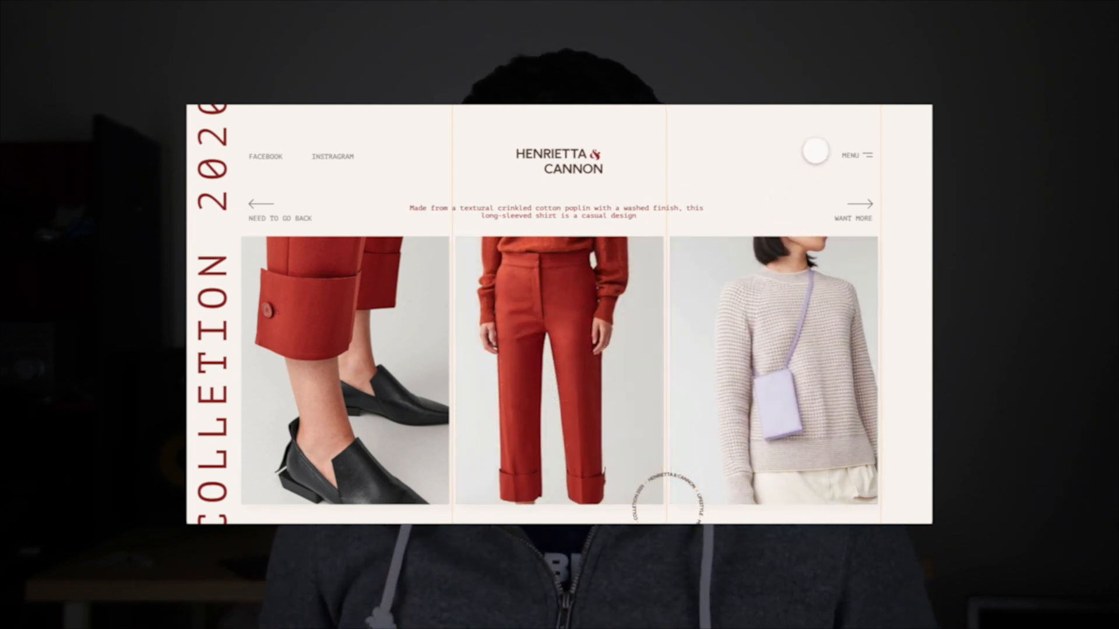
Step: Open and close the full-screen menu of the fashion site prototype to view its slide-in transition
click(859, 154)
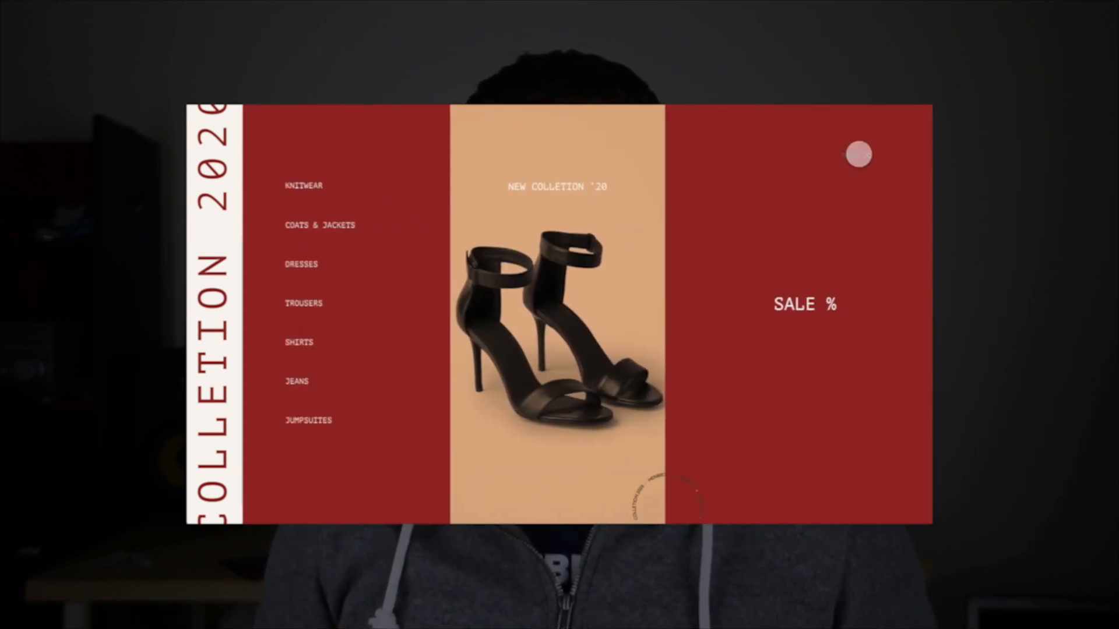
click(859, 155)
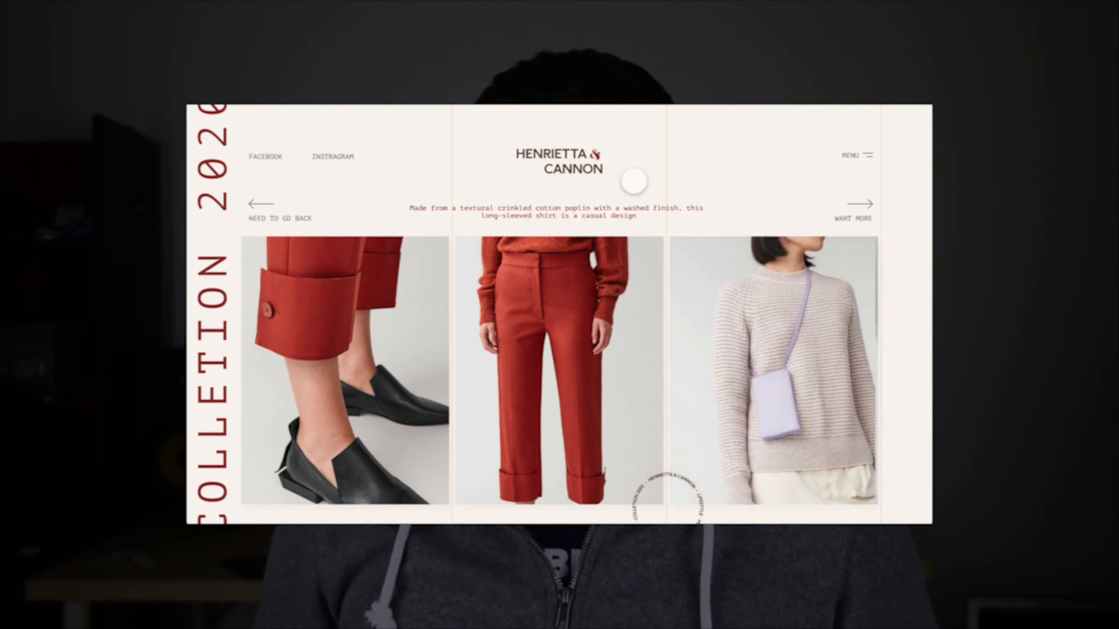
mouse_move(545, 337)
click(863, 153)
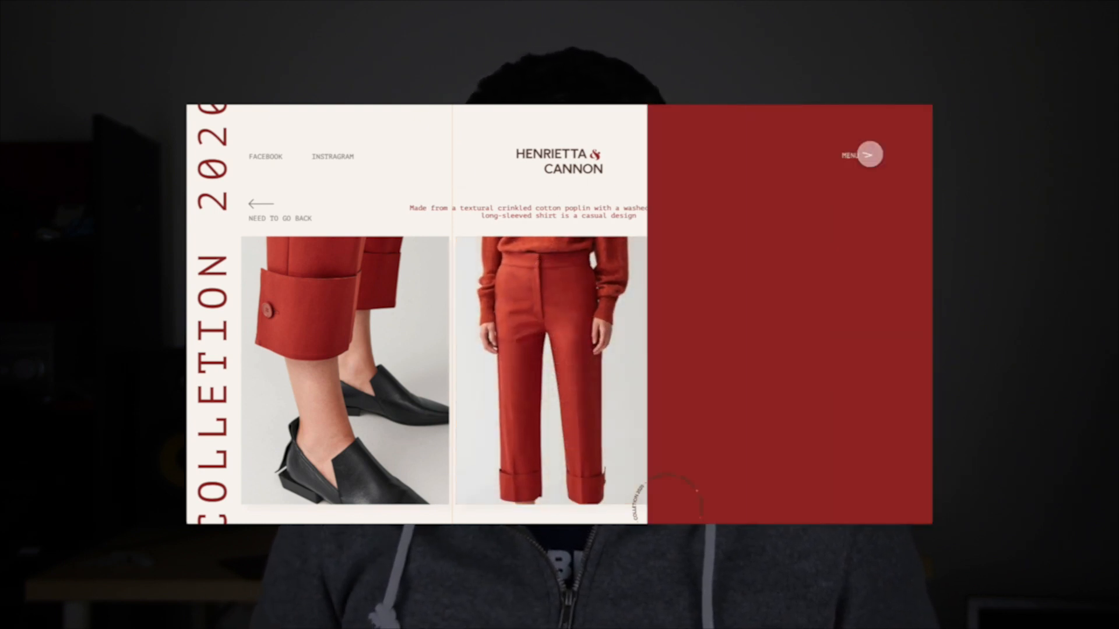
click(867, 153)
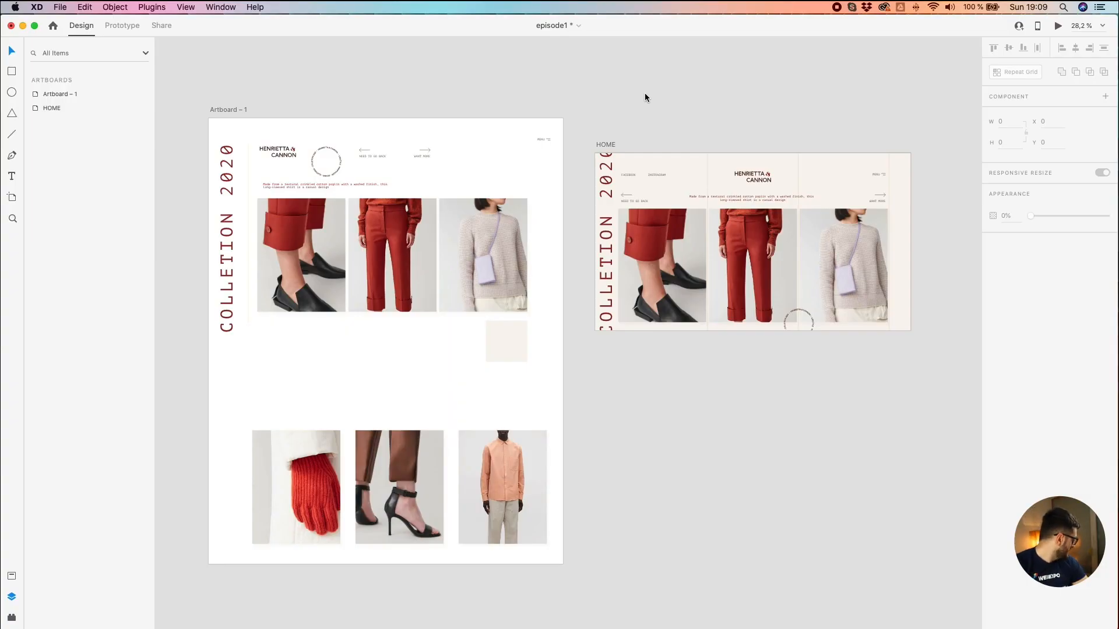
Step: Launch a preview of the HOME artboard and shrink its window so that it floats over the canvas
drag(645, 95, 517, 130)
scroll(516, 130, up, 3)
click(466, 173)
click(1056, 26)
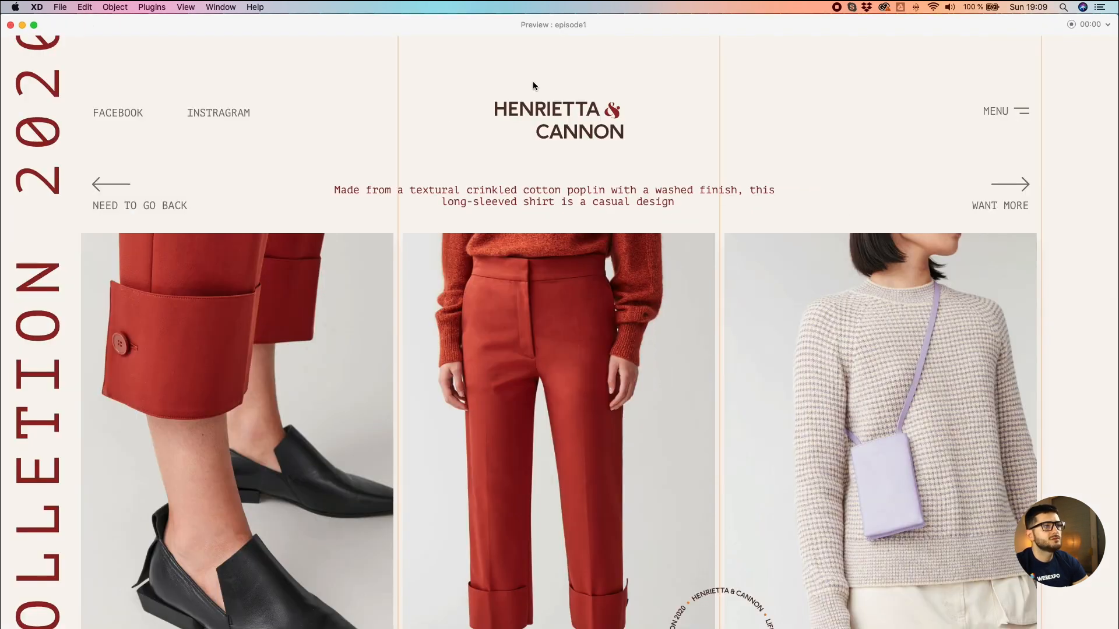
drag(3, 17, 476, 266)
drag(555, 282, 327, 82)
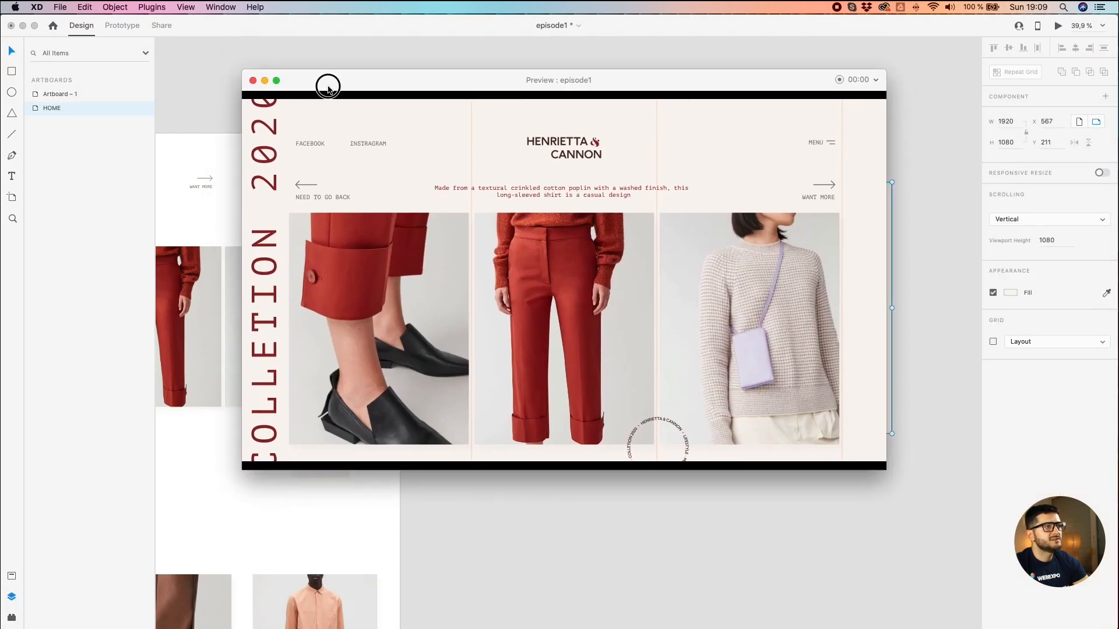
Step: Check the hover states of the product cards in the preview, including the trousers and the leather phone pouch
mouse_move(379, 268)
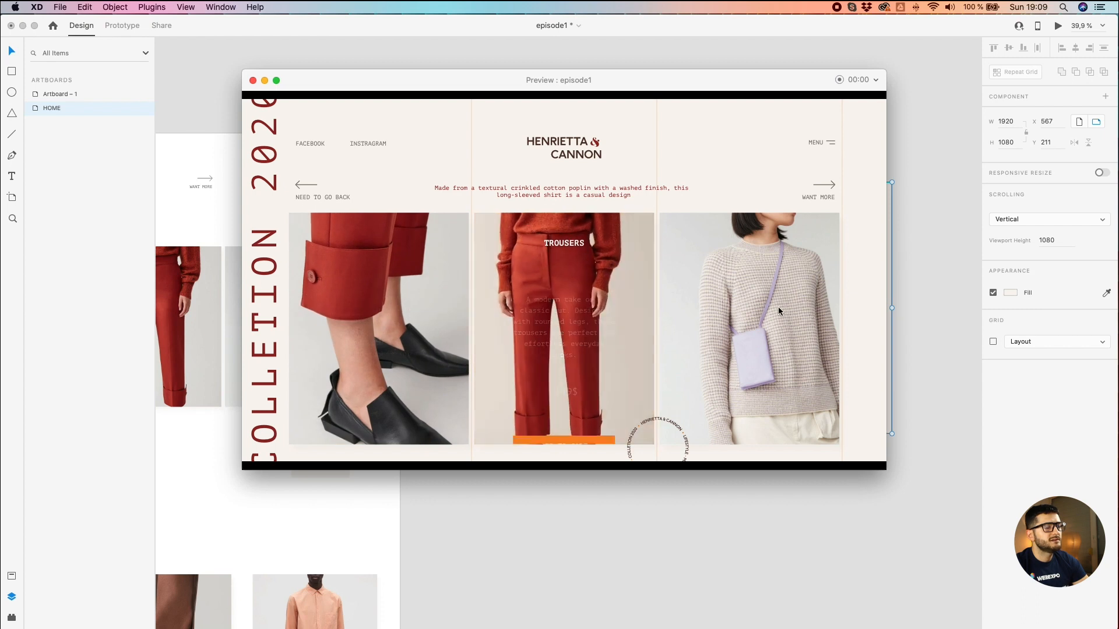
mouse_move(779, 311)
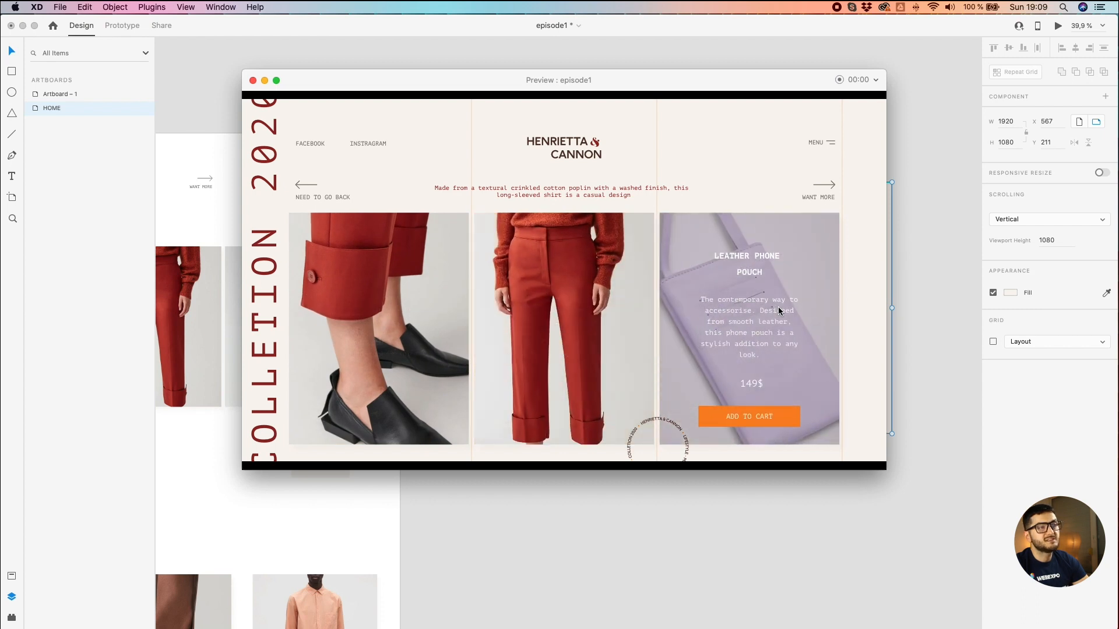
mouse_move(443, 265)
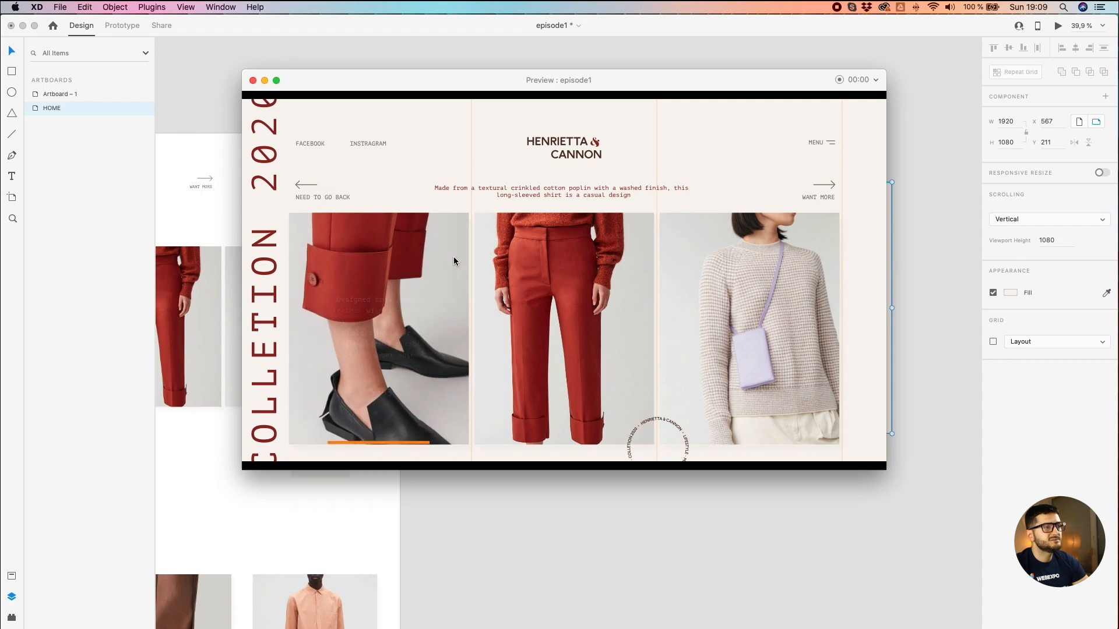
mouse_move(789, 292)
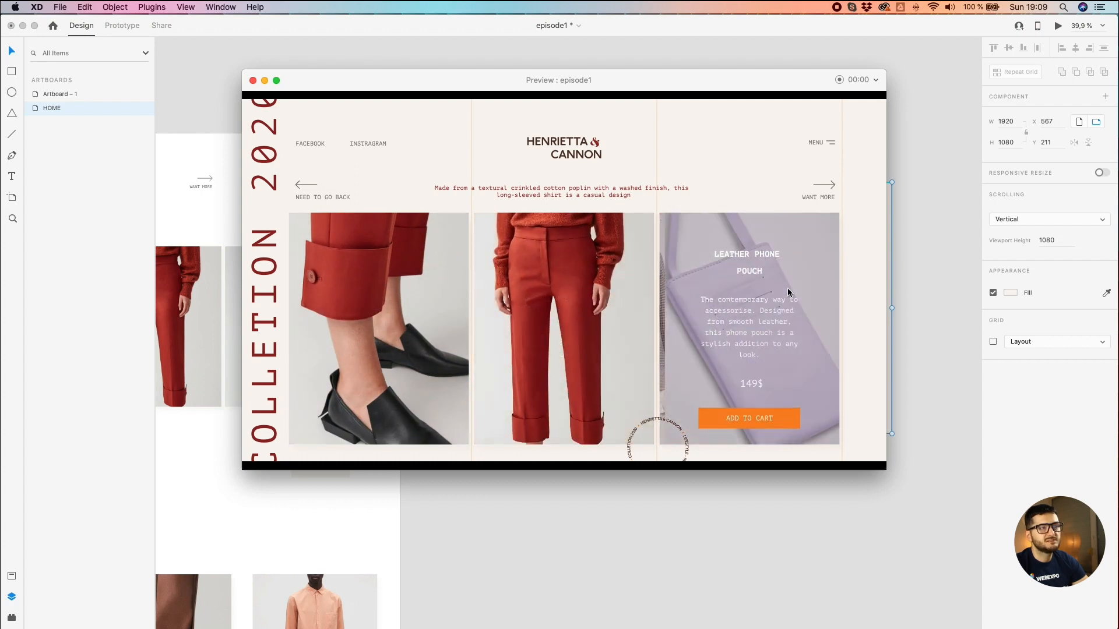
Step: Test opening and closing the menu in the preview several times, and close the preview window
click(819, 144)
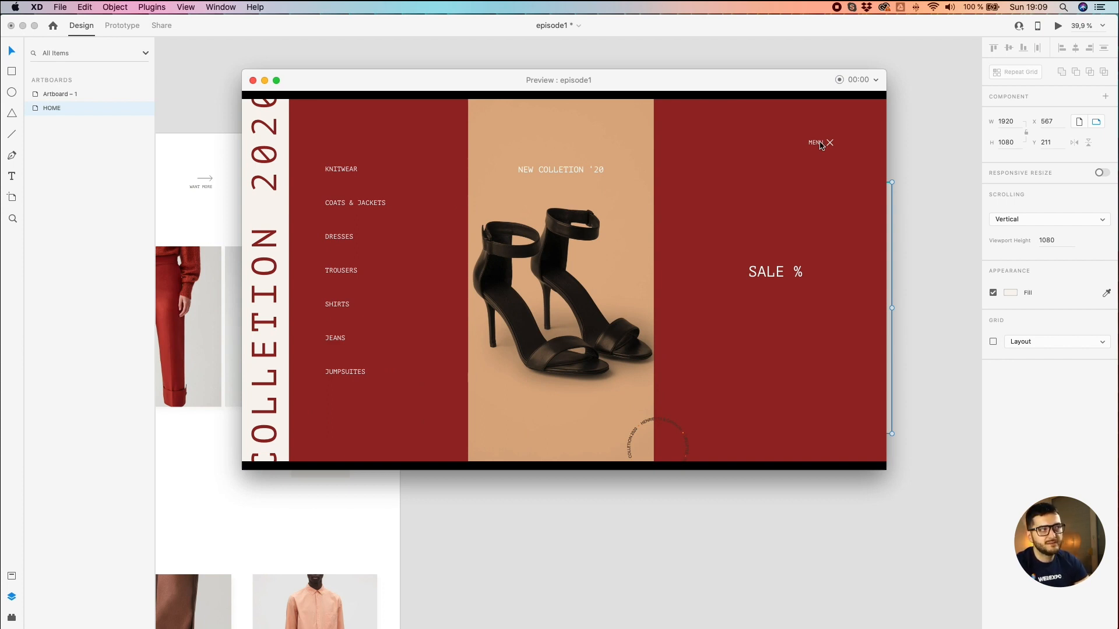
click(828, 144)
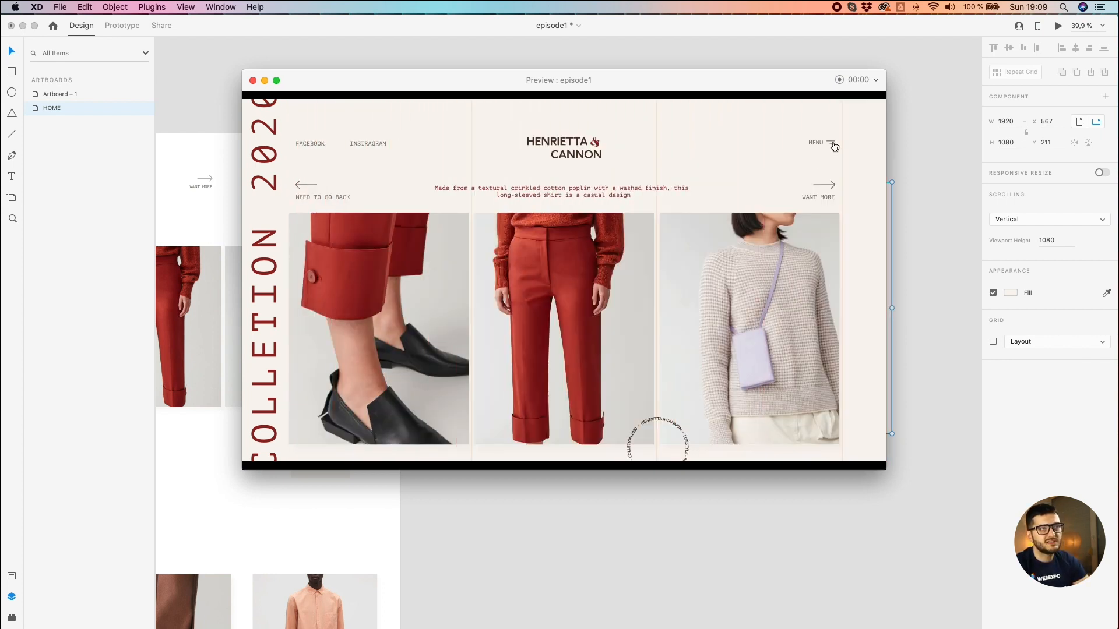
click(818, 141)
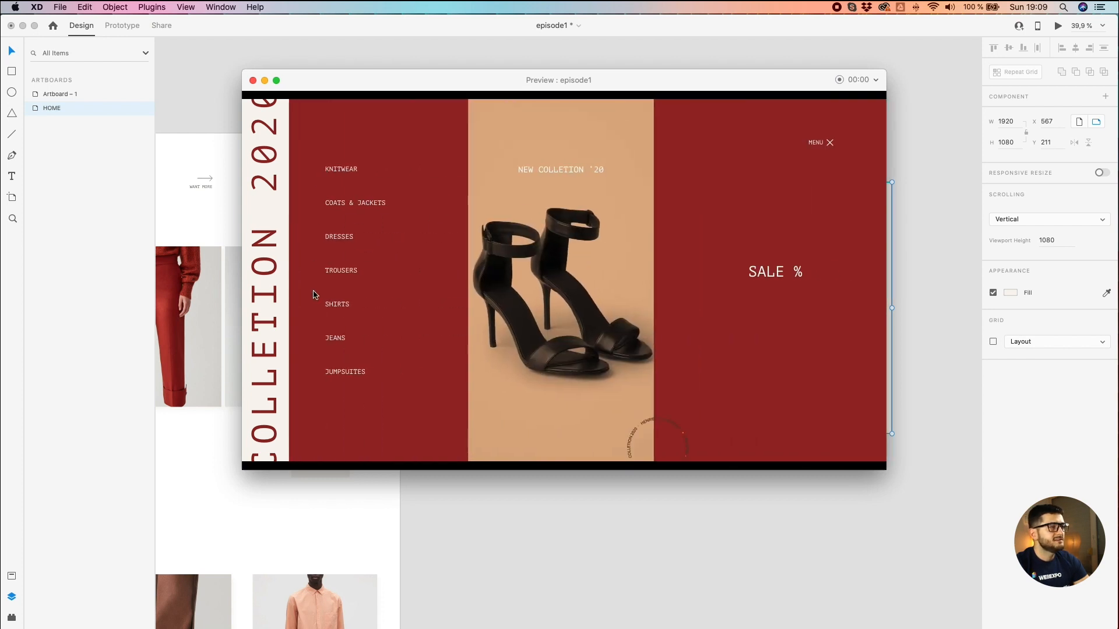
click(821, 144)
click(828, 145)
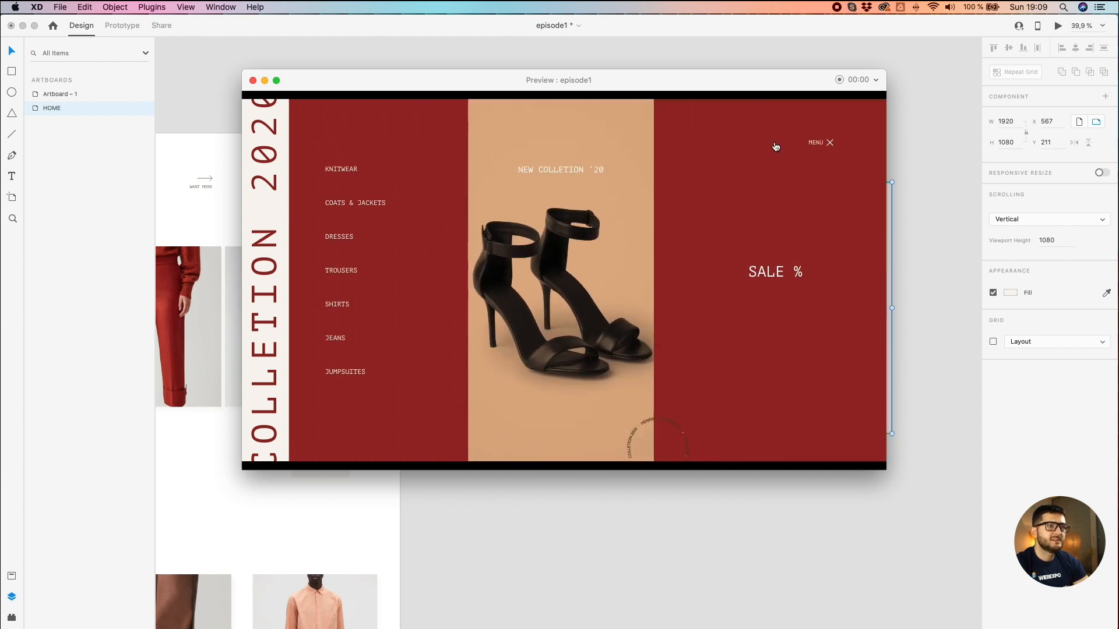
click(827, 144)
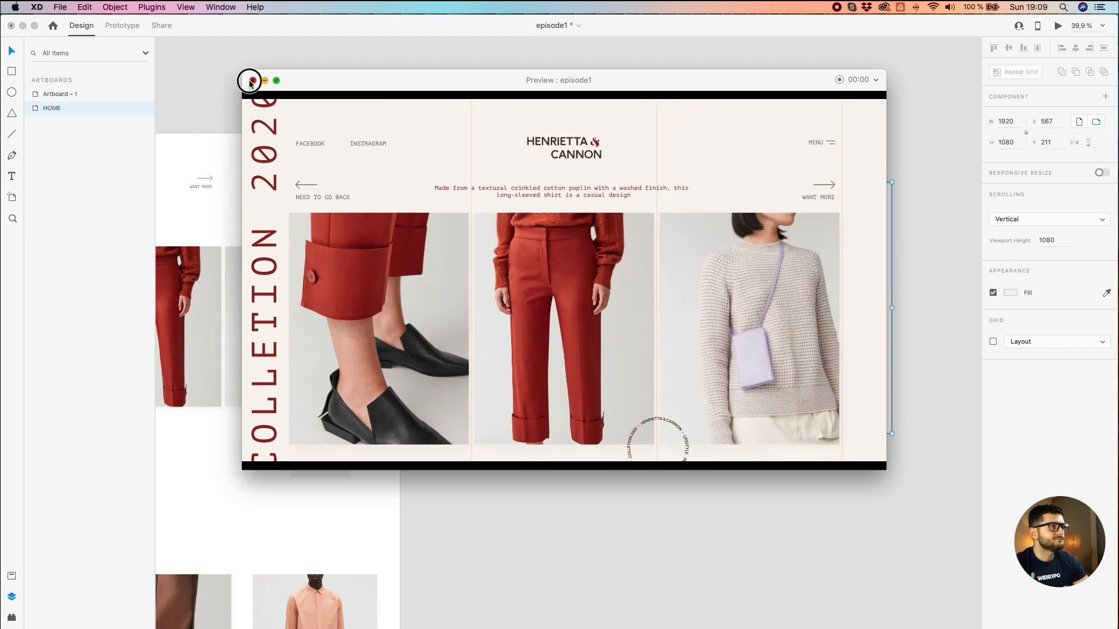
click(253, 80)
click(938, 172)
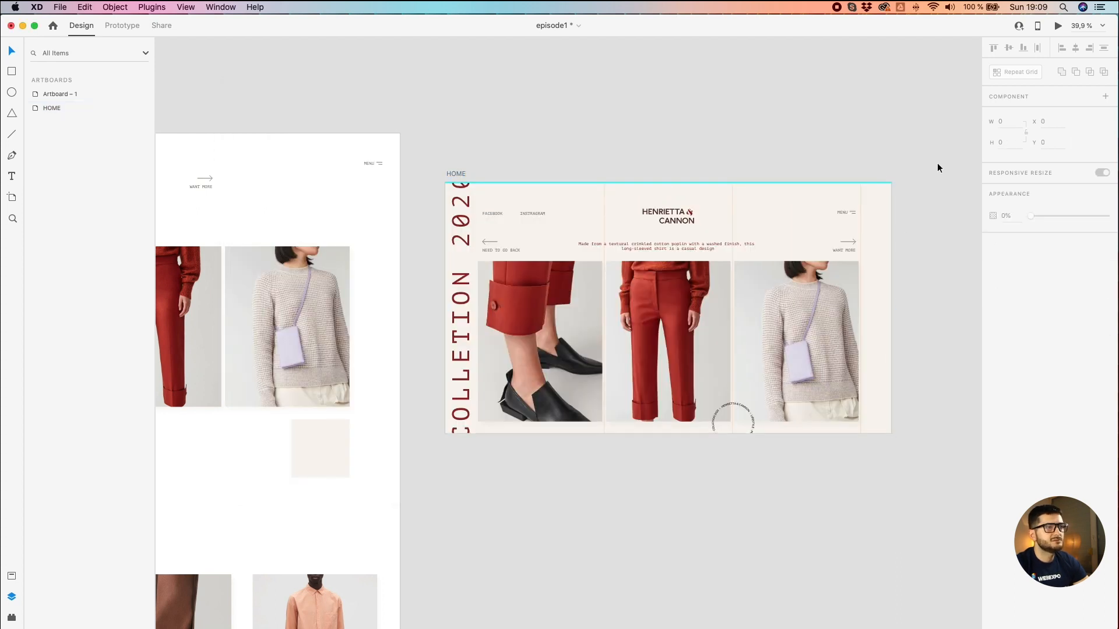
Step: Stretch the beige rectangle below the product images on Artboard – 1 to a width of about 1642
click(315, 443)
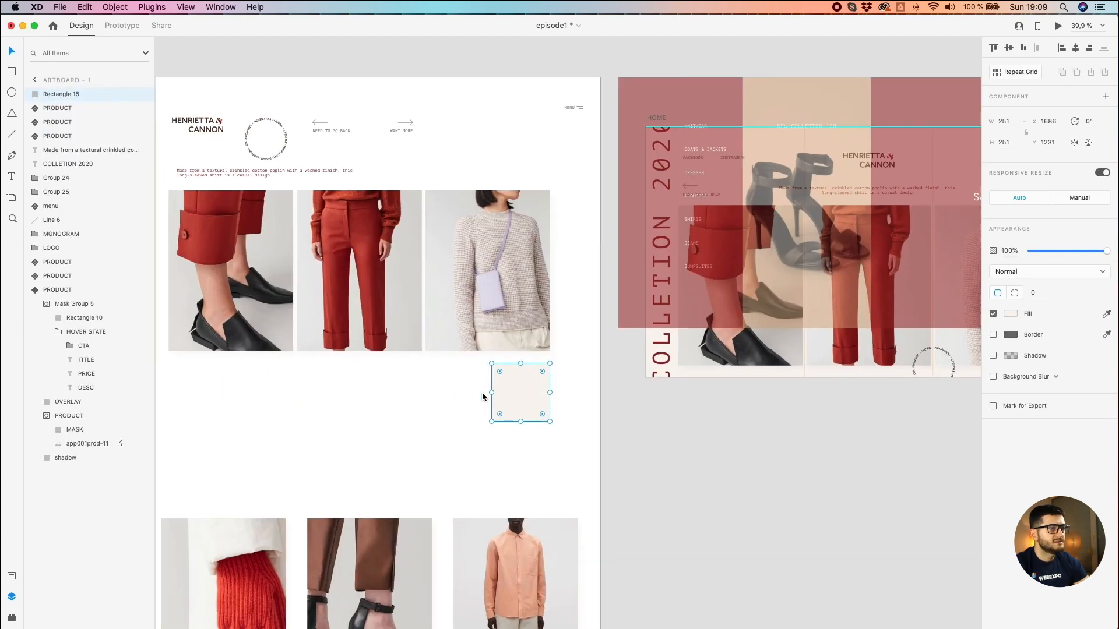
drag(489, 392, 170, 392)
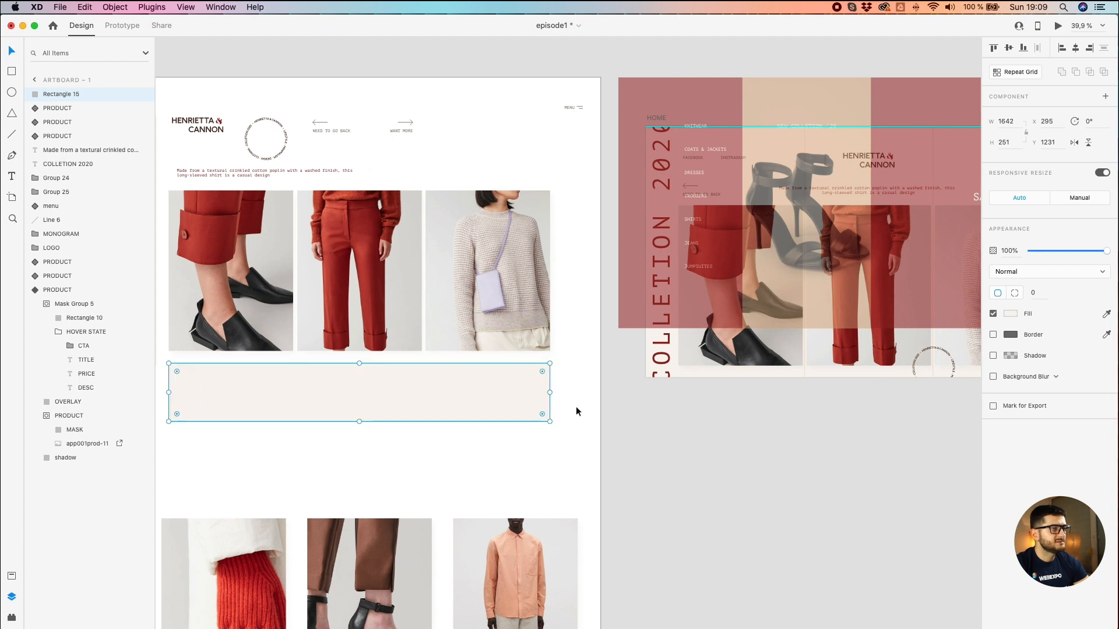
click(577, 412)
Step: Delete all the content of the HOME artboard, keeping the empty artboard itself
scroll(601, 480, right, 5)
scroll(600, 480, up, 2)
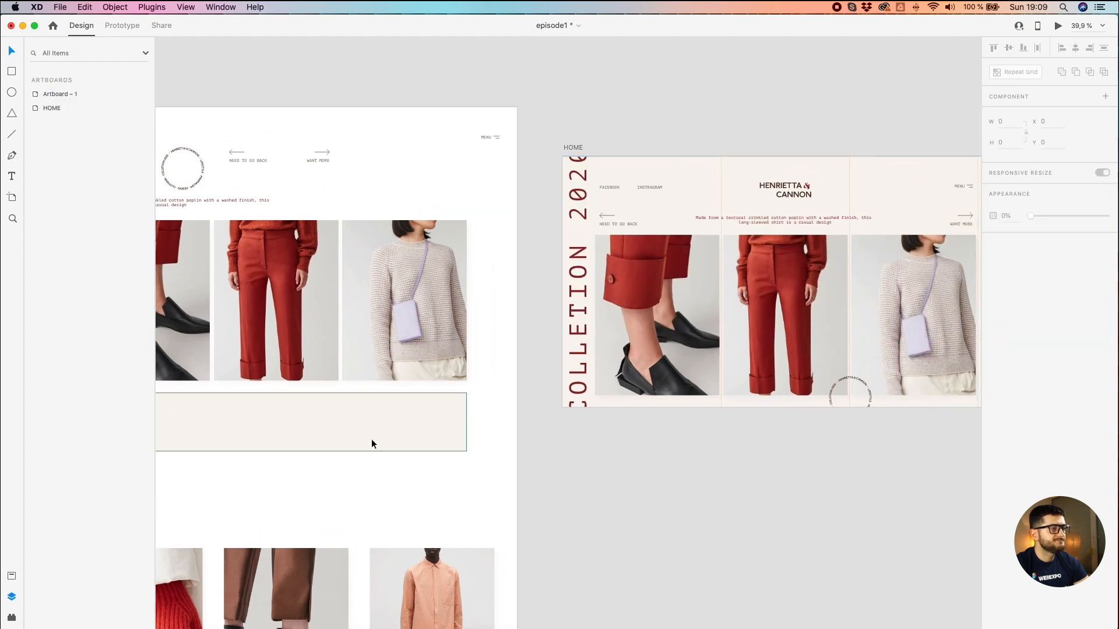
scroll(611, 457, right, 7)
click(305, 422)
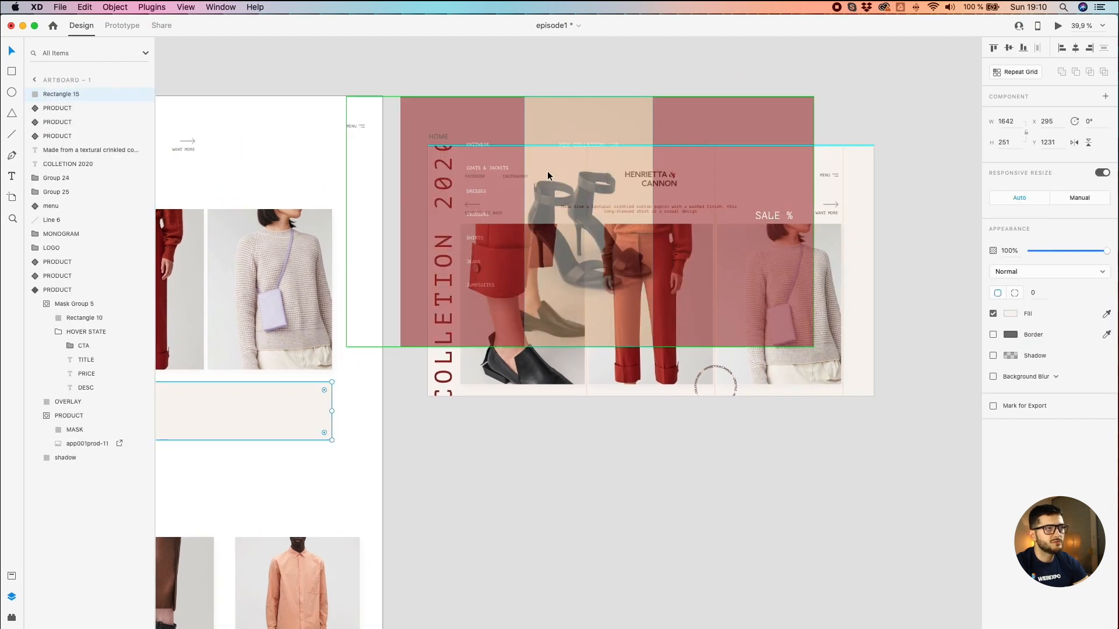
click(575, 480)
click(438, 137)
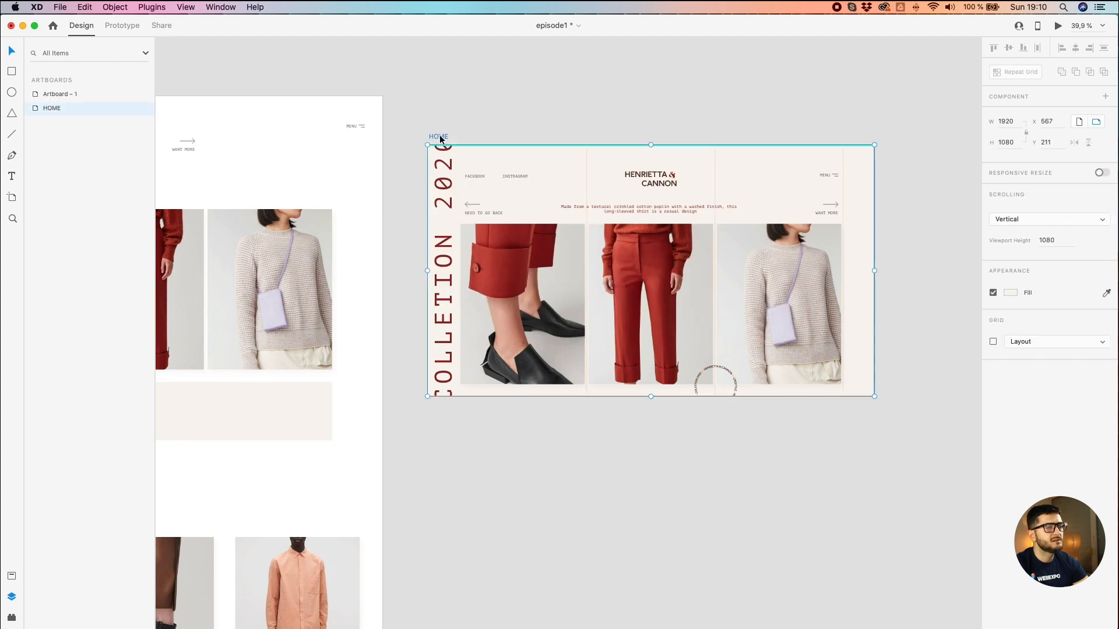
click(839, 105)
drag(893, 100, 413, 452)
key(Delete)
drag(410, 113, 935, 514)
key(Delete)
key(super+z)
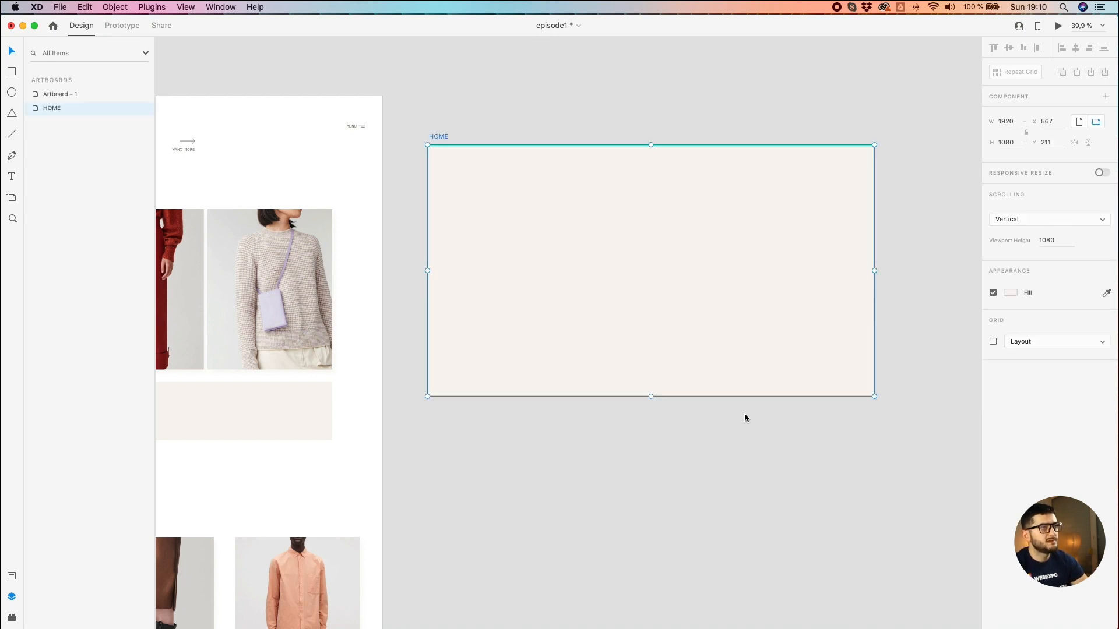
Step: Check the fill colour of the empty HOME artboard
click(1010, 293)
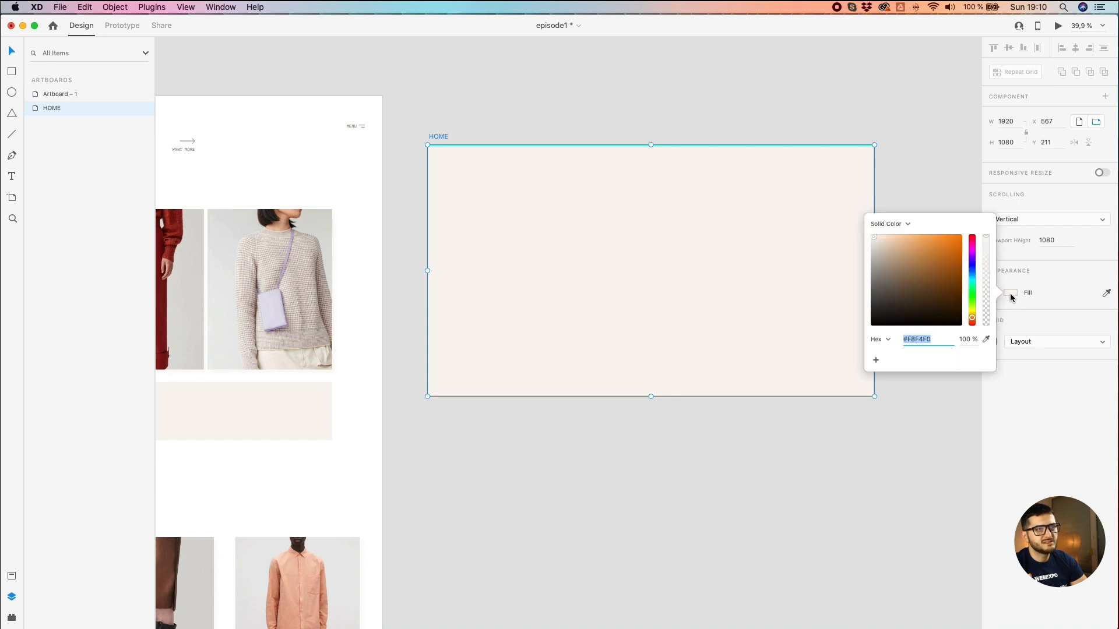
click(1055, 282)
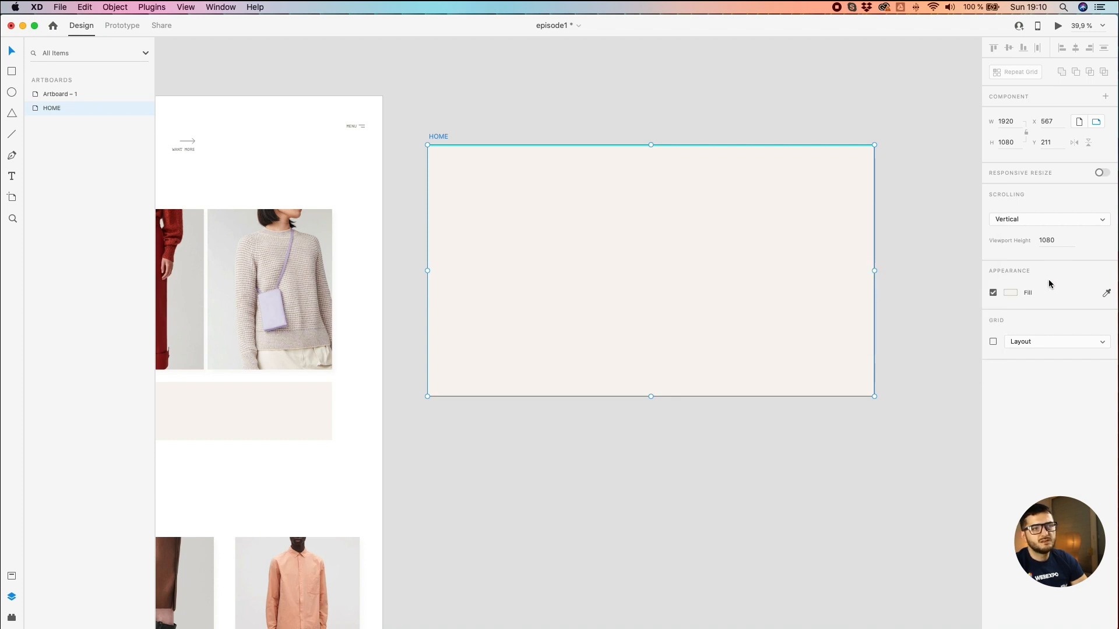
click(1010, 294)
Step: Add the beige rectangle's fill to the document's colour assets and rename that colour BG
click(291, 413)
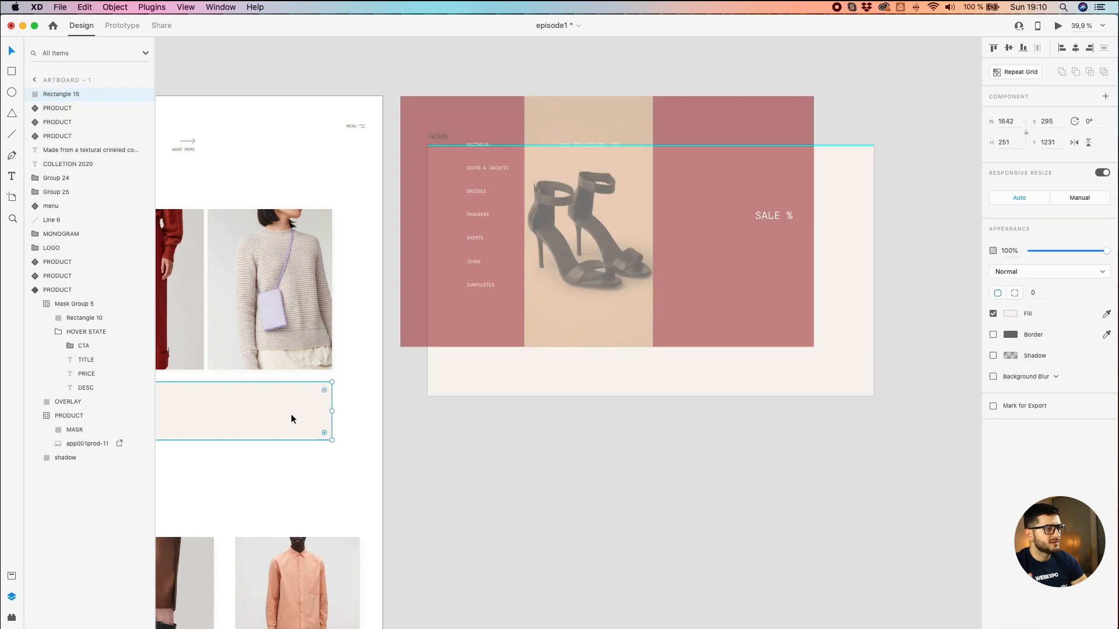
right_click(292, 414)
click(338, 542)
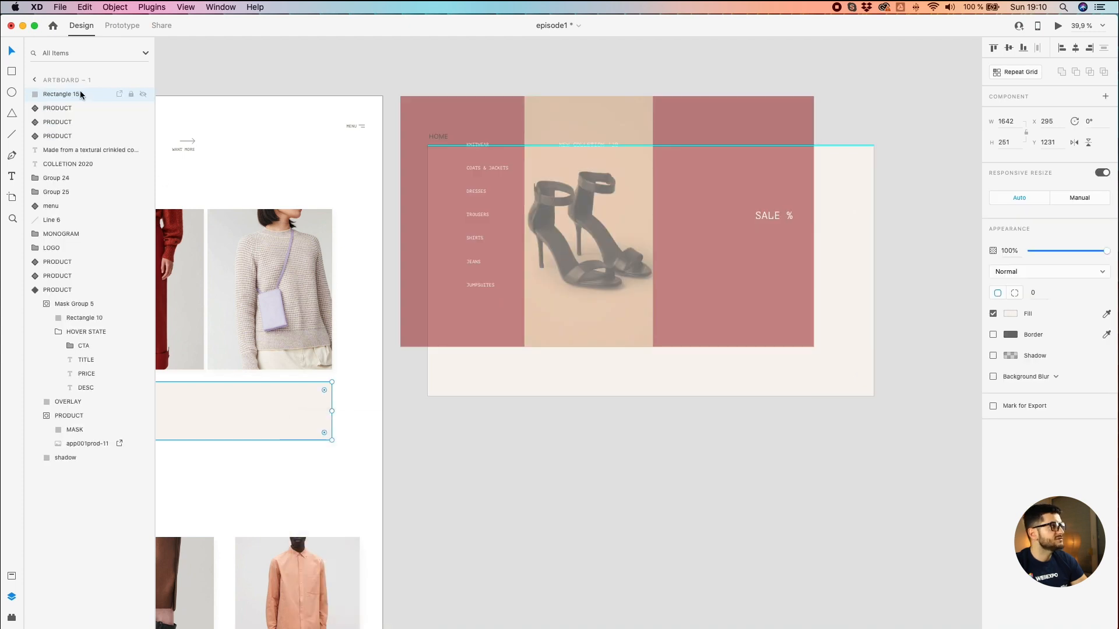
click(11, 575)
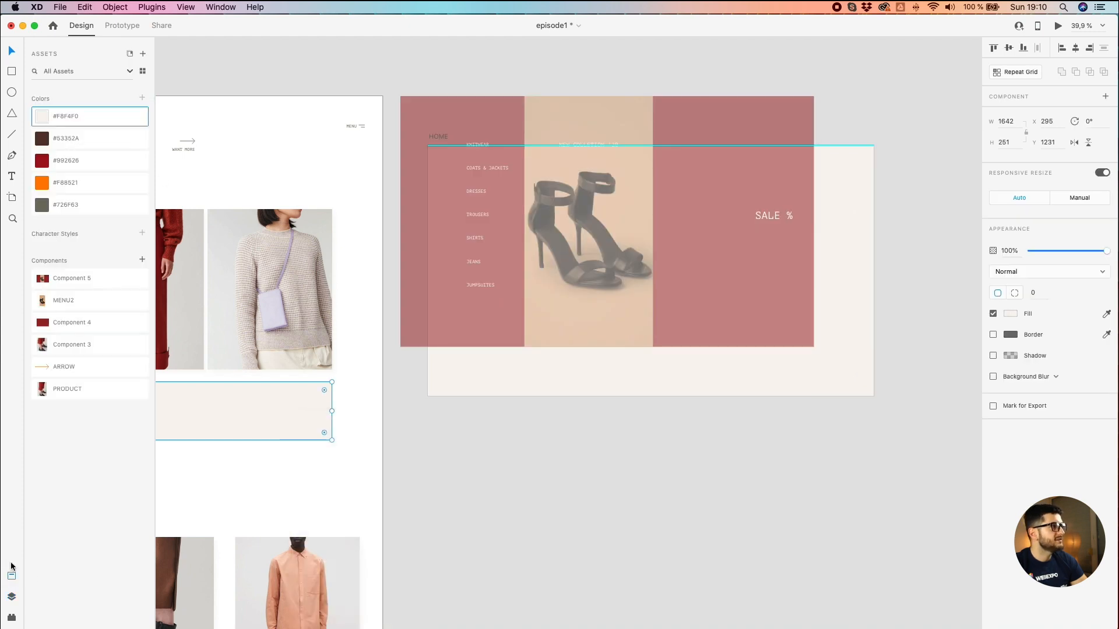
double_click(75, 116)
text(Bg)
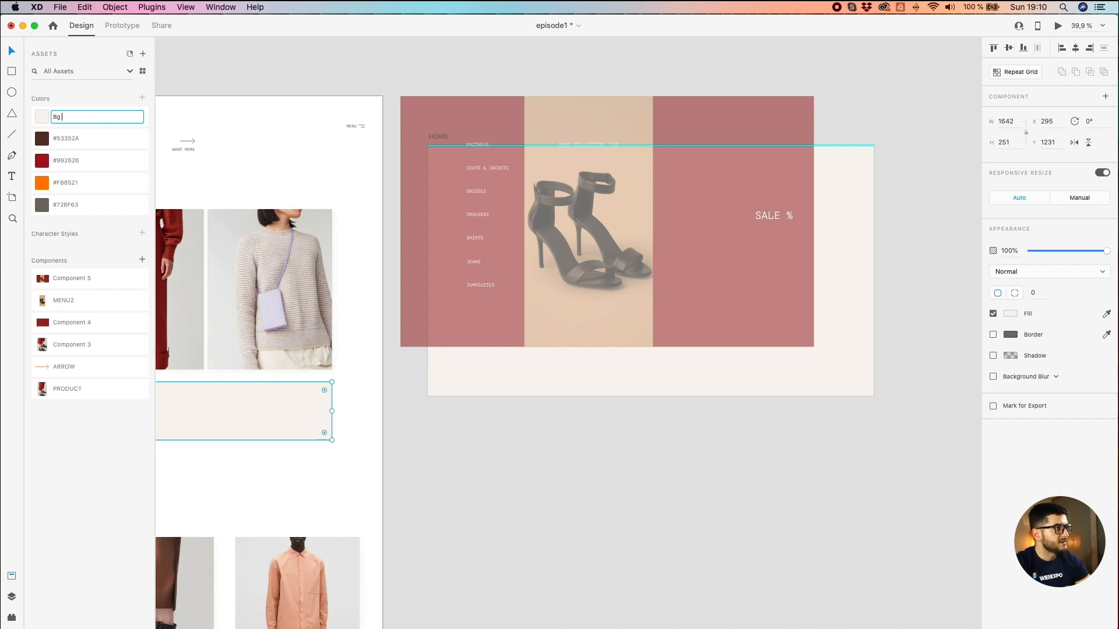
text(G)
key(Return)
click(593, 487)
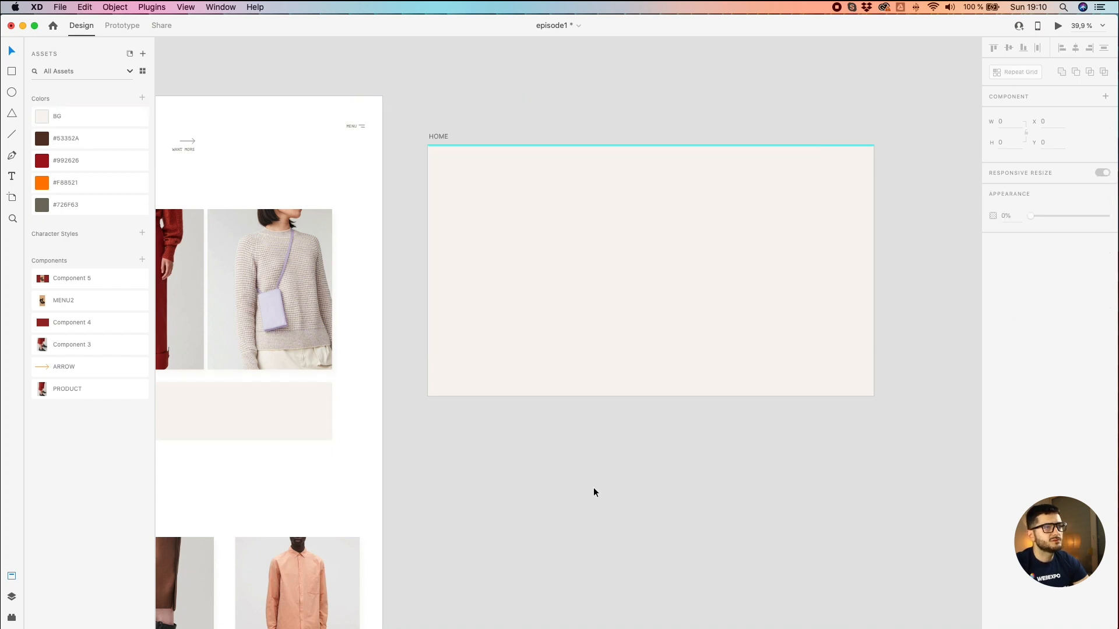
Step: Turn on the layout grid for the HOME artboard
drag(593, 487, 554, 505)
click(491, 311)
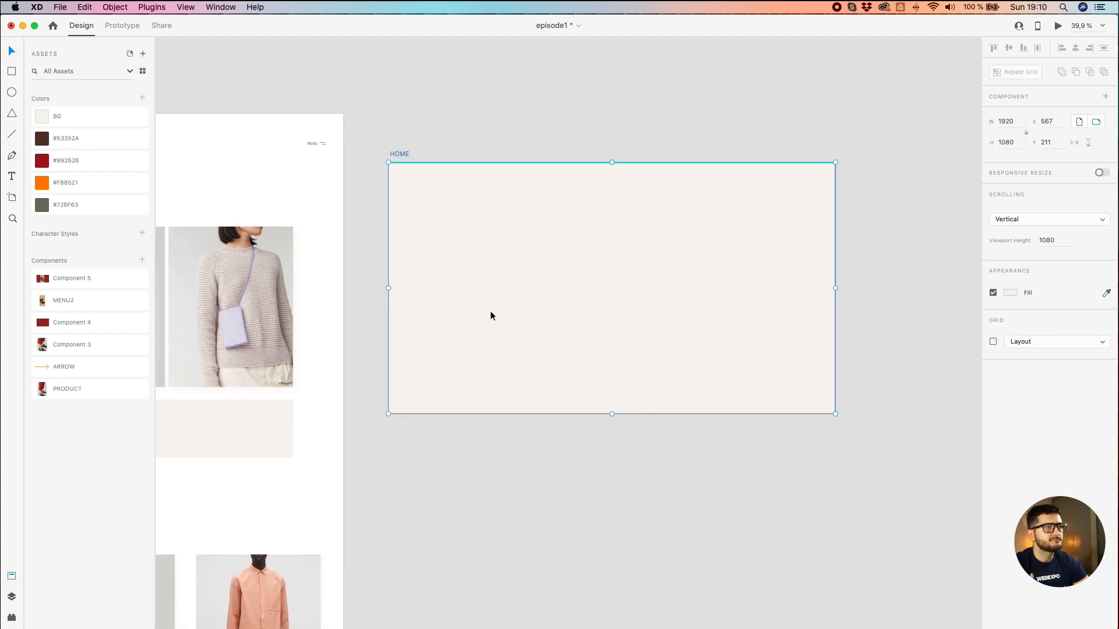
click(993, 343)
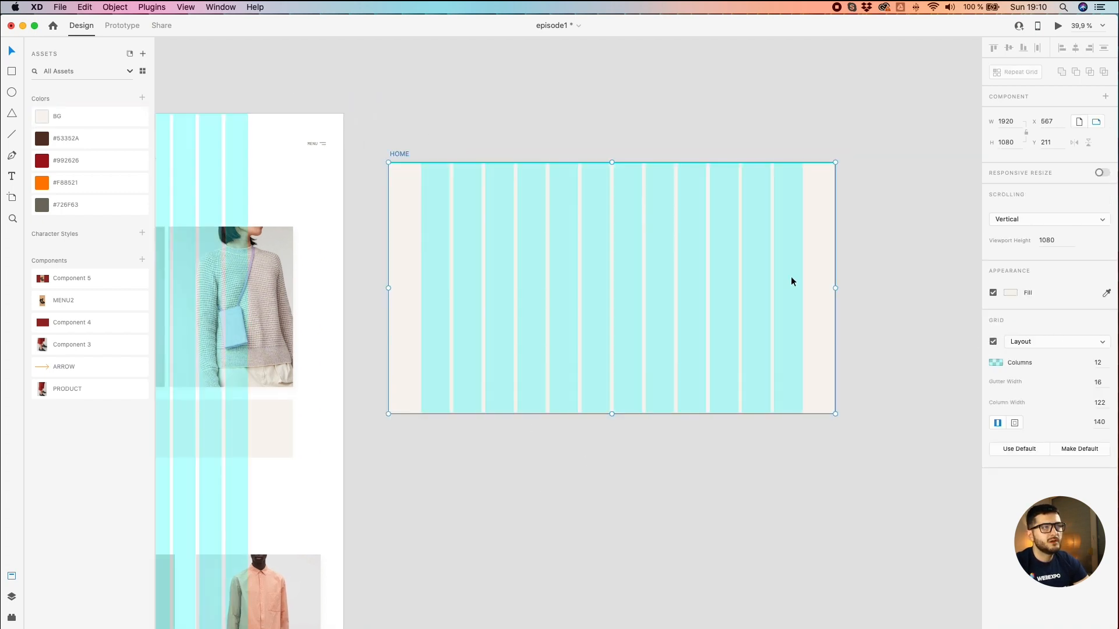
click(452, 118)
scroll(446, 115, left, 2)
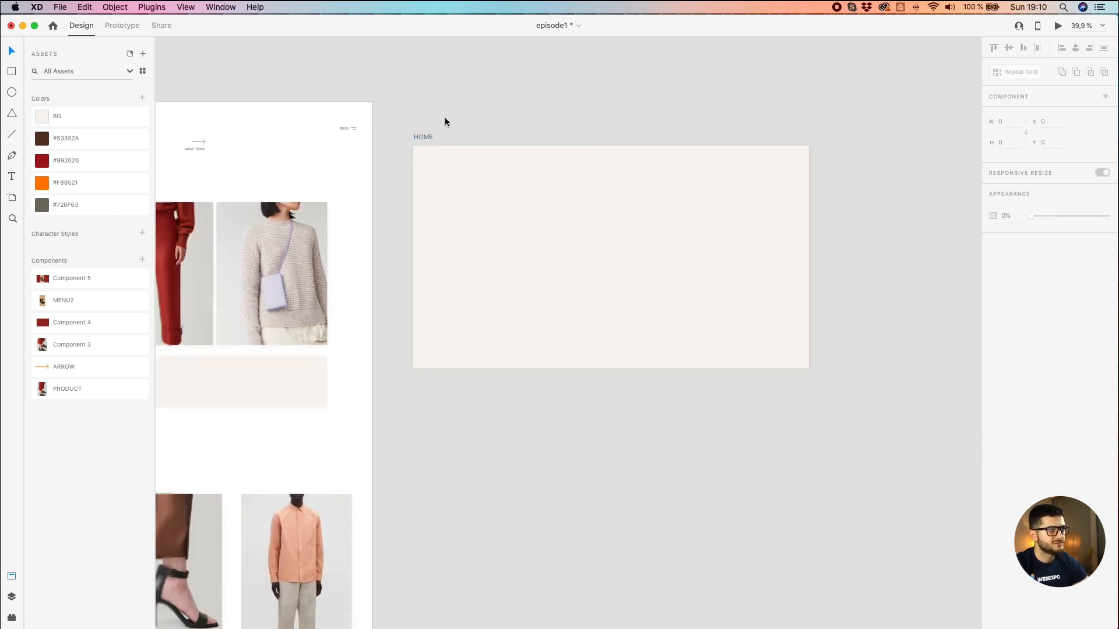
scroll(445, 121, down, 2)
drag(445, 119, 510, 148)
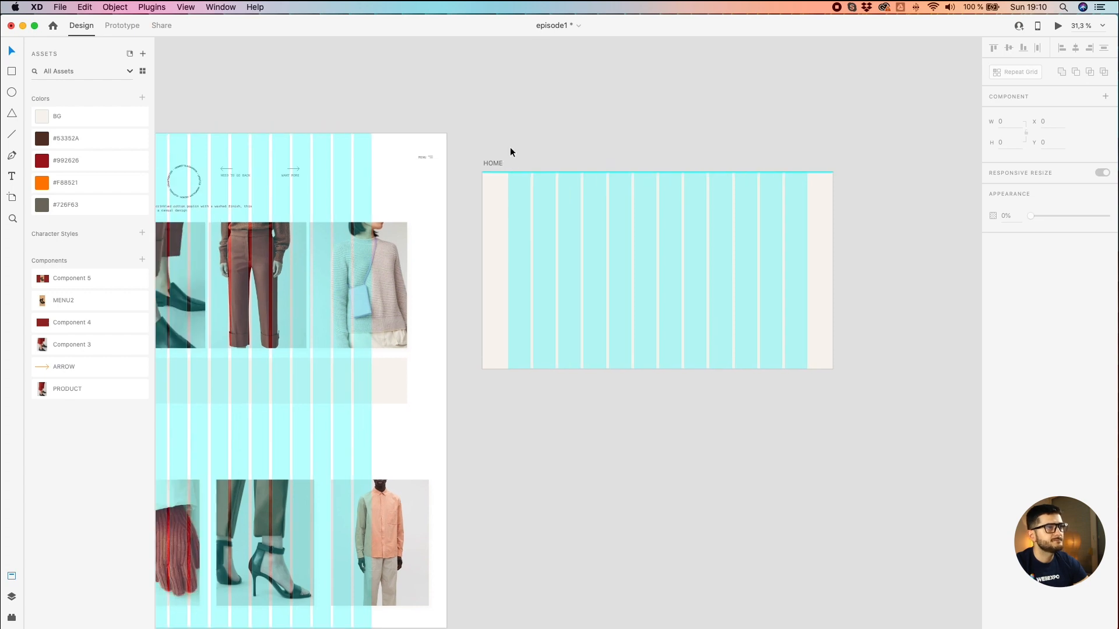
click(375, 280)
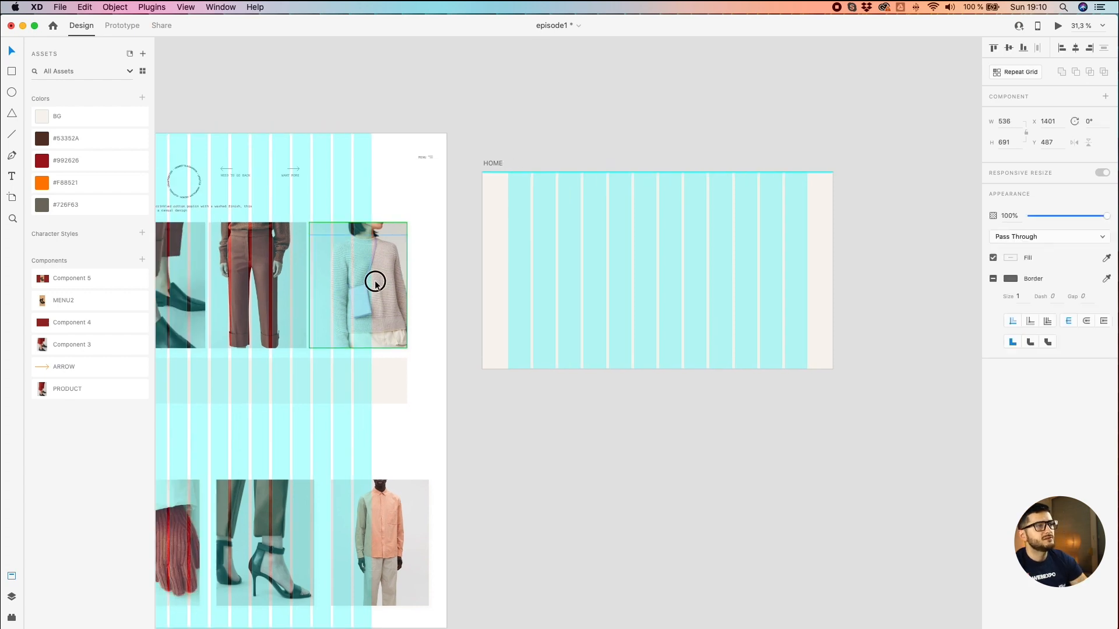
click(417, 397)
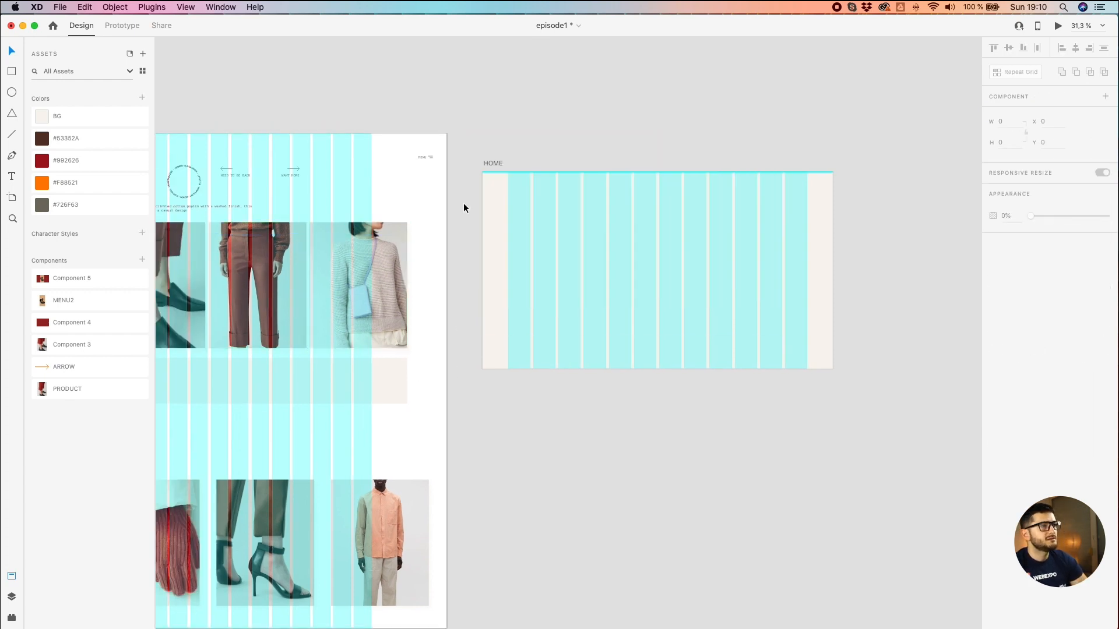
Step: Copy the menu component from Artboard – 1 to the empty canvas below the HOME artboard and inspect its contents
click(430, 159)
scroll(429, 156, down, 3)
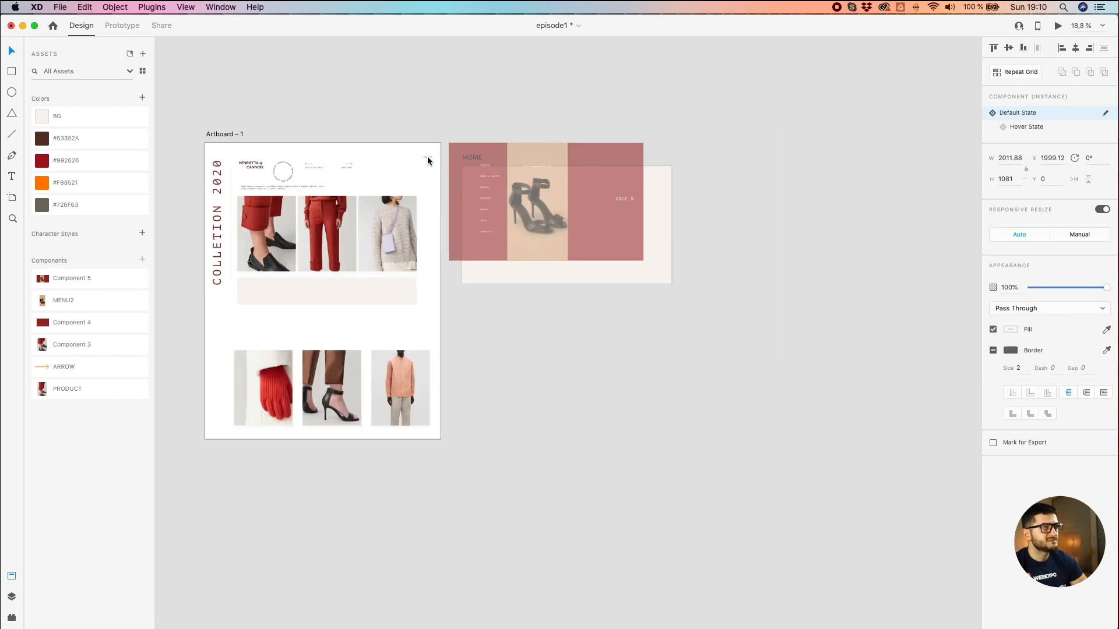
drag(428, 155, 707, 324)
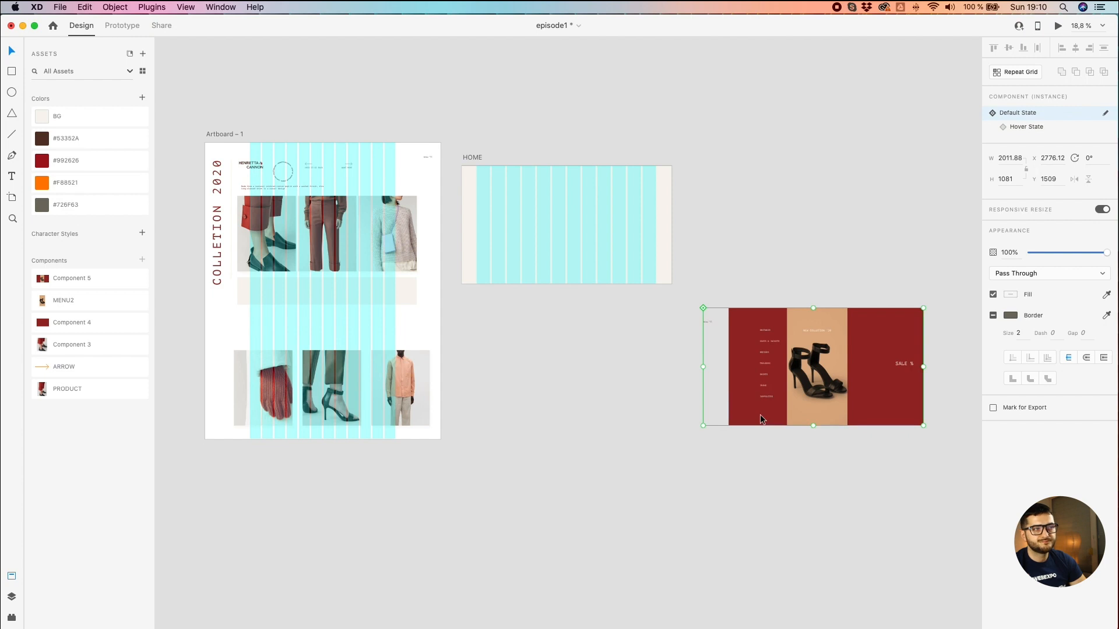
scroll(720, 310, up, 2)
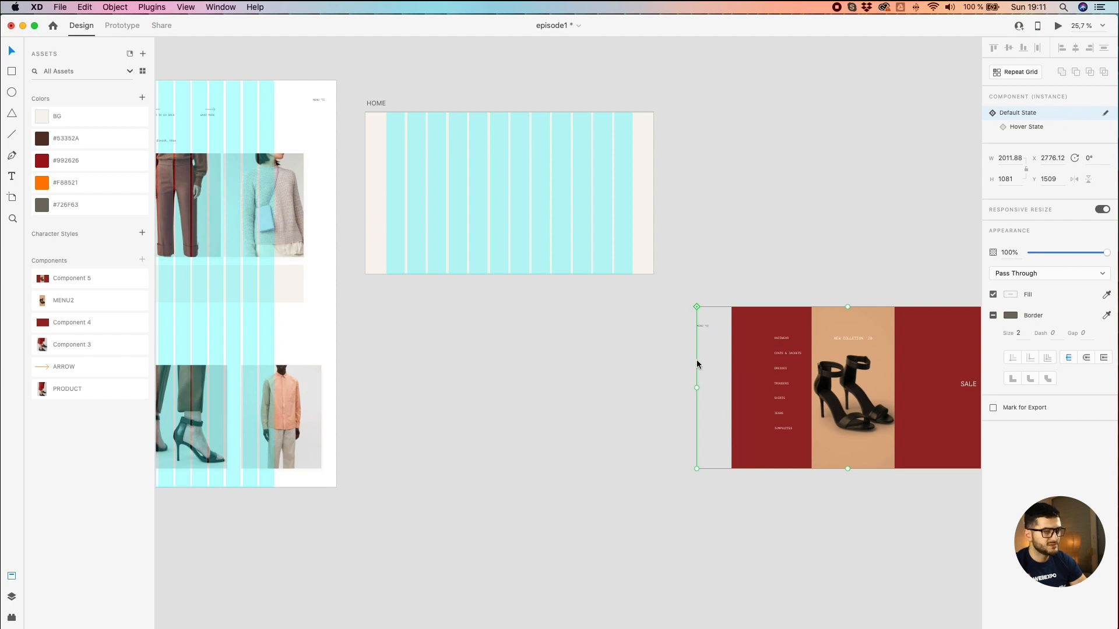
scroll(701, 356, up, 5)
click(662, 302)
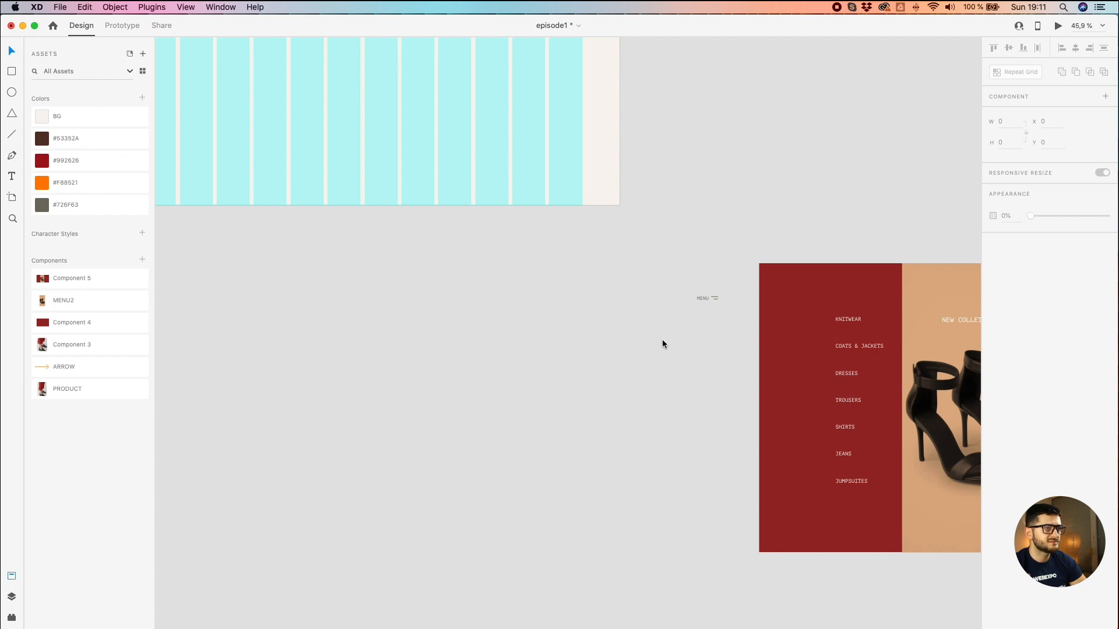
Step: Delete the menu component copy from the empty canvas
scroll(662, 252, down, 6)
click(808, 342)
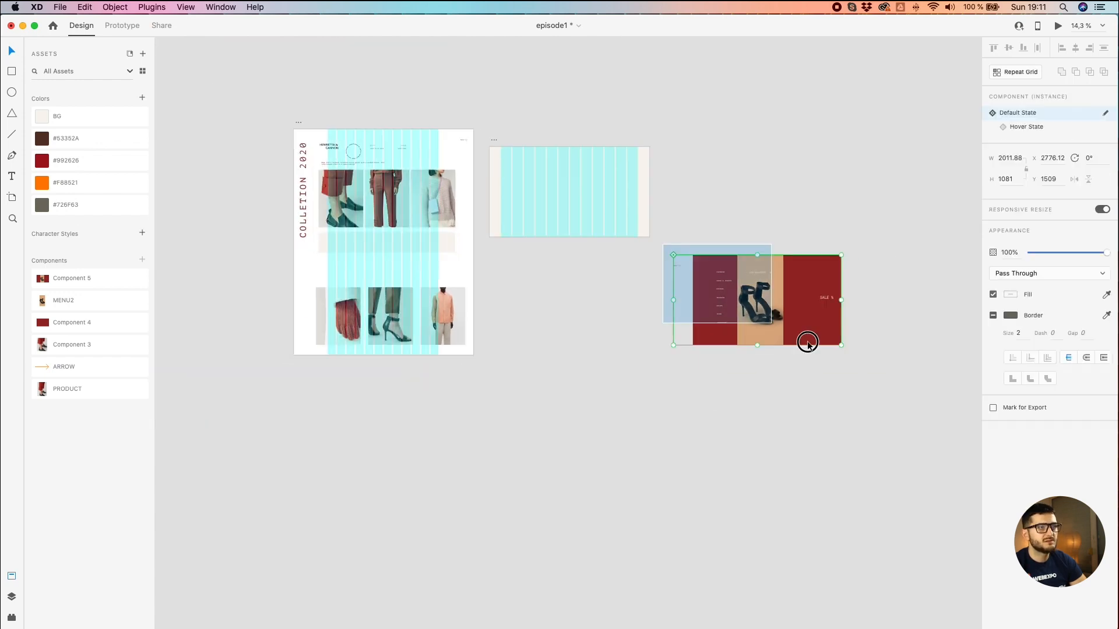
key(Delete)
Step: Move the HOME artboard away from Artboard – 1 to X 2884, keeping their top edges aligned at Y 0
scroll(749, 221, right, 3)
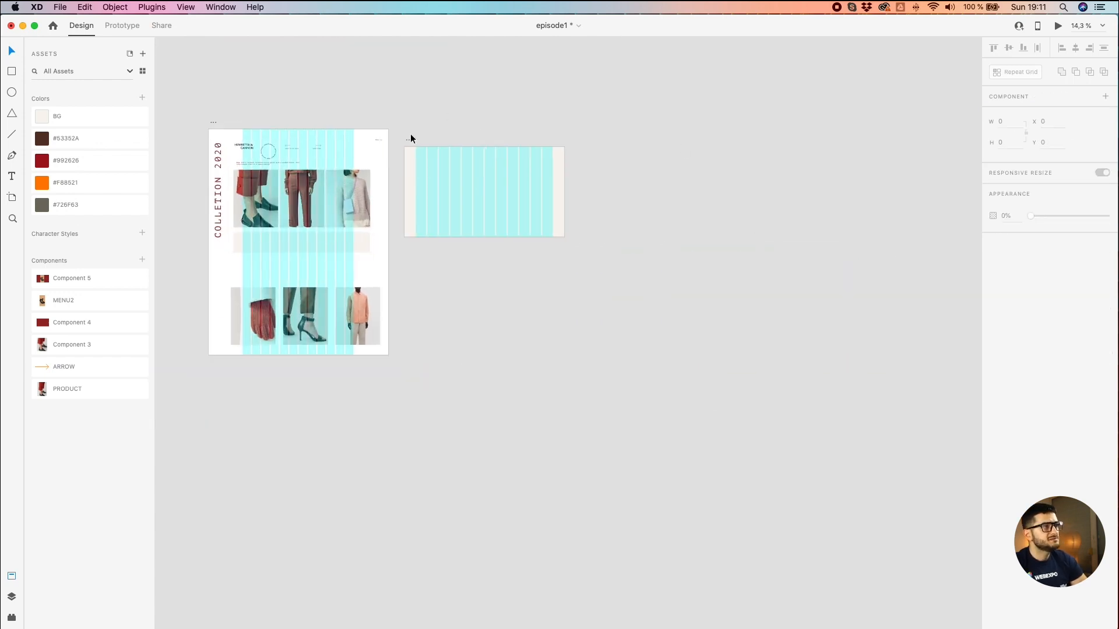
drag(402, 141, 460, 124)
scroll(459, 125, up, 3)
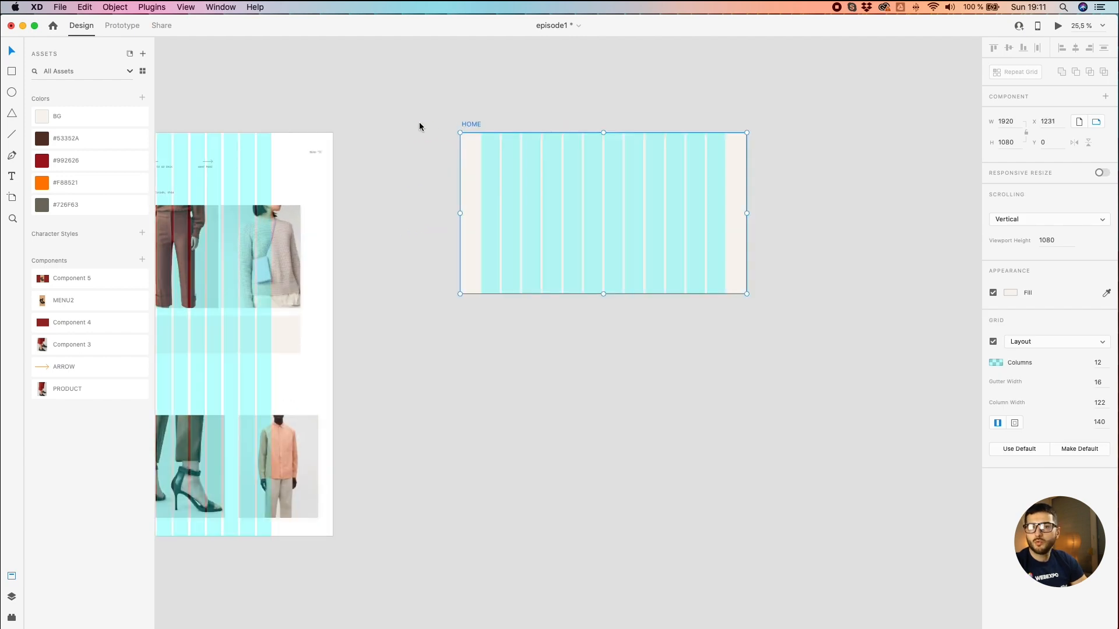
scroll(424, 117, up, 2)
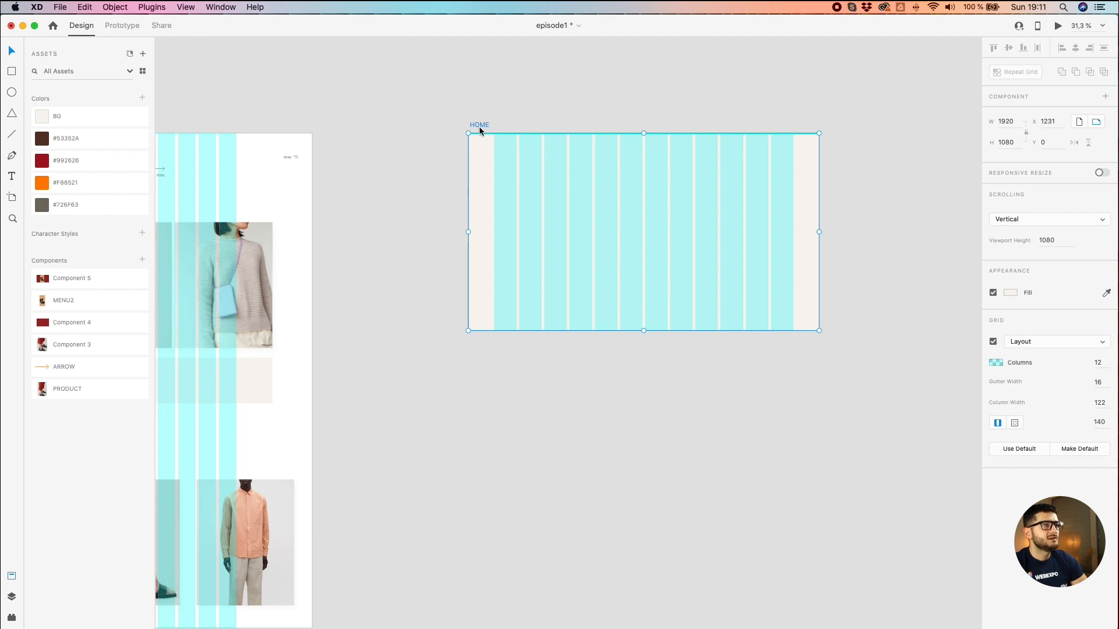
drag(398, 254, 567, 260)
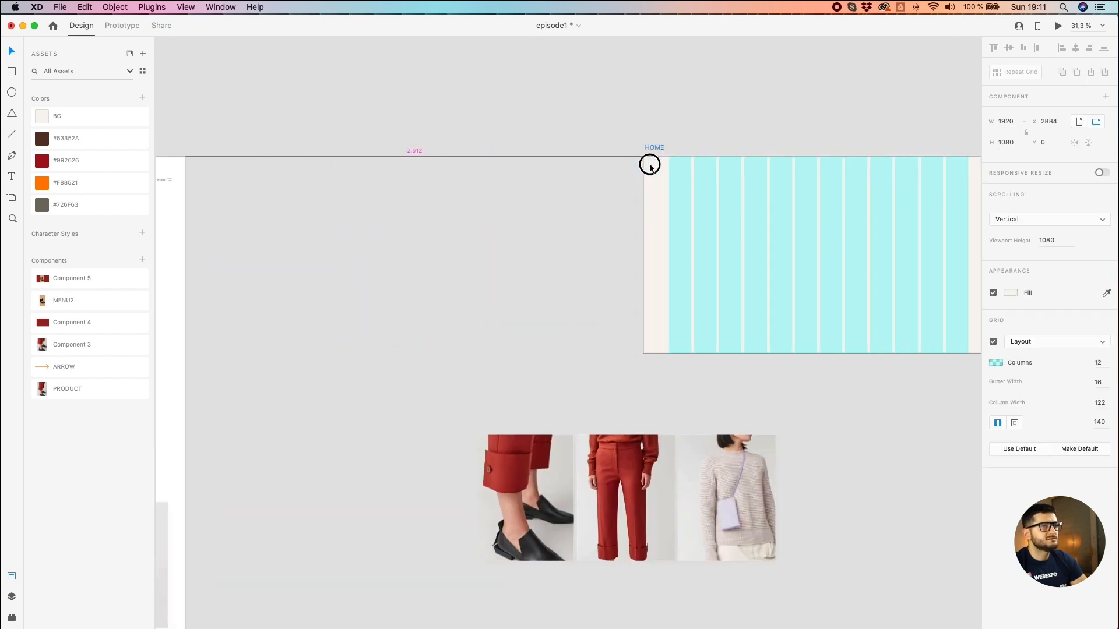
scroll(649, 162, right, 5)
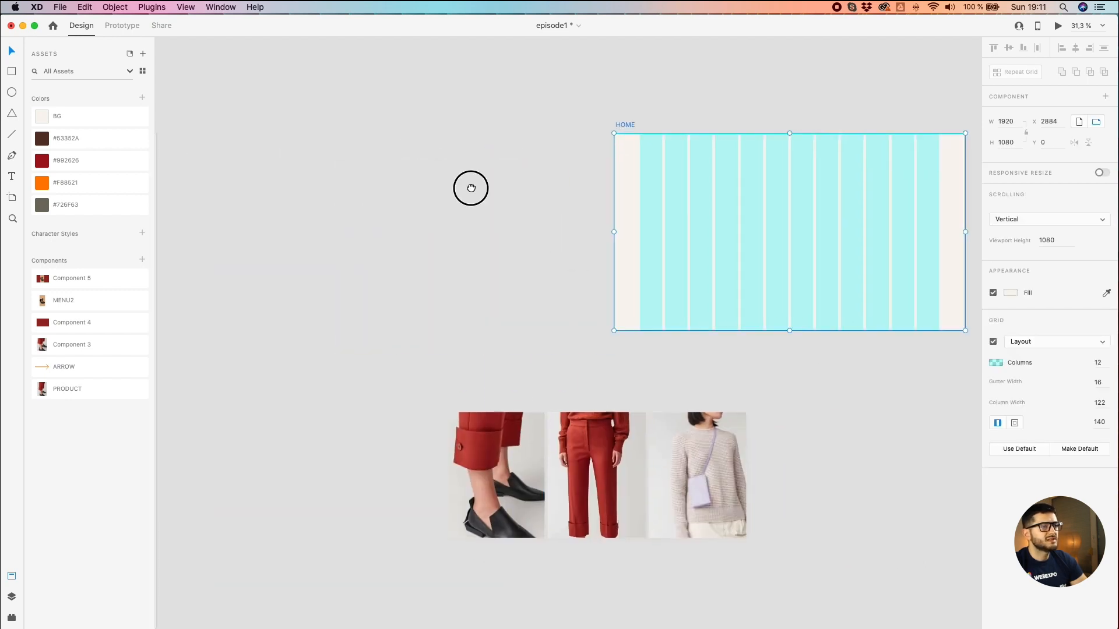
Step: Copy the row of three product images from Artboard – 1 into the HOME artboard at X 139, Y 308
drag(252, 333, 621, 450)
drag(549, 439, 735, 430)
scroll(574, 408, down, 3)
drag(412, 372, 604, 376)
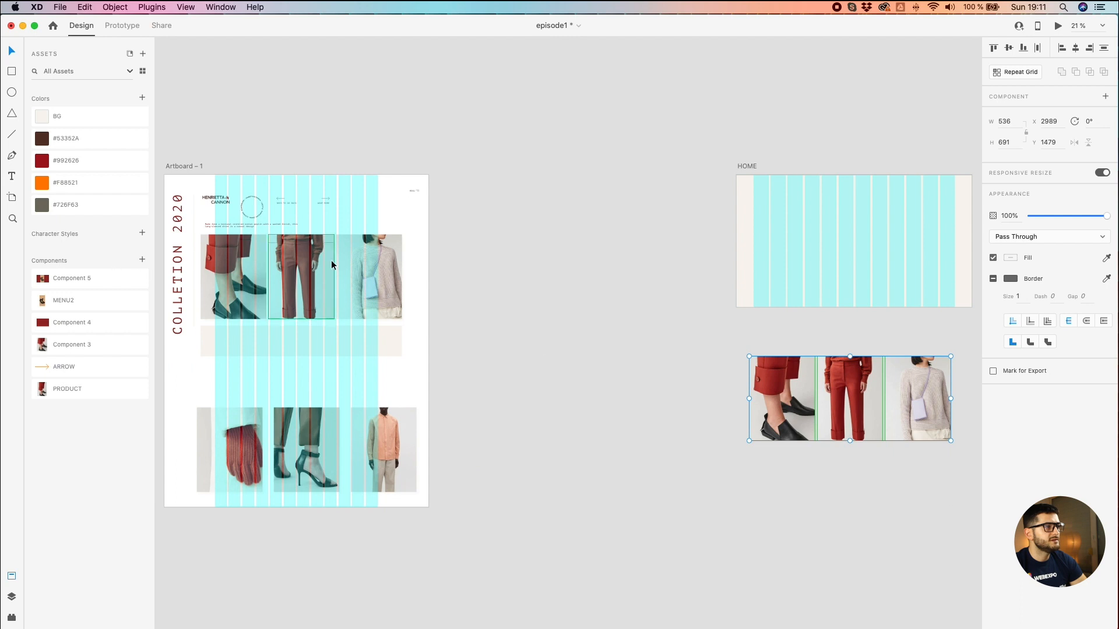
drag(443, 282, 65, 299)
drag(402, 395, 415, 262)
scroll(408, 272, up, 3)
scroll(418, 252, up, 3)
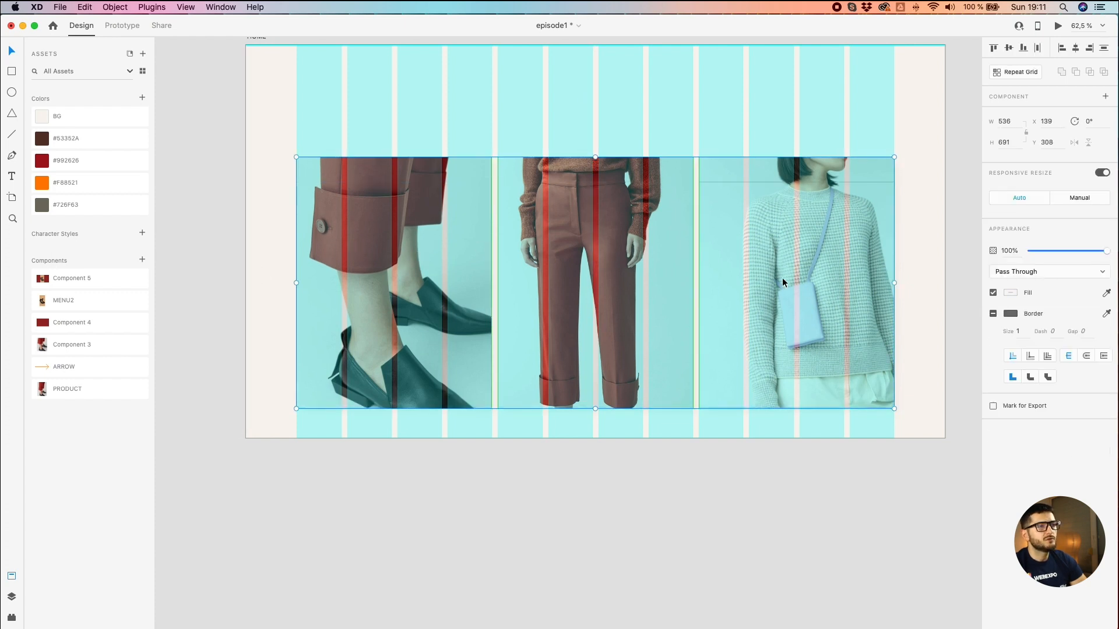
Step: Select all three product images on the HOME artboard and nudge them down to Y 309
double_click(420, 354)
shift+click(592, 348)
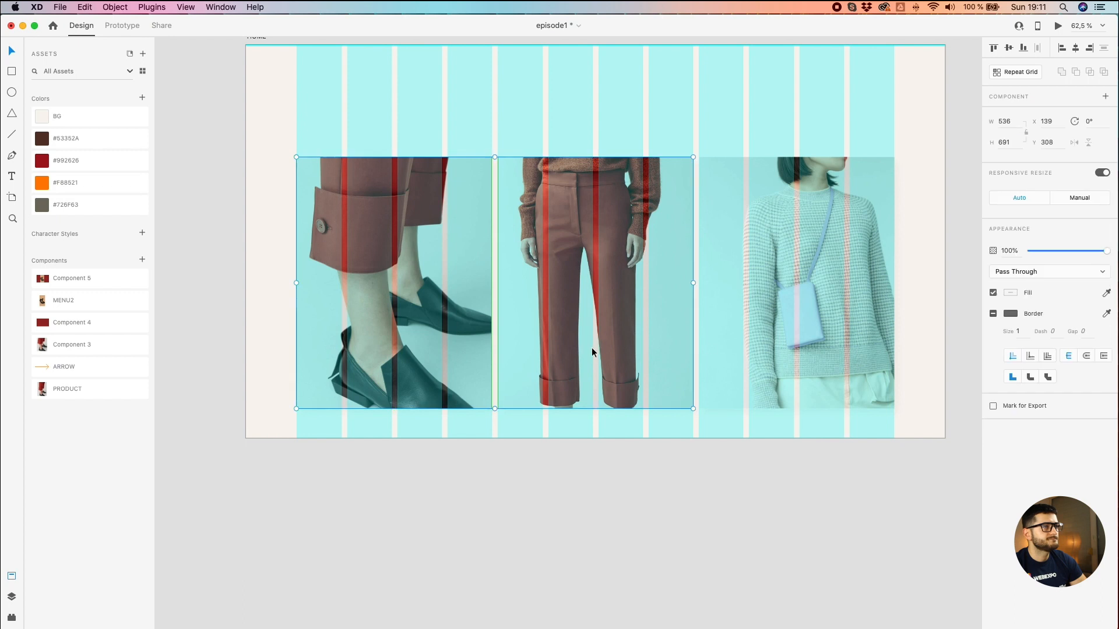
shift+click(772, 338)
key(alt)
key(Down)
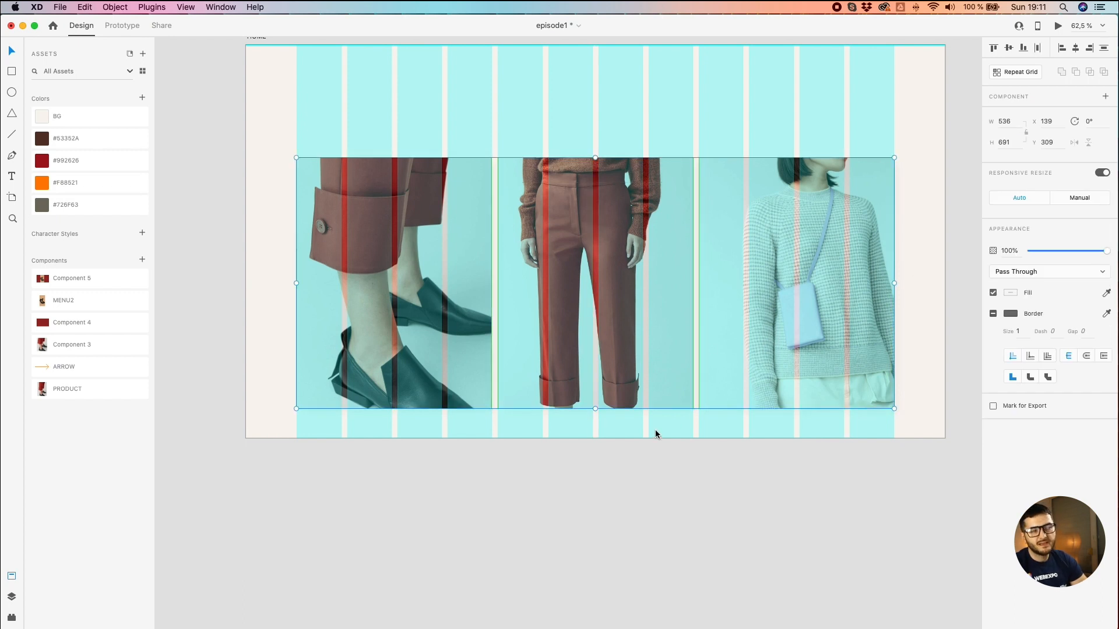
Step: Move the HOME artboard closer to Artboard – 1, to X 2088 at Y 0
scroll(655, 430, down, 2)
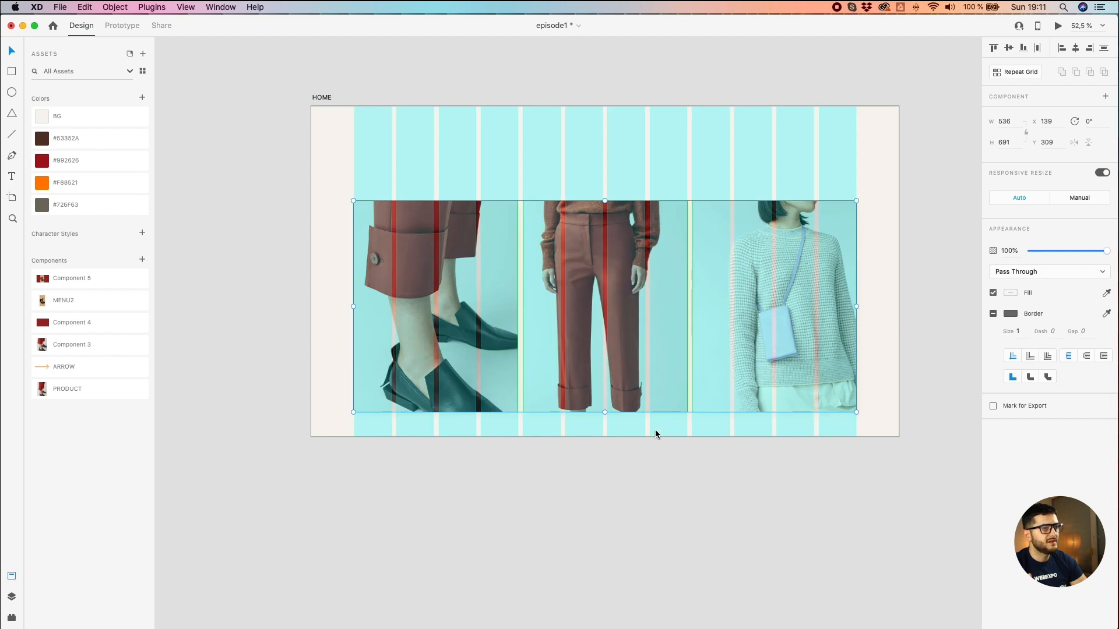
scroll(655, 430, down, 2)
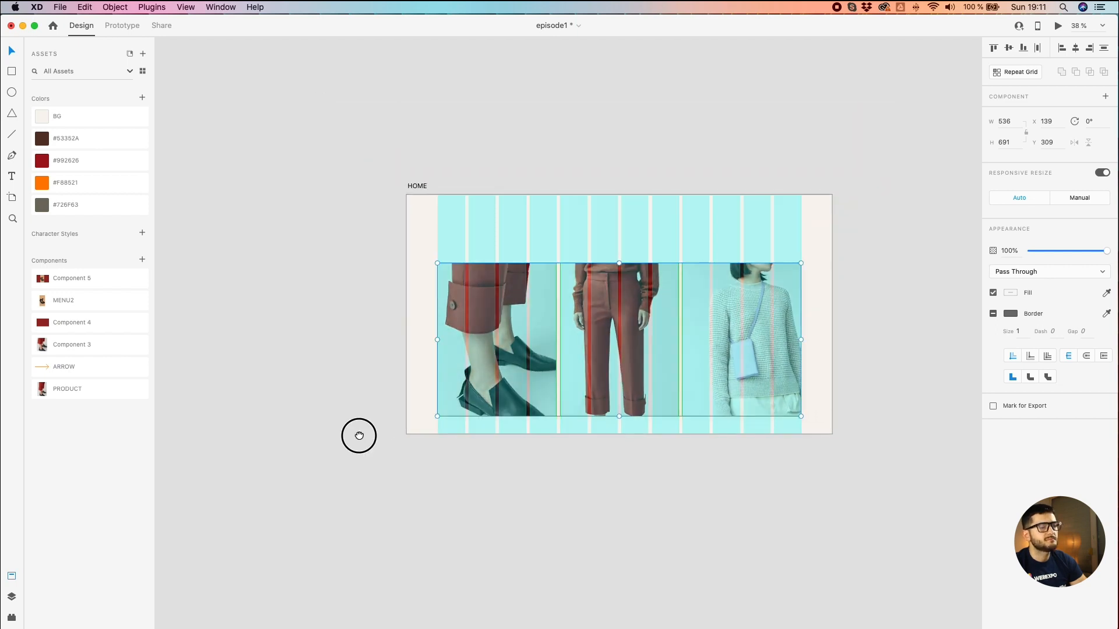
drag(353, 437, 758, 425)
drag(813, 180, 689, 170)
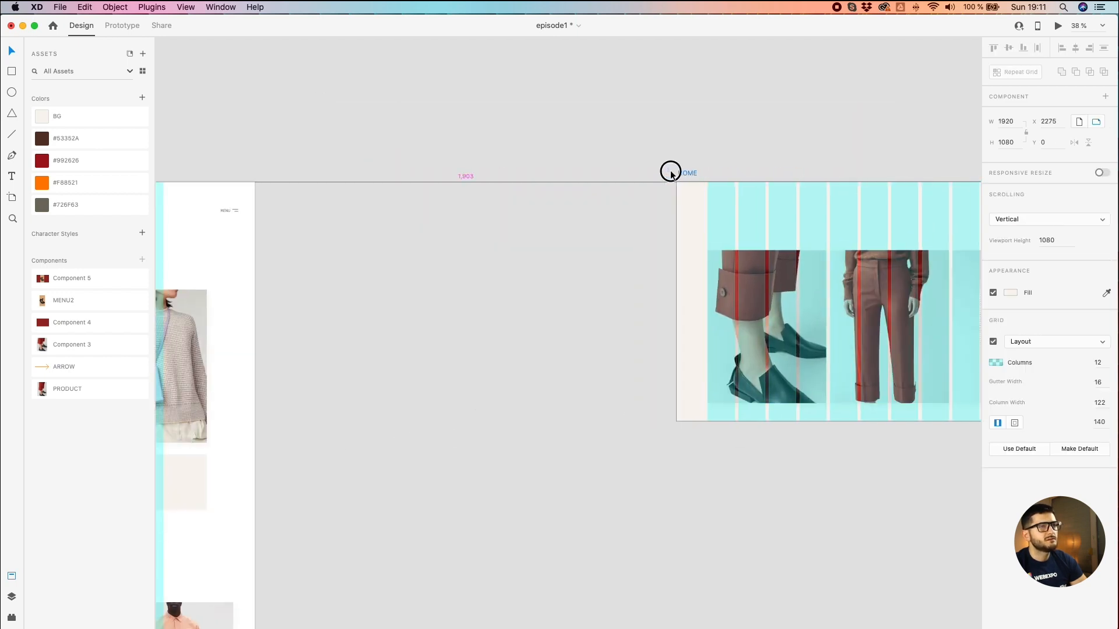
scroll(555, 216, down, 3)
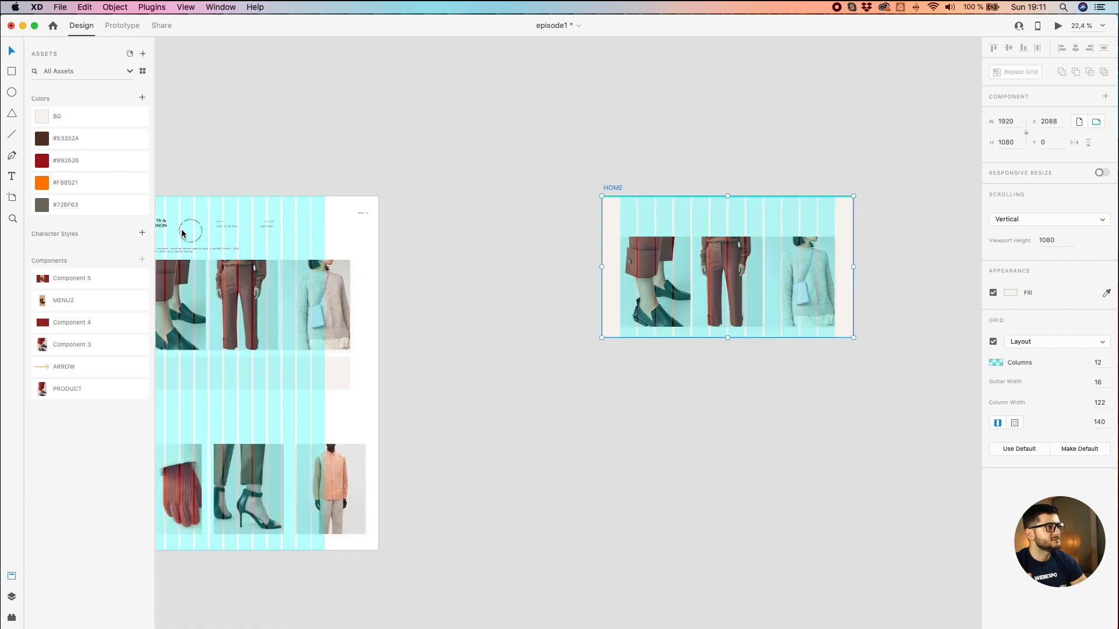
Step: Copy the HENRIETTA & CANNON logo from Artboard – 1 to the HOME artboard, centred above the product images at X 850
key(Escape)
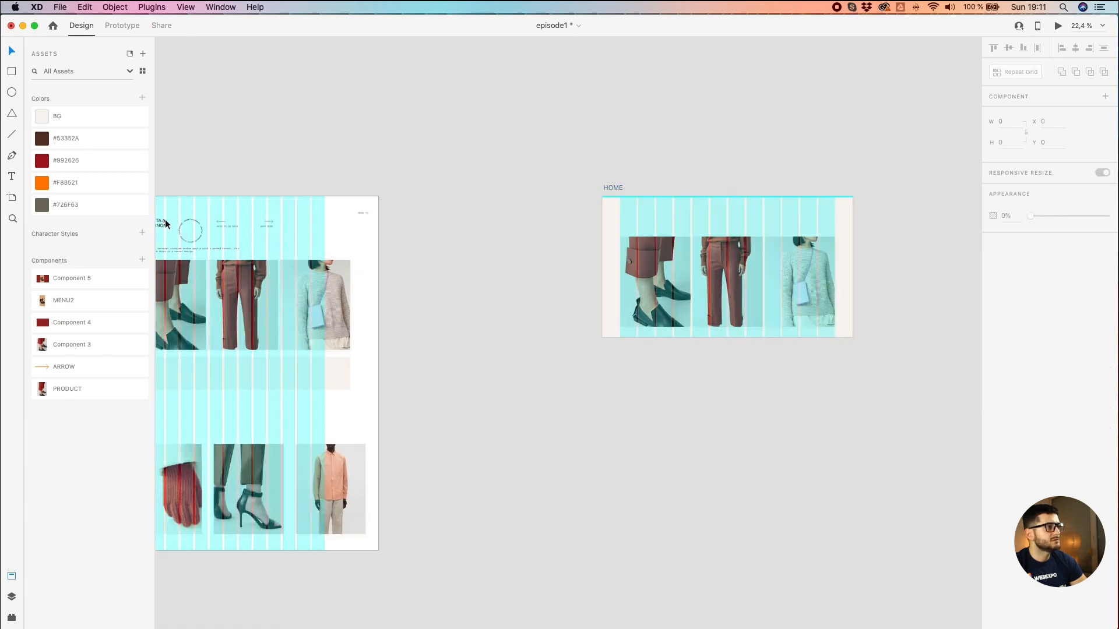
drag(166, 219, 744, 214)
scroll(758, 209, up, 3)
scroll(715, 222, up, 3)
key(Escape)
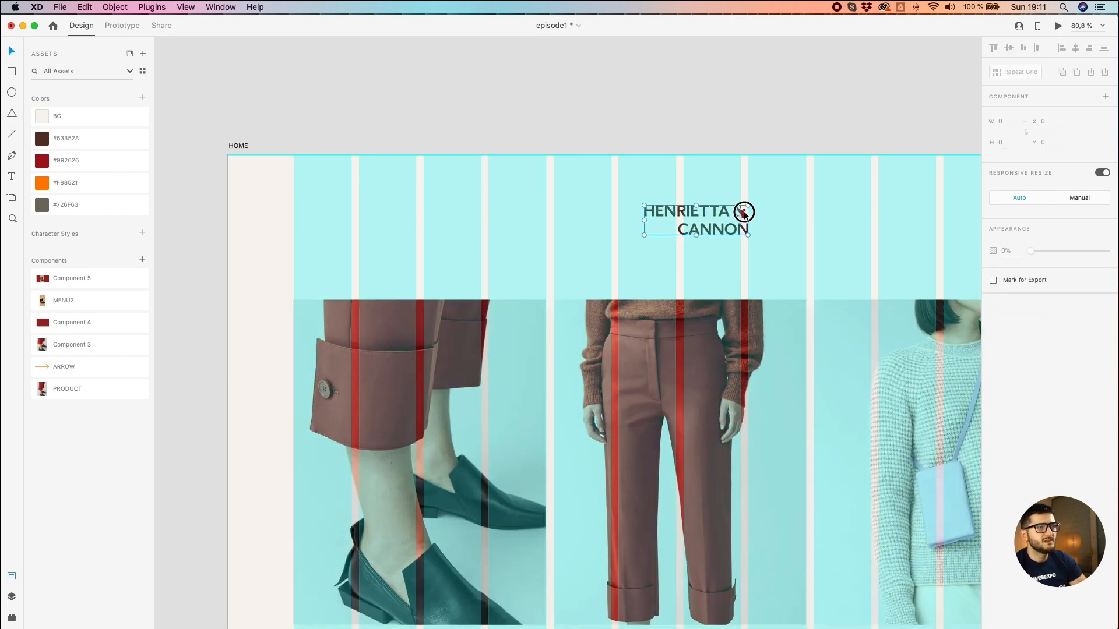
click(739, 215)
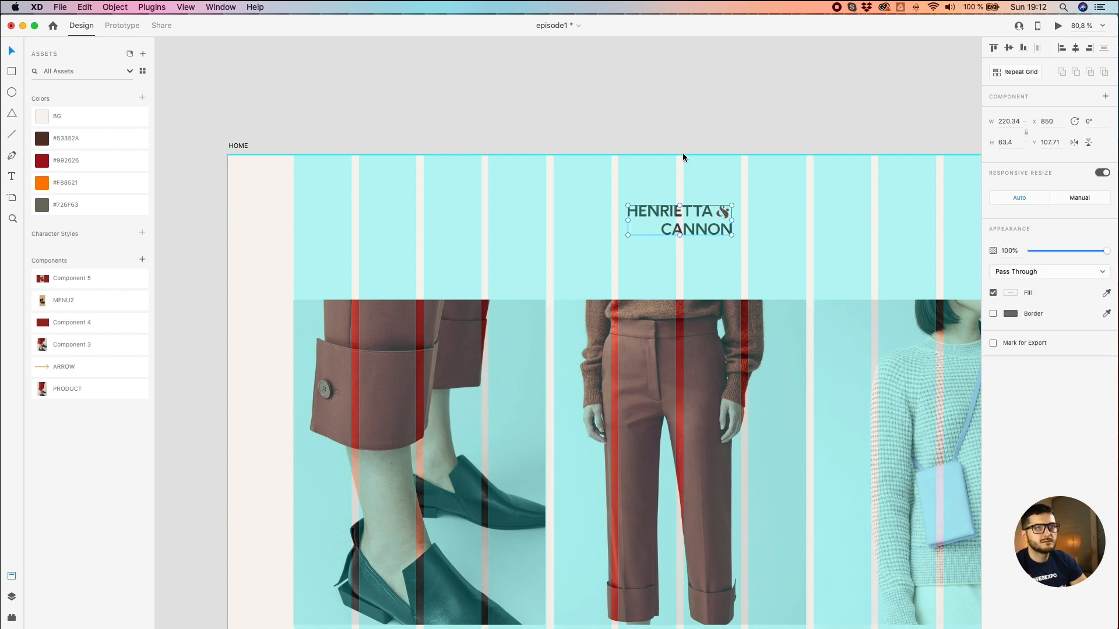
Step: Align the HENRIETTA & CANNON logo to the pixel grid and set its Y position to 107
right_click(680, 215)
click(722, 439)
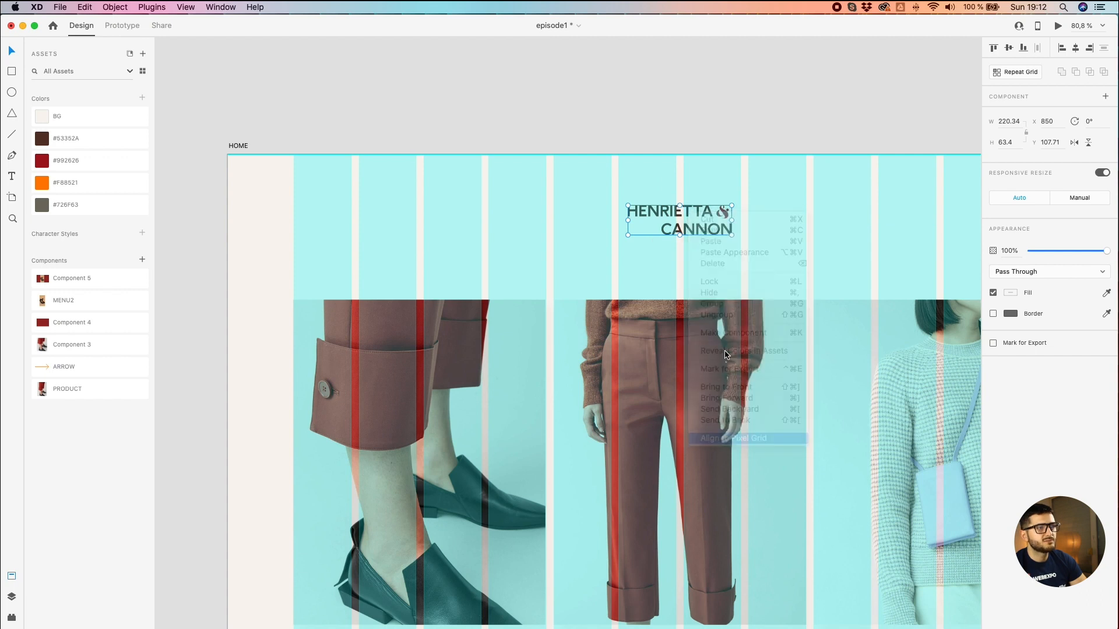
scroll(687, 174, up, 5)
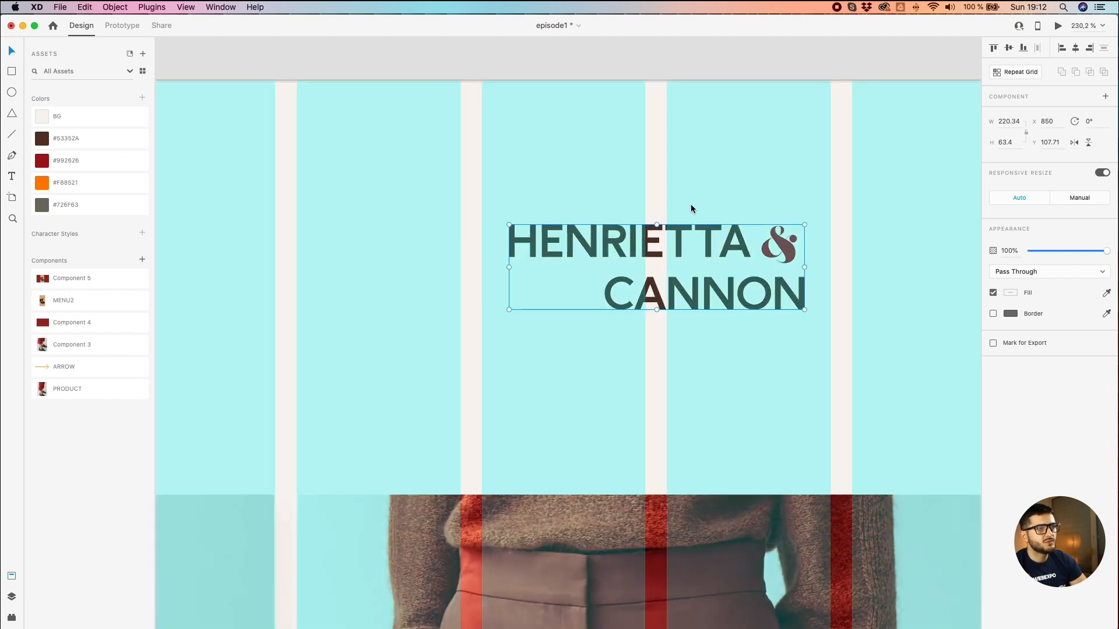
click(1063, 142)
key(Right)
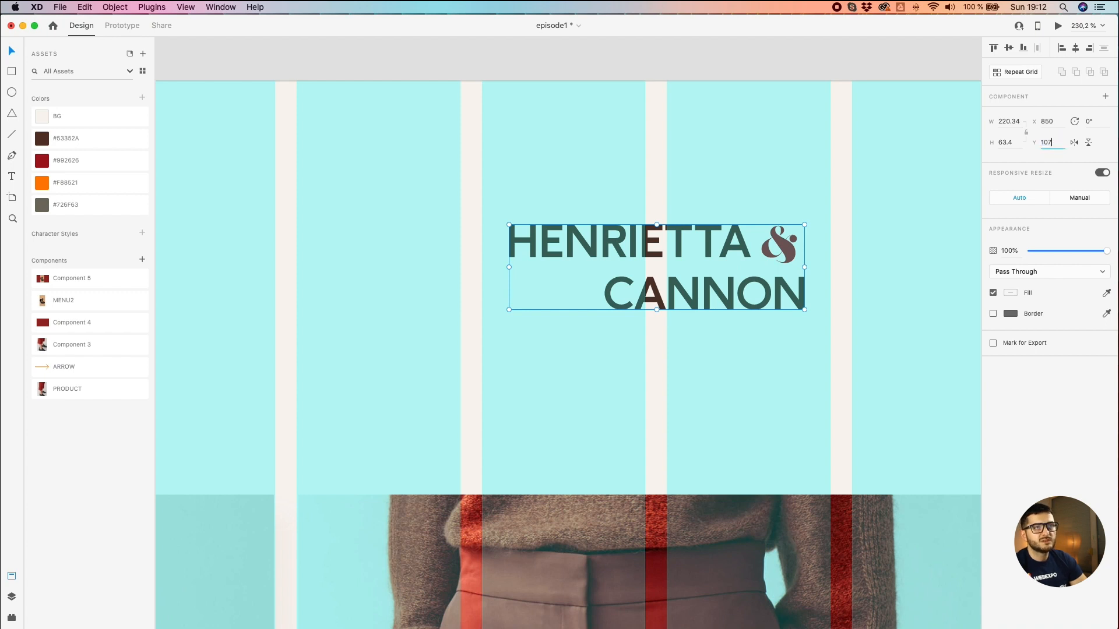
key(Return)
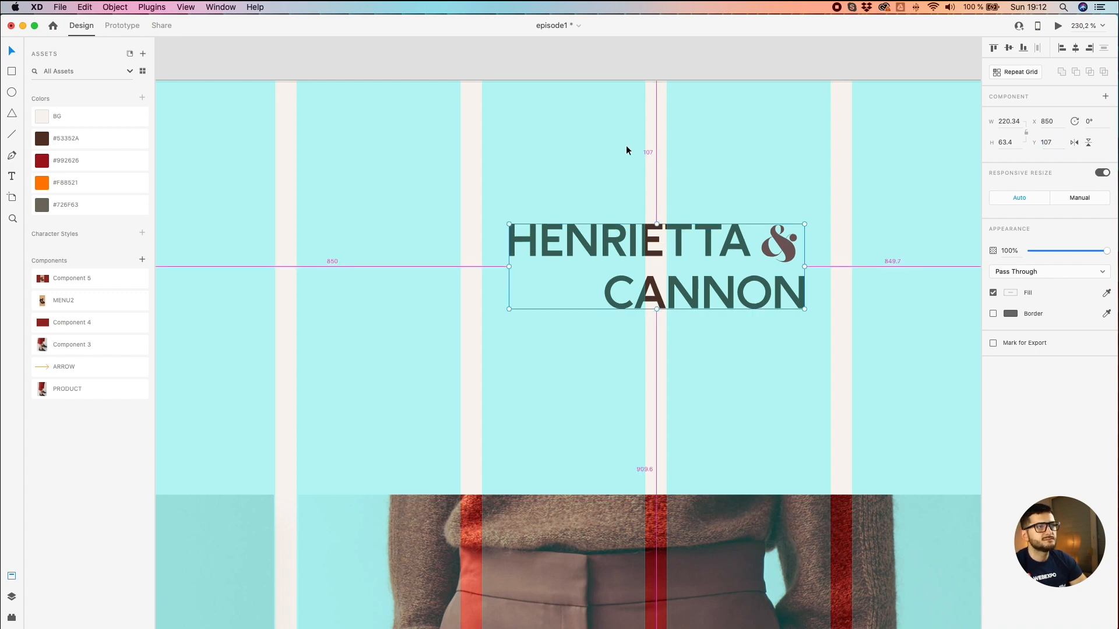
Step: Nudge the logo up until it sits 100 px from the HOME artboard's top edge
key(Up)
key(Up)
key(Up)
key(Up)
key(Up)
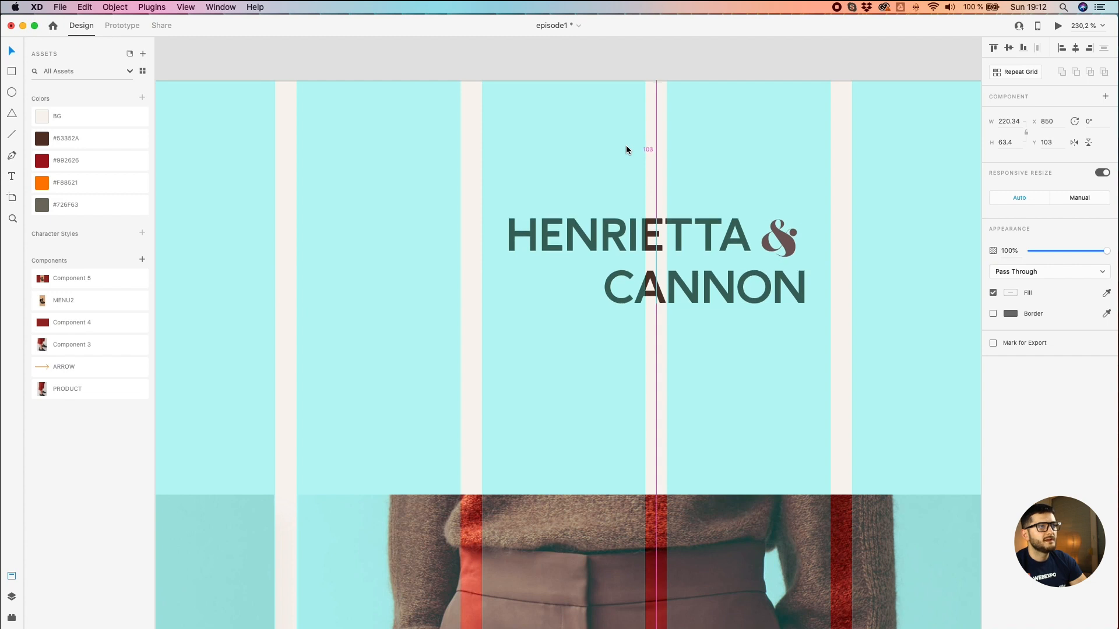
key(Up)
key(Up)
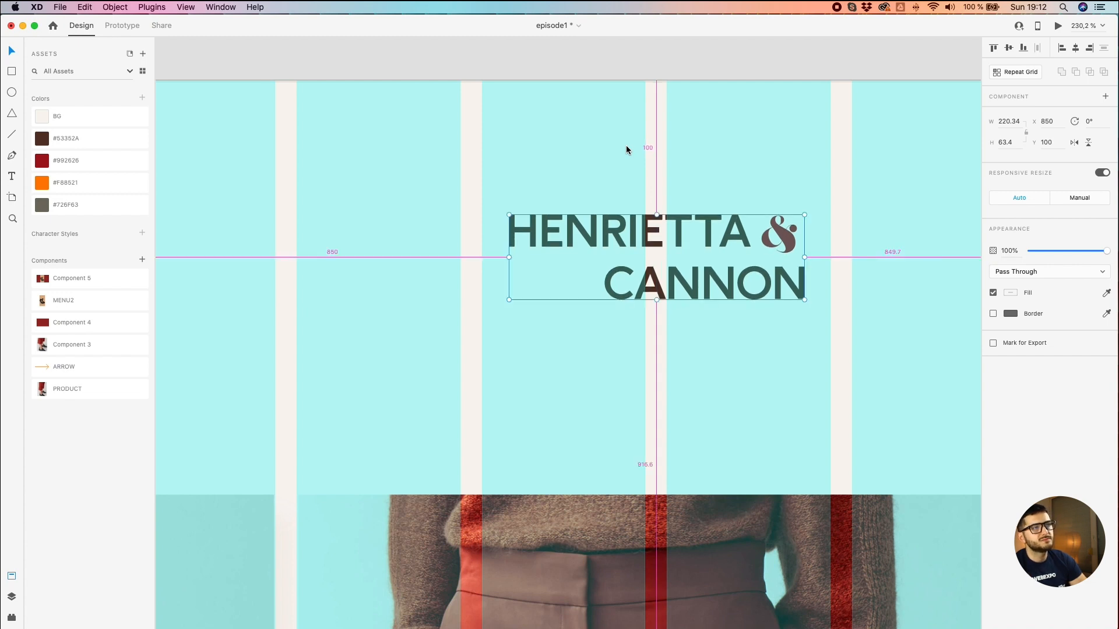
Step: Preview the HOME artboard with the layout grid hidden, and show the grid again
scroll(626, 149, down, 5)
click(607, 90)
scroll(608, 91, down, 4)
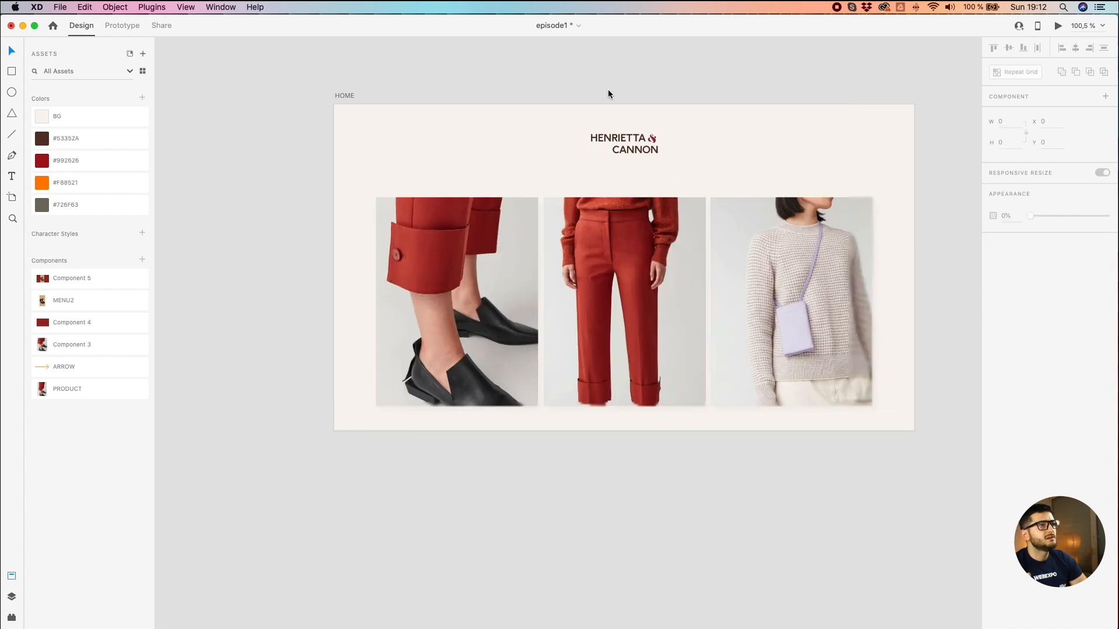
drag(577, 88, 661, 186)
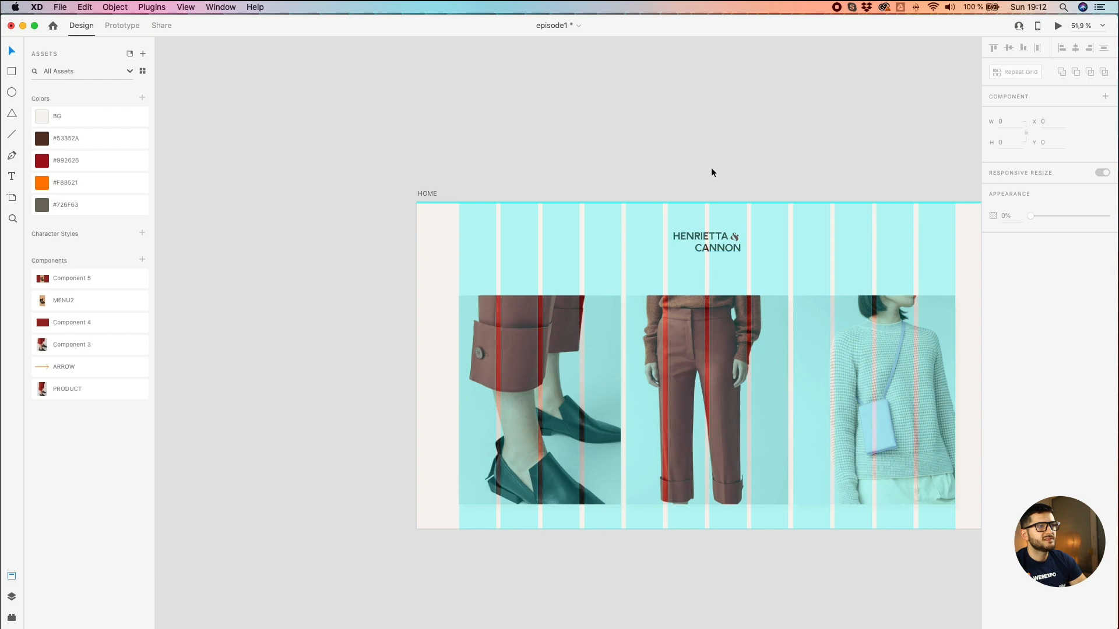
scroll(642, 160, left, 3)
scroll(592, 215, down, 3)
key(super+shift+apostrophe)
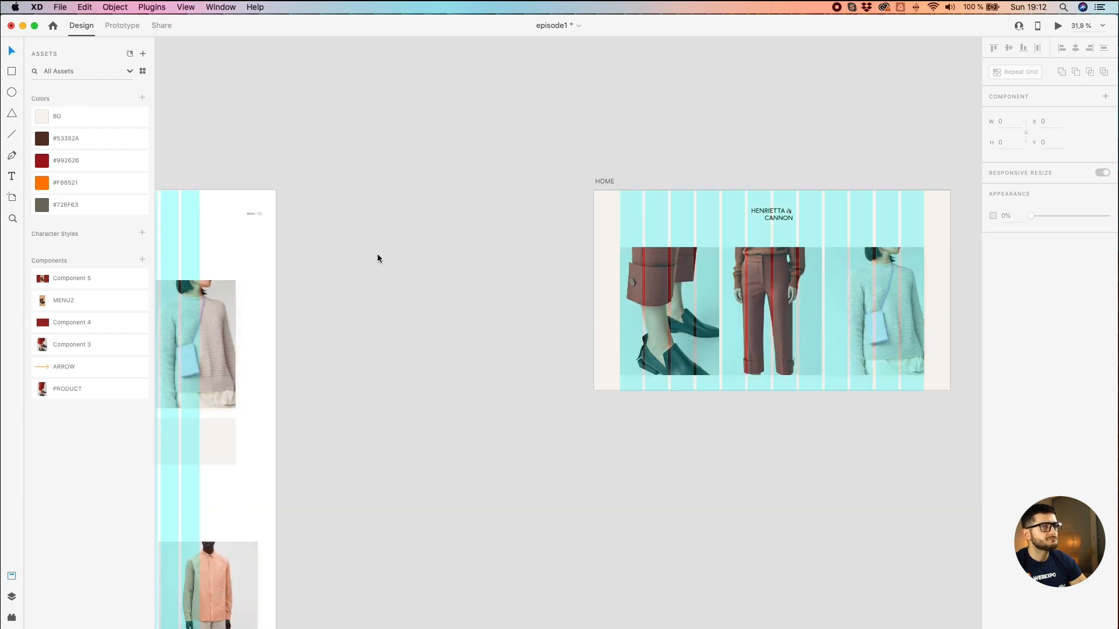
Step: Measure the distances from the middle product image to the HOME artboard's edges
drag(376, 253, 510, 212)
click(896, 238)
key(alt)
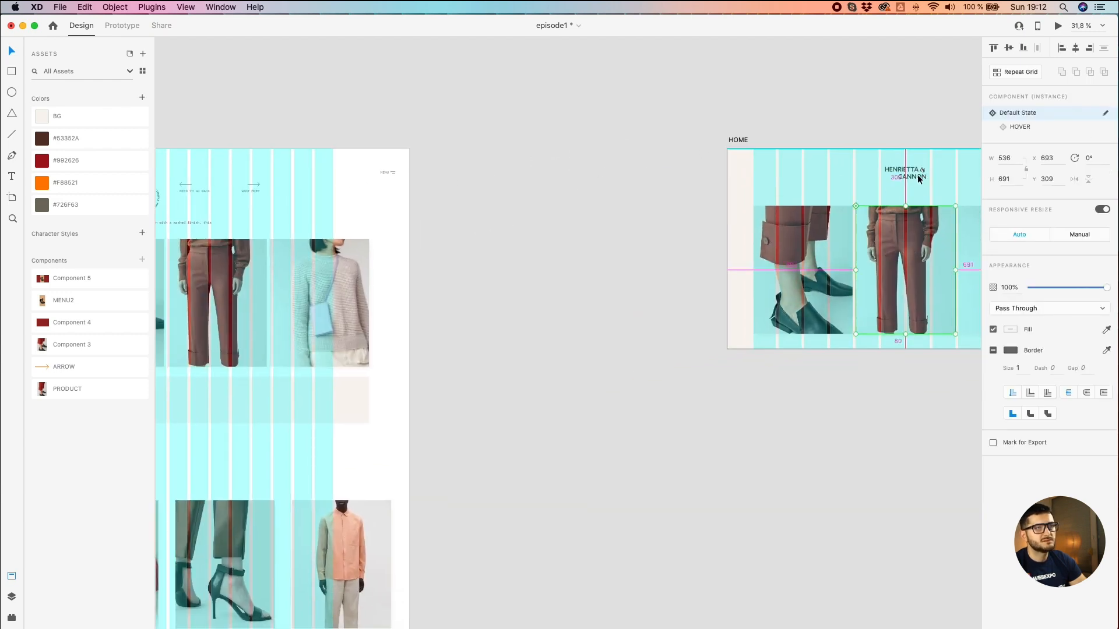
Step: Copy the circular text badge from Artboard – 1 onto the HOME artboard at X 1212, Y 702, overlapping the third product image's edge
scroll(470, 225, down, 2)
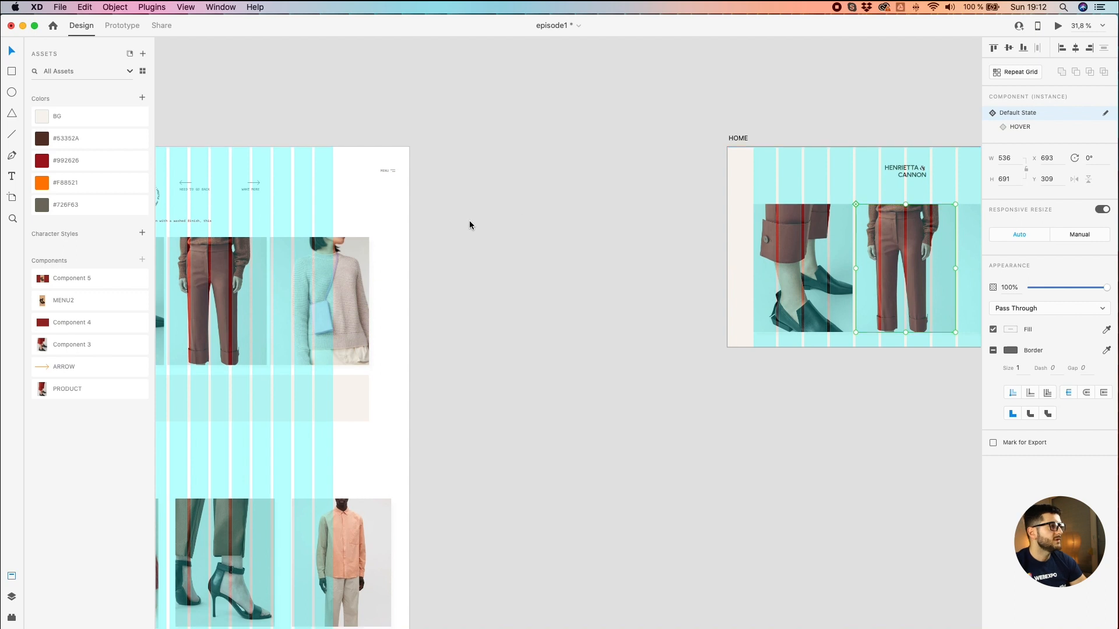
scroll(185, 154, left, 1)
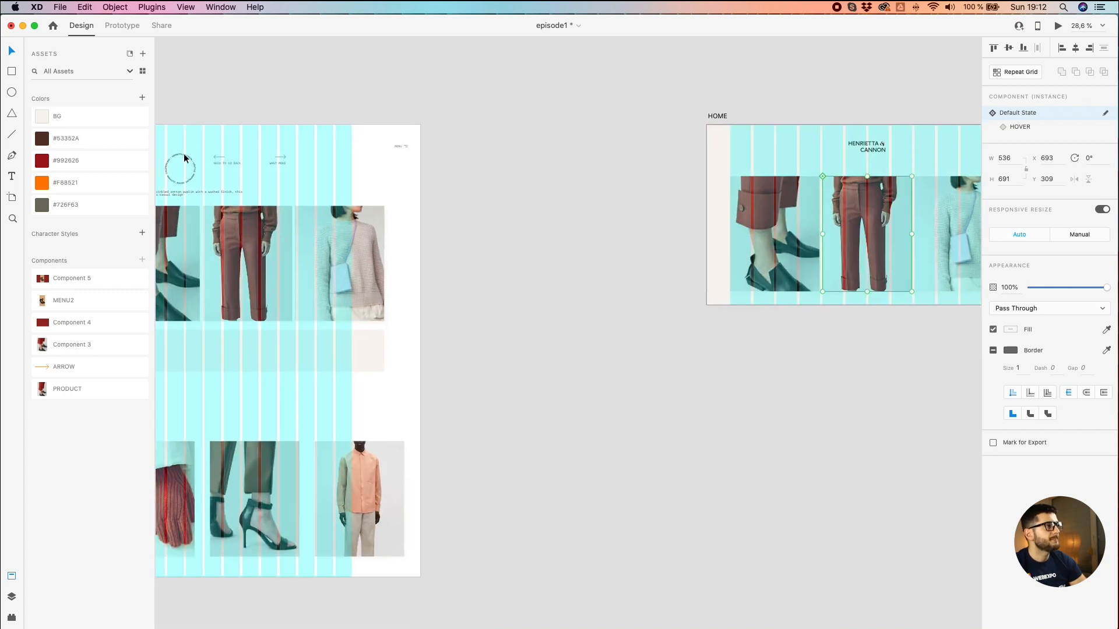
drag(185, 169, 929, 247)
scroll(936, 253, up, 5)
scroll(712, 243, right, 3)
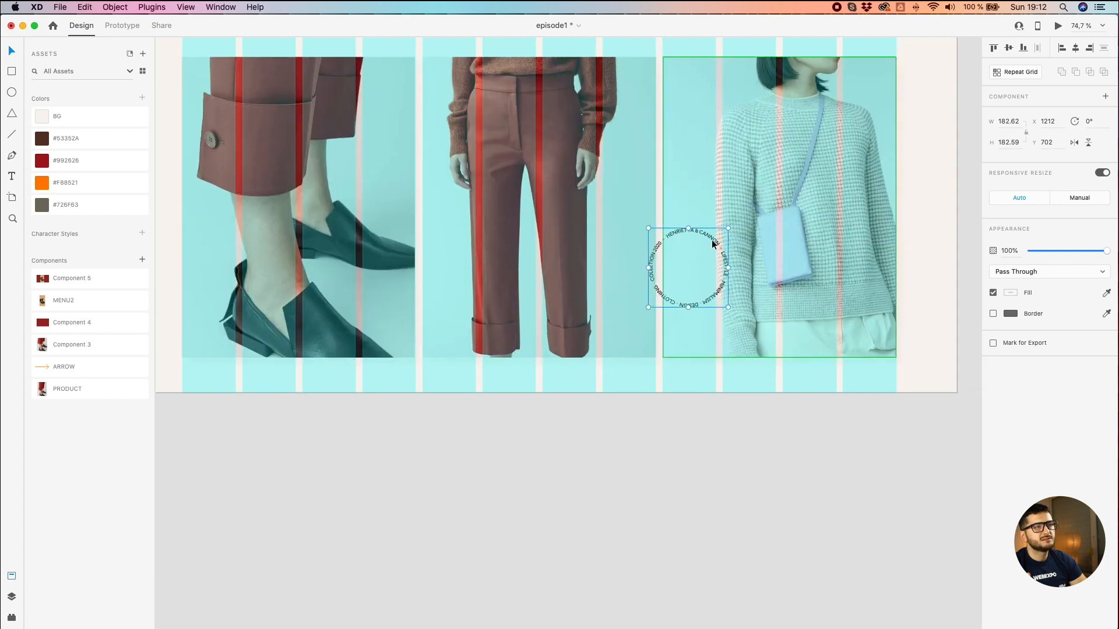
click(688, 260)
drag(688, 260, 707, 233)
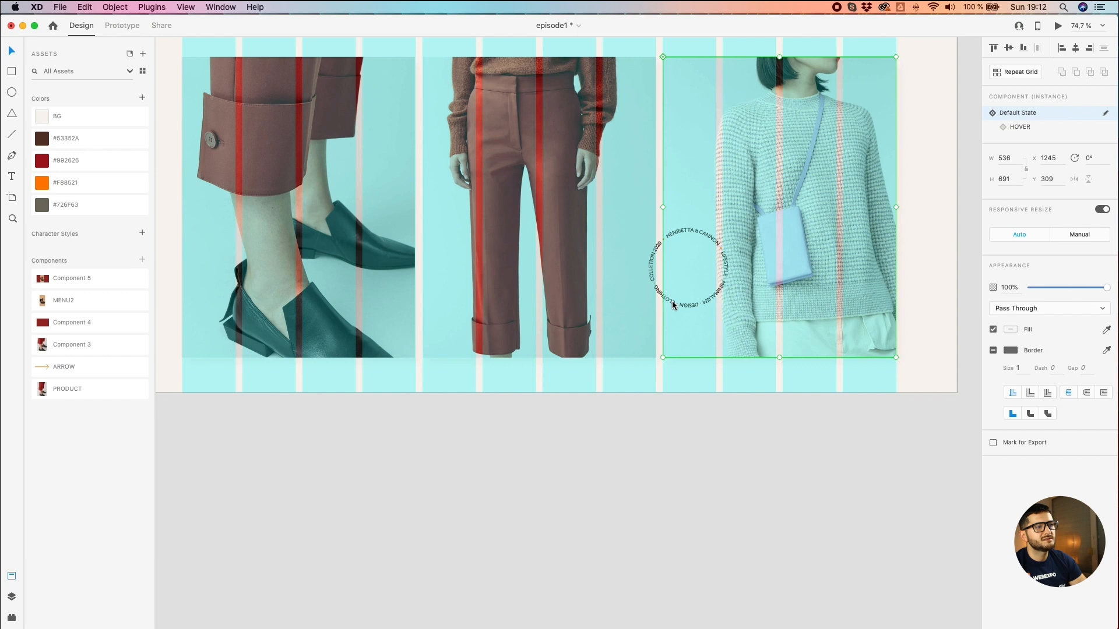
Step: Move the circular text badge down to X 1147, Y 914, over the gap between the second and third product images
drag(662, 298, 632, 387)
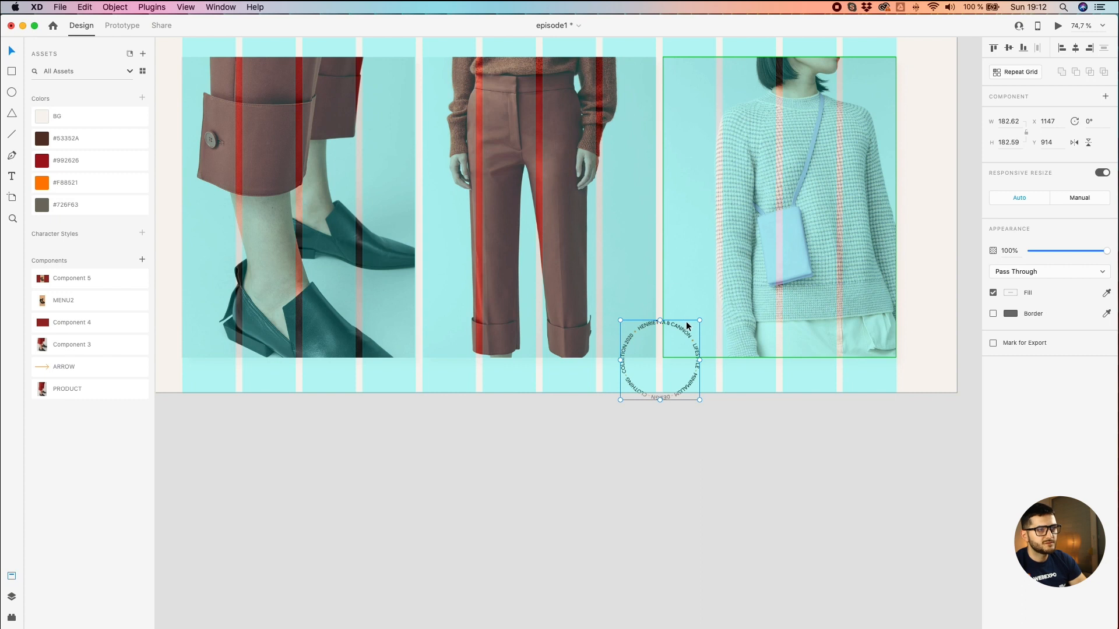
click(569, 468)
Step: Copy the NEED TO GO BACK arrow label from Artboard – 1 onto HOME at X 140, Y 213.01, above the first product image
scroll(567, 422, down, 5)
drag(346, 380, 493, 376)
scroll(464, 352, down, 3)
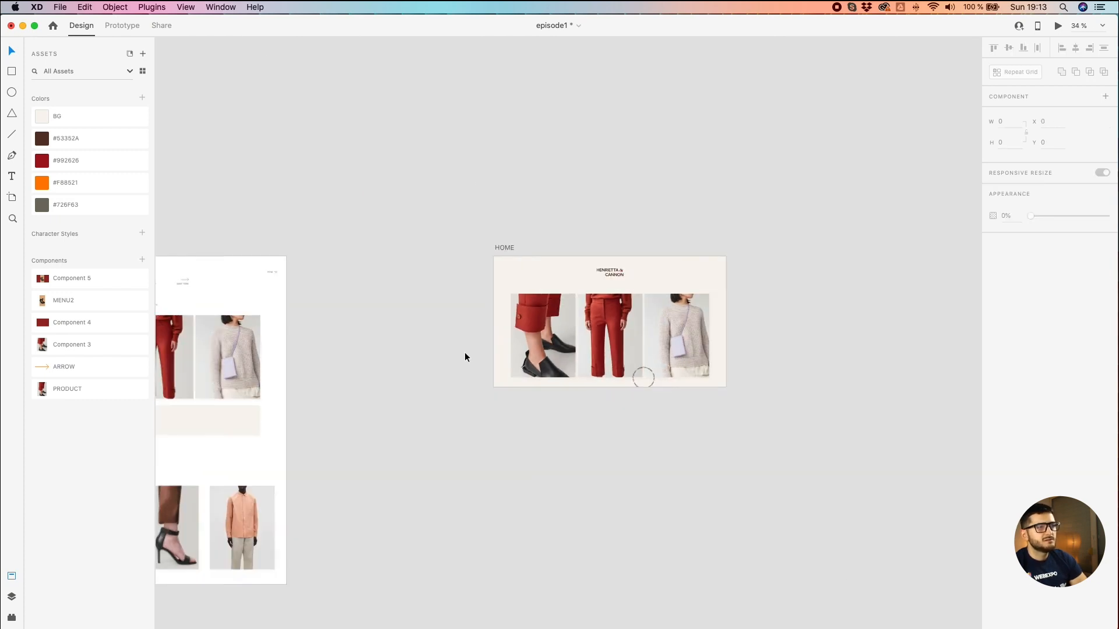
drag(397, 344, 504, 342)
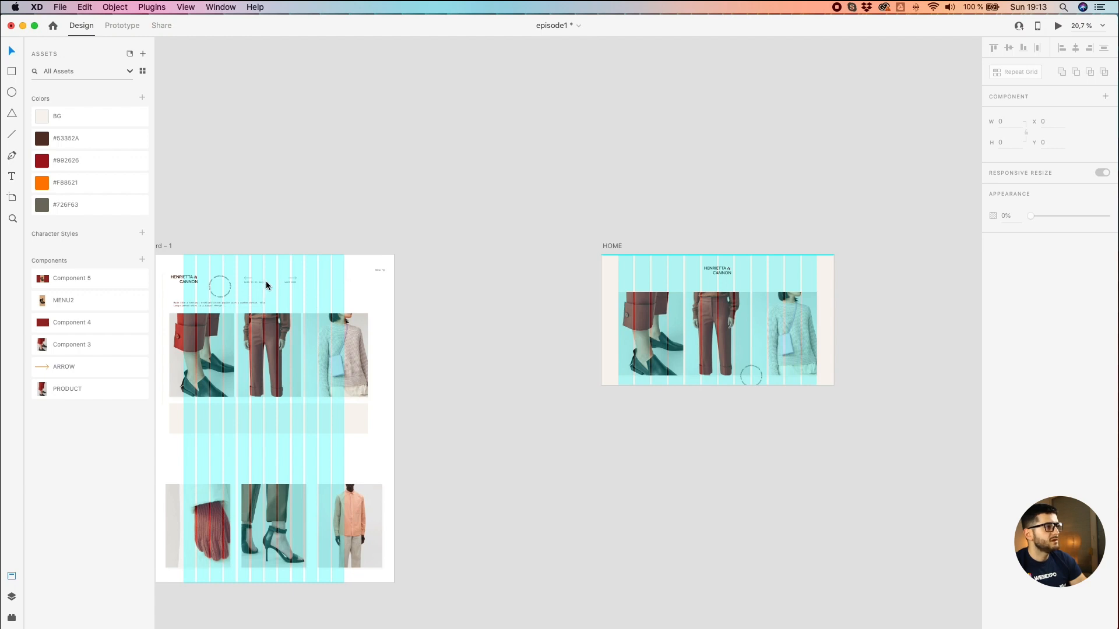
drag(257, 282, 668, 281)
scroll(669, 278, up, 5)
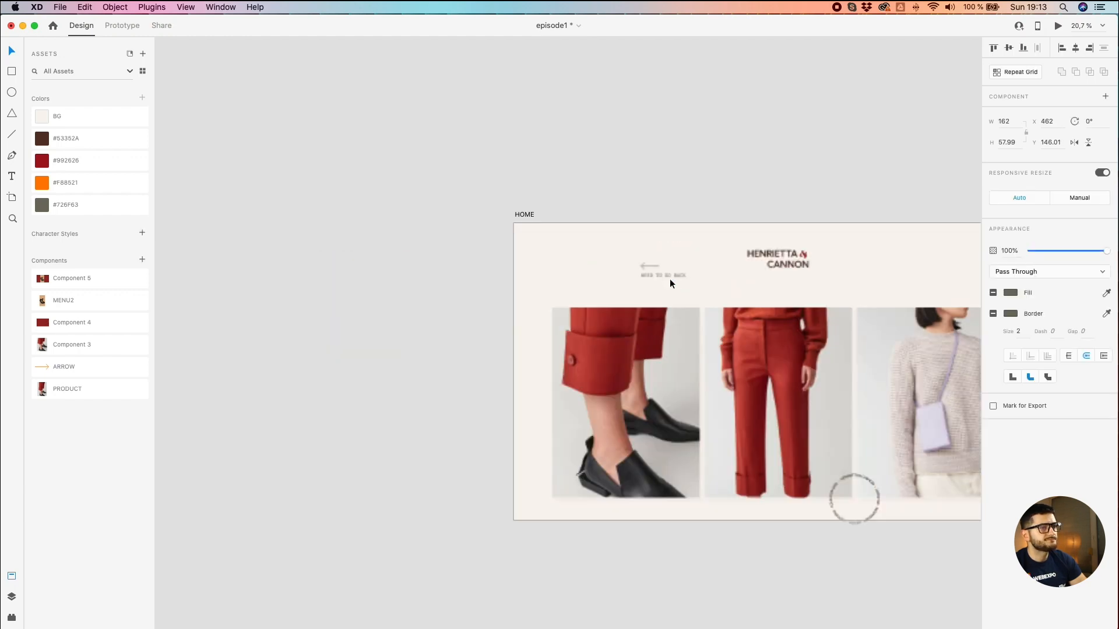
drag(670, 276, 547, 305)
scroll(545, 325, down, 3)
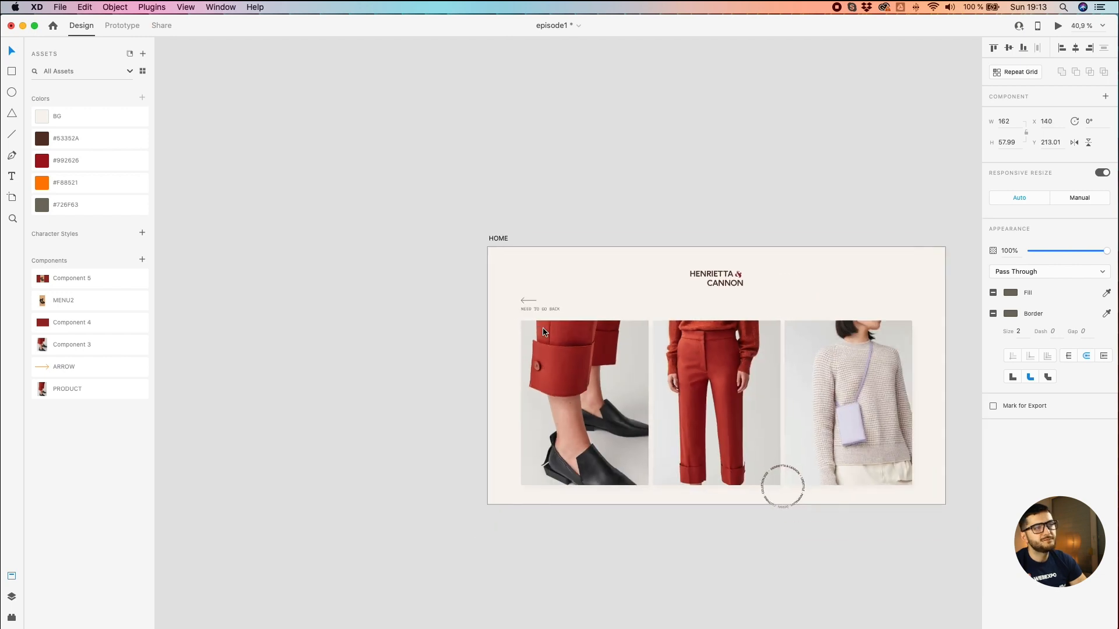
click(544, 332)
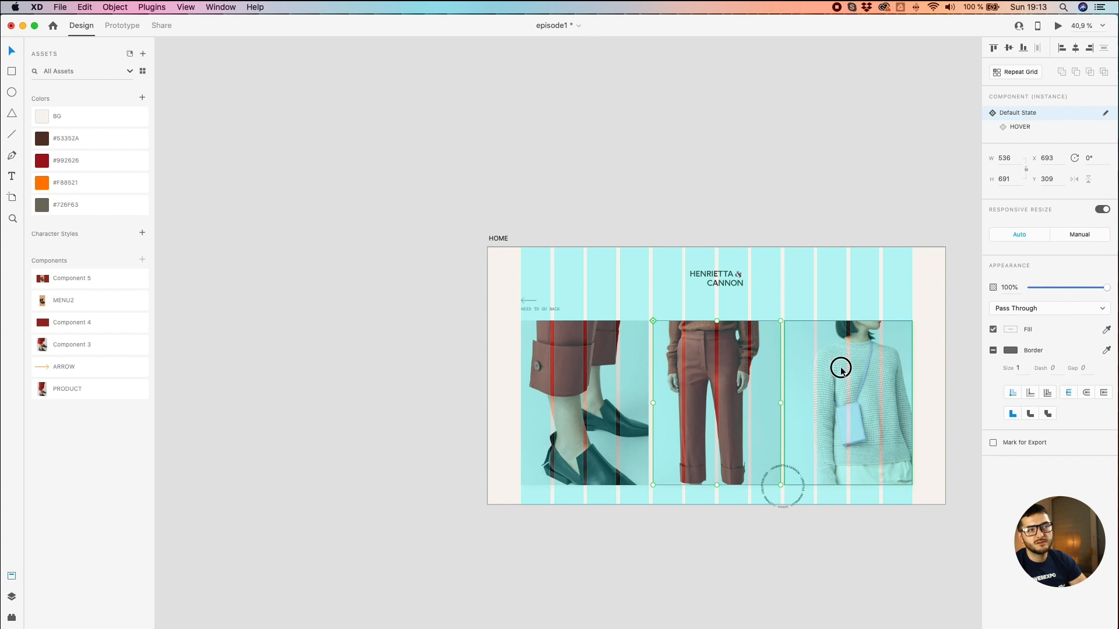
Step: Copy the WANT MORE arrow label from Artboard – 1 onto HOME at X 1682.55, Y 211.01, flush with the third image's right edge
scroll(425, 338, down, 3)
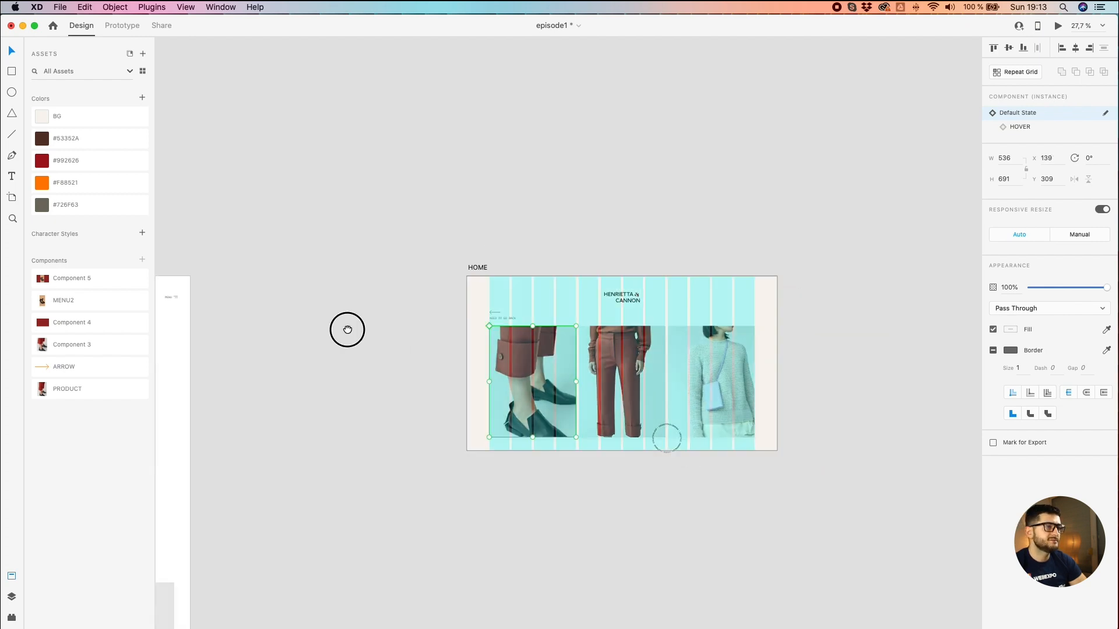
scroll(227, 322, left, 5)
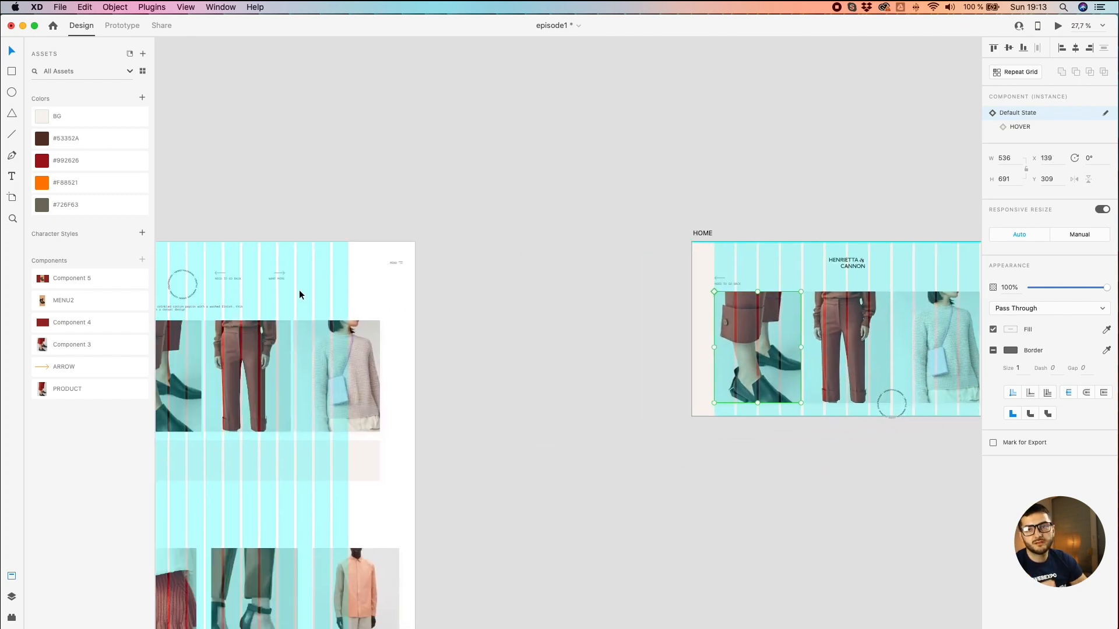
scroll(561, 299, down, 1)
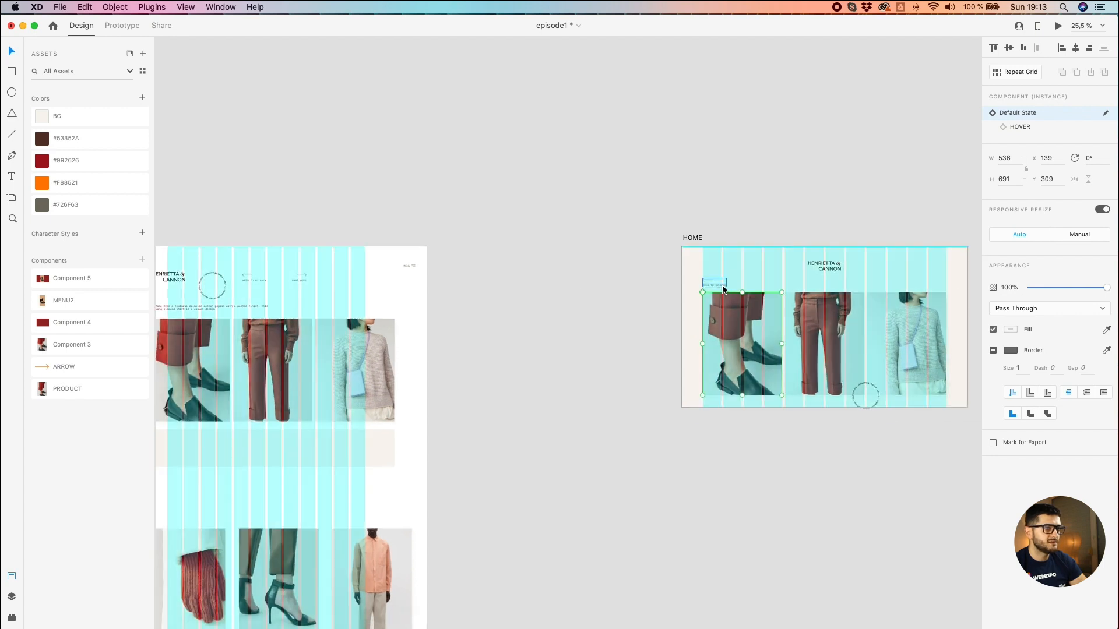
drag(302, 280, 928, 348)
scroll(965, 233, up, 6)
scroll(965, 234, up, 5)
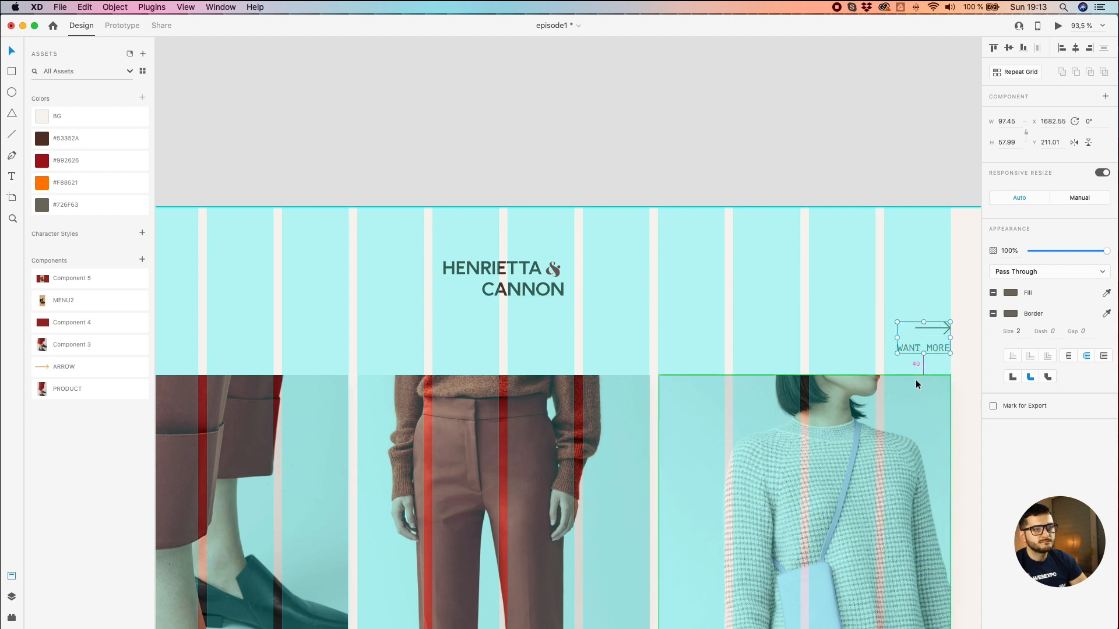
Step: Nudge the NEED TO GO BACK arrow label up to Y 211.01, 40 px above the first product image
drag(436, 395, 758, 379)
click(400, 331)
key(alt)
key(Up)
key(Up)
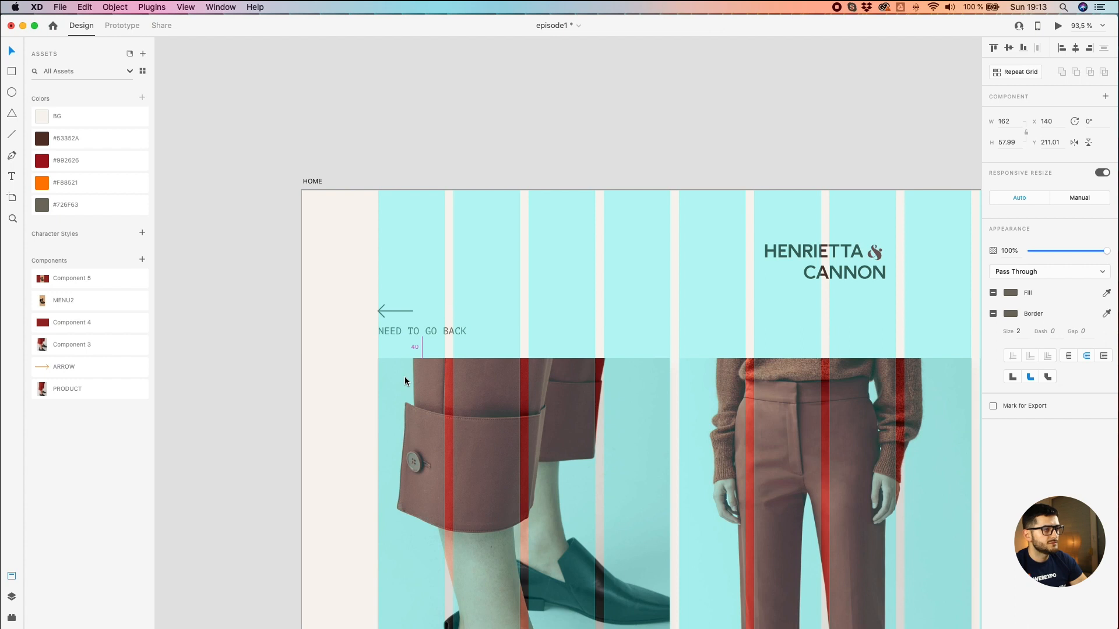
Step: Examine how both arrow labels align with the grid columns, the logo and the product images on HOME
scroll(405, 377, down, 4)
scroll(431, 347, up, 4)
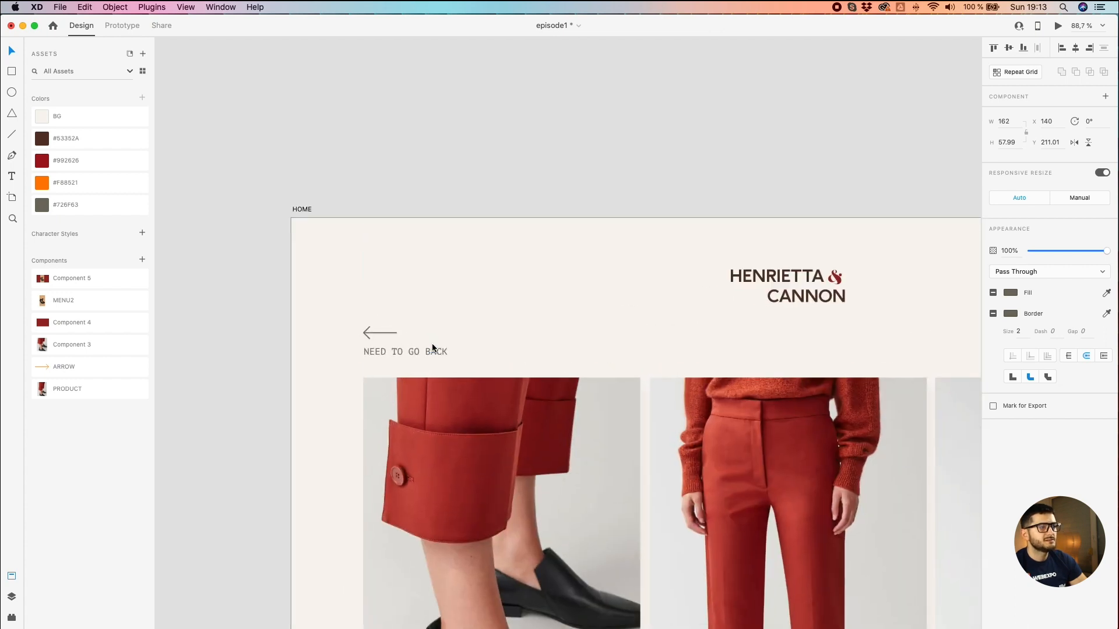
click(522, 328)
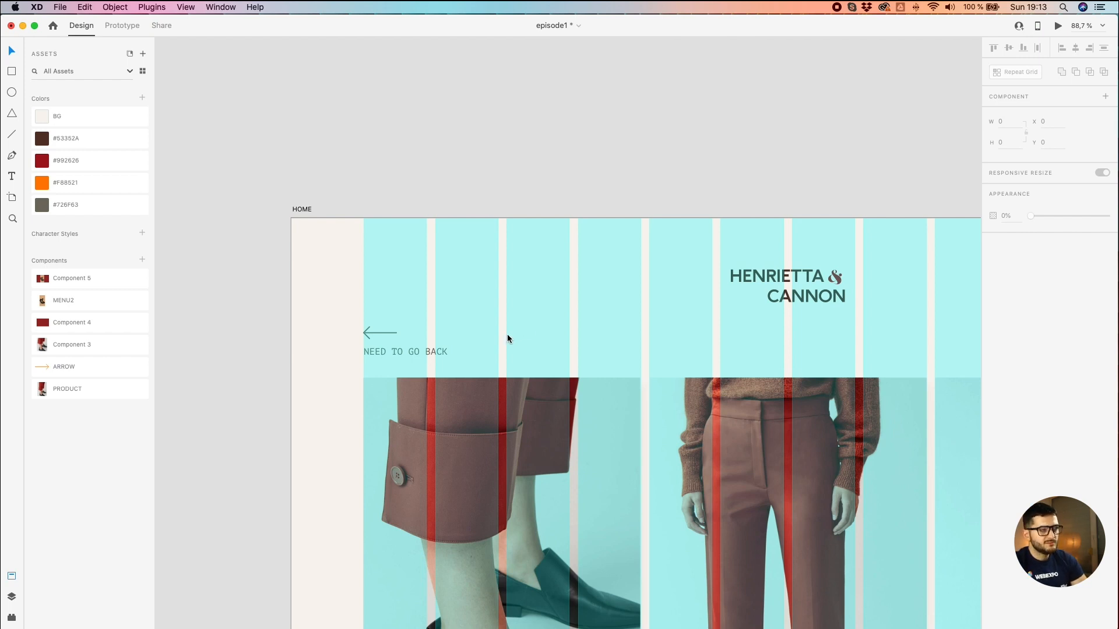
scroll(507, 333, up, 2)
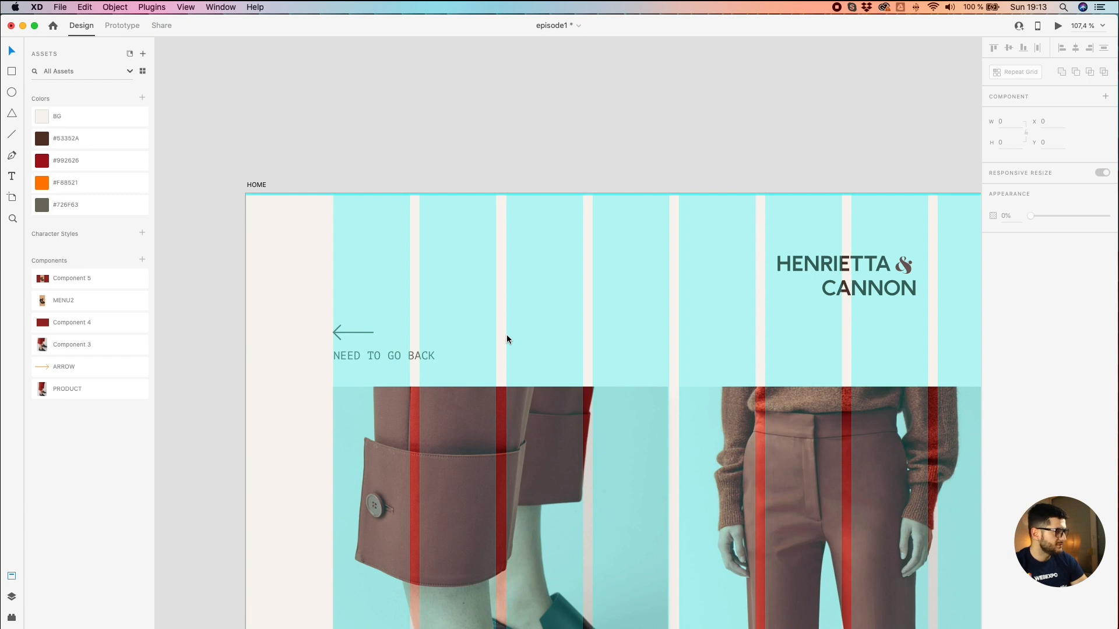
click(426, 361)
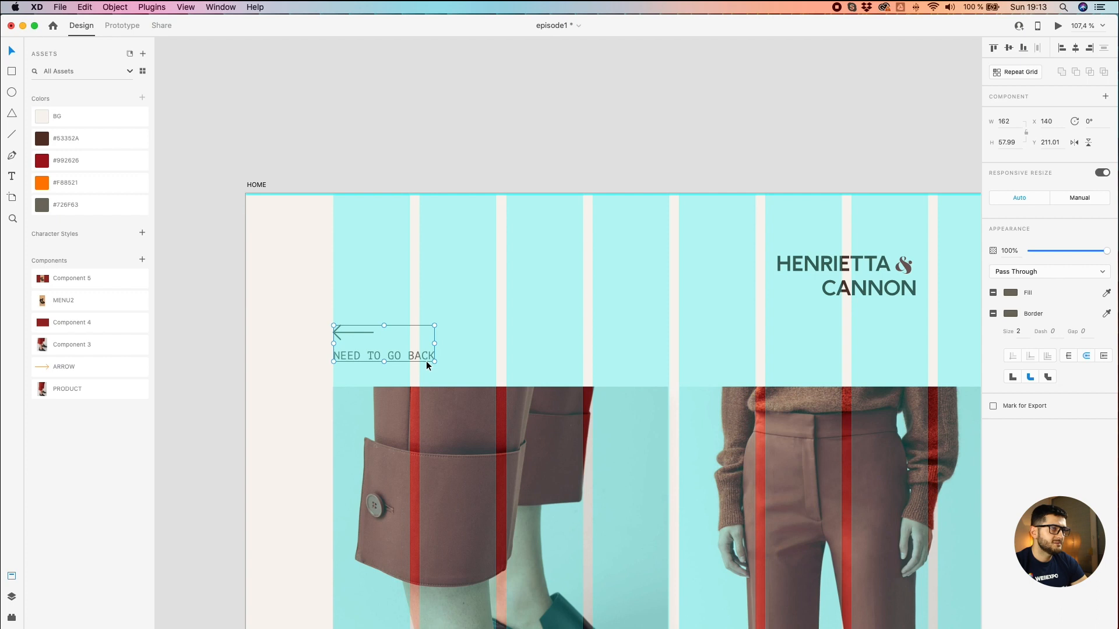
scroll(426, 361, down, 5)
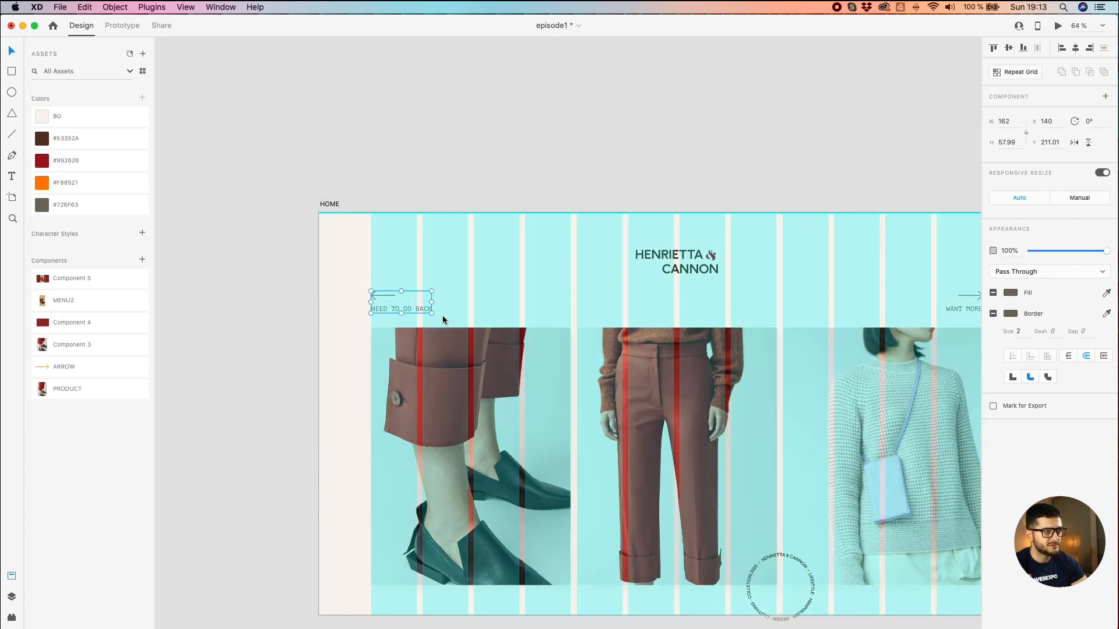
scroll(477, 302, down, 1)
drag(446, 301, 228, 303)
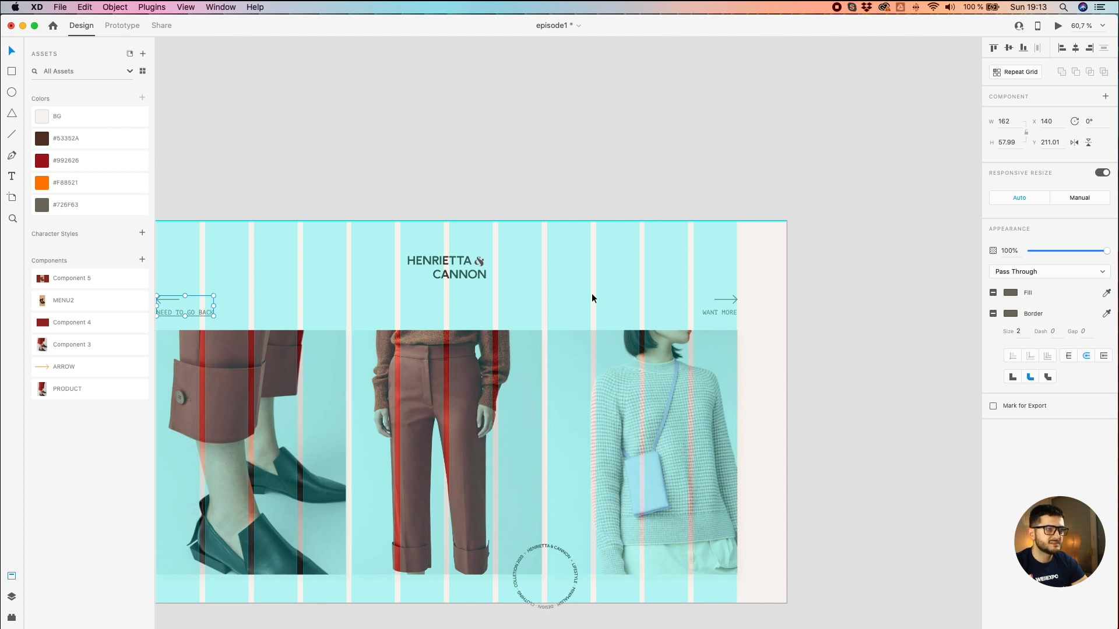
scroll(666, 325, up, 3)
click(709, 312)
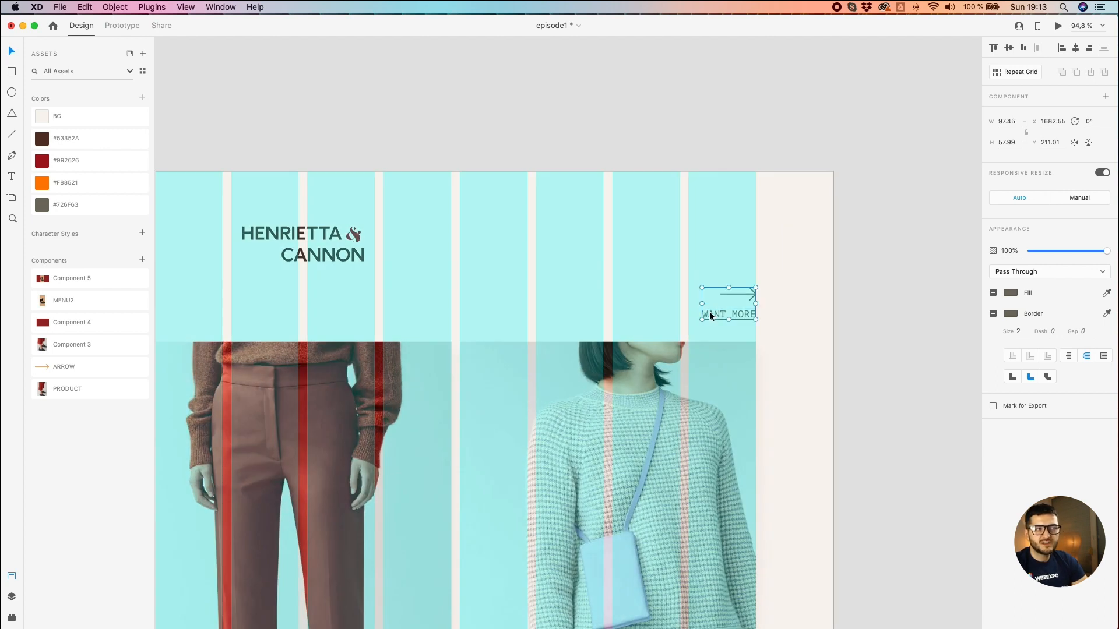
click(652, 320)
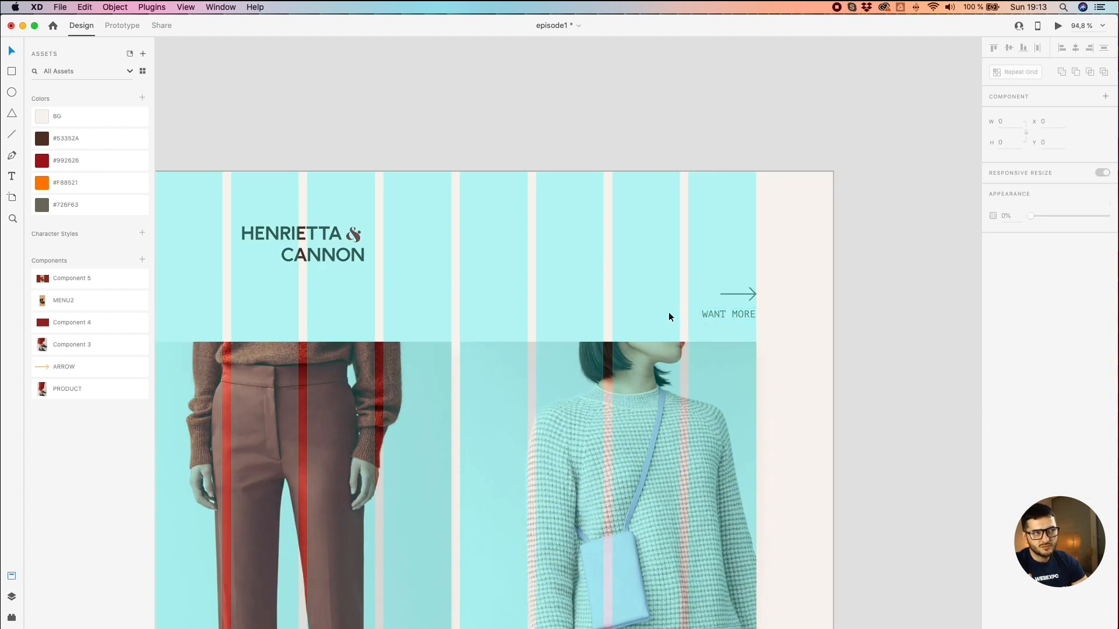
drag(449, 367, 813, 347)
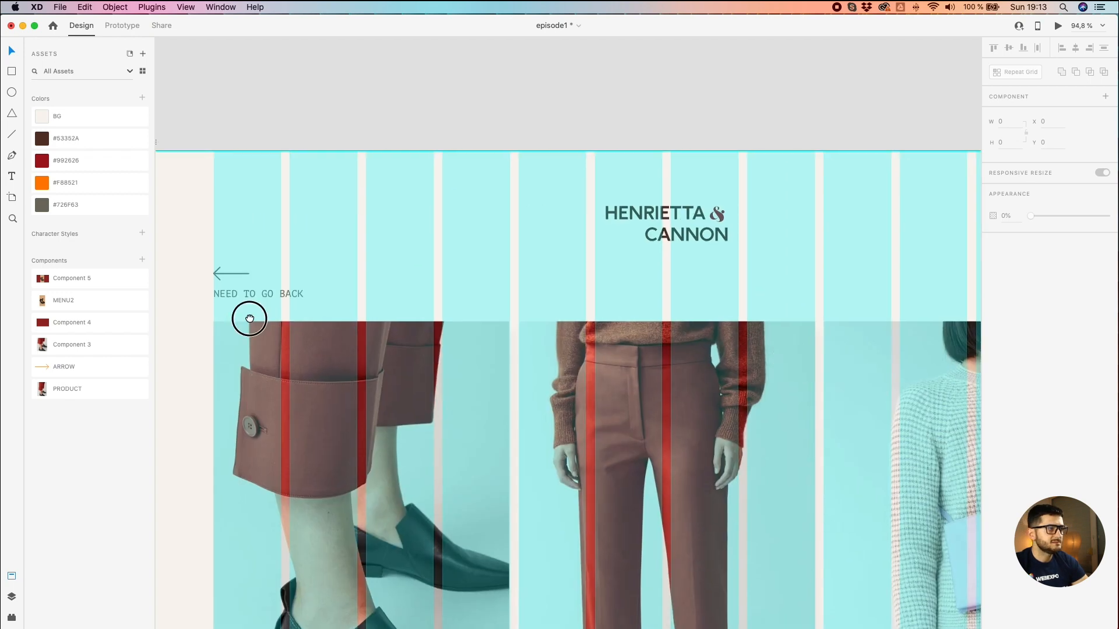
drag(249, 319, 354, 314)
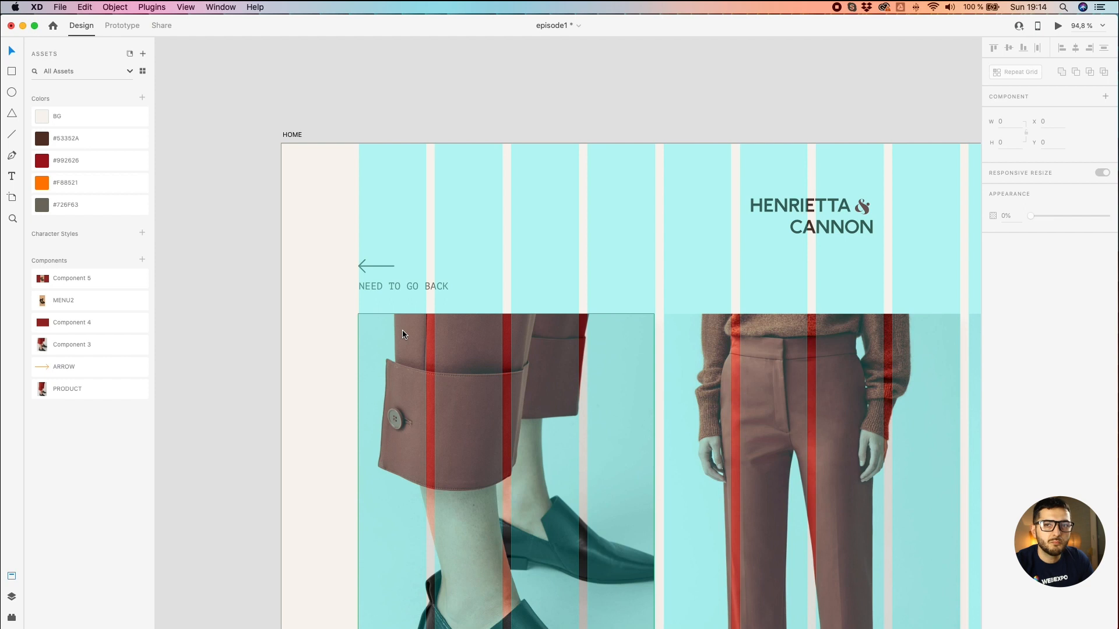
scroll(402, 334, down, 10)
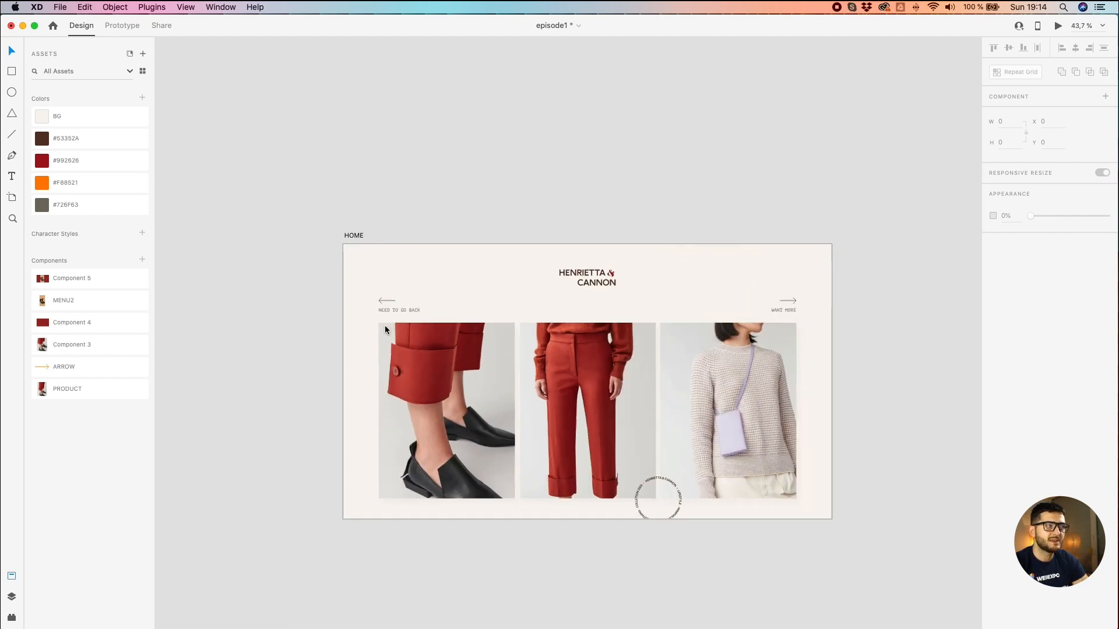
Step: Copy the description paragraph from Artboard – 1 onto HOME at X 577, Y 229, beneath the logo, and centre-align its text
scroll(332, 317, down, 1)
drag(333, 317, 547, 278)
drag(379, 293, 519, 282)
scroll(519, 279, down, 8)
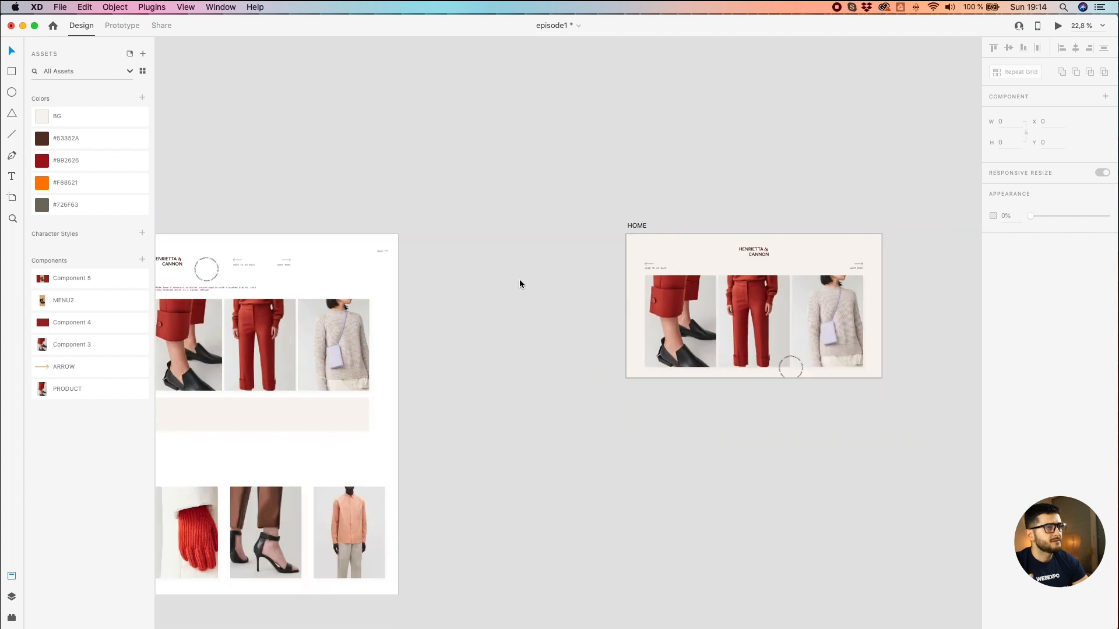
drag(217, 285, 676, 274)
scroll(804, 265, up, 8)
click(1014, 311)
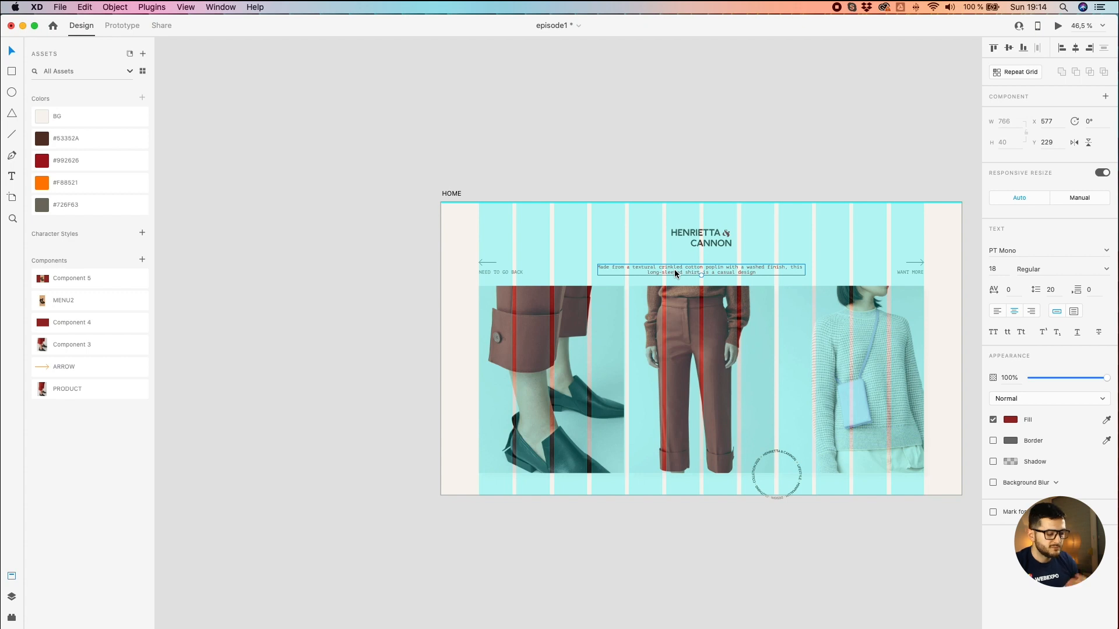
Step: Convert the description to fixed-size area text, widen it to 812 px at X 554, and check its distances to the artboard's edges
key(super+shift+apostrophe)
scroll(676, 273, up, 3)
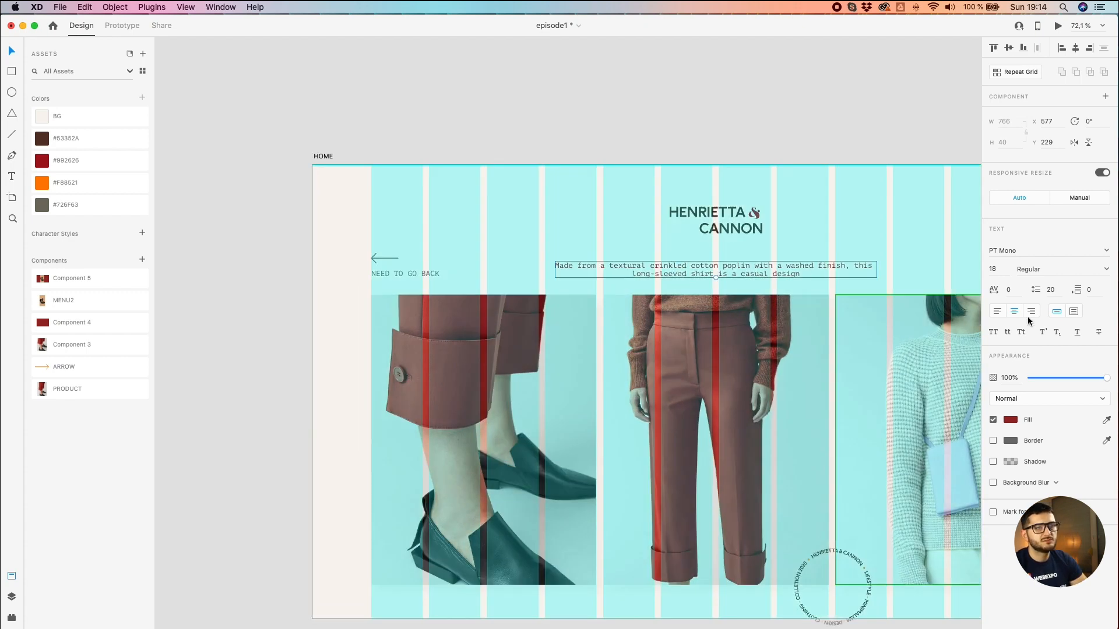
click(1072, 312)
drag(876, 269, 885, 269)
drag(551, 268, 545, 268)
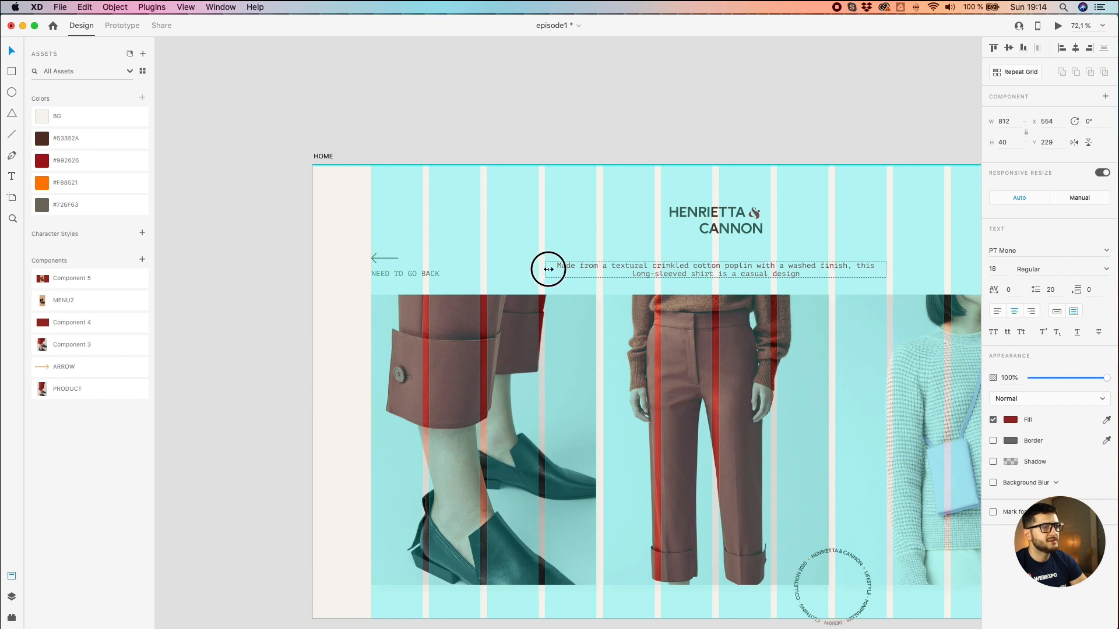
scroll(559, 266, right, 5)
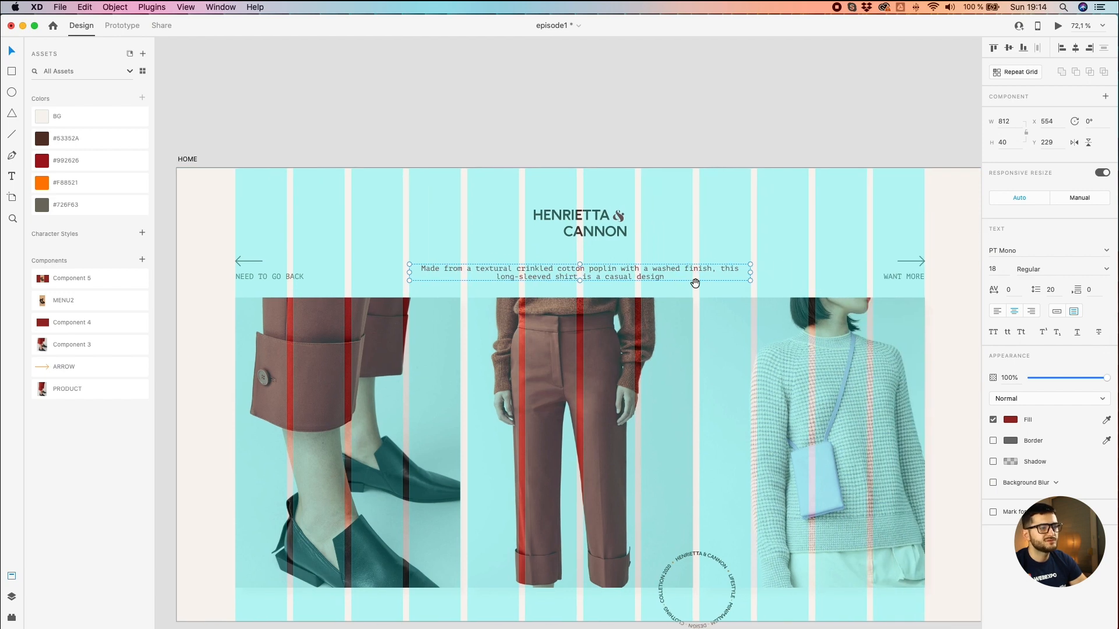
scroll(694, 283, left, 5)
scroll(439, 288, down, 3)
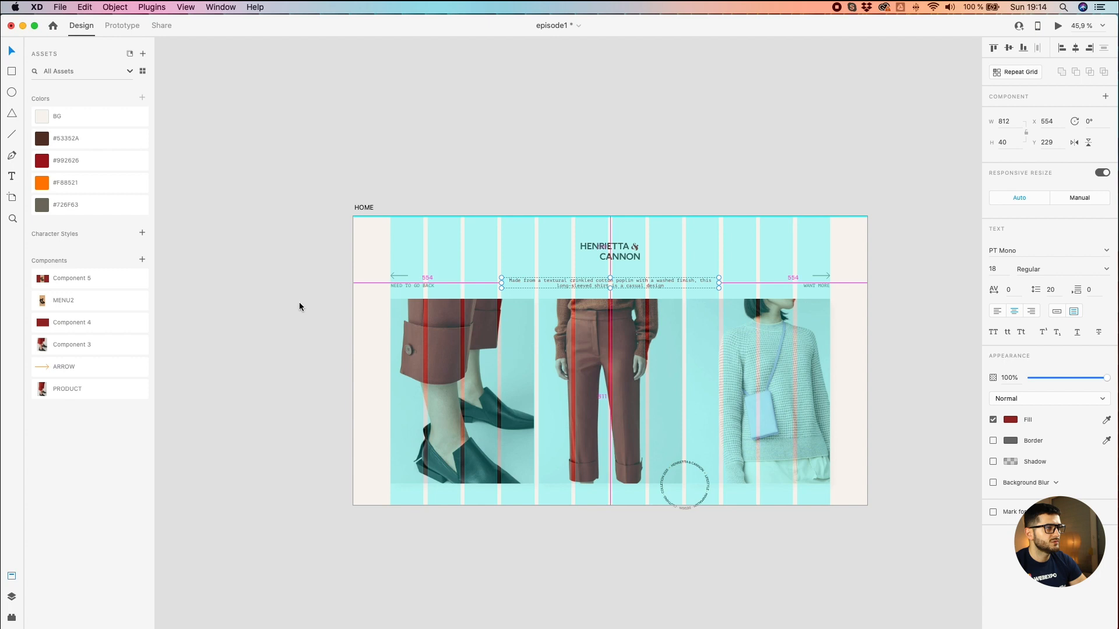
Step: Copy the vertical COLLETION 2020 text from Artboard – 1 into the left margin of the HOME artboard
scroll(277, 302, down, 2)
drag(286, 297, 845, 253)
drag(378, 292, 517, 282)
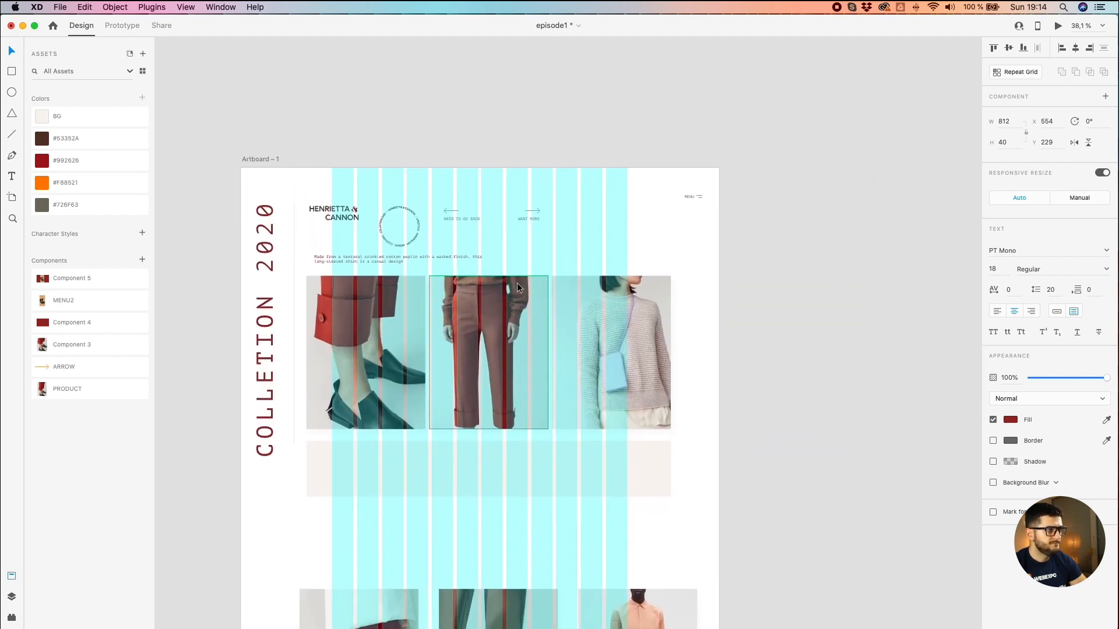
scroll(406, 257, down, 2)
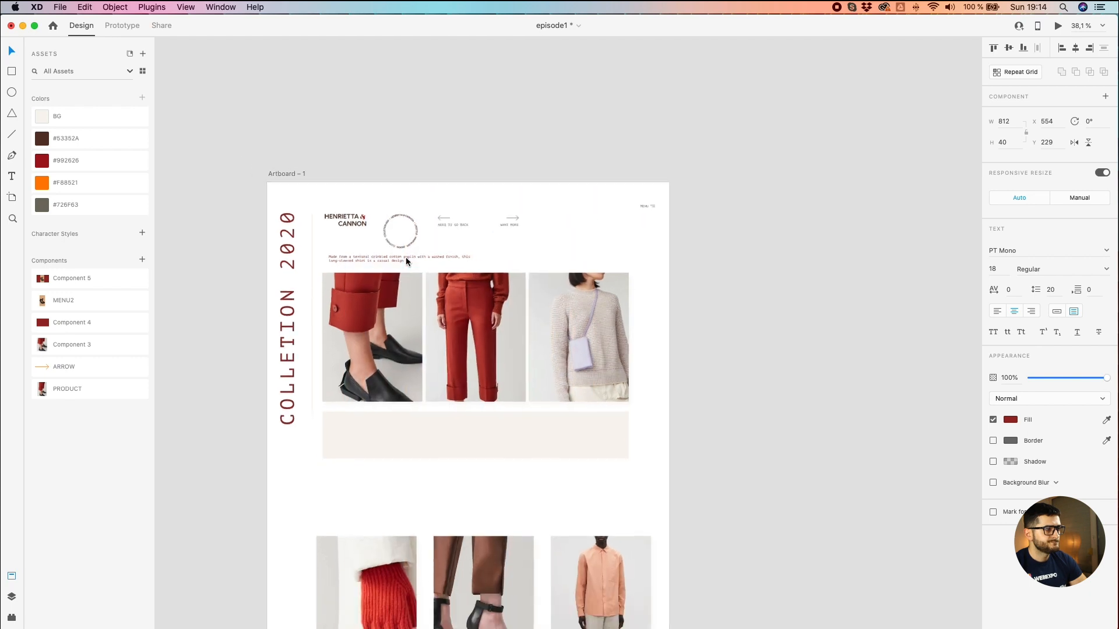
drag(291, 350, 521, 330)
scroll(564, 185, up, 3)
click(407, 285)
scroll(407, 286, down, 3)
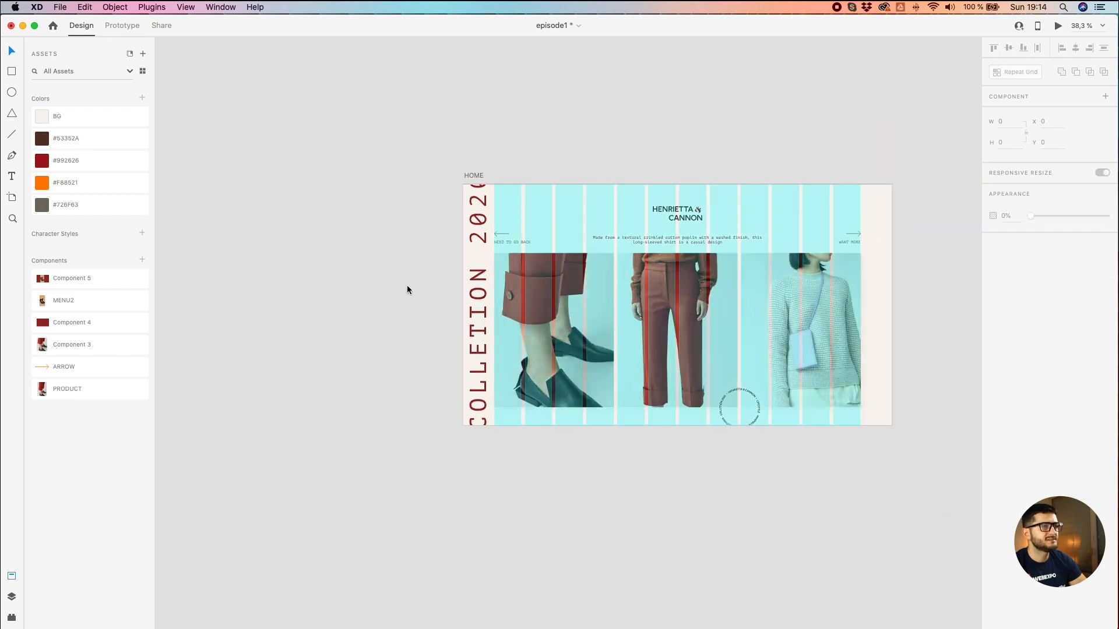
click(473, 190)
click(399, 250)
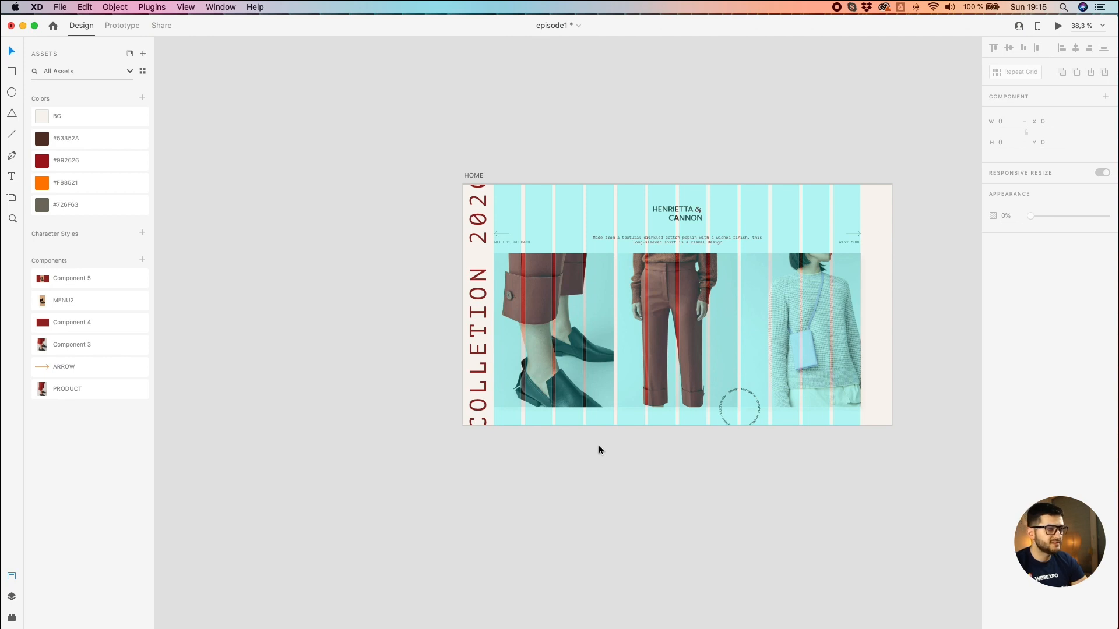
Step: Copy the MENU label with its icon from Artboard – 1 onto HOME, above the WANT MORE arrow label
scroll(435, 386, down, 2)
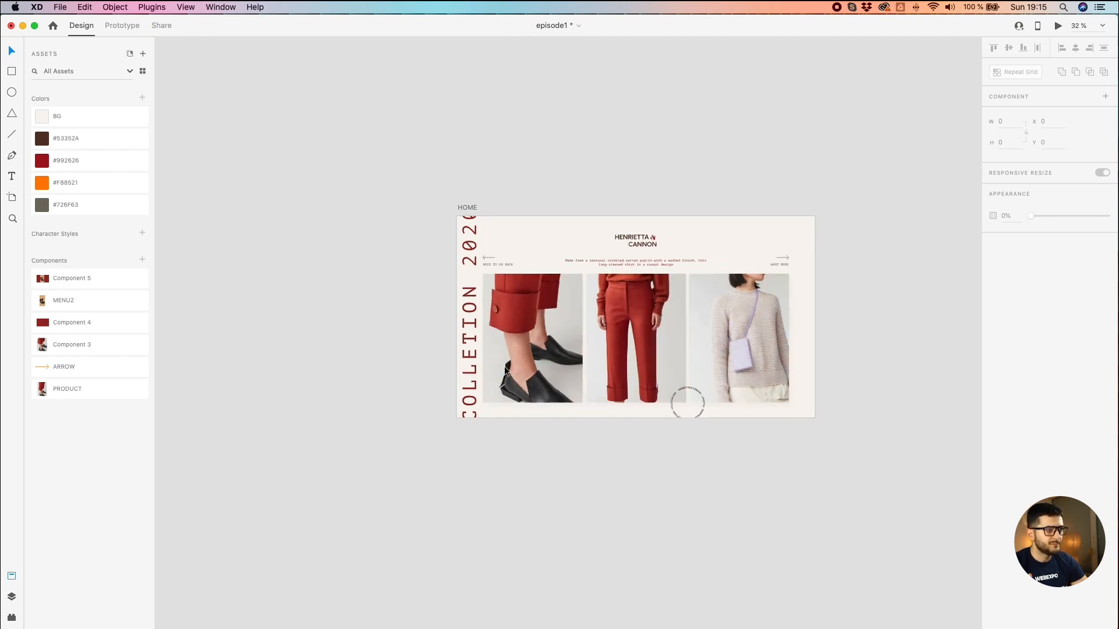
drag(420, 348, 437, 351)
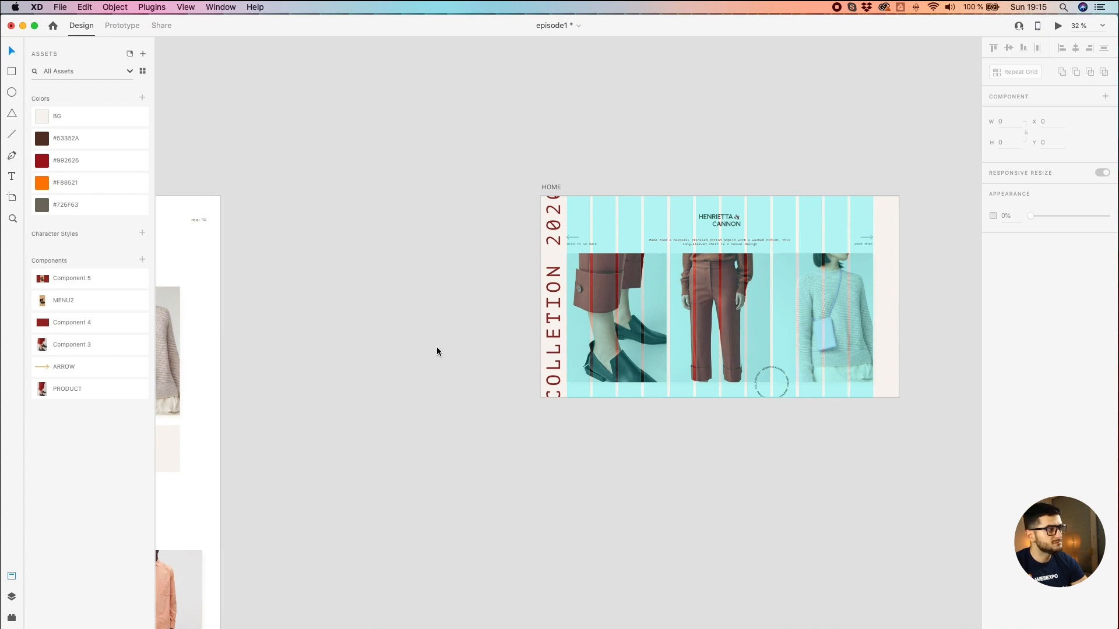
scroll(437, 352, down, 3)
drag(405, 351, 554, 352)
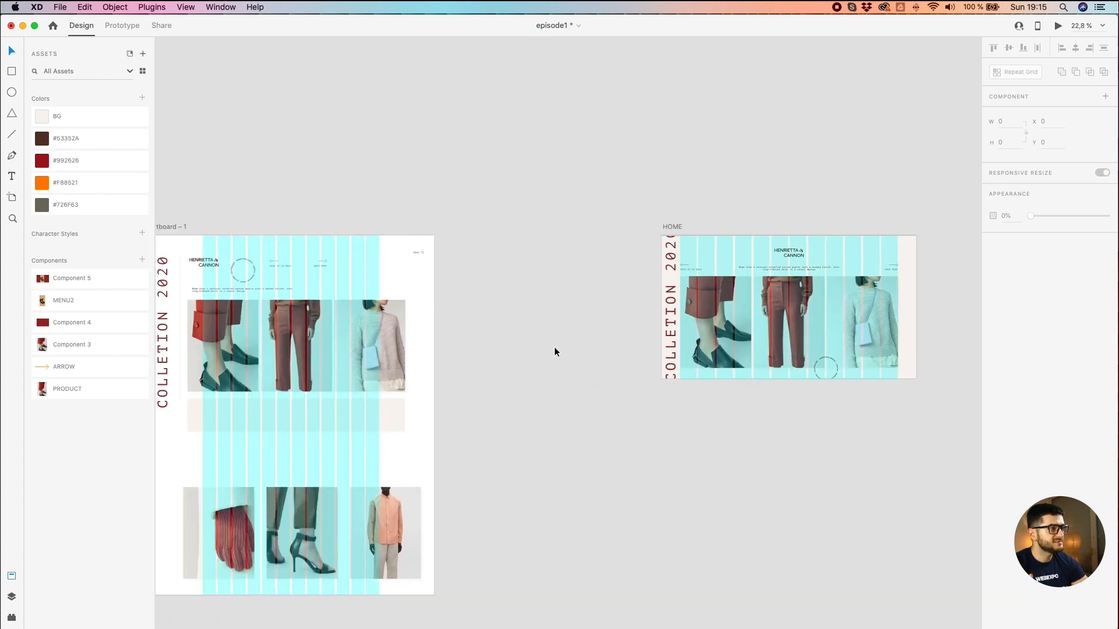
click(418, 254)
drag(418, 255, 701, 337)
scroll(732, 195, right, 5)
scroll(536, 222, up, 3)
scroll(724, 330, up, 4)
scroll(707, 324, up, 4)
click(691, 194)
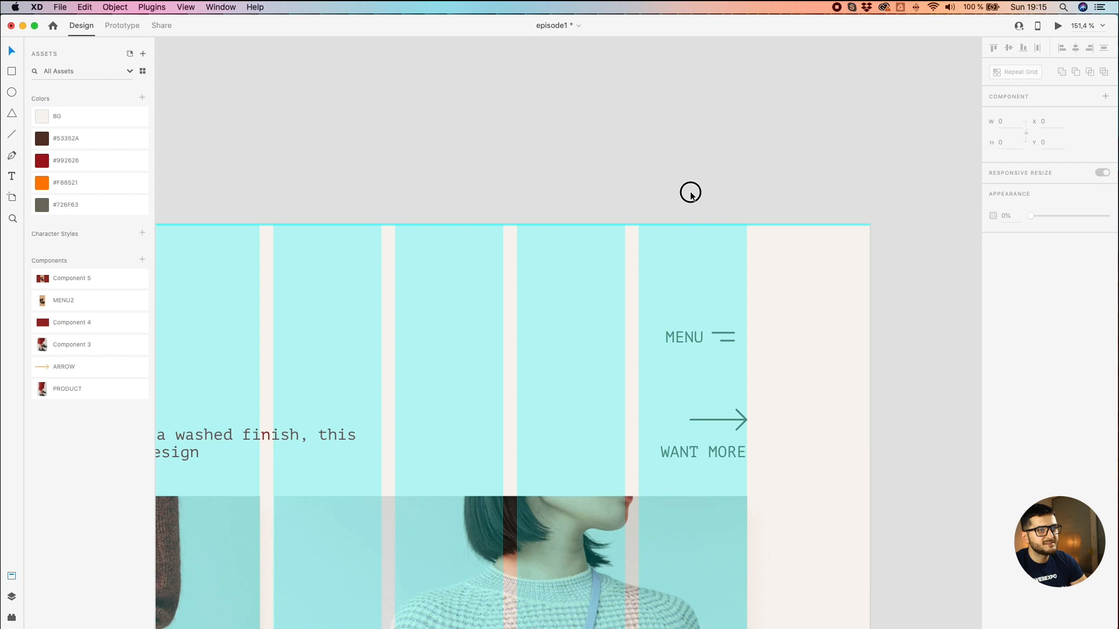
Step: Shift the whole WANT MORE arrow label 10 px left to X 1672.55, keeping its text and arrow together
double_click(715, 453)
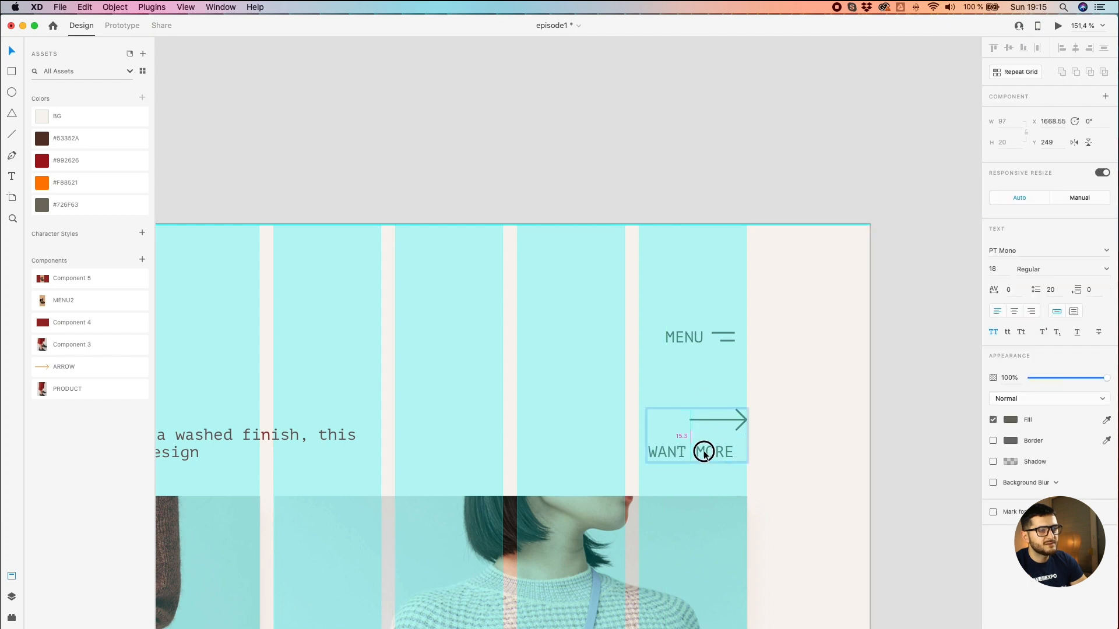
key(super+z)
click(735, 418)
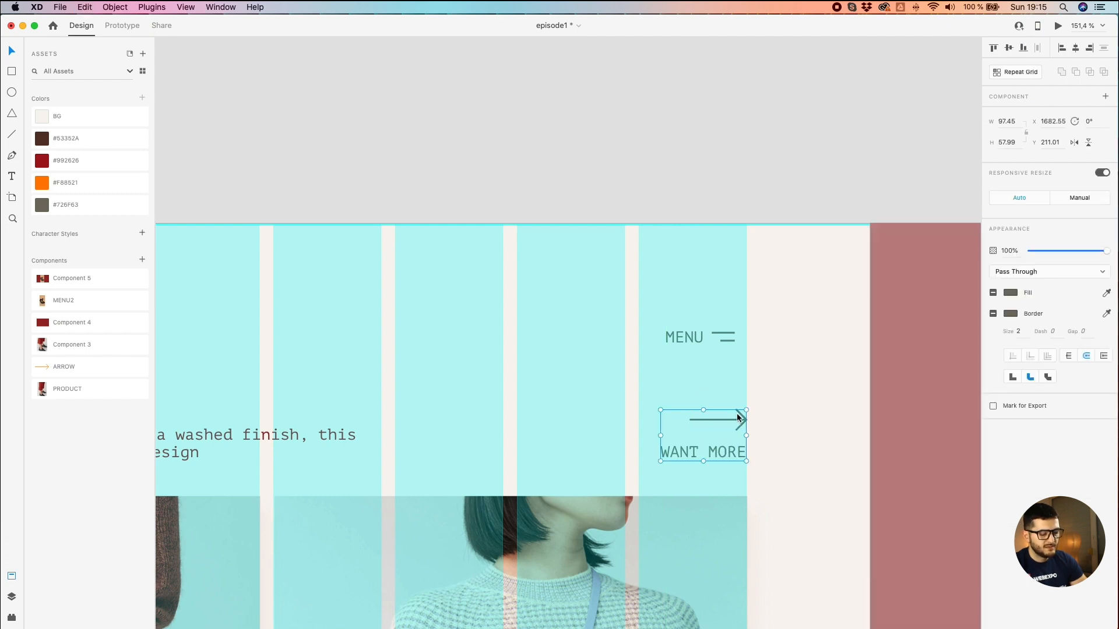
key(shift+Left)
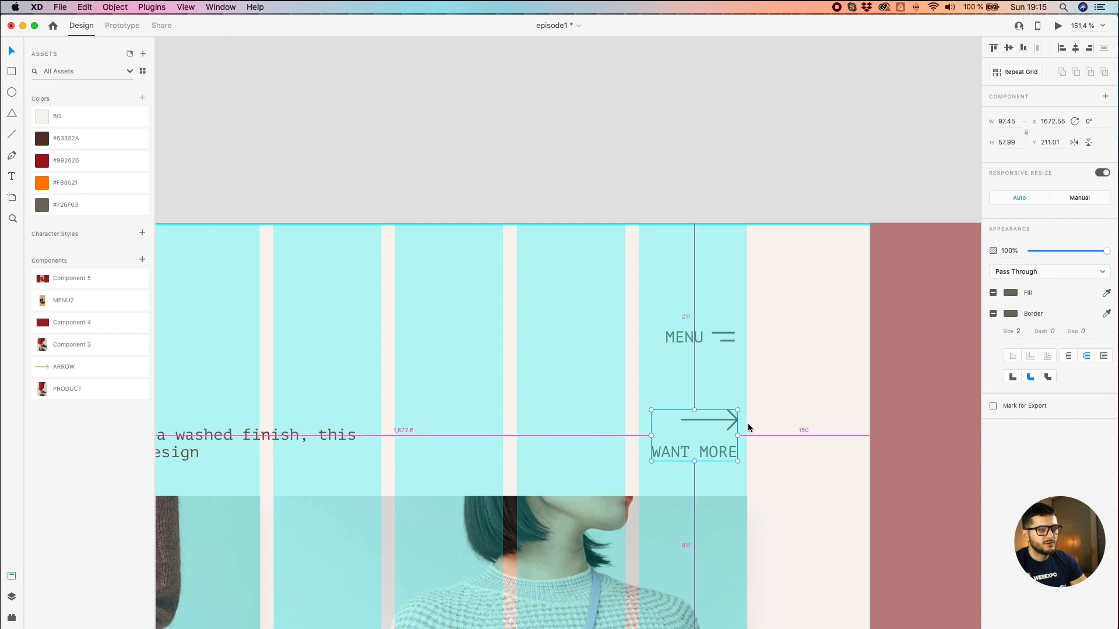
Step: Shift the NEED TO GO BACK arrow label 10 px right to X 150, inset from the first grid column's edge
scroll(745, 428, down, 5)
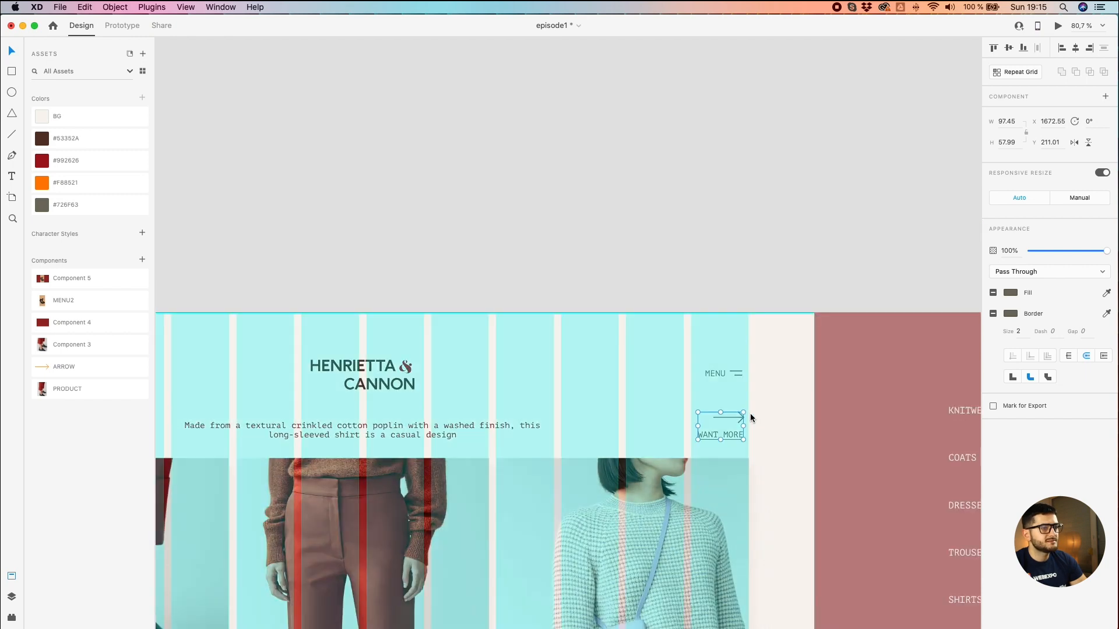
key(shift+super+')
scroll(466, 408, left, 4)
scroll(481, 396, up, 5)
click(383, 417)
key(shift+Right)
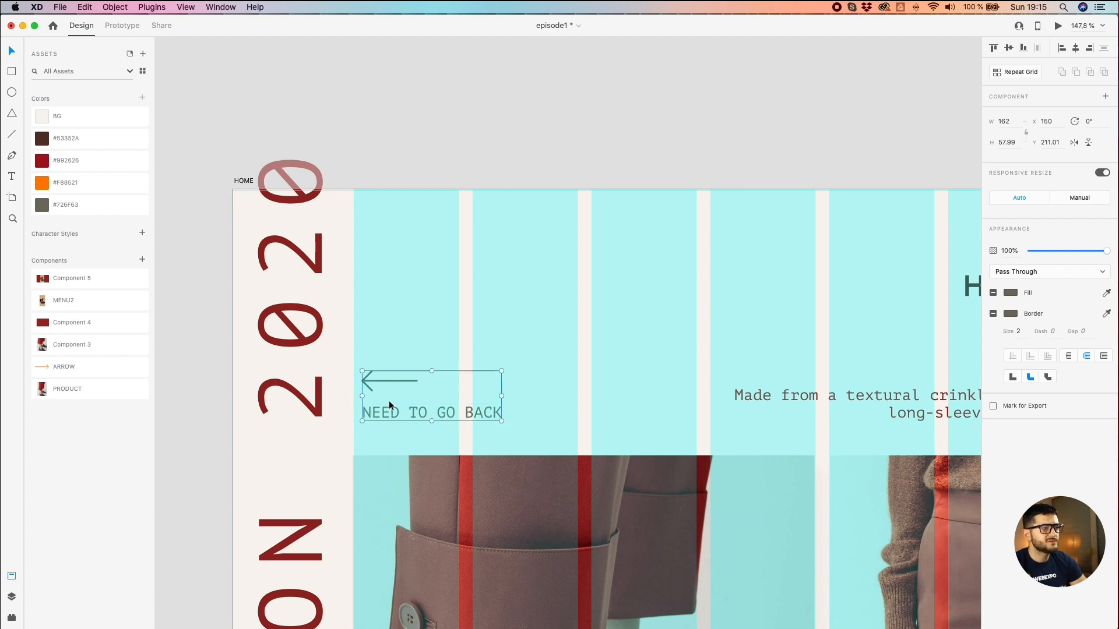
Step: Compare the NEED TO GO BACK label's offset with the gutter width in HOME's layout grid settings
click(215, 168)
click(243, 181)
click(1098, 383)
click(363, 415)
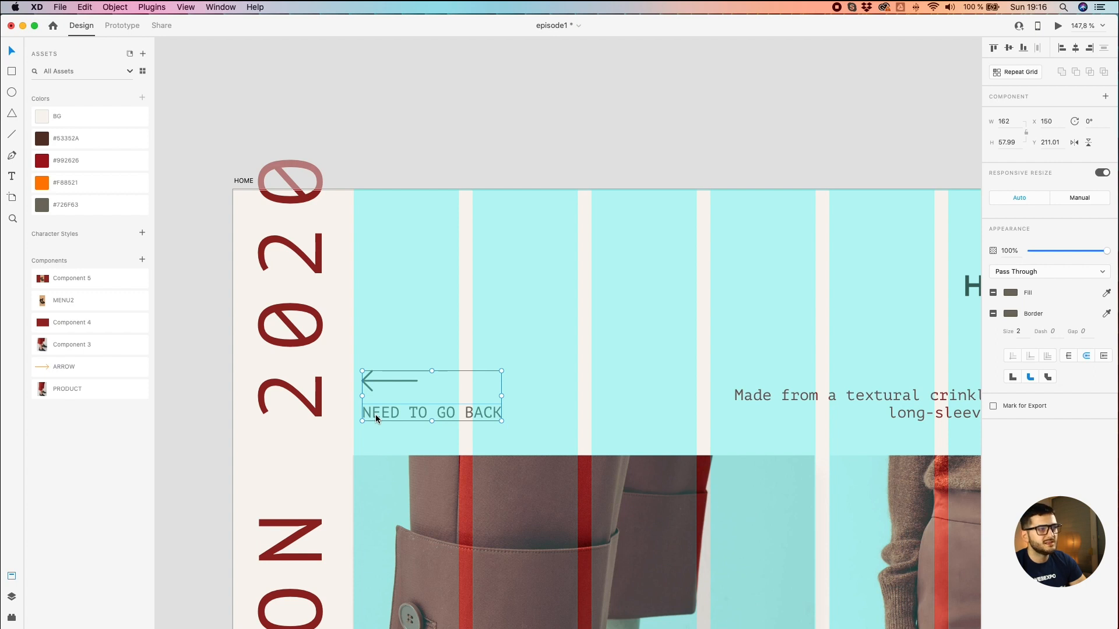
click(242, 129)
click(241, 183)
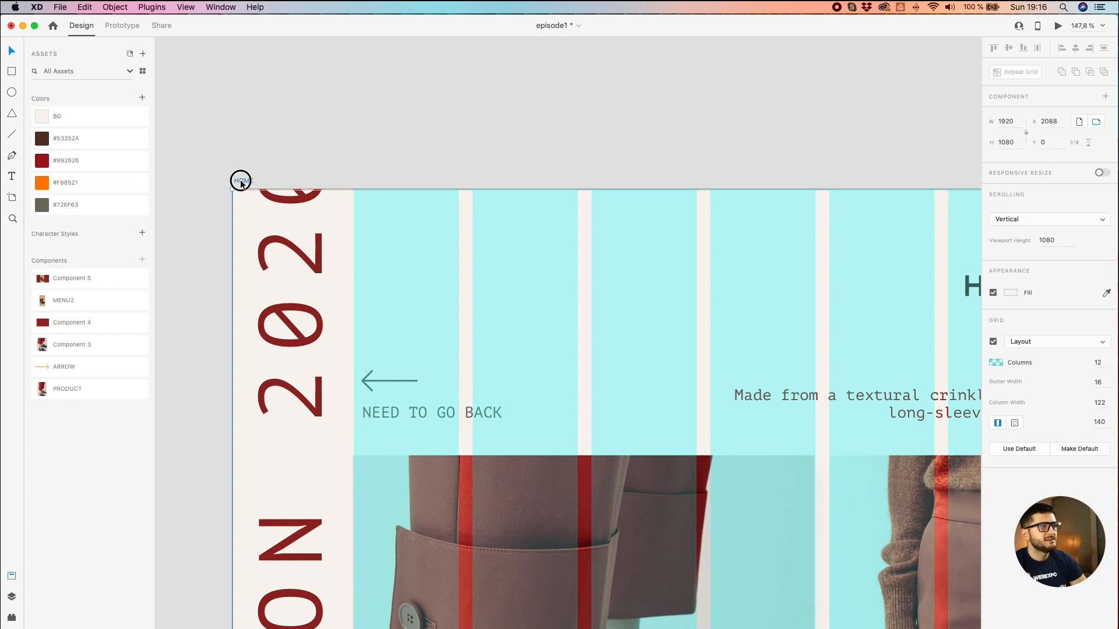
click(1092, 382)
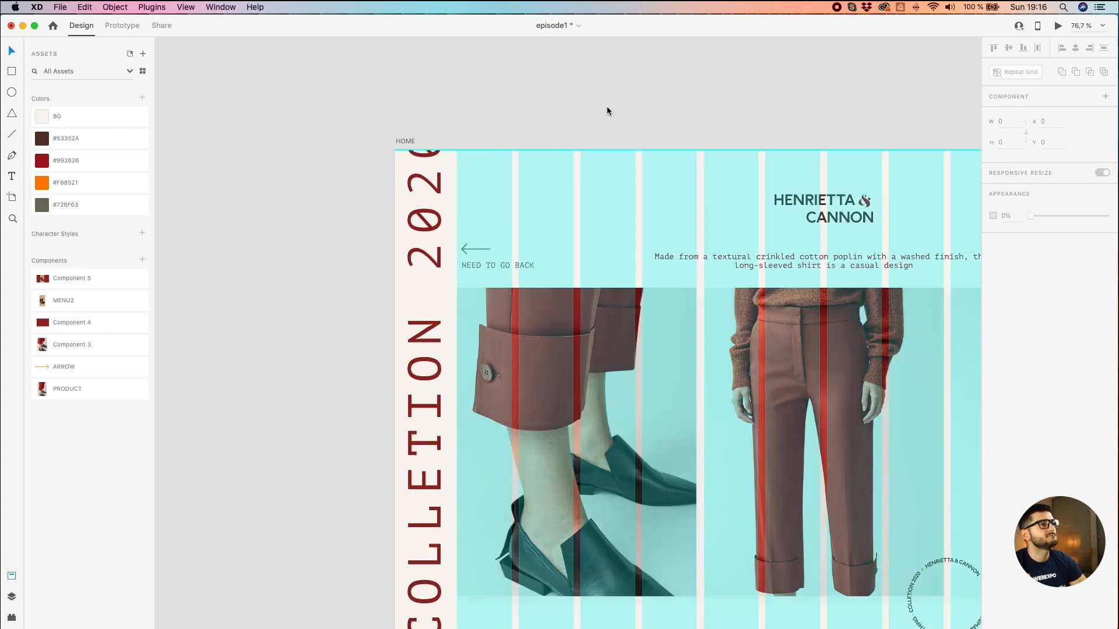
scroll(542, 139, right, 2)
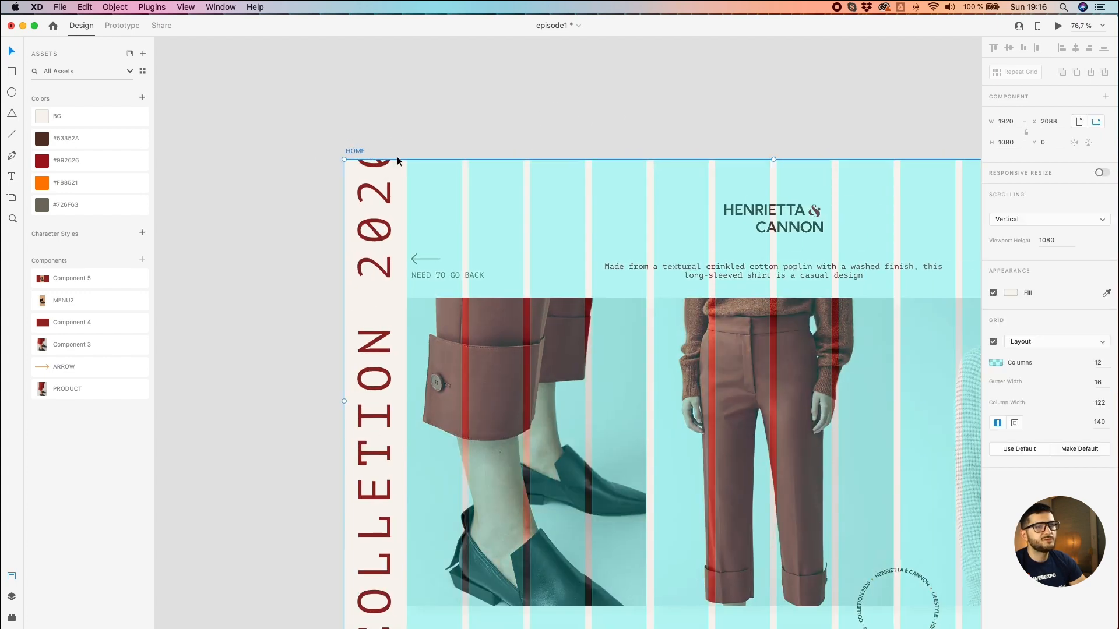
click(627, 132)
scroll(495, 133, down, 3)
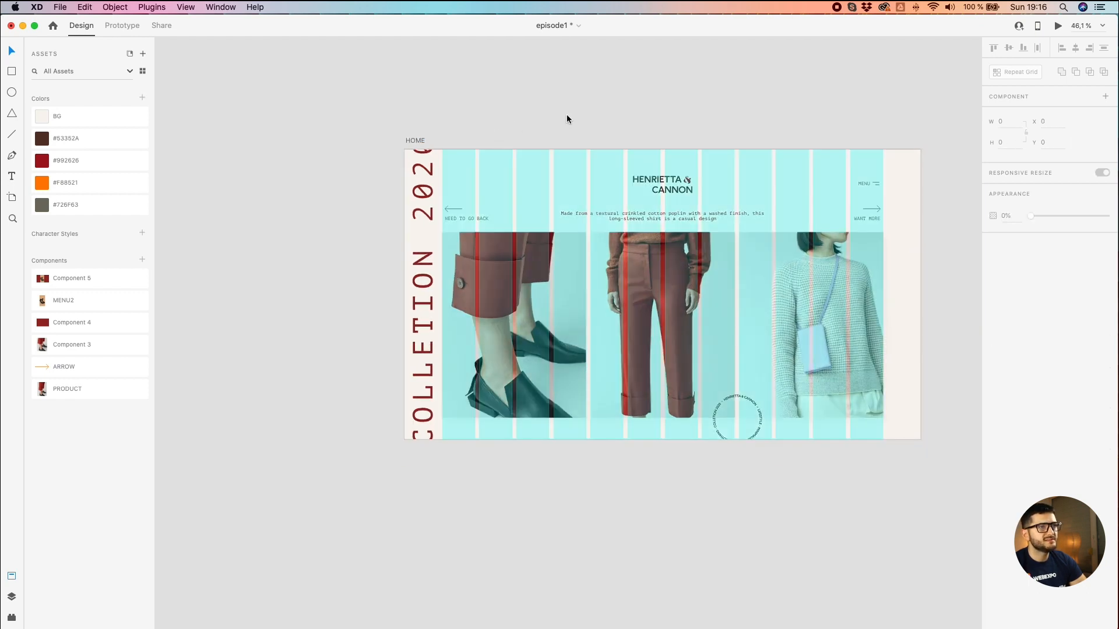
Step: Add a FACEBOOK text label at X 174, Y 116 on HOME, above the NEED TO GO BACK arrow
drag(567, 115, 502, 130)
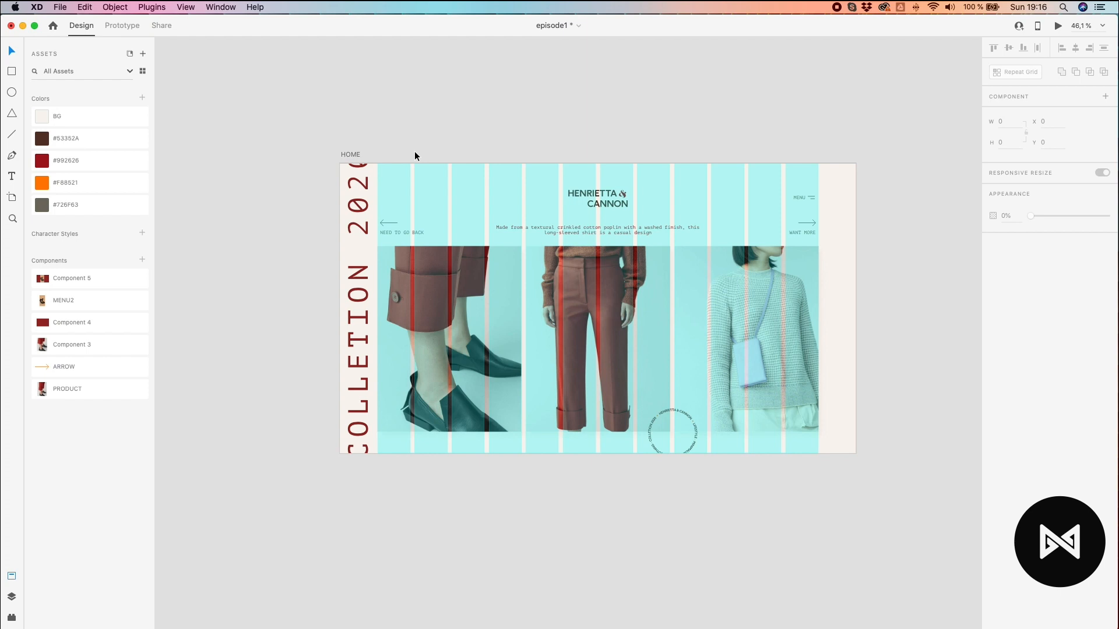
drag(352, 152, 392, 186)
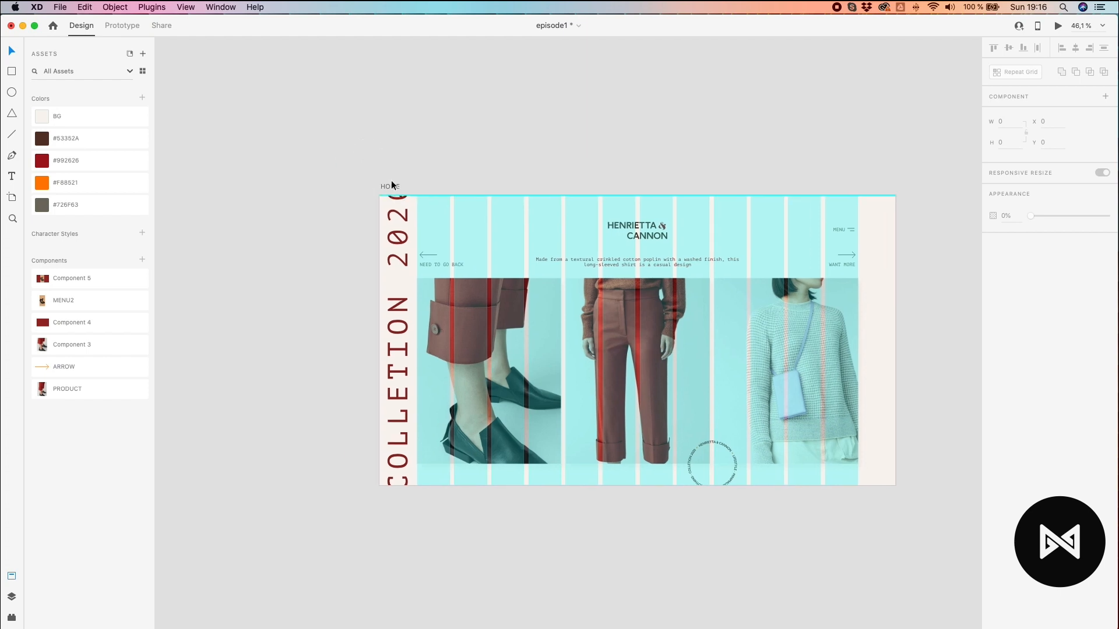
click(11, 177)
scroll(454, 229, up, 5)
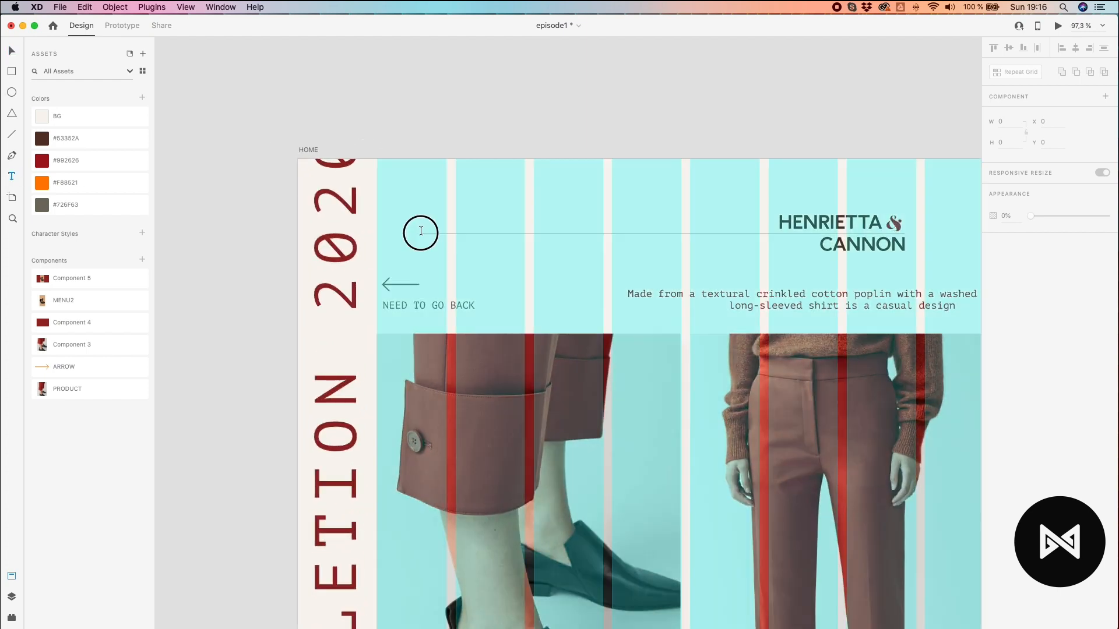
click(420, 234)
text(FACE)
key(BackSpace)
text(EBOOK)
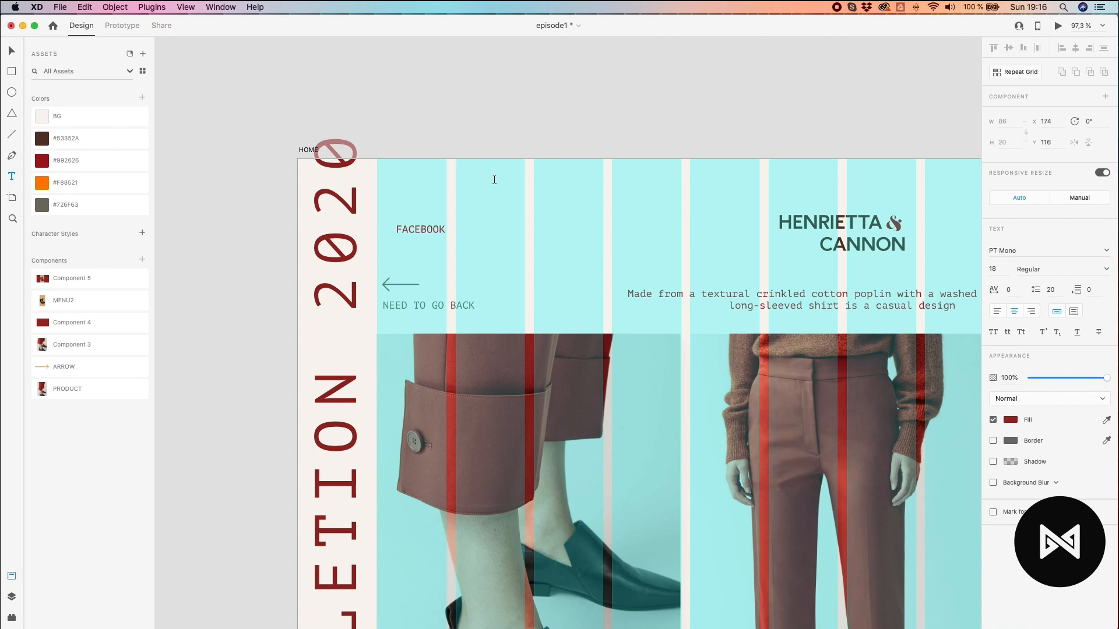
key(Escape)
click(511, 229)
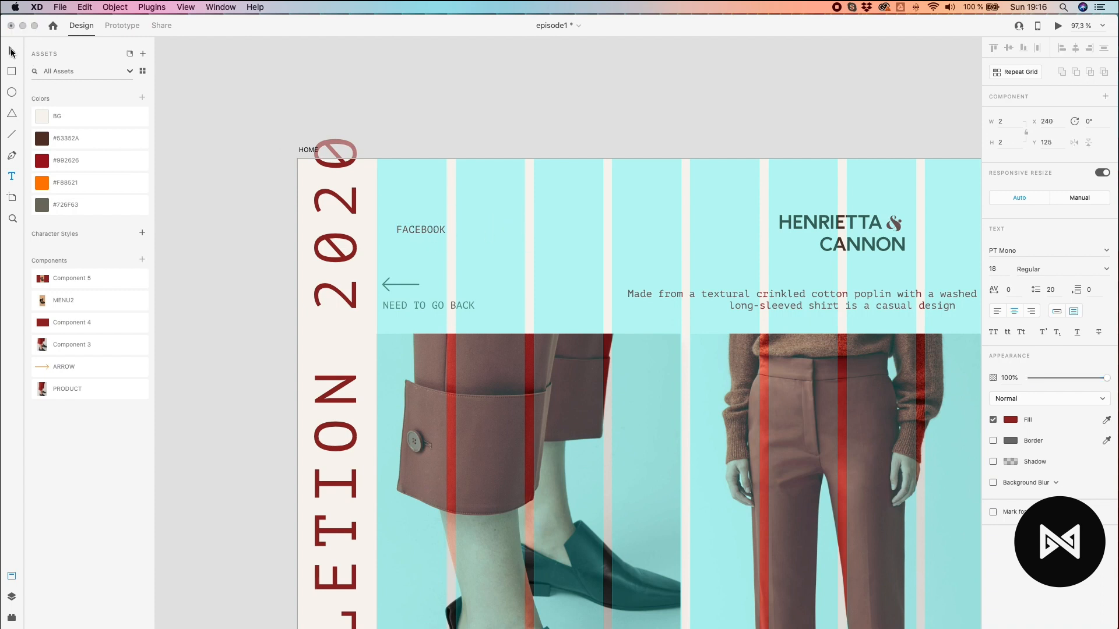
click(10, 51)
Step: Duplicate the FACEBOOK label to its right on the same line and change the copy's text to INSTAGRAM
key(alt)
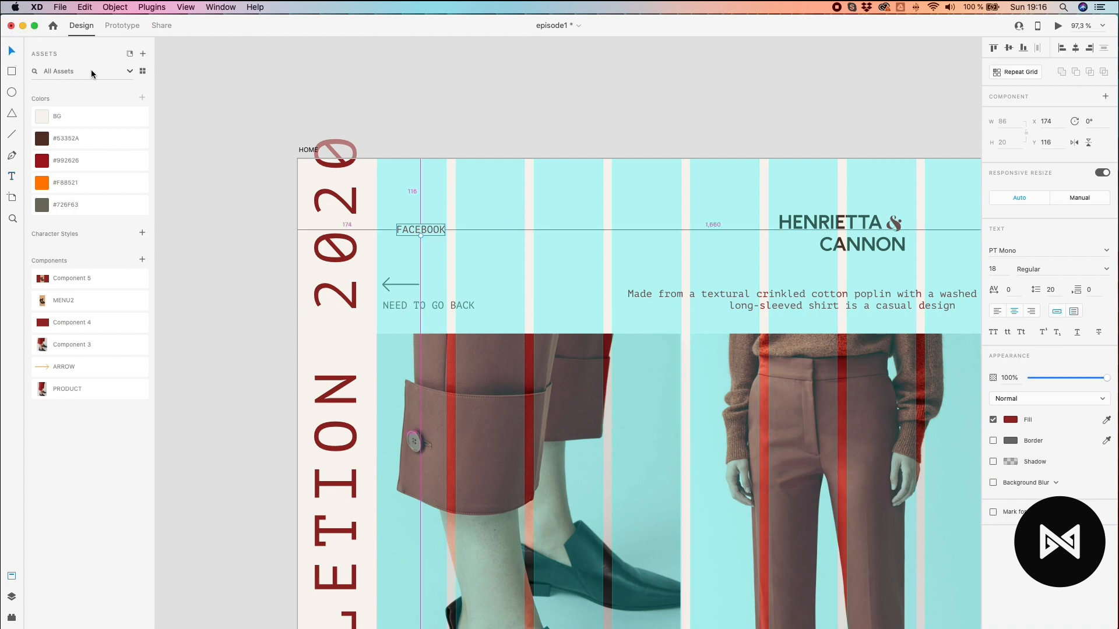
drag(415, 230, 495, 227)
double_click(495, 228)
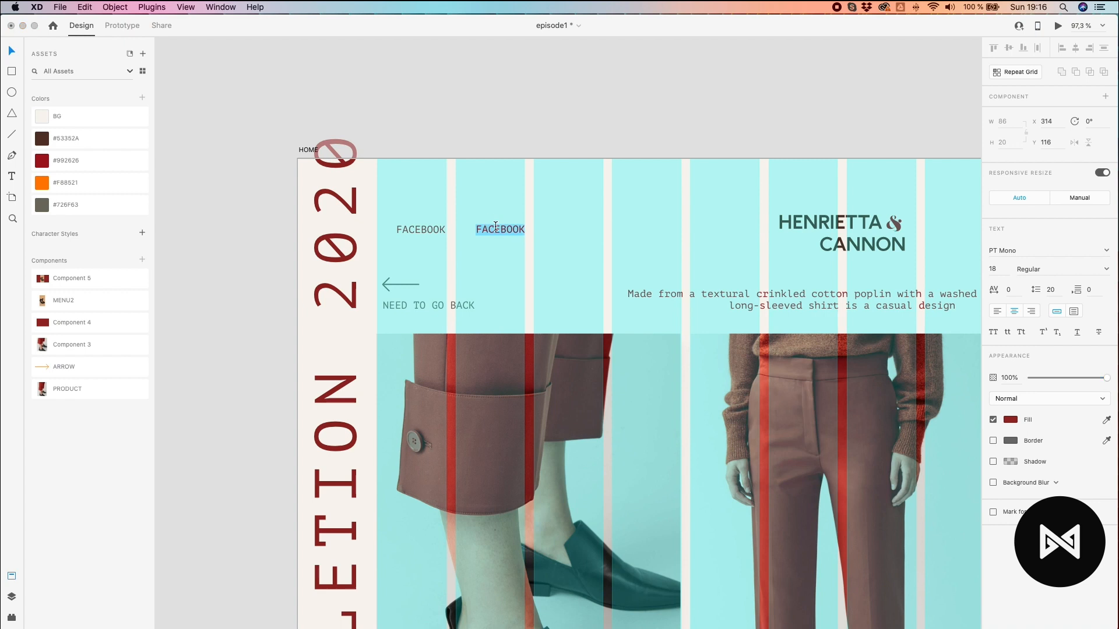
text(INST)
key(BackSpace)
key(BackSpace)
text(S)
key(BackSpace)
text(STAGRAM)
key(Escape)
Step: Reposition the FACEBOOK and INSTAGRAM labels together at X 150, Y 116, in line with the NEED TO GO BACK label
drag(489, 231, 488, 232)
shift+click(441, 231)
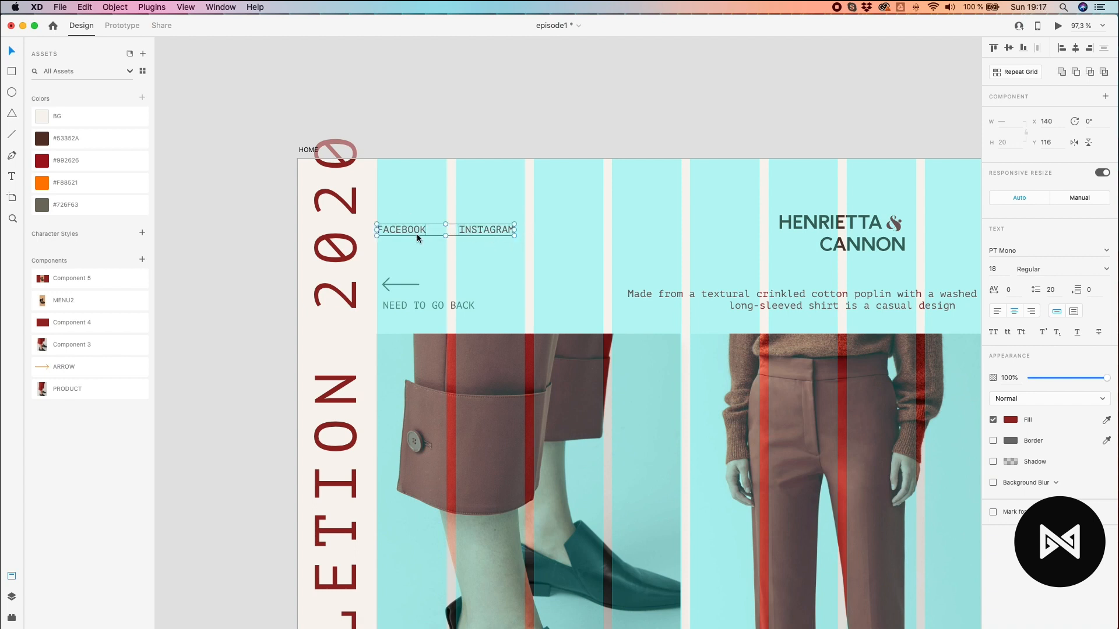
key(shift+Right)
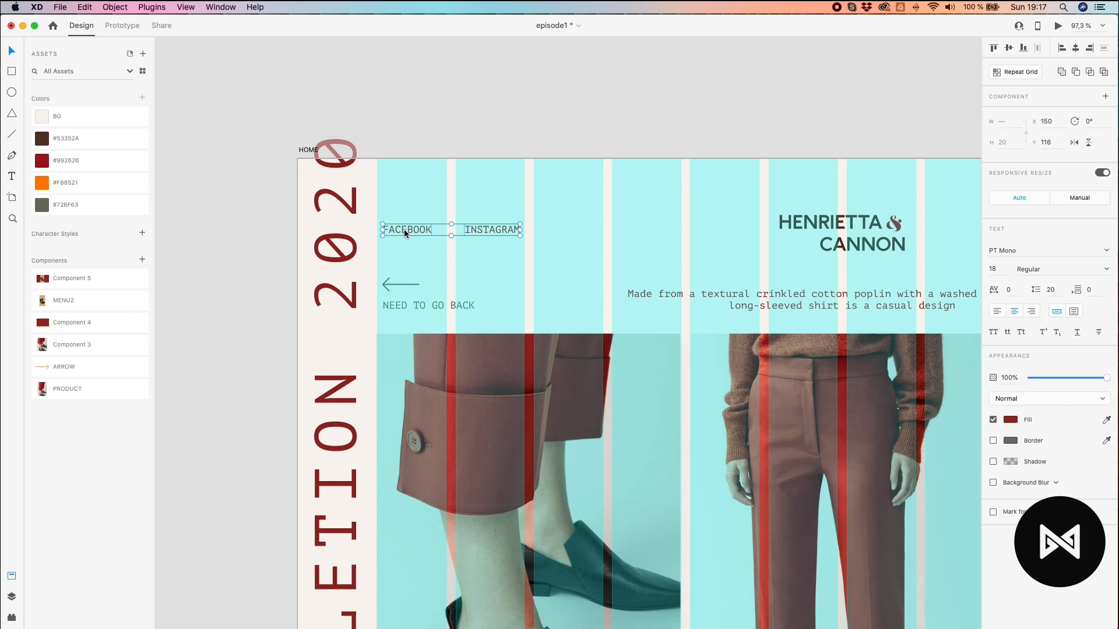
key(shift+Left)
key(shift+Right)
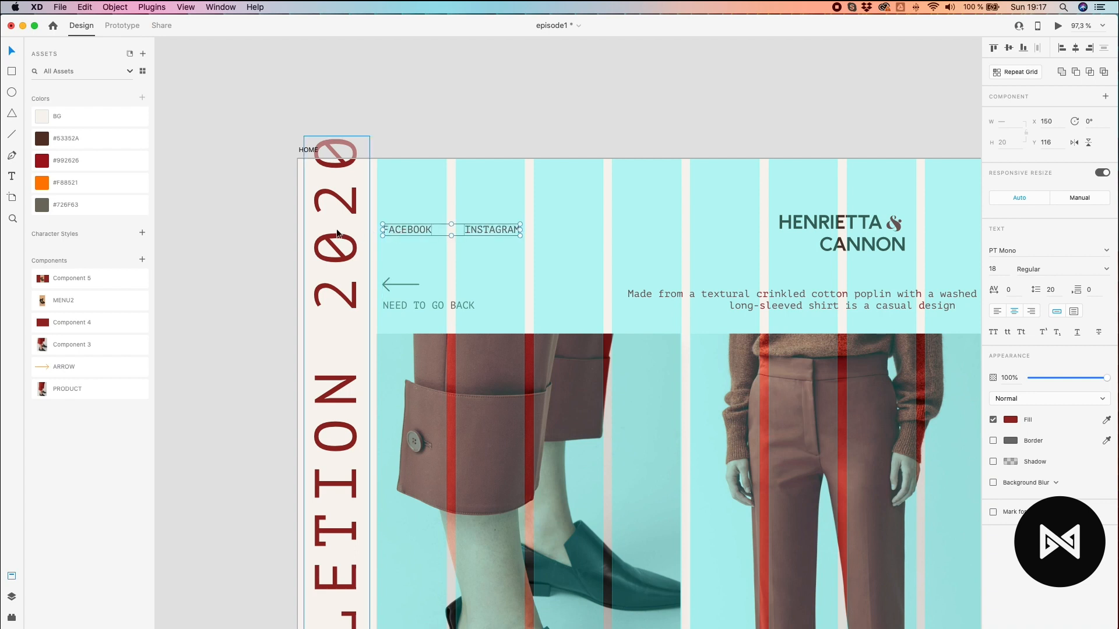
scroll(222, 226, down, 5)
click(223, 230)
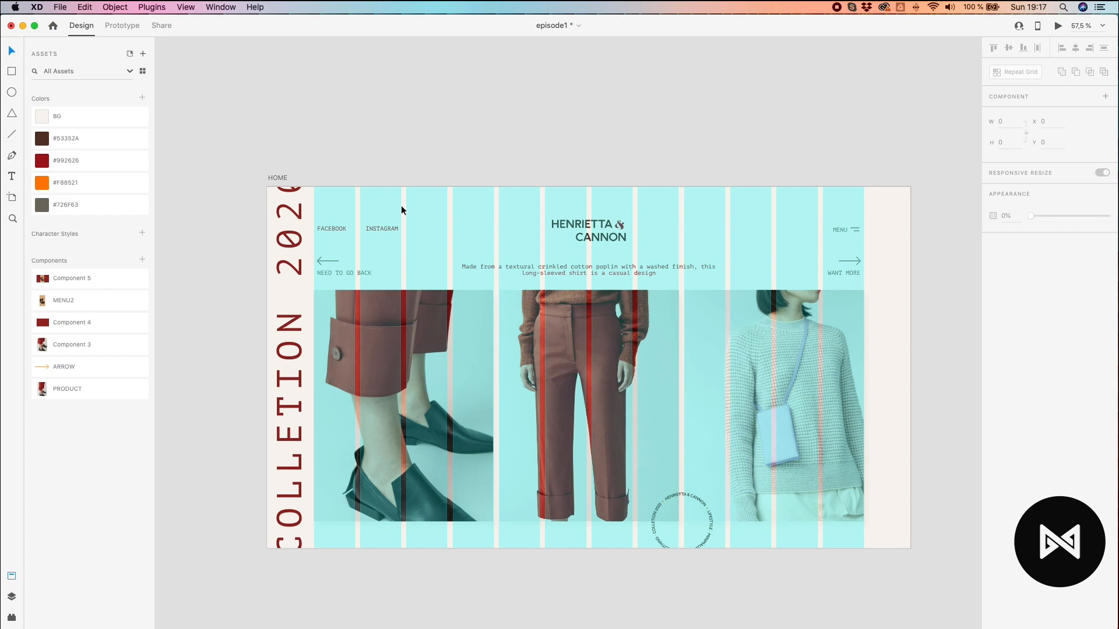
Step: Move the row of three product images down 30 px to Y 339 on HOME
click(403, 350)
shift+click(765, 383)
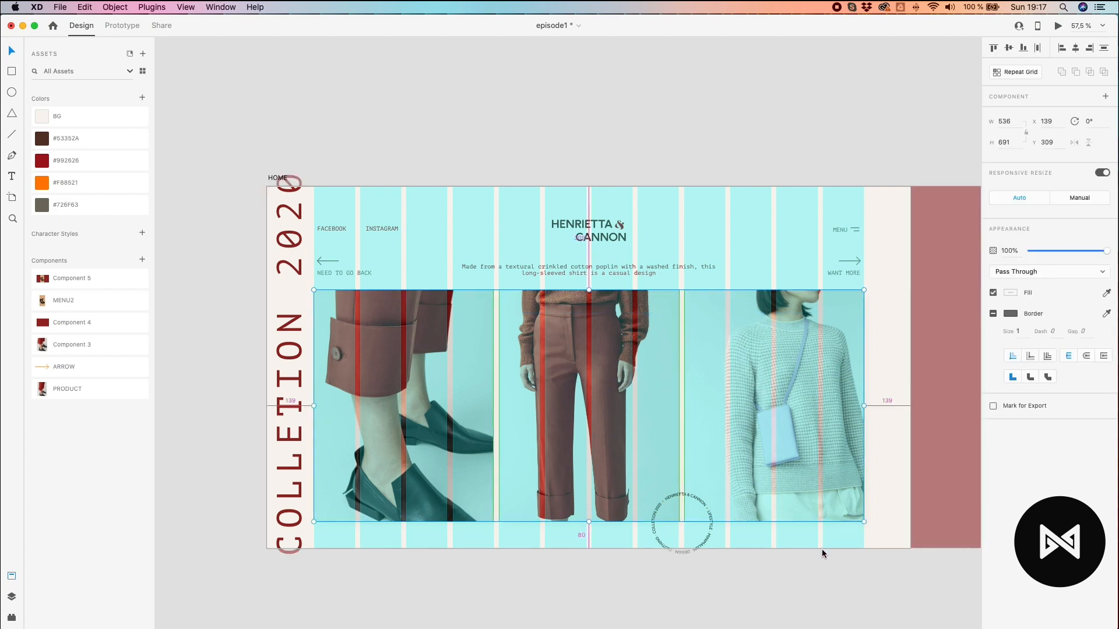
key(shift+Down)
key(shift+Down)
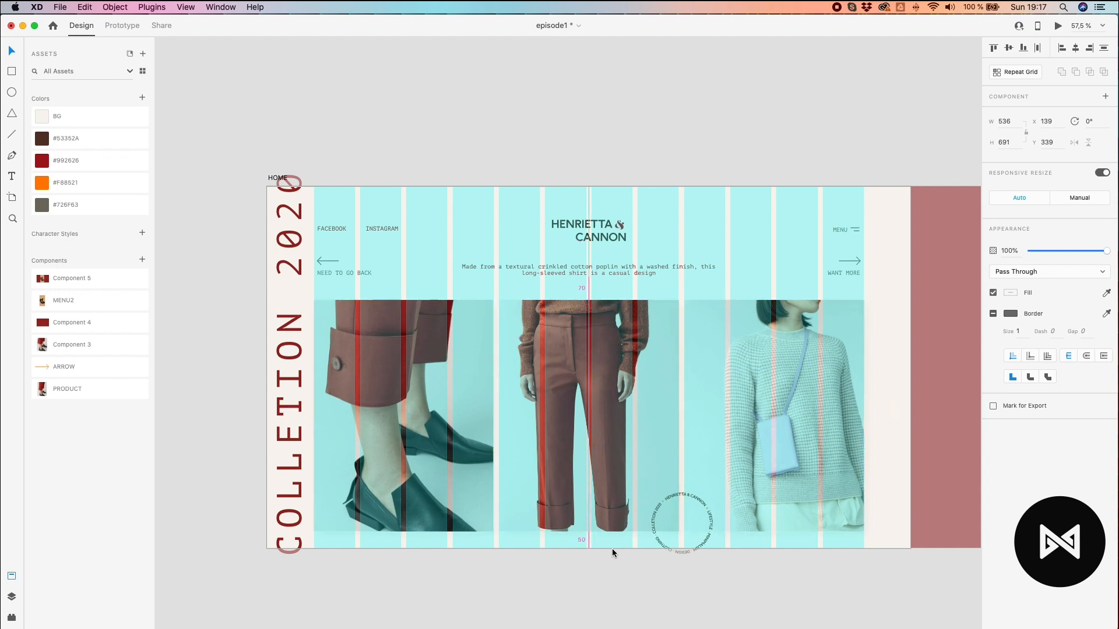
key(shift+Down)
Step: Move both arrow labels and the description paragraph down 20 px together to Y 231.01
drag(886, 248, 317, 283)
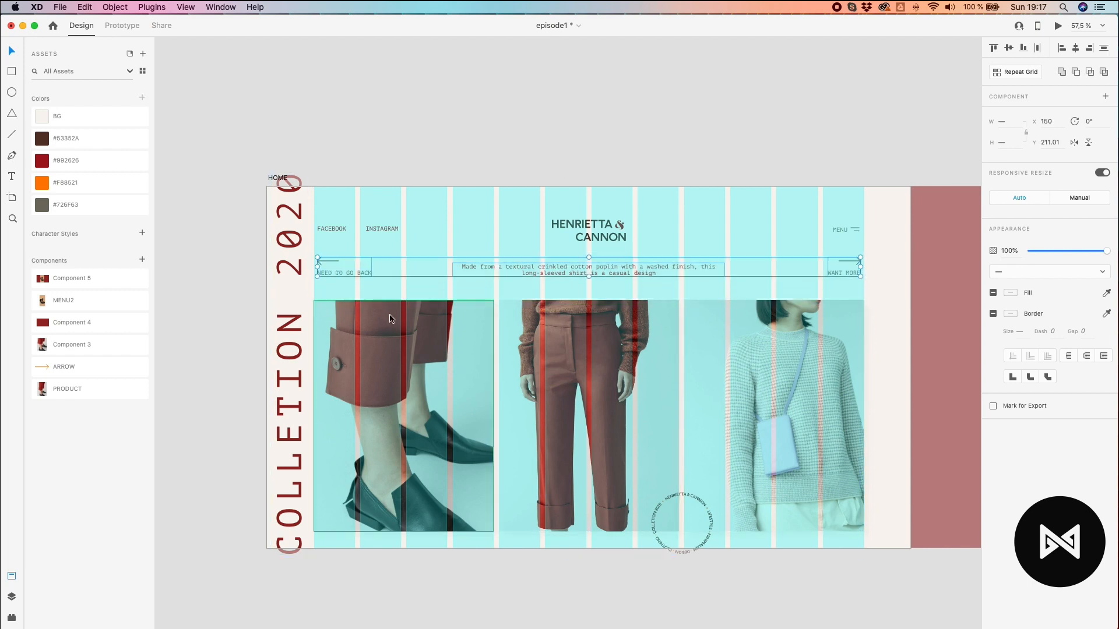
key(shift+Down)
key(shift+Down)
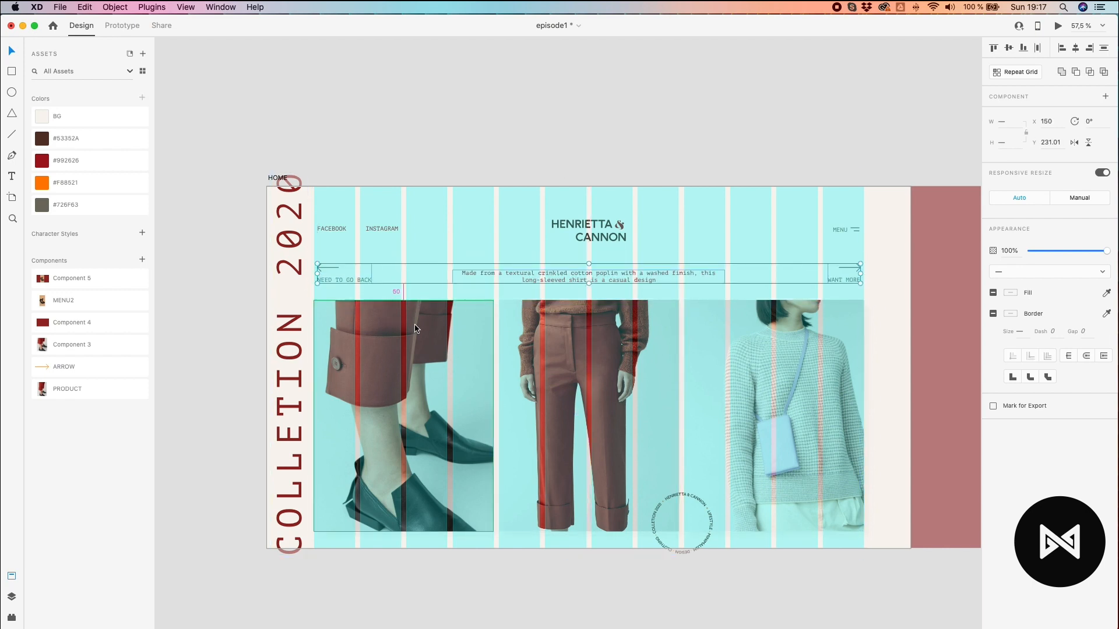
click(422, 236)
Step: Try the NEED TO GO BACK label 10 px further right at X 160, then return it to X 150
scroll(303, 268, up, 5)
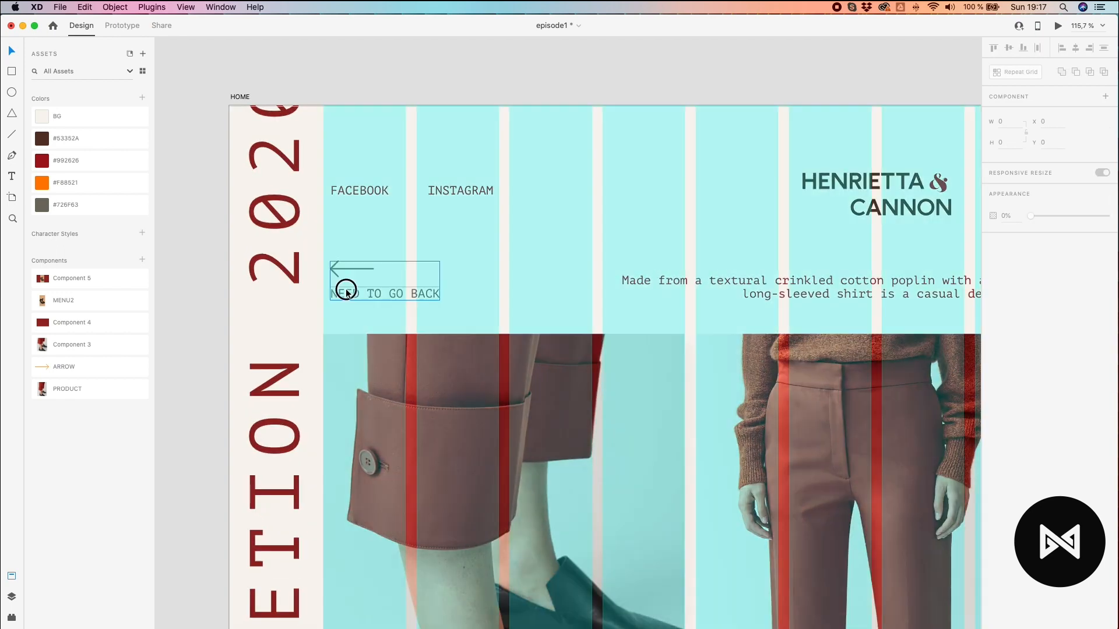
click(336, 295)
scroll(335, 296, up, 3)
key(super+shift+apostrophe)
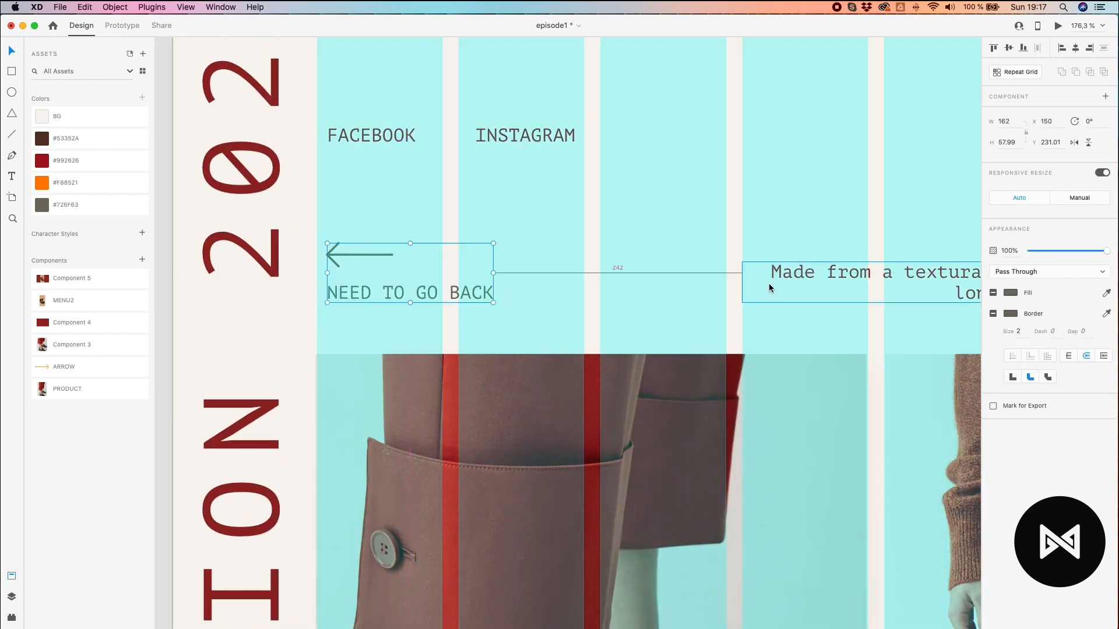
key(shift+Right)
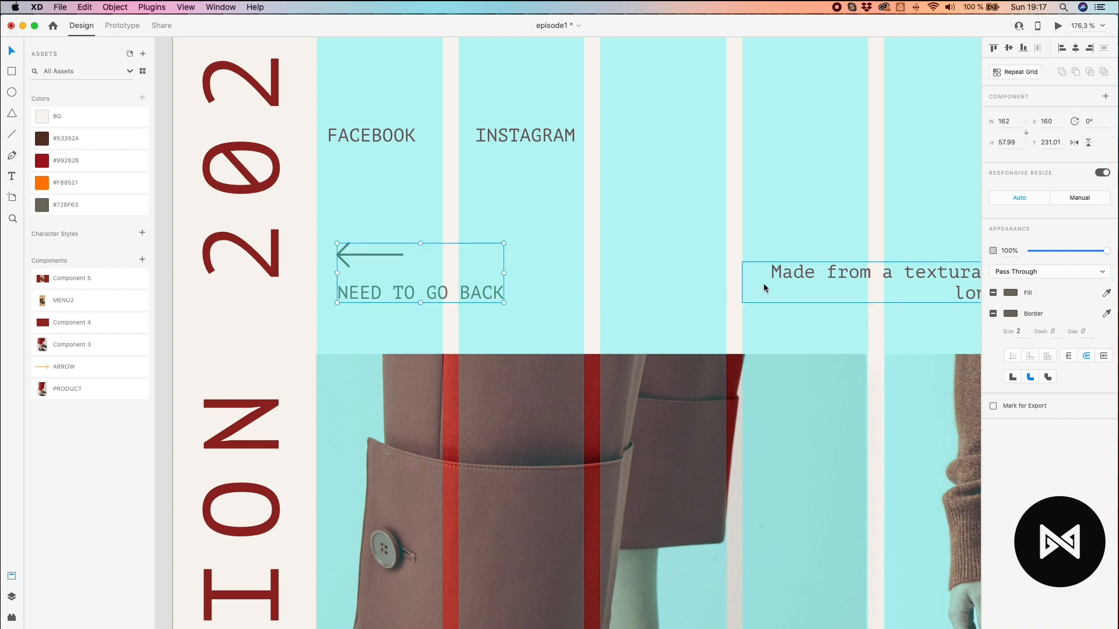
key(shift+Left)
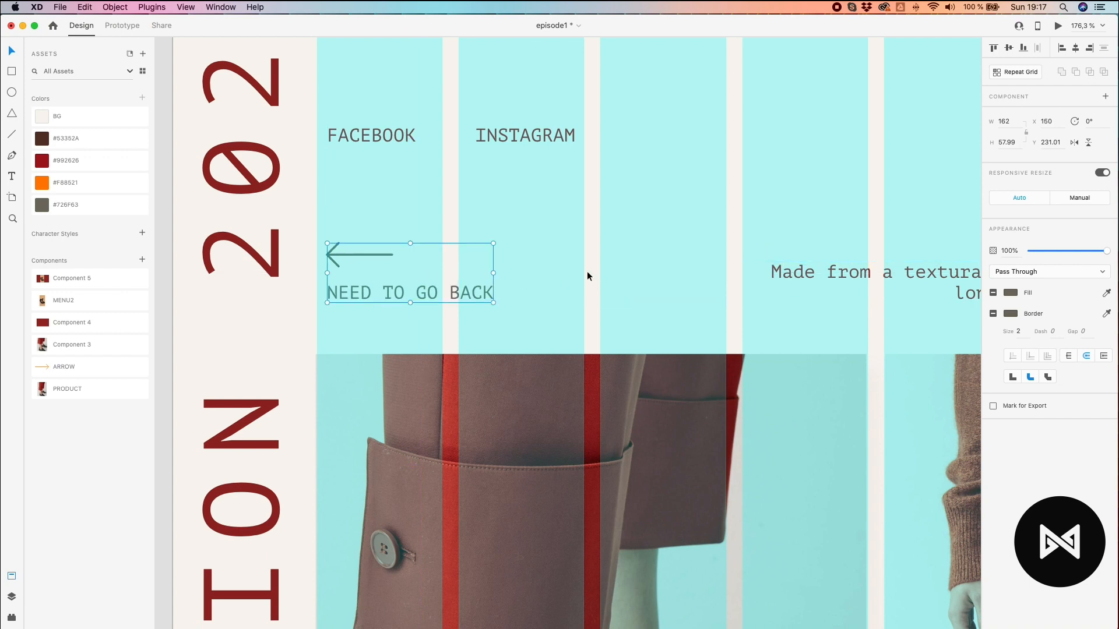
Step: Review HOME's layout grid settings against the position of the NEED TO GO BACK label
scroll(189, 84, down, 5)
scroll(188, 83, up, 3)
click(234, 136)
click(256, 156)
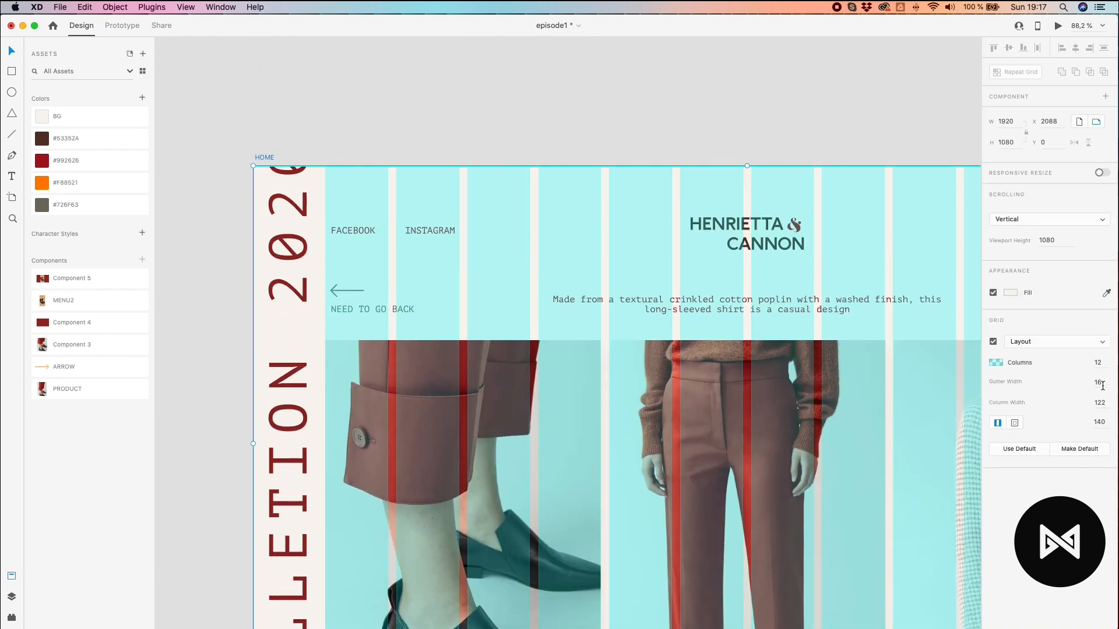
click(358, 311)
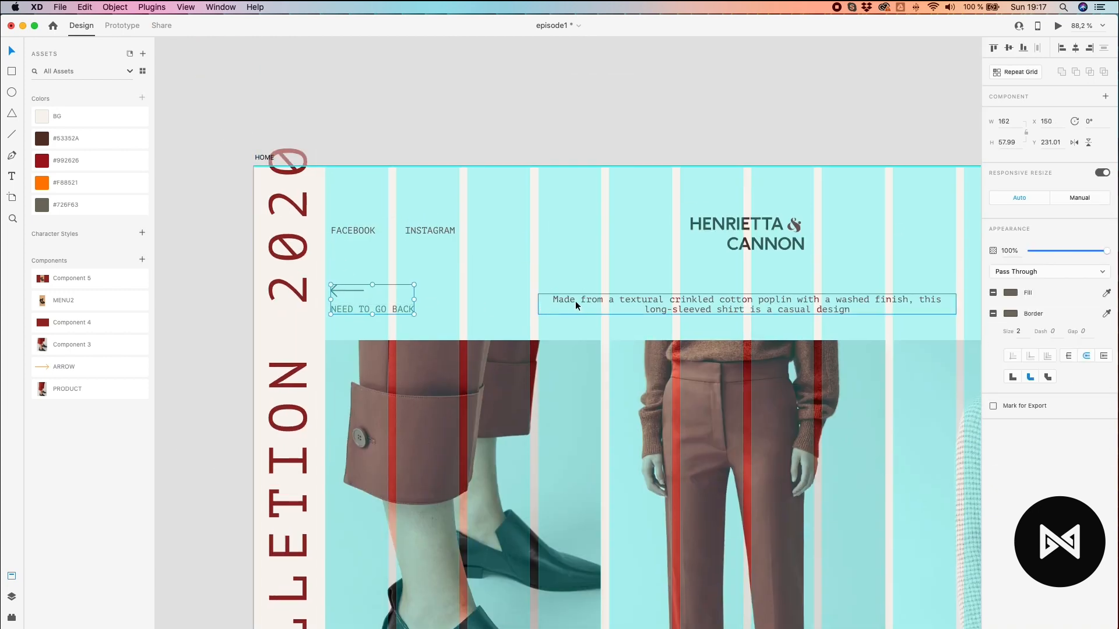
Step: Try the NEED TO GO BACK label at X 160 while checking its distance to the description, then restore X 150
key(alt)
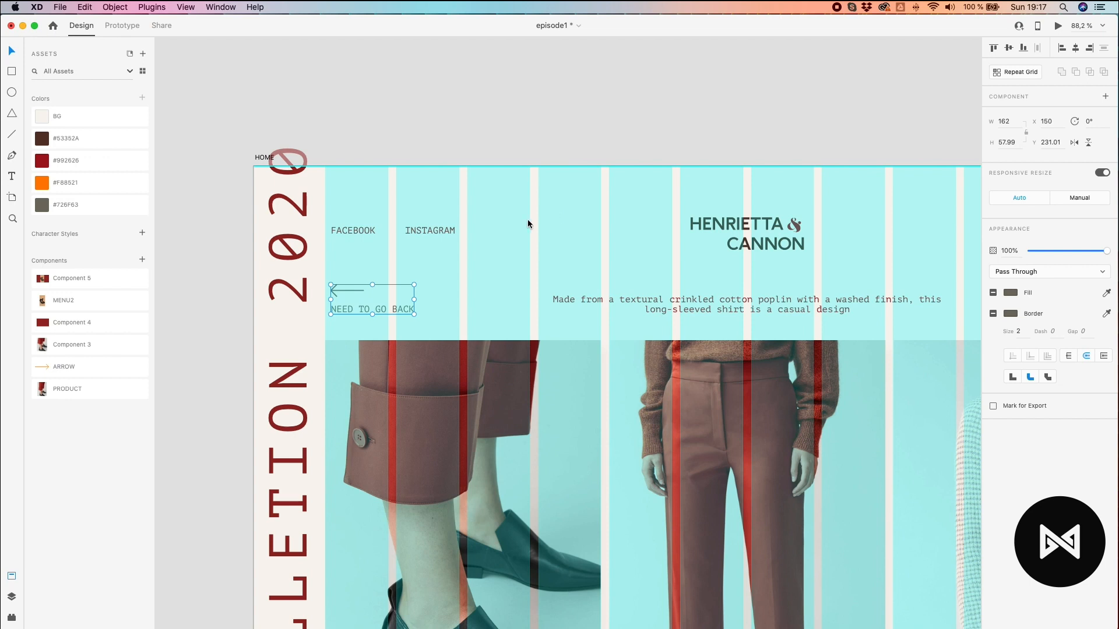
key(shift+Right)
key(alt)
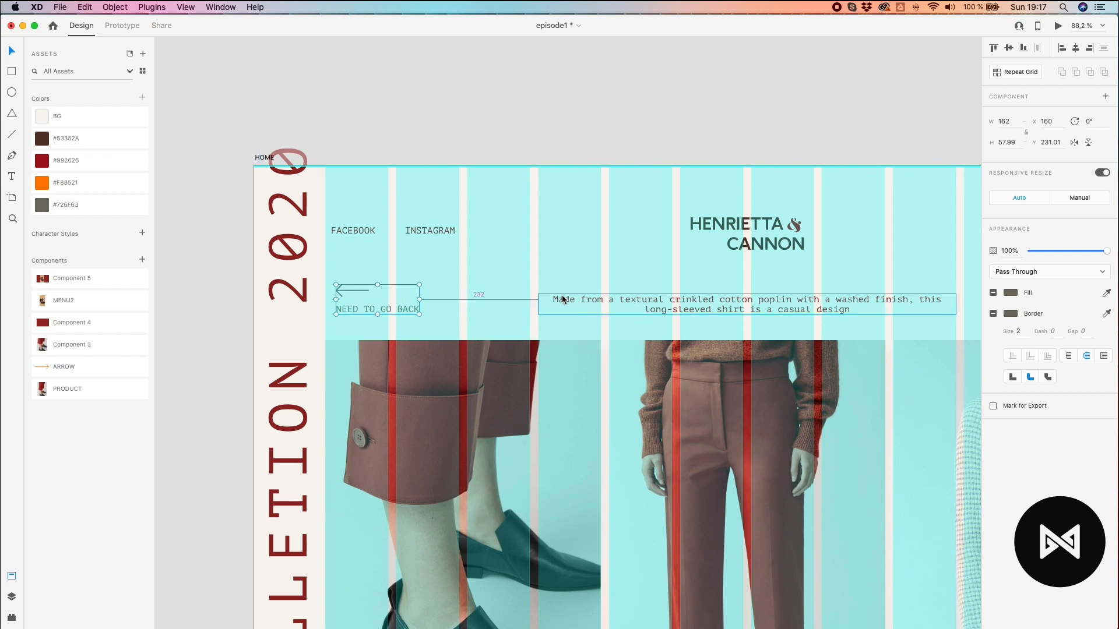
drag(371, 304, 366, 303)
Step: Review the whole HOME artboard with and without its layout grid
scroll(366, 303, down, 5)
scroll(367, 303, down, 3)
drag(430, 117, 449, 494)
drag(459, 137, 453, 504)
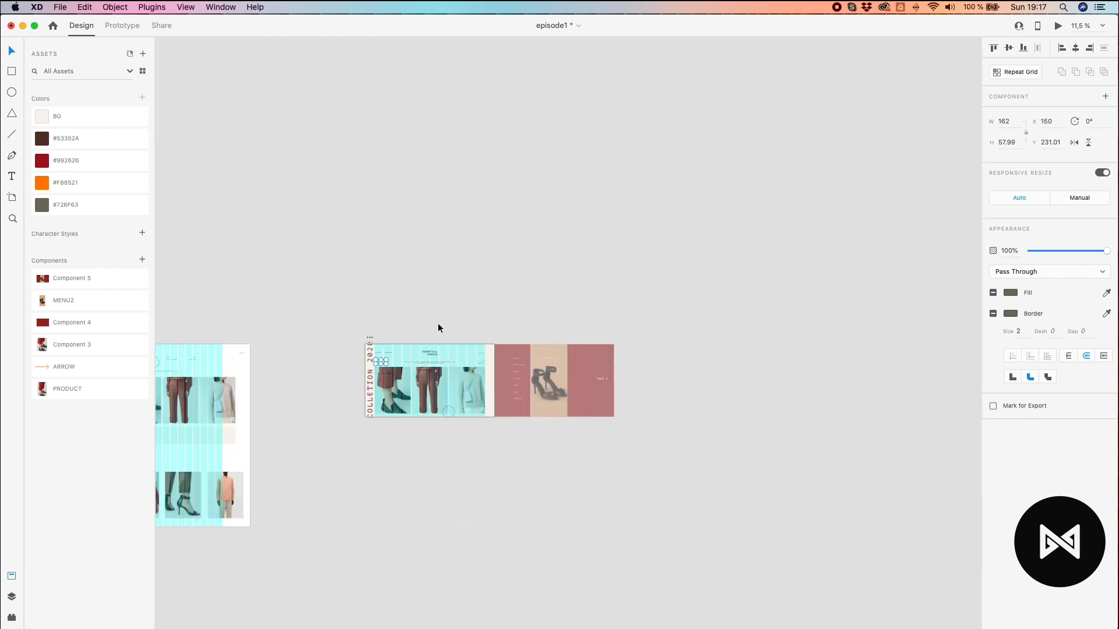
scroll(408, 401, up, 3)
scroll(346, 233, up, 3)
drag(372, 277, 368, 205)
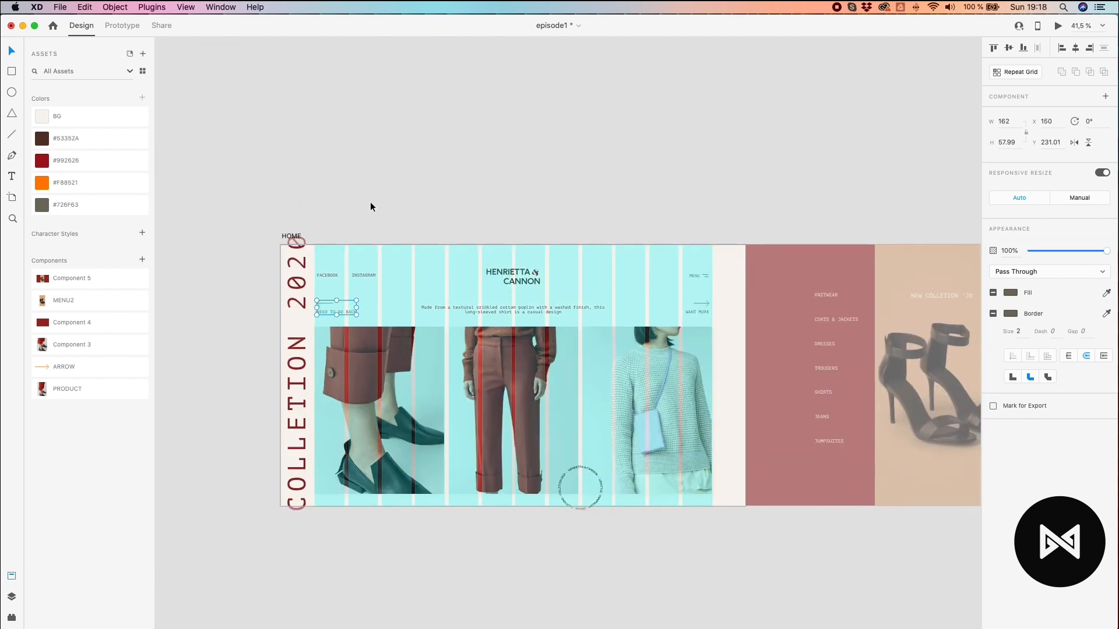
click(389, 194)
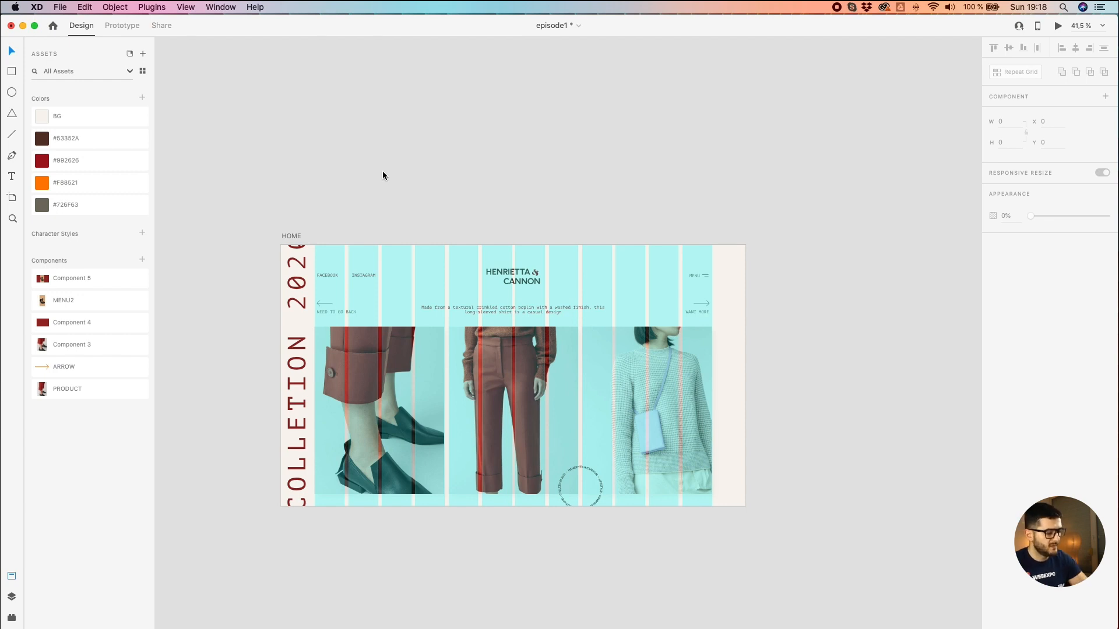
scroll(368, 192, down, 5)
scroll(369, 192, up, 5)
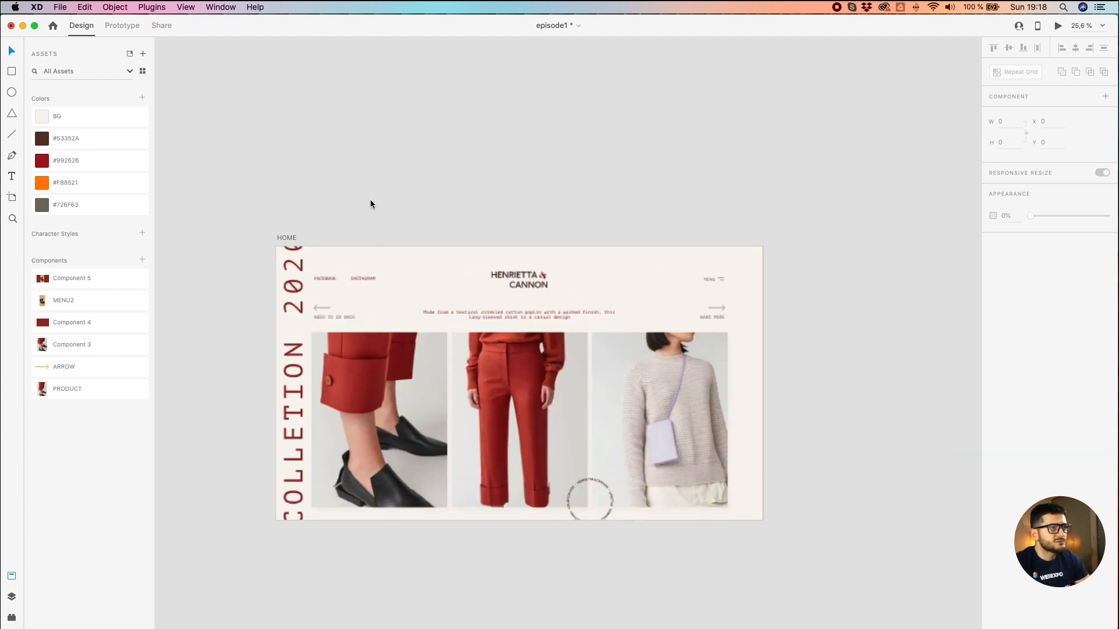
Step: Inspect the three product images and the menu label against HOME's grid columns
click(348, 449)
click(507, 441)
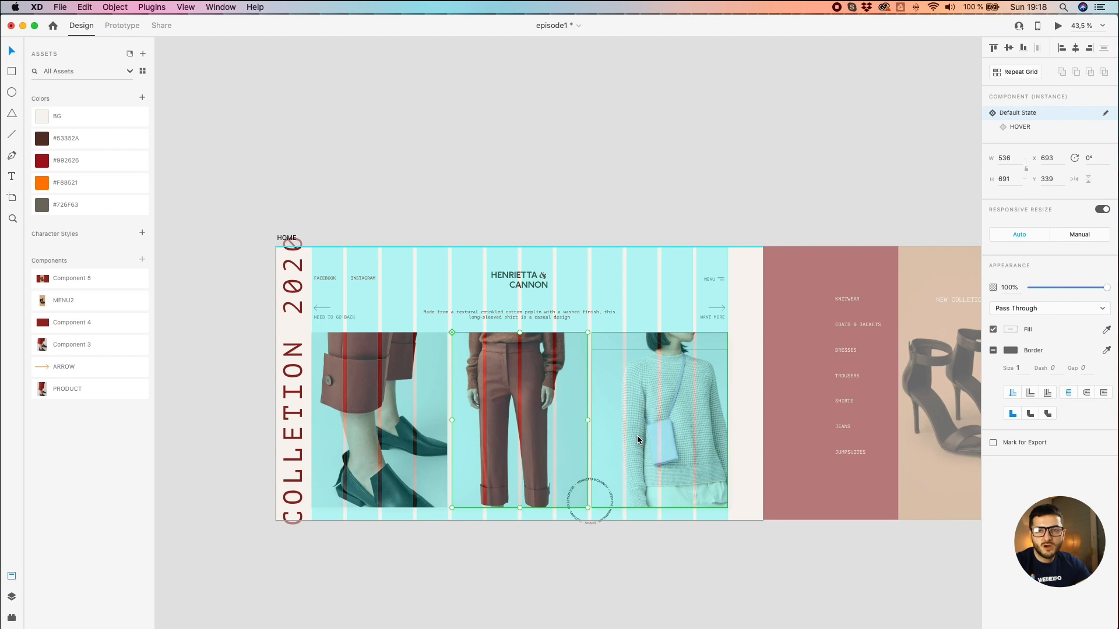
click(650, 426)
click(370, 396)
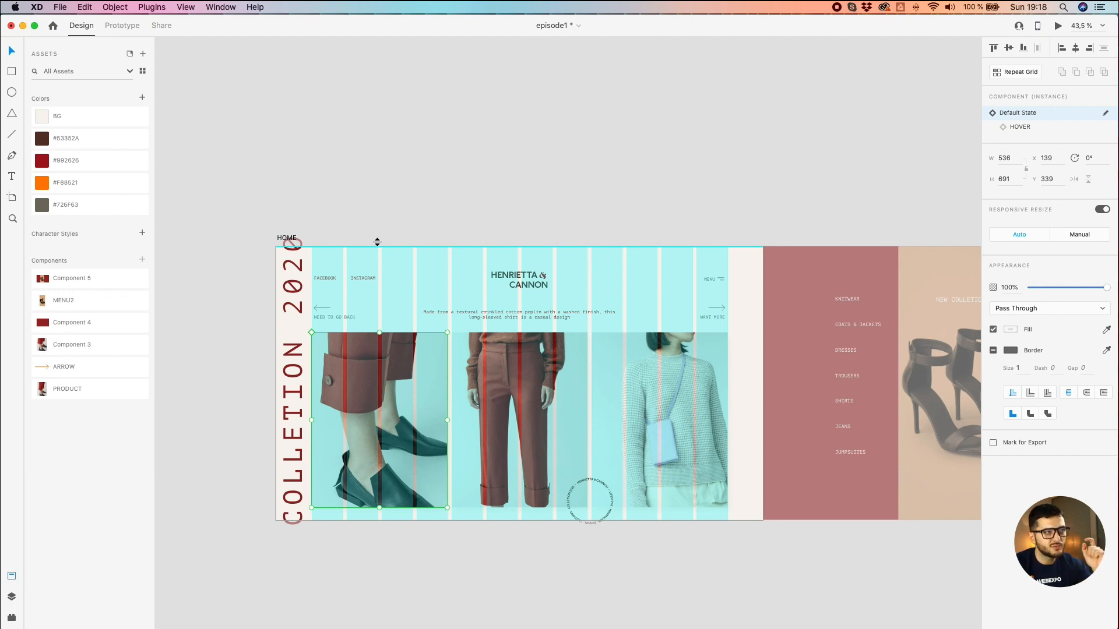
click(383, 202)
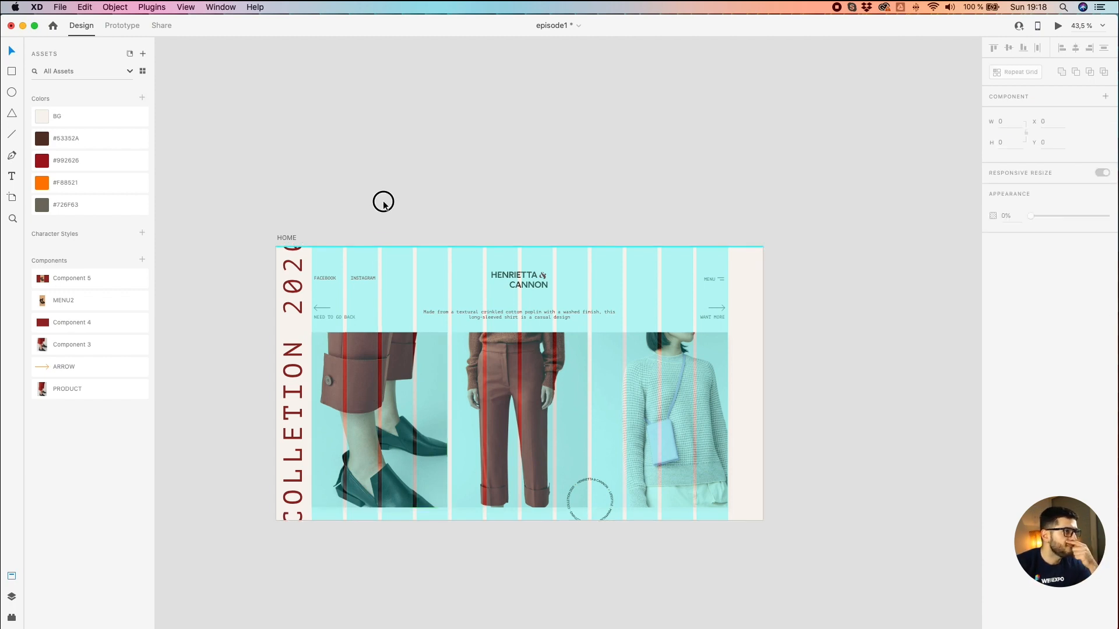
click(723, 279)
click(579, 226)
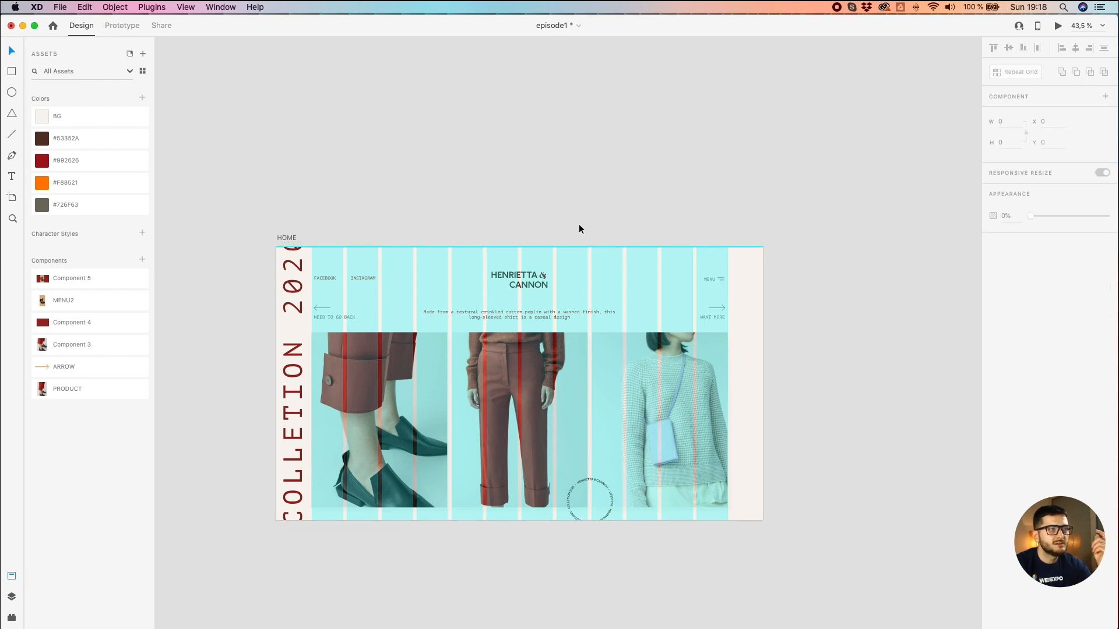
Step: Show the list of layers inside the HOME artboard and select the Henrietta & Cannon logo
click(279, 238)
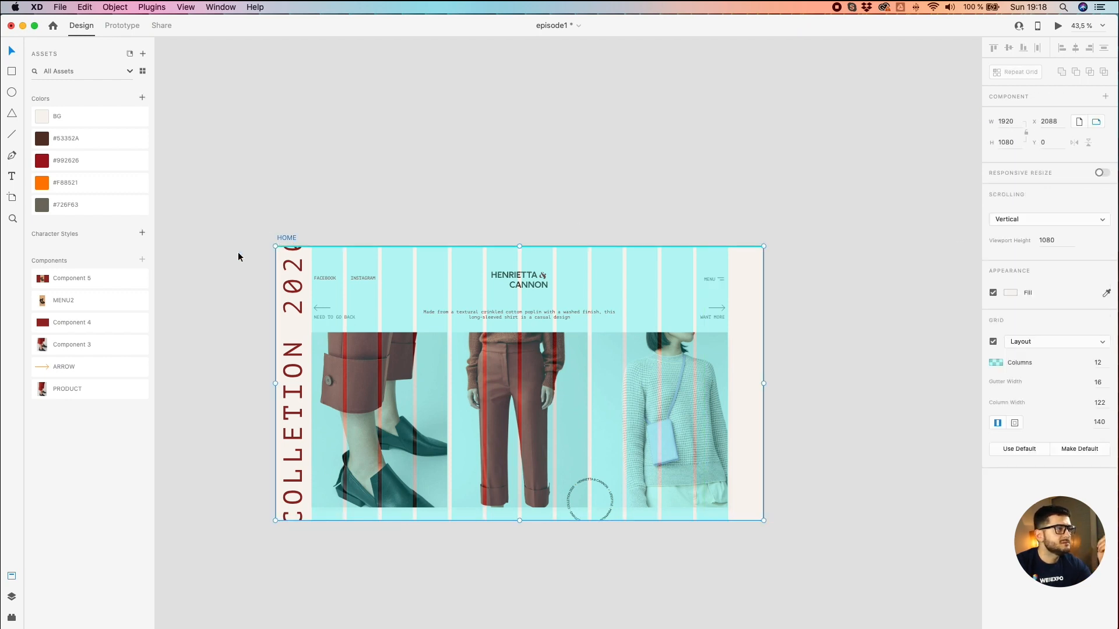
click(10, 597)
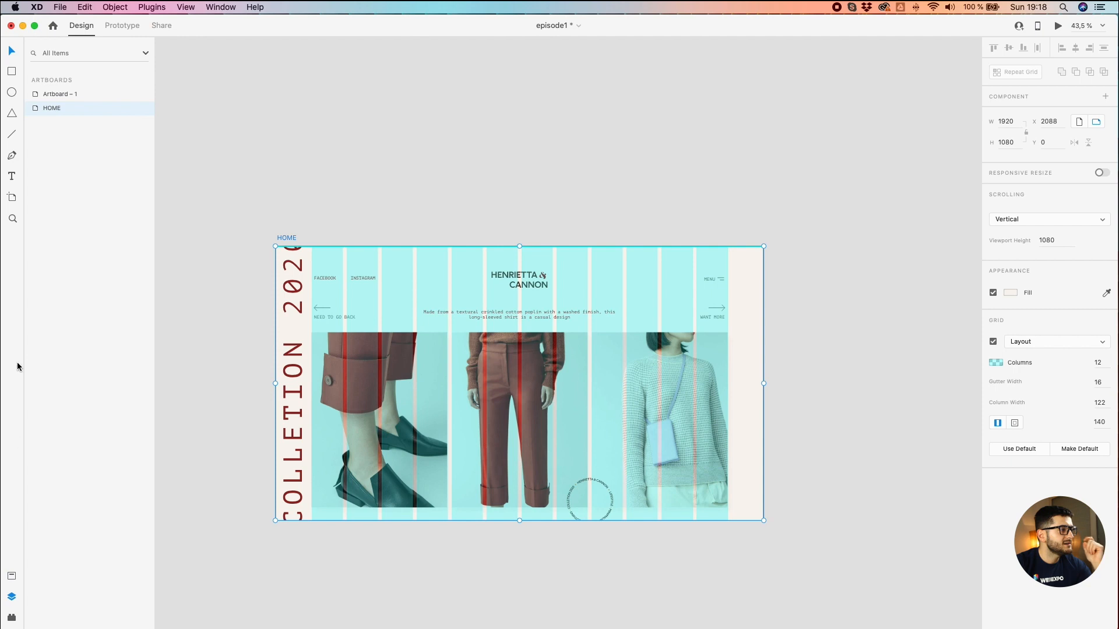
double_click(40, 107)
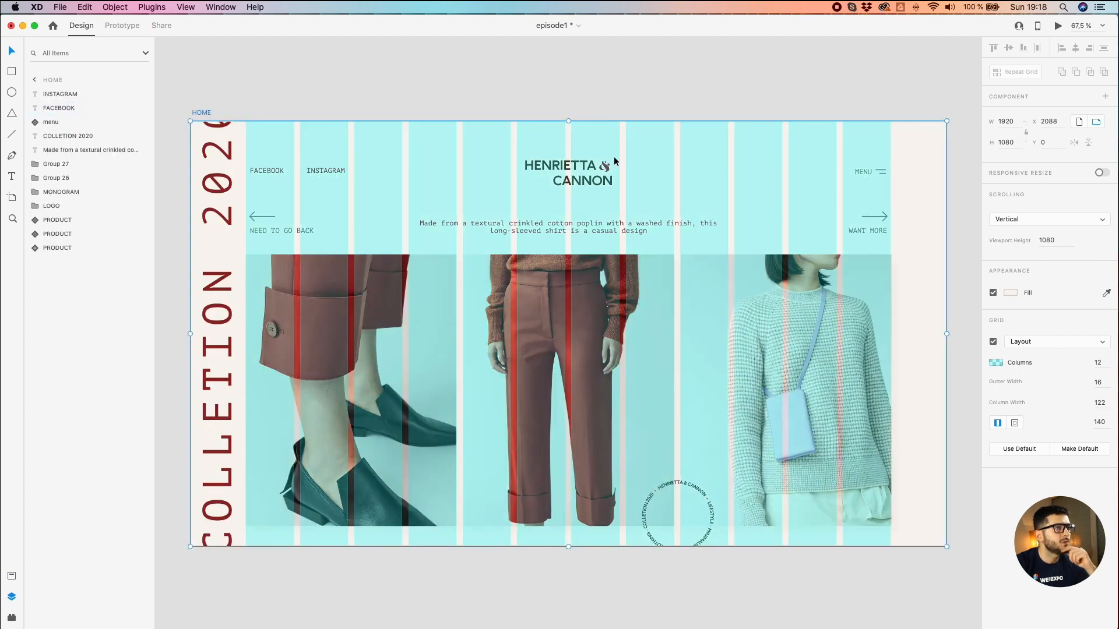
click(602, 166)
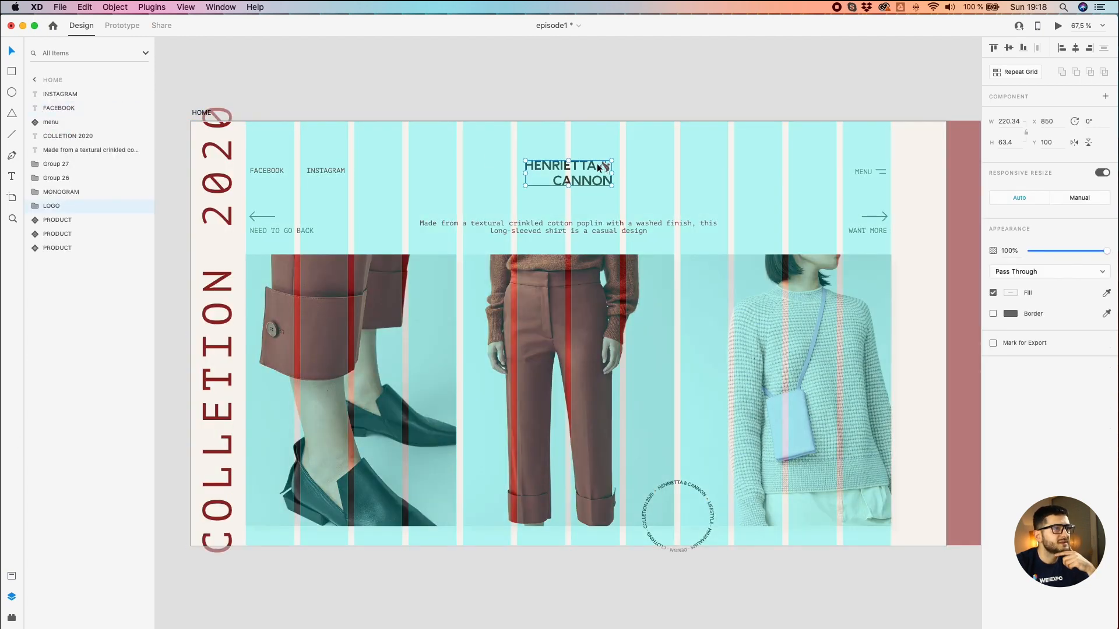
Step: Copy the thin vertical line beside the vertical title on Artboard – 1 into the HOME artboard
scroll(512, 232, down, 5)
drag(163, 211, 699, 285)
drag(205, 313, 432, 222)
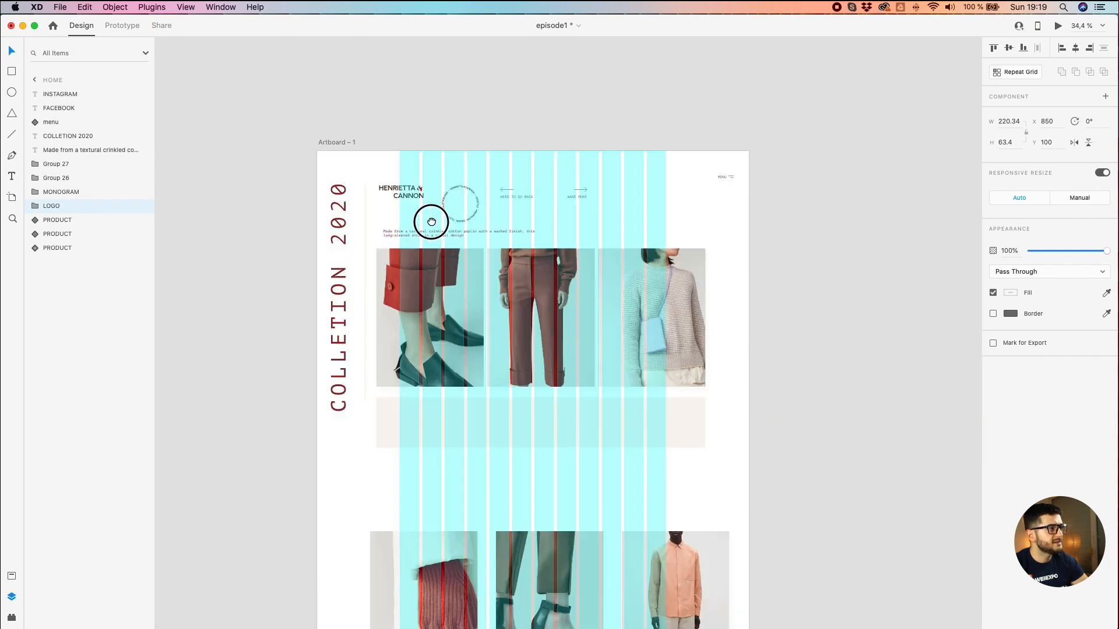
click(366, 222)
drag(890, 380, 737, 189)
scroll(612, 325, up, 5)
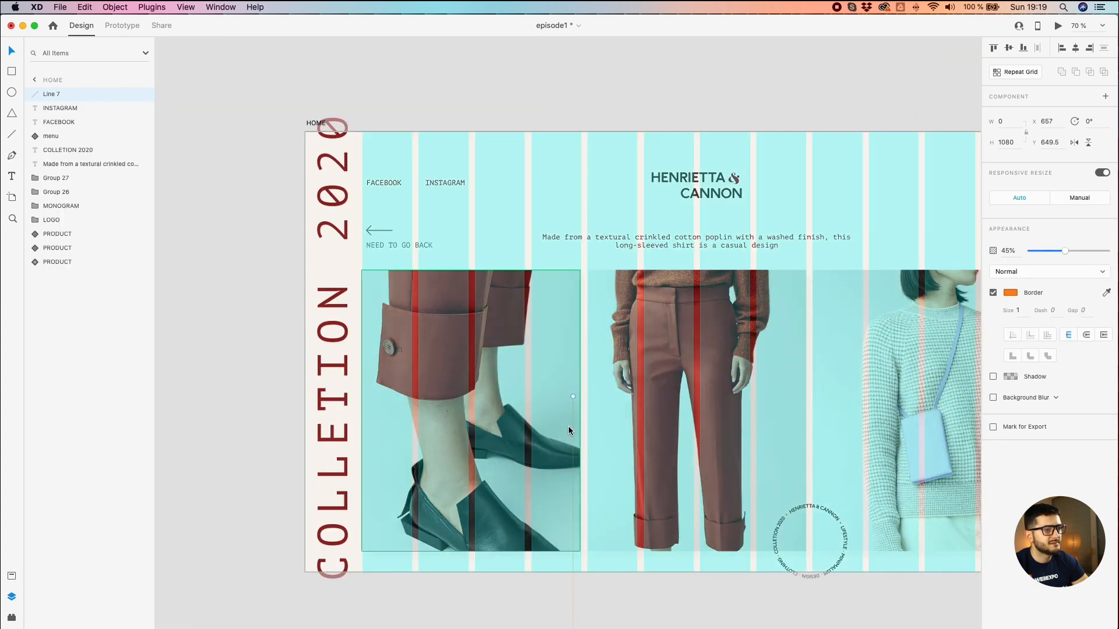
Step: Place the vertical line at X 684, Y 1, in the gutter between the first and second product images
drag(571, 425, 583, 168)
scroll(584, 151, up, 10)
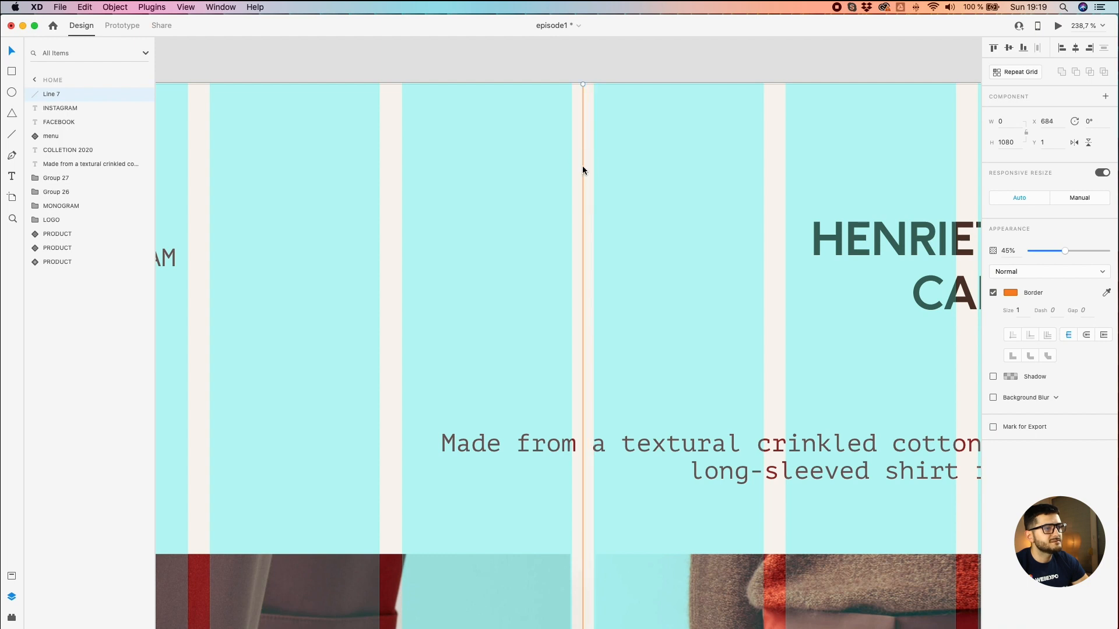
scroll(535, 295, down, 5)
scroll(495, 82, down, 8)
scroll(562, 557, up, 5)
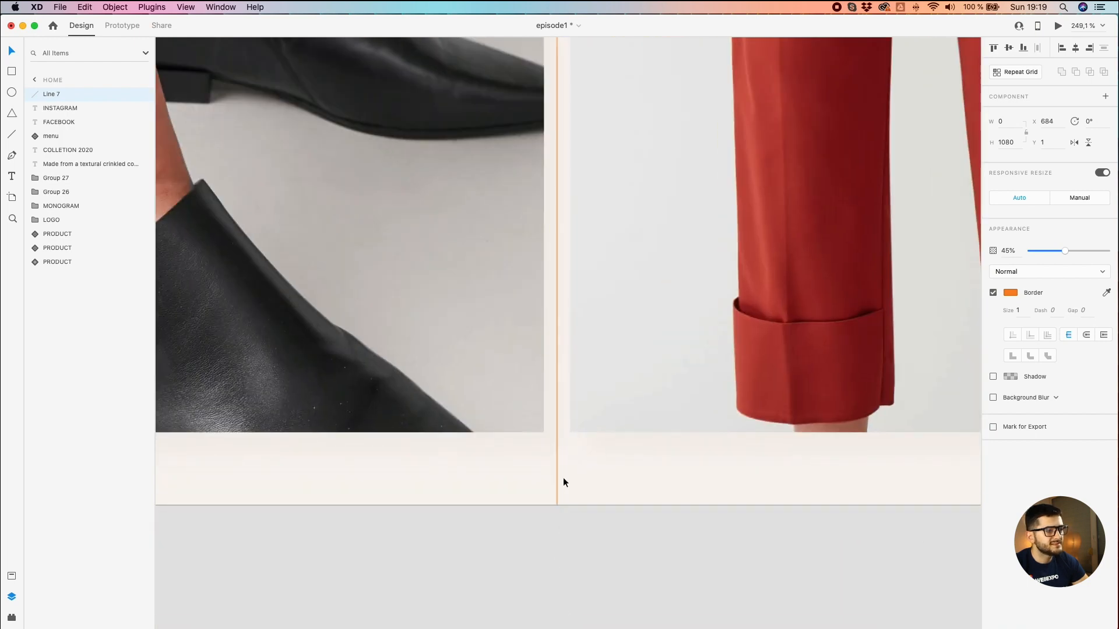
scroll(541, 489, down, 6)
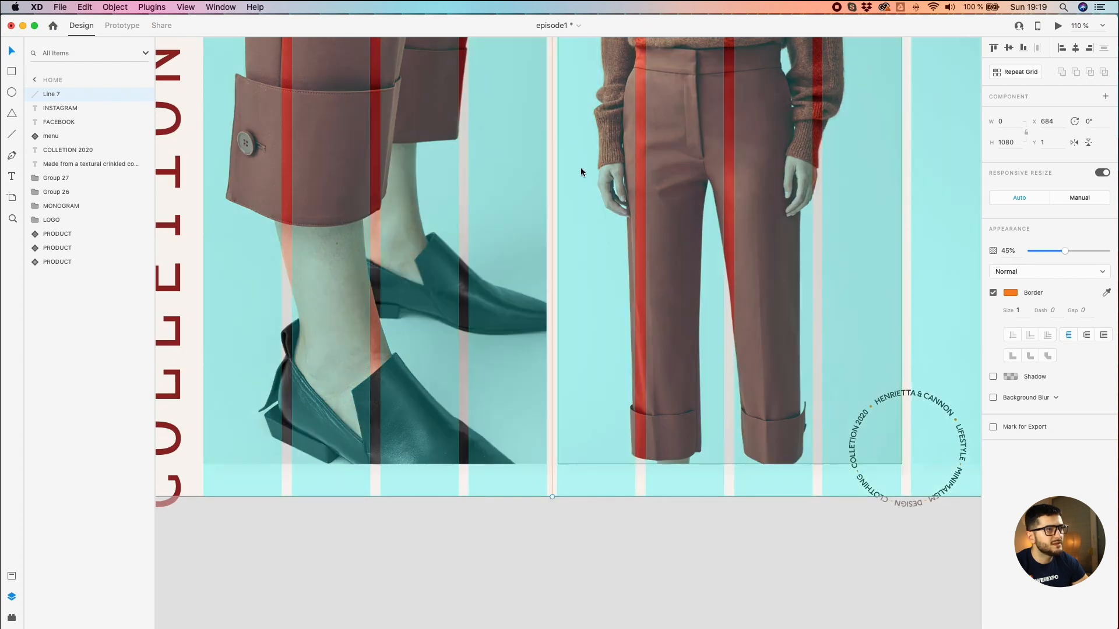
scroll(580, 244, up, 4)
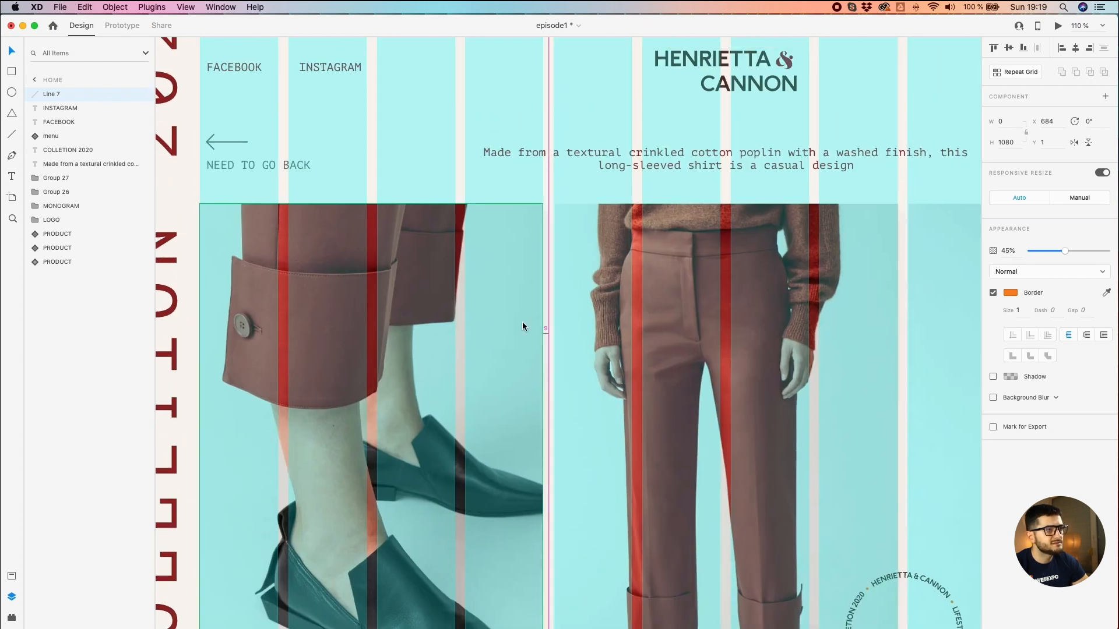
scroll(511, 230, up, 3)
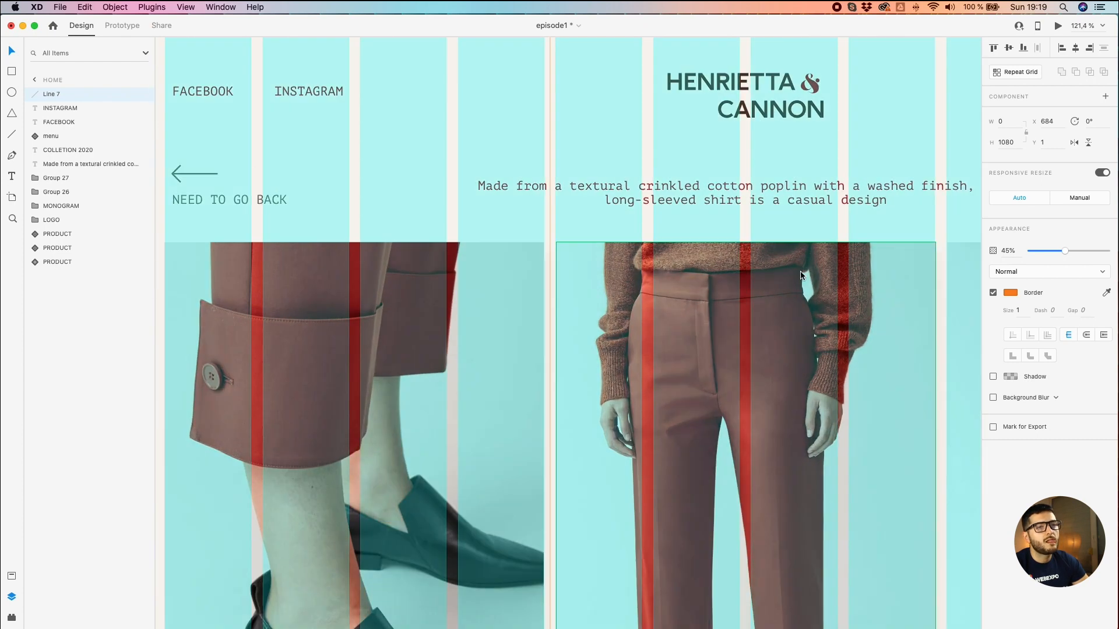
Step: Nudge the second product image 1 px left and the first to X 140, aligning both with the grid columns
click(624, 380)
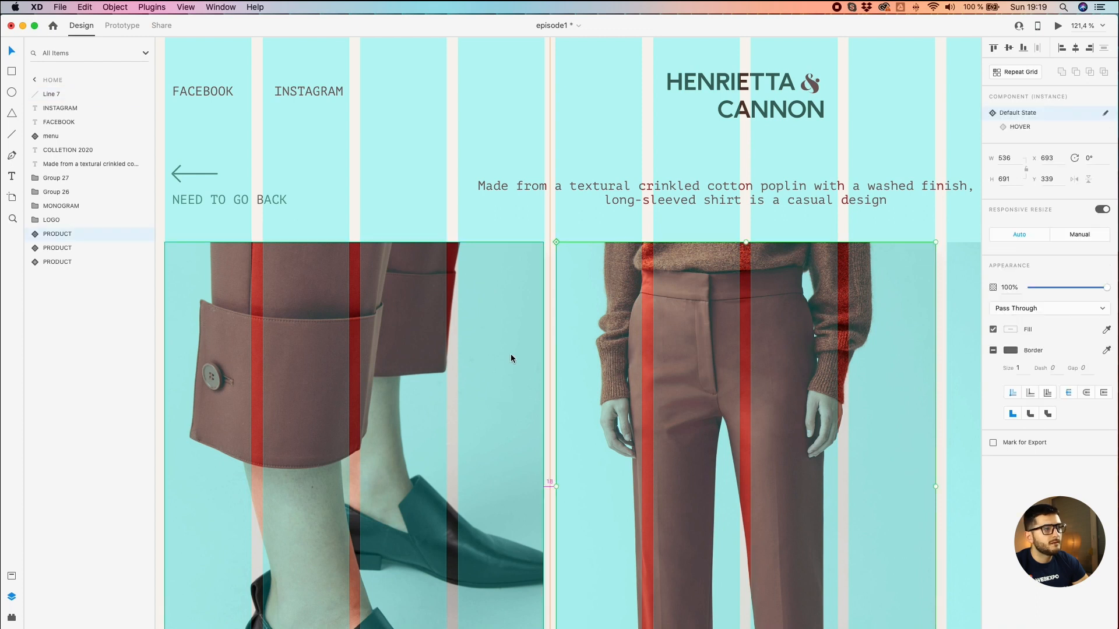
scroll(512, 353, up, 10)
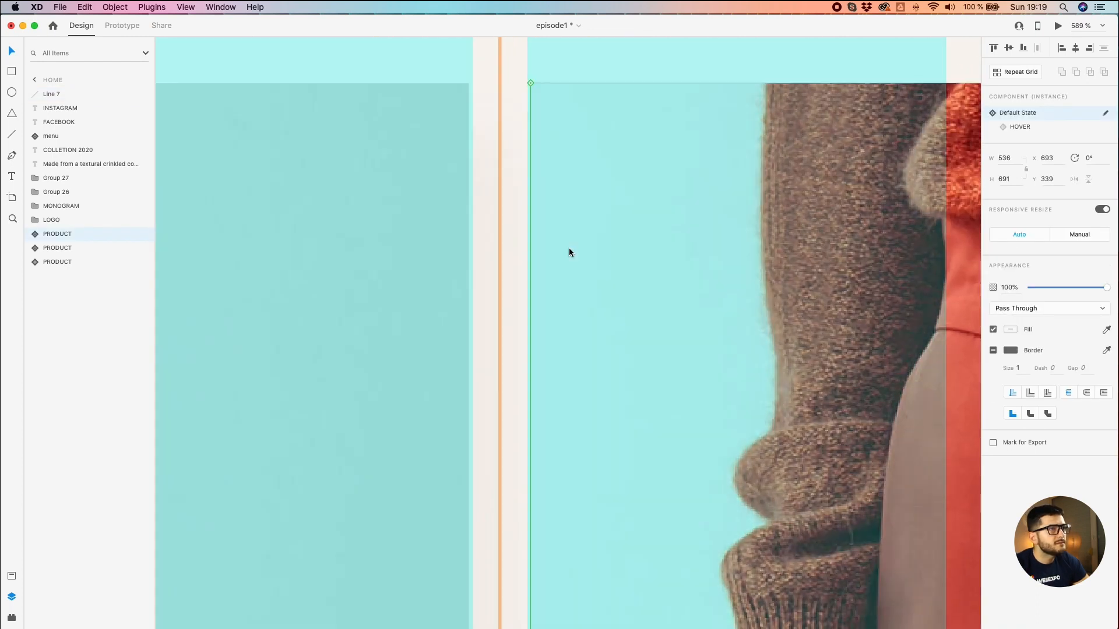
click(568, 247)
click(436, 246)
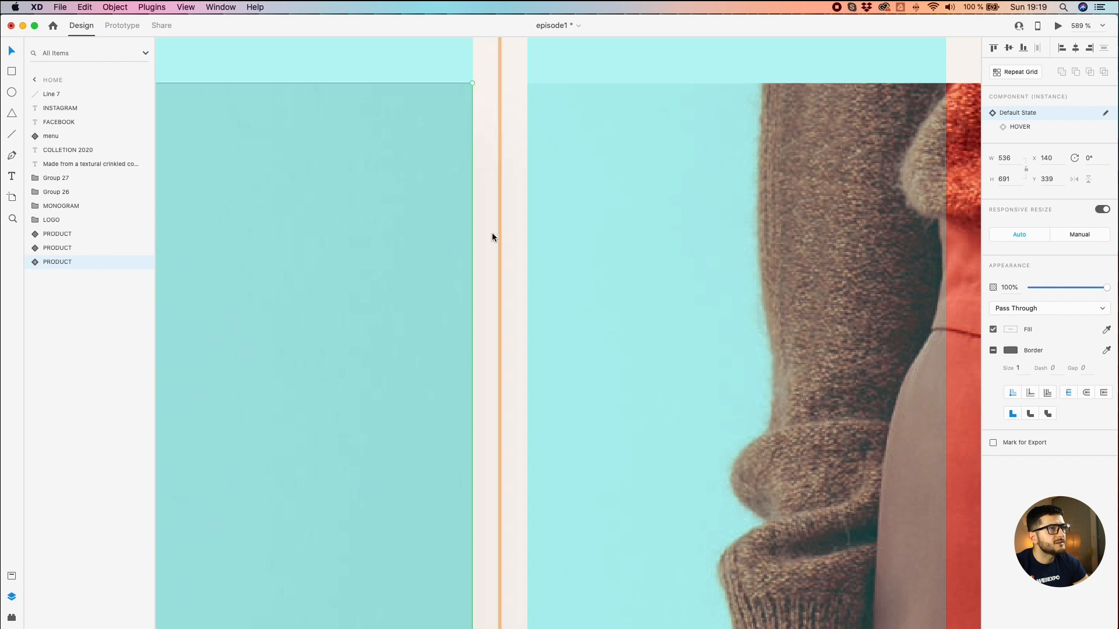
click(498, 284)
click(498, 283)
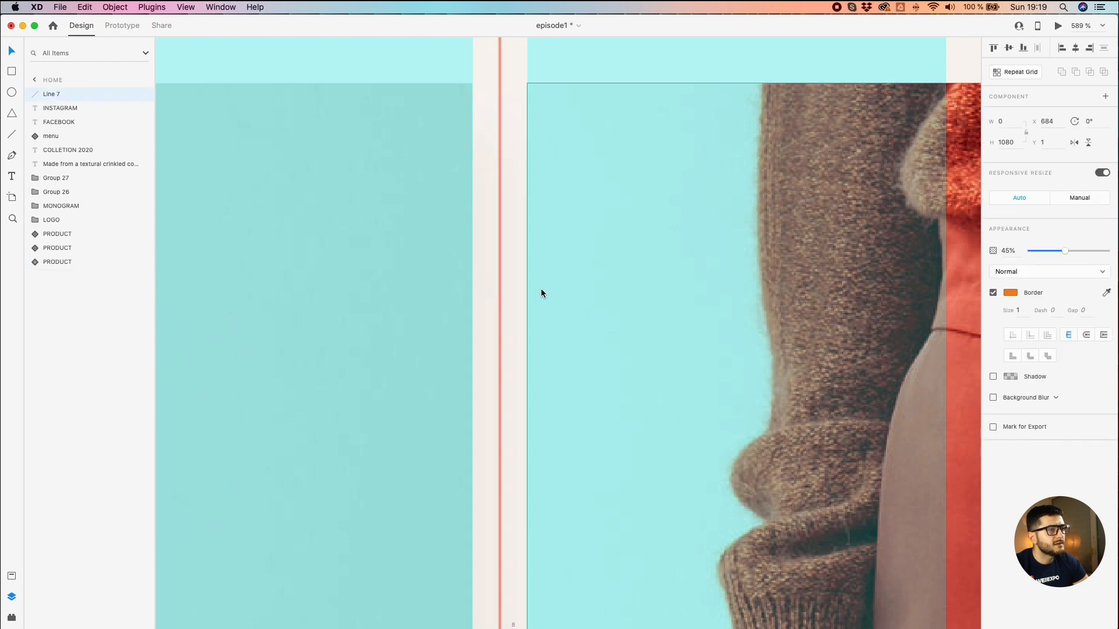
Step: Move the third product image to X 1244, leaving a 16 px gap to the second image
scroll(541, 303, down, 4)
scroll(425, 383, down, 4)
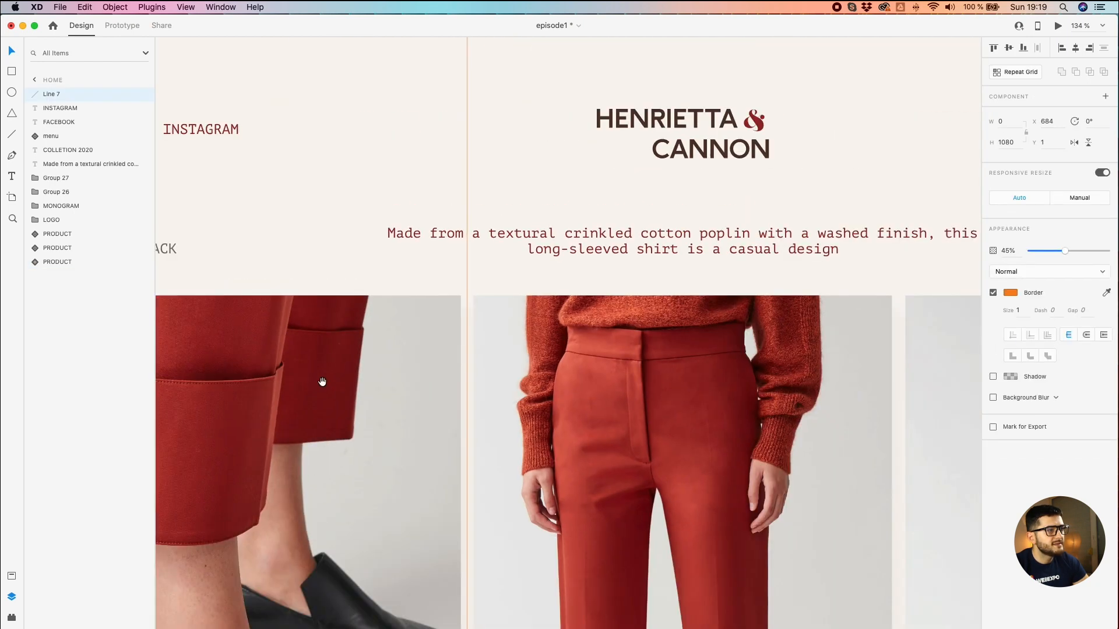
drag(322, 380, 779, 315)
scroll(504, 315, up, 4)
scroll(498, 313, down, 4)
drag(868, 320, 372, 250)
key(shift+super+')
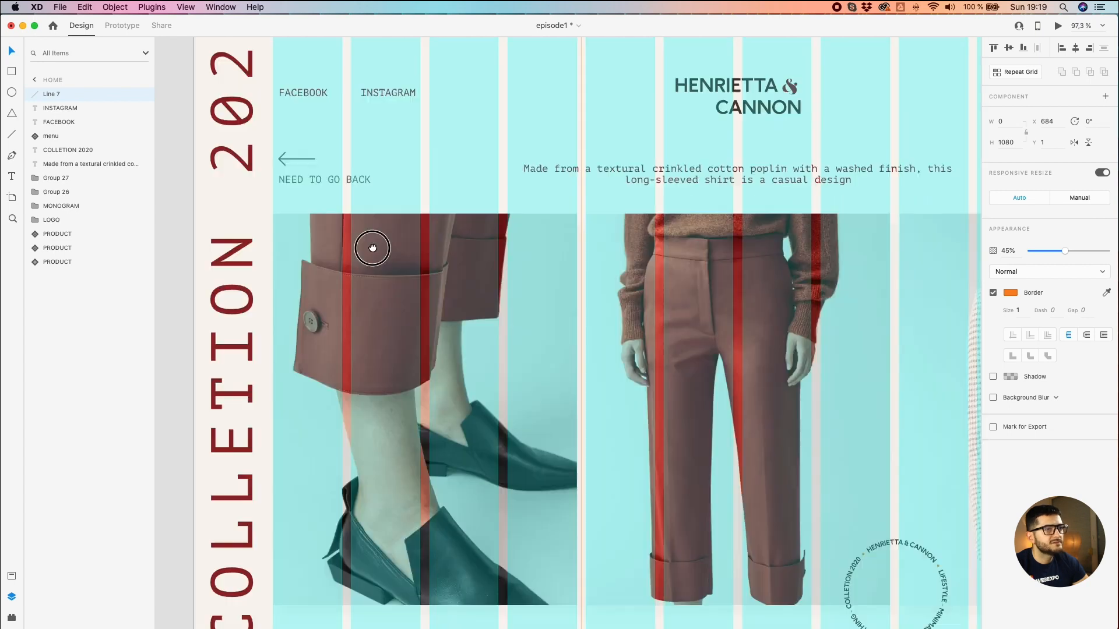
key(shift+super+')
scroll(690, 184, down, 3)
scroll(629, 193, up, 8)
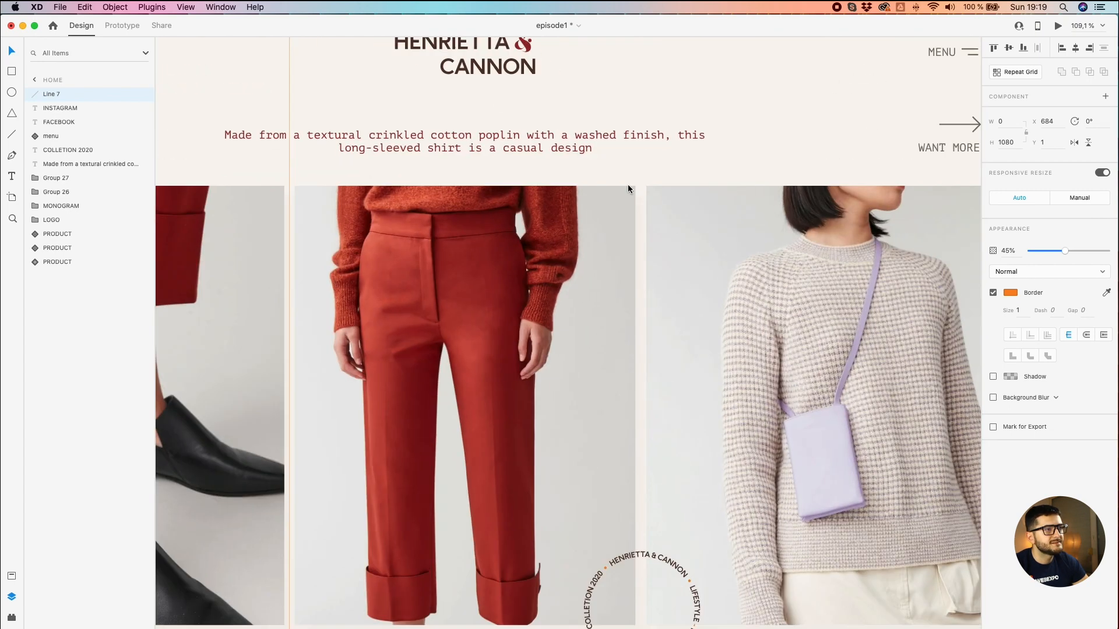
key(shift+super+')
click(721, 181)
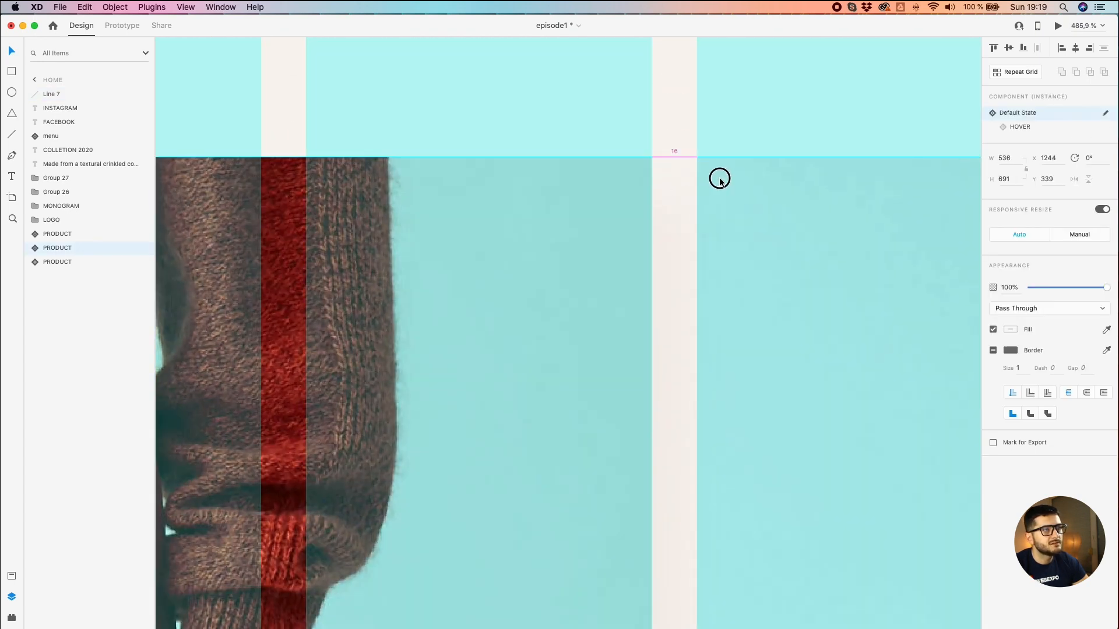
Step: Duplicate the vertical line into the gutter between the second and third product images at X 1236, Y 1
scroll(624, 186, down, 10)
scroll(463, 192, up, 5)
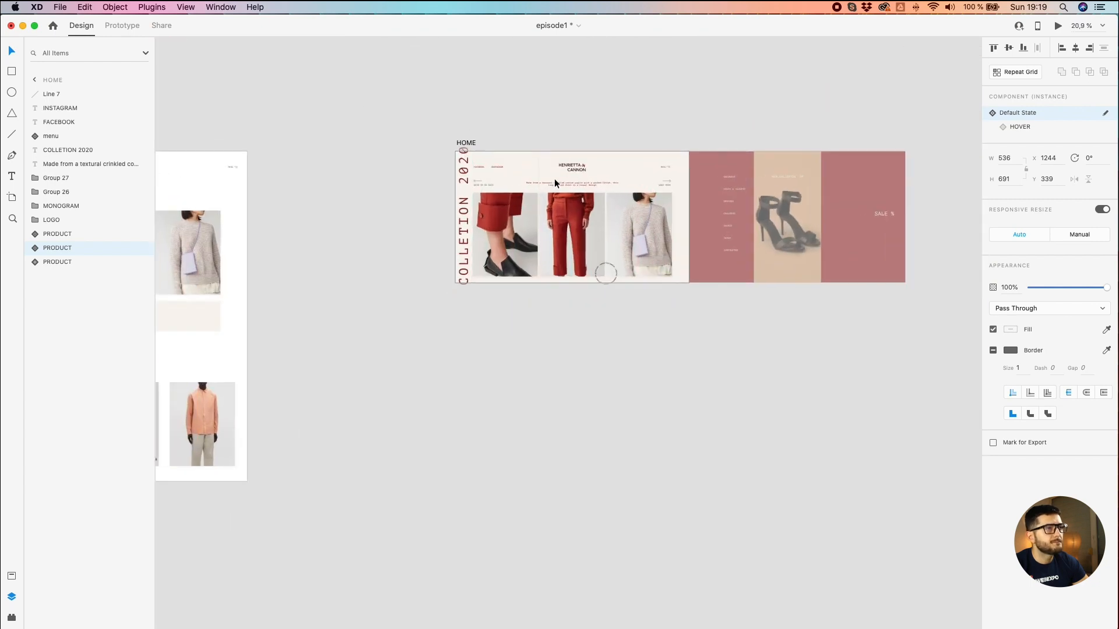
drag(513, 154, 669, 181)
scroll(679, 153, up, 8)
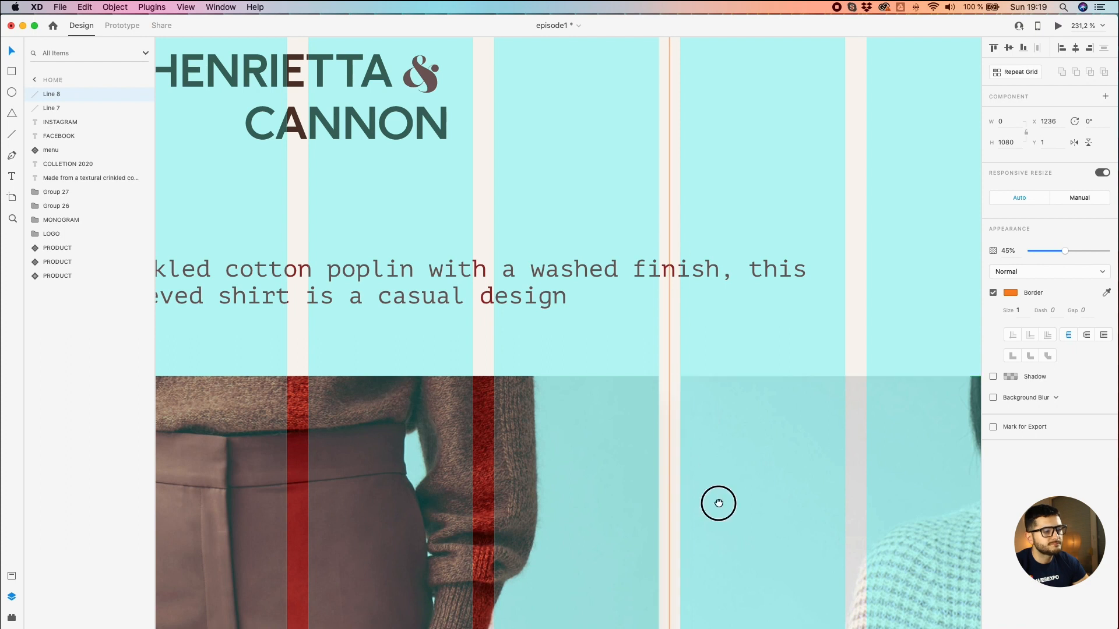
scroll(707, 242, down, 5)
scroll(620, 287, down, 5)
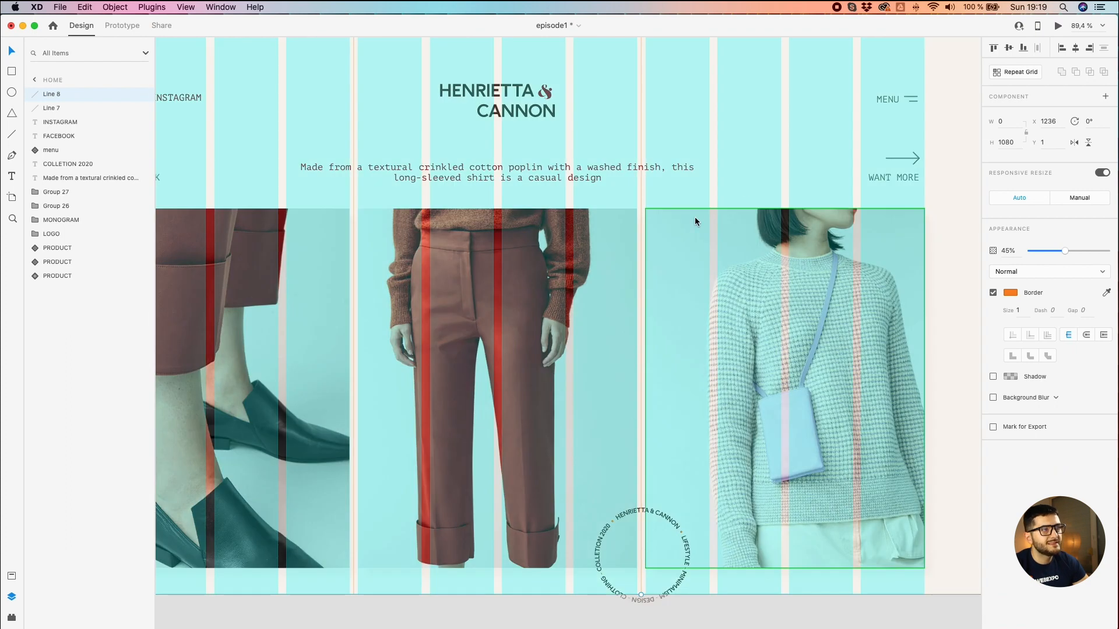
Step: Duplicate the vertical line to X 1790, just past the third product image's outer edge, and nudge the copy slightly left
scroll(617, 215, right, 3)
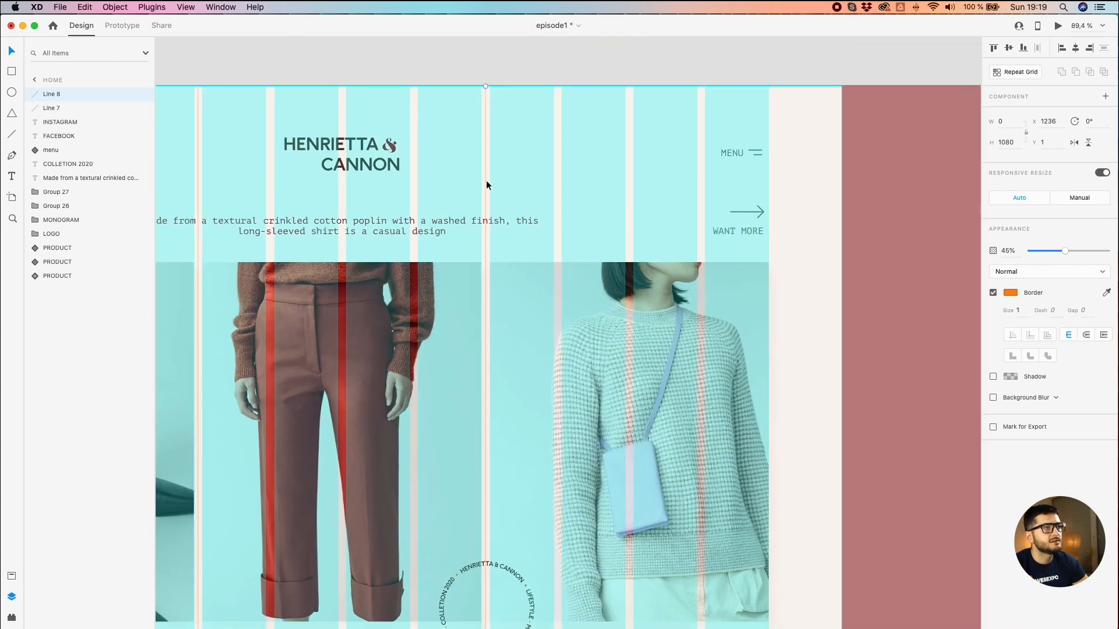
click(503, 53)
drag(485, 112, 774, 116)
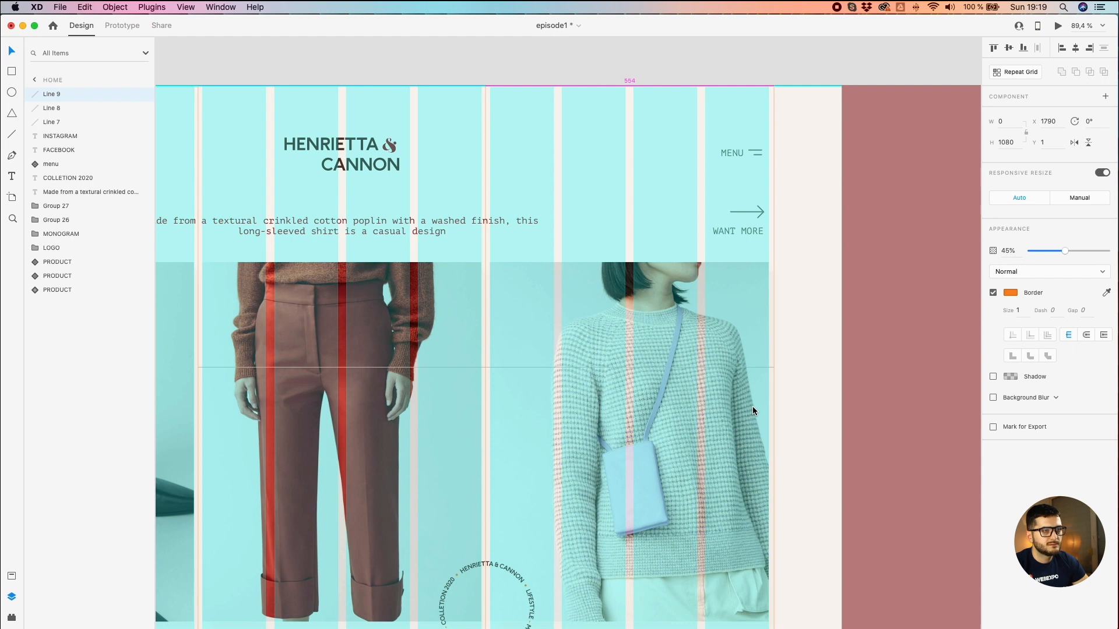
key(Left)
scroll(753, 406, down, 5)
click(642, 181)
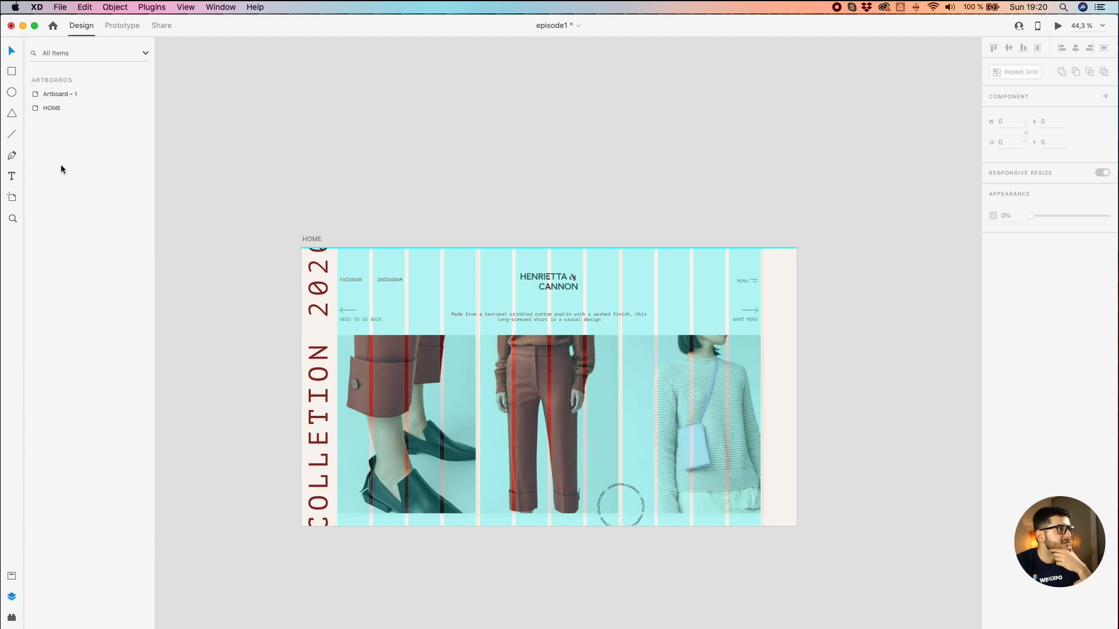
Step: Within the HOME artboard's layers, move the menu component above the INSTAGRAM layer, beneath the three lines
click(50, 109)
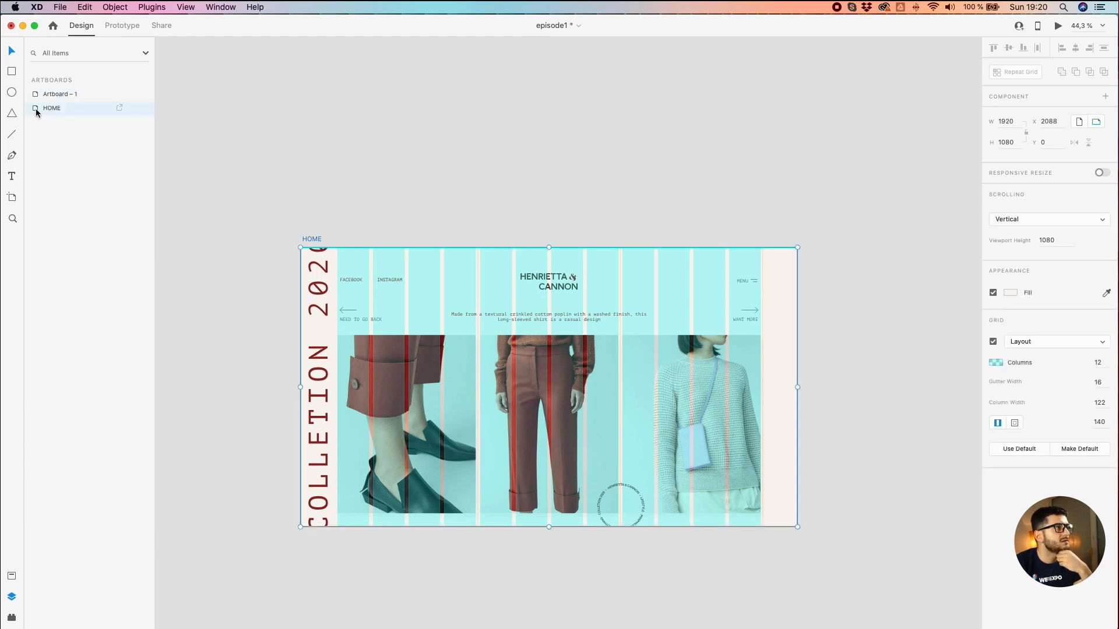
double_click(37, 109)
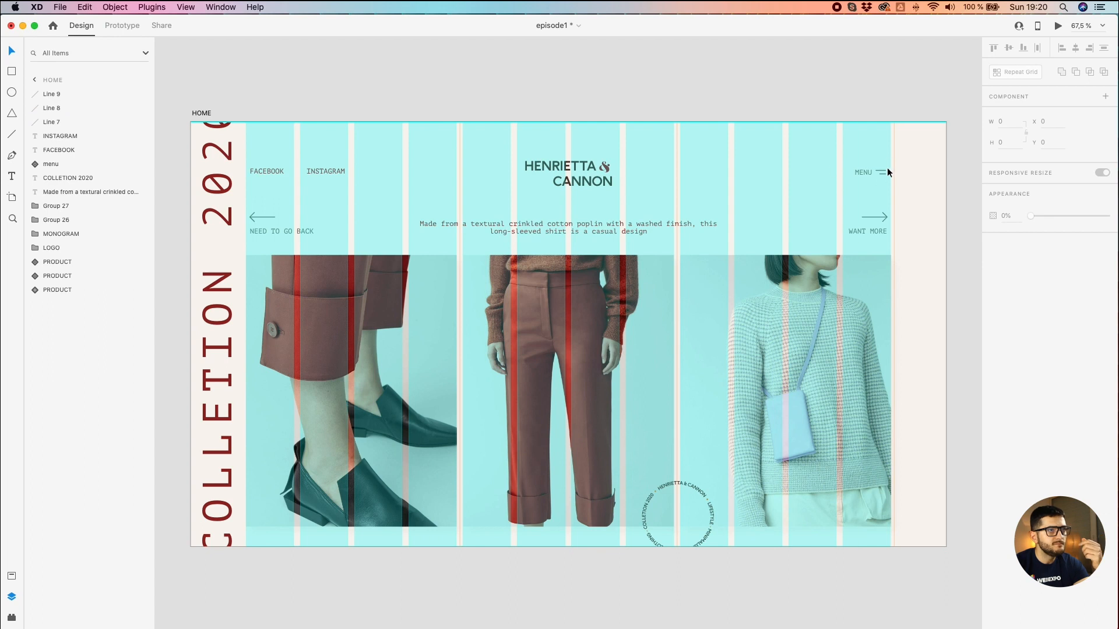
click(858, 171)
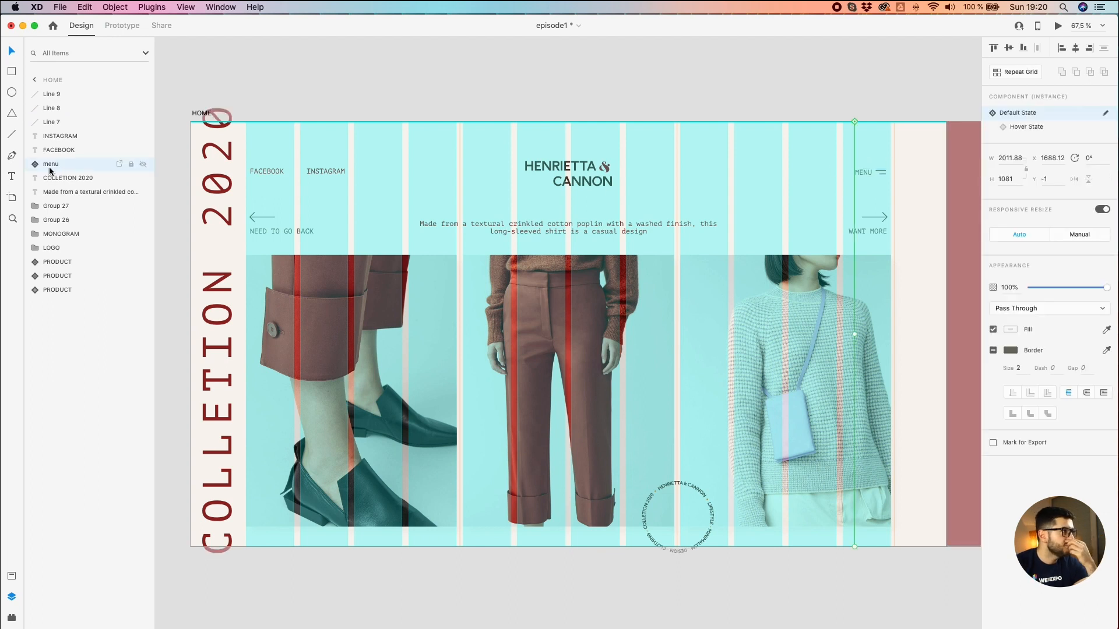
drag(50, 170, 50, 133)
click(50, 121)
click(52, 95)
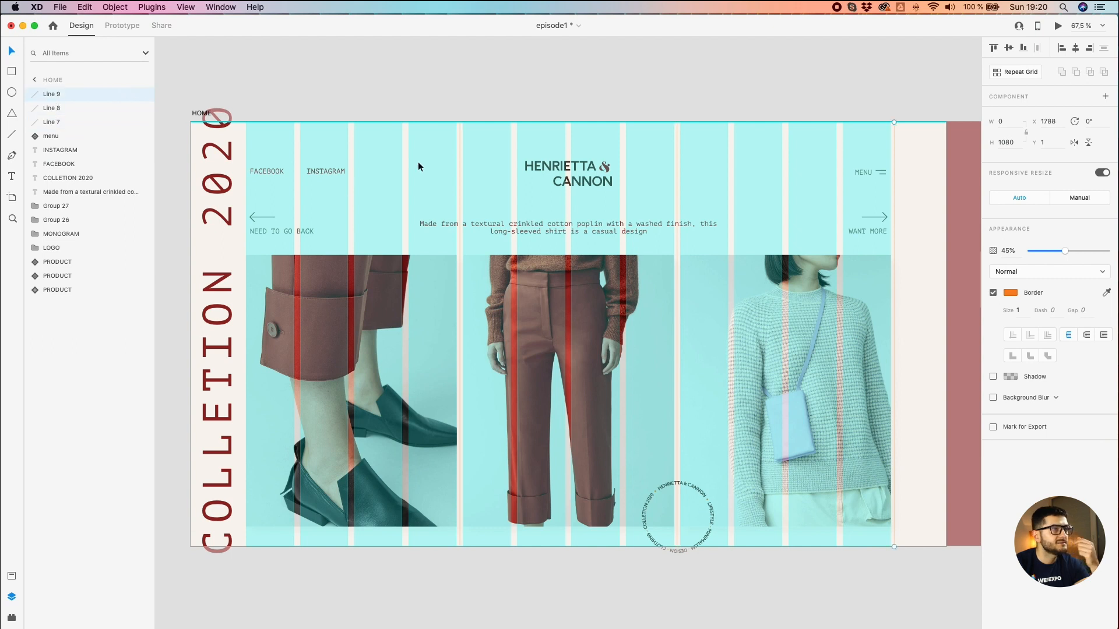
click(459, 158)
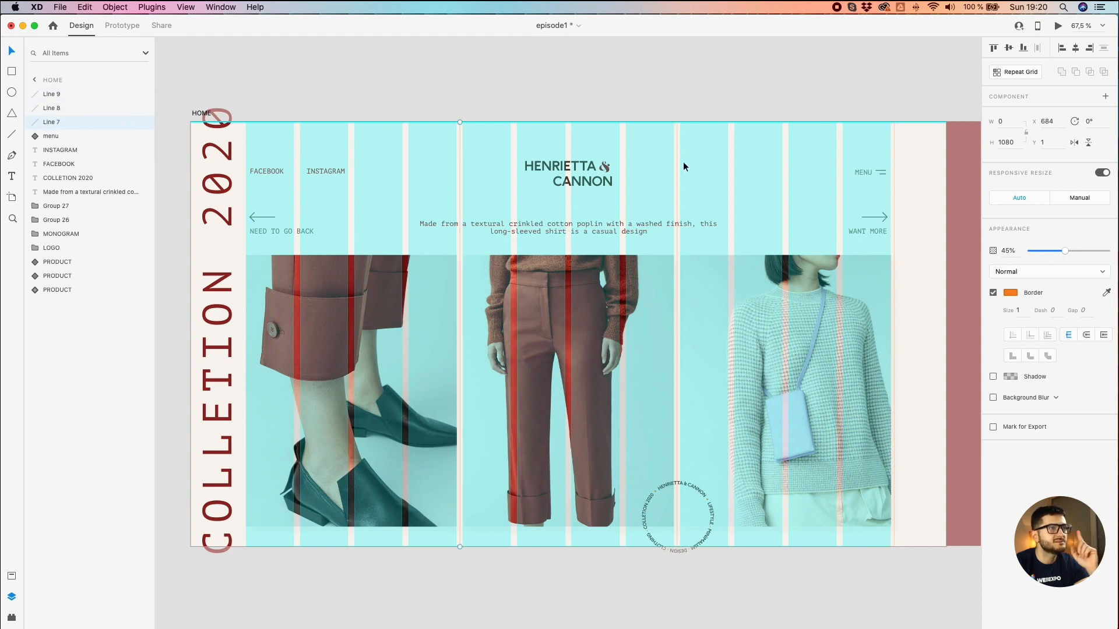
Step: Group the FACEBOOK and INSTAGRAM text layers and rename the group SOCIAL
click(51, 149)
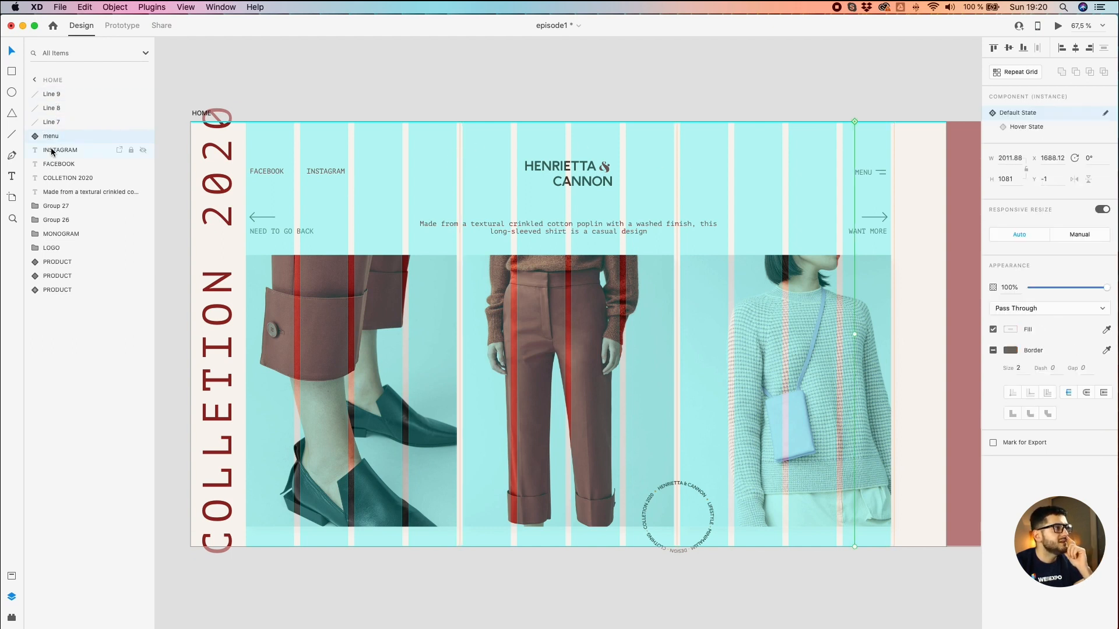
click(51, 162)
shift+click(51, 151)
key(super+g)
click(53, 151)
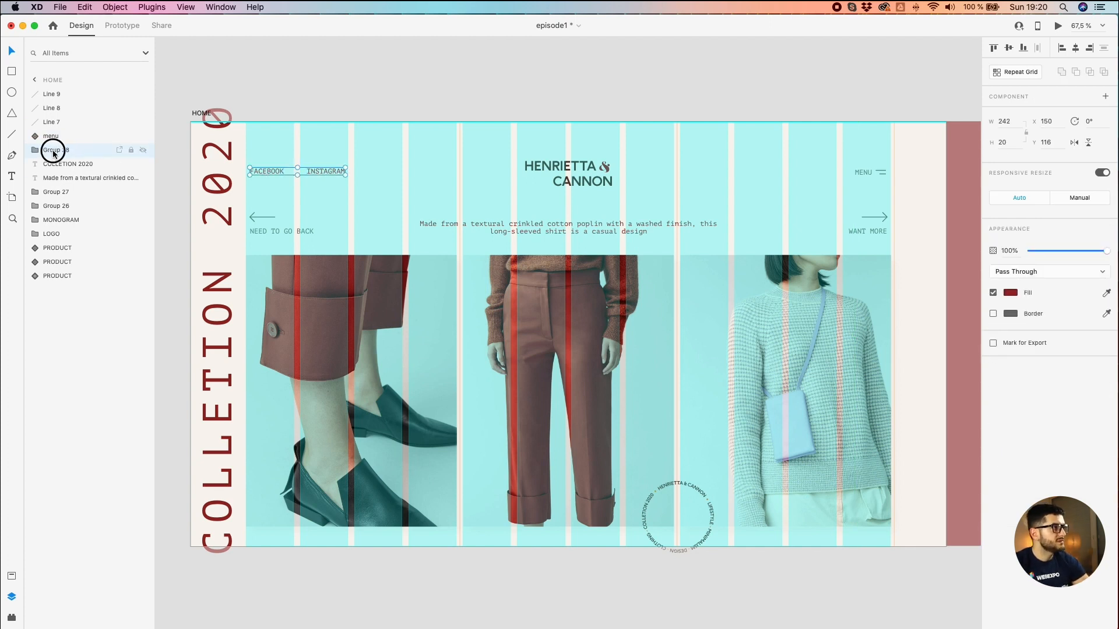
double_click(53, 150)
text(SOCIAL)
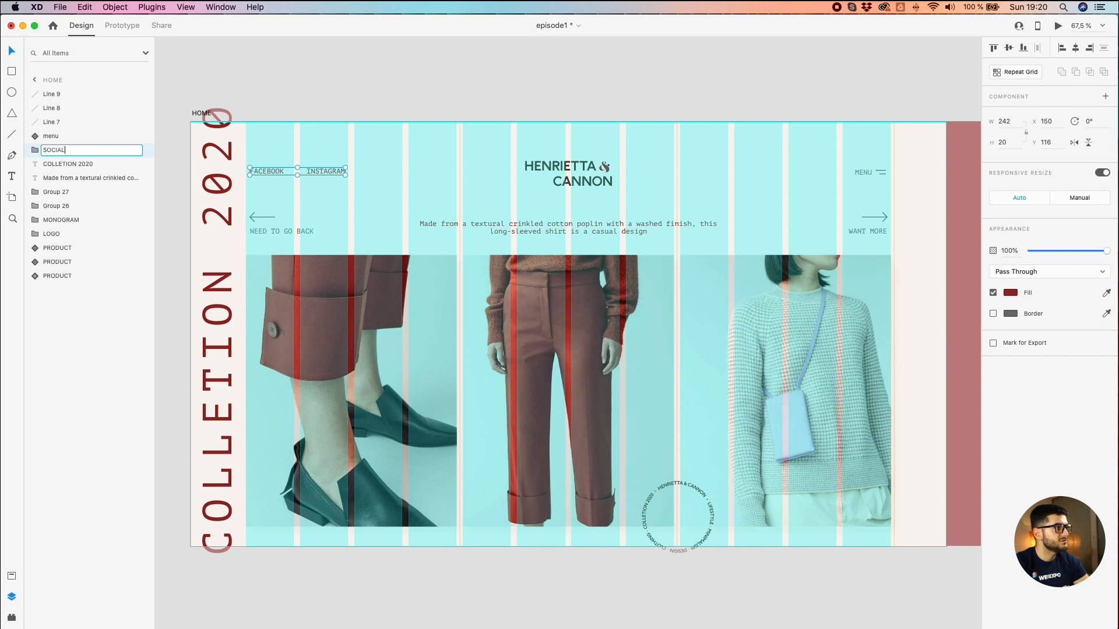
key(Return)
Step: Rename the group containing the WANT MORE label and its arrow as NEXT
click(63, 168)
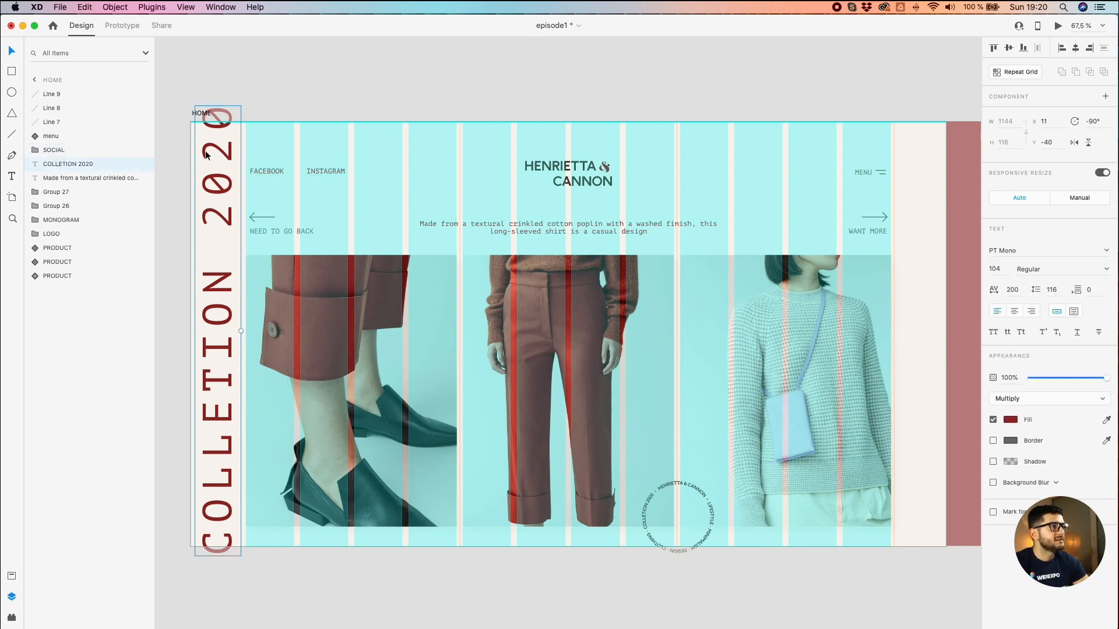
click(74, 179)
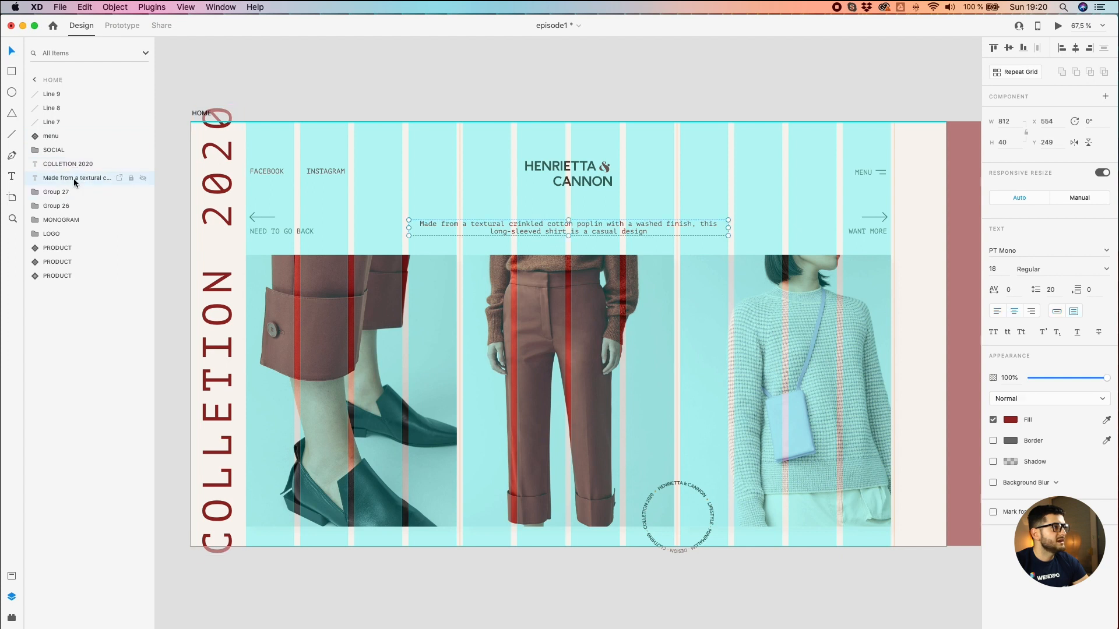
click(44, 194)
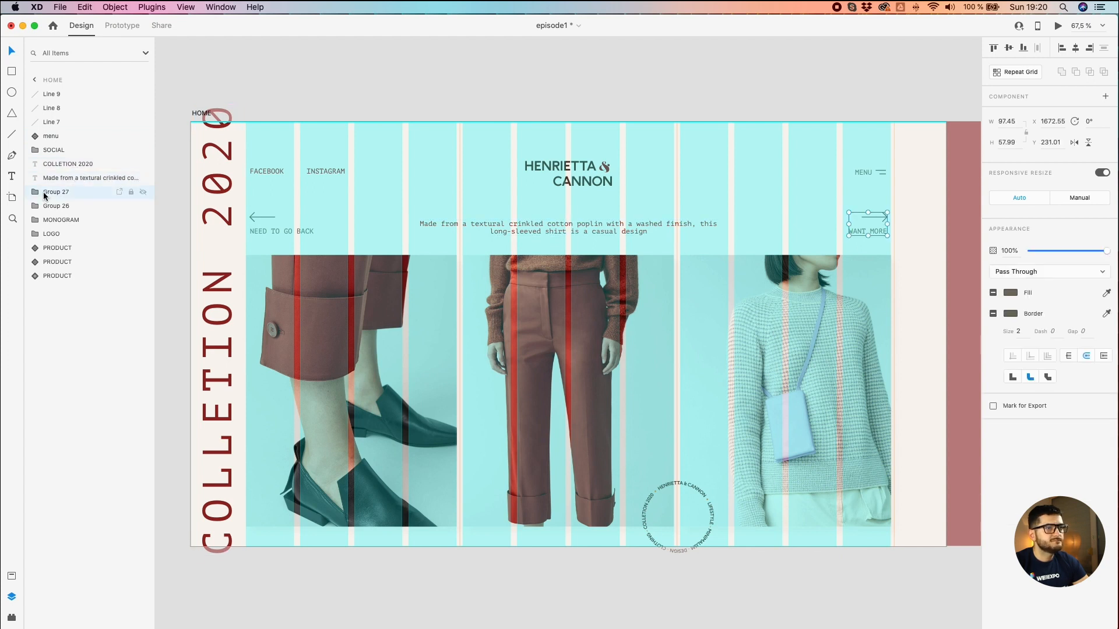
double_click(52, 194)
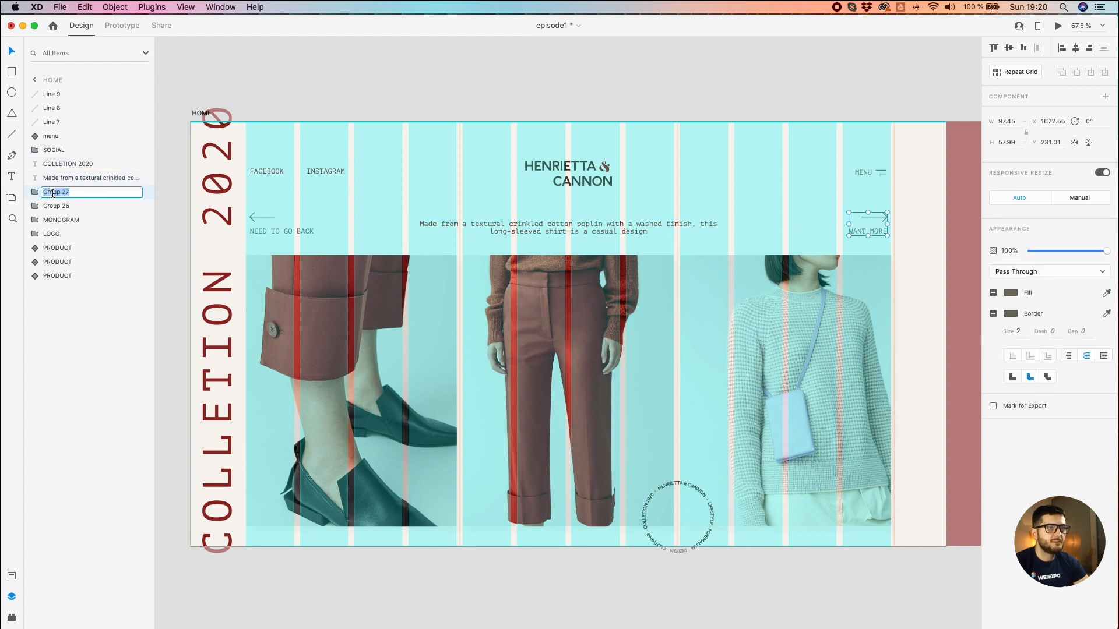
text(NEX)
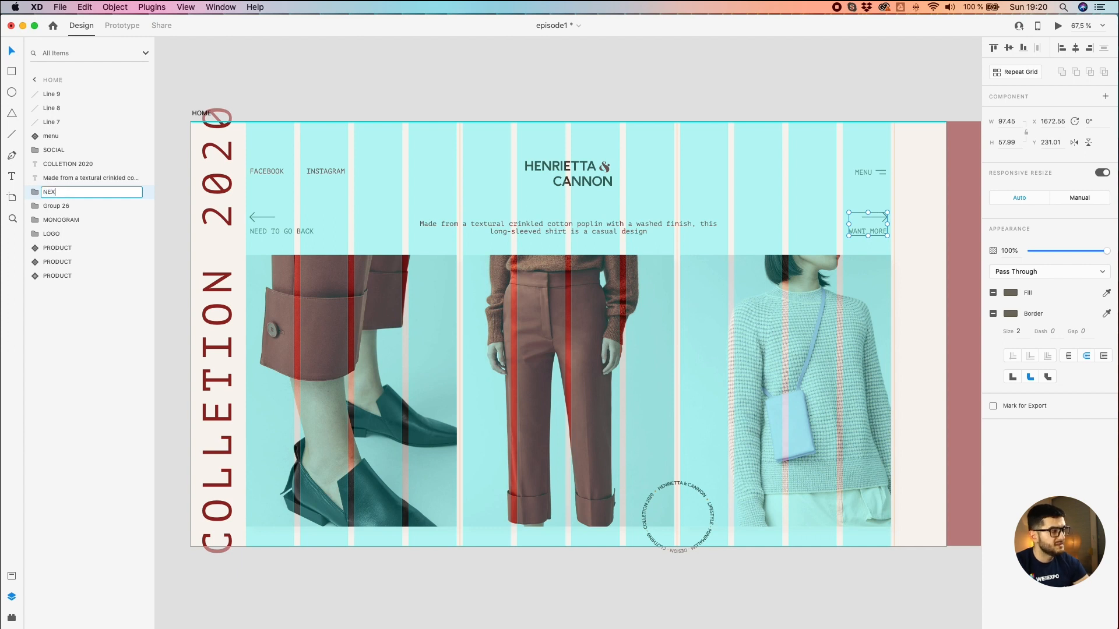
text(T)
Step: Rename the group containing the NEED TO GO BACK label and its arrow as BACK
click(54, 207)
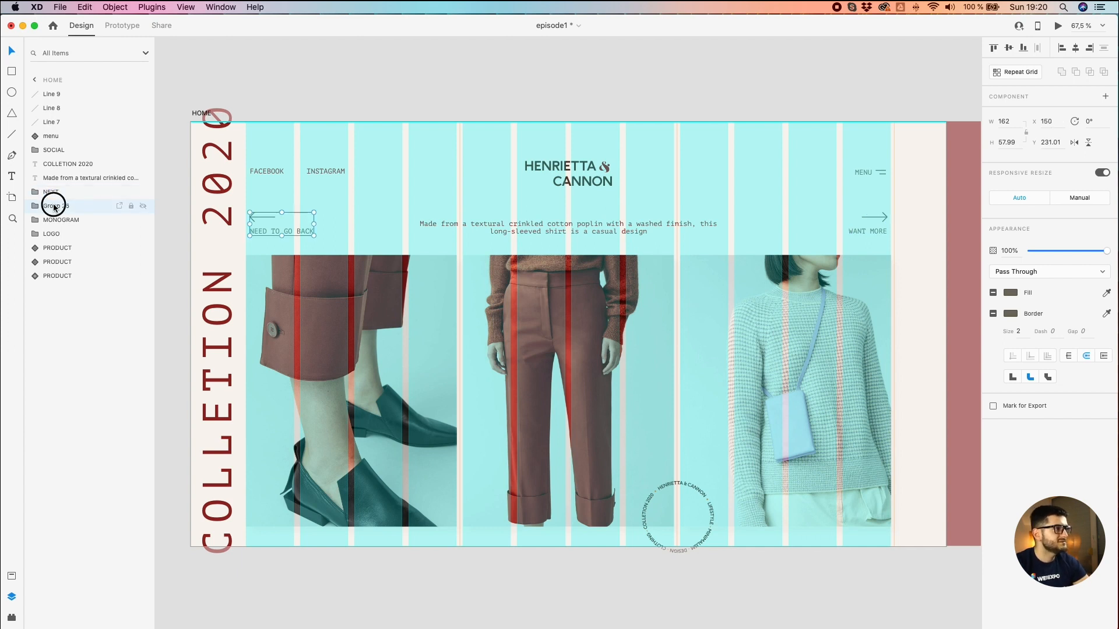
double_click(54, 207)
text(BACK)
key(Return)
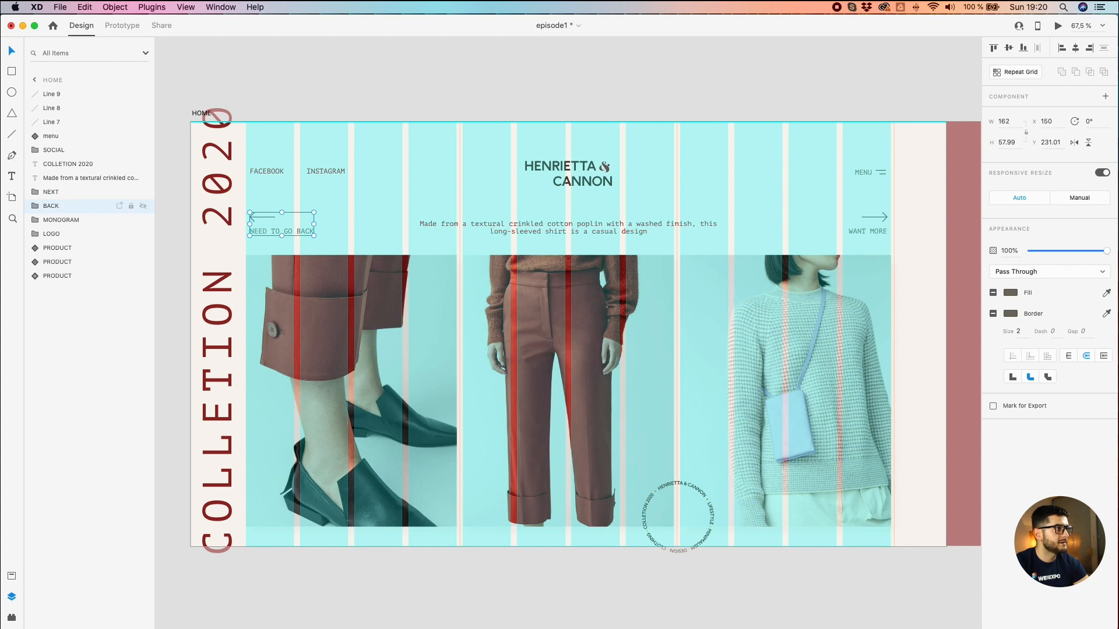
Step: Check which artboard elements the MONOGRAM, LOGO and PRODUCT layers correspond to
click(76, 222)
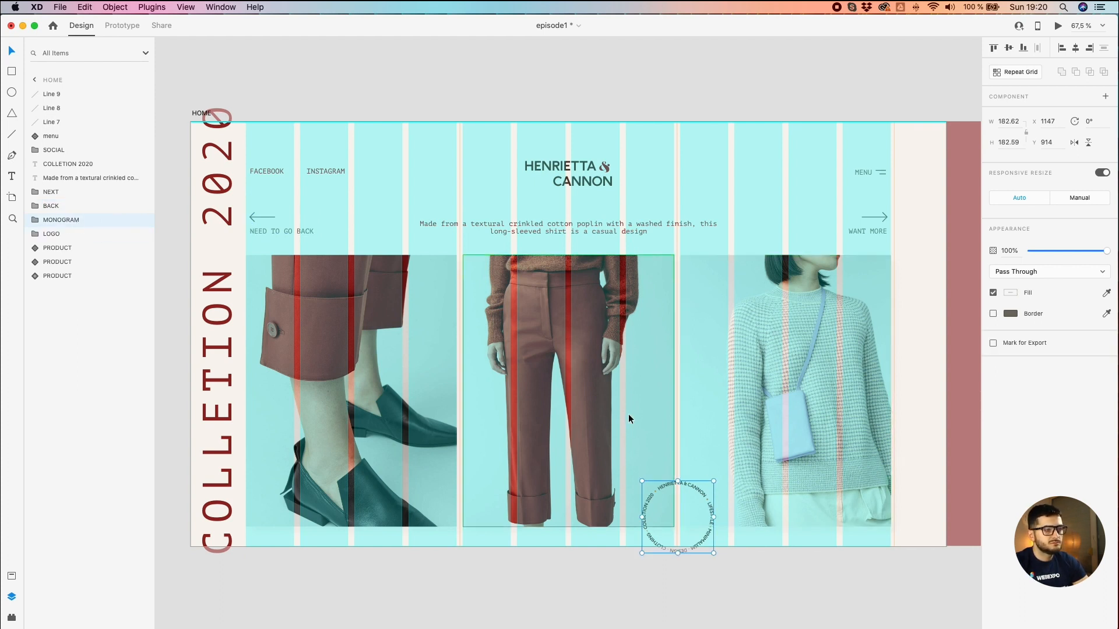
click(84, 235)
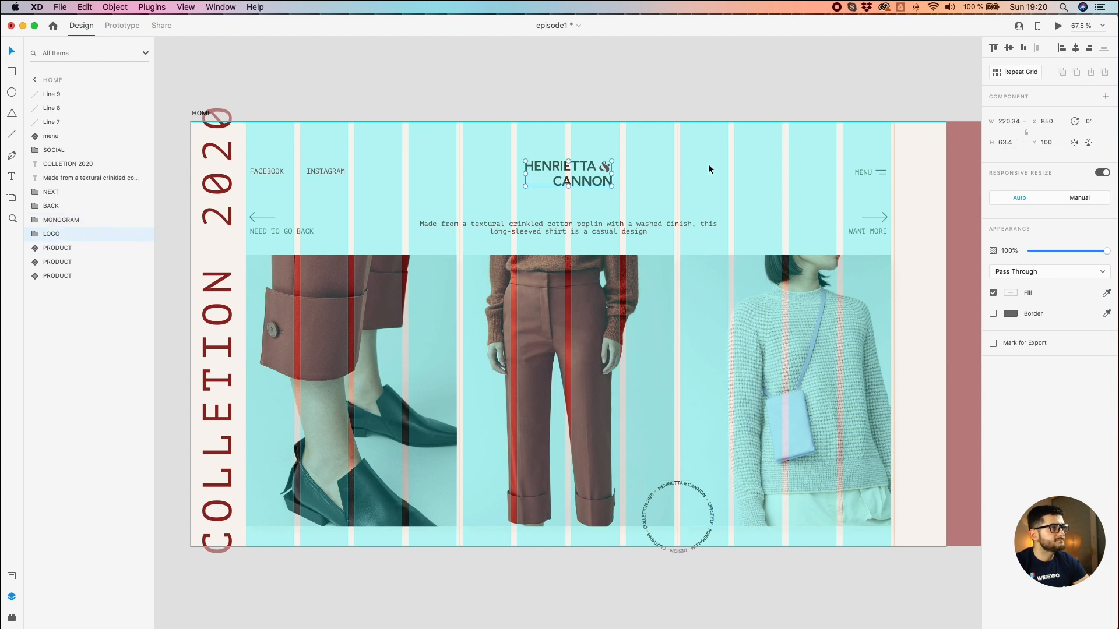
click(67, 250)
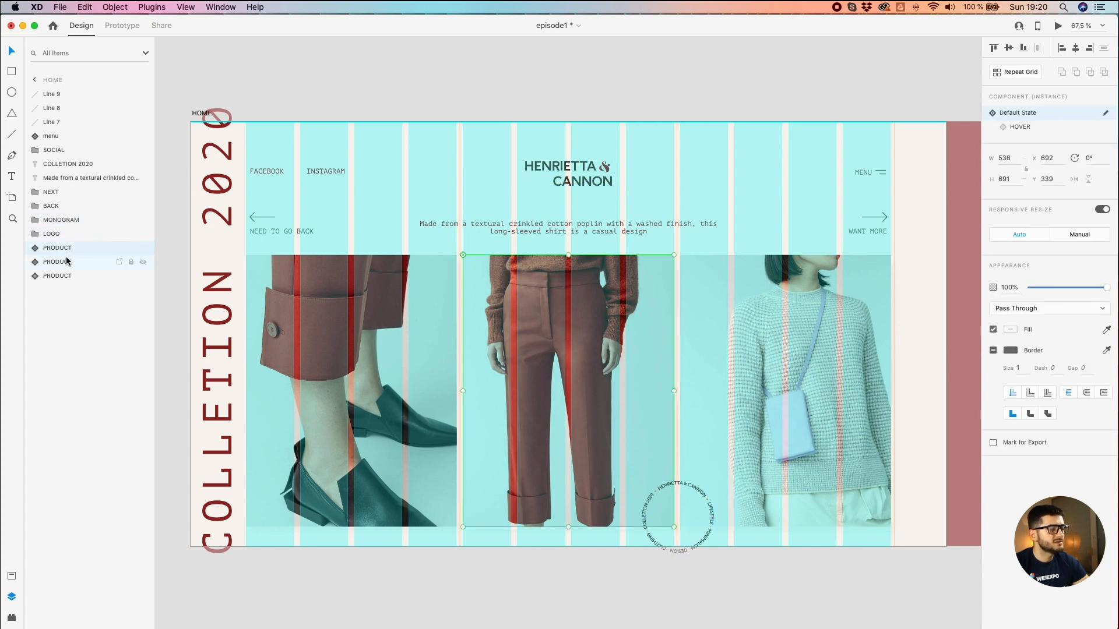
click(64, 265)
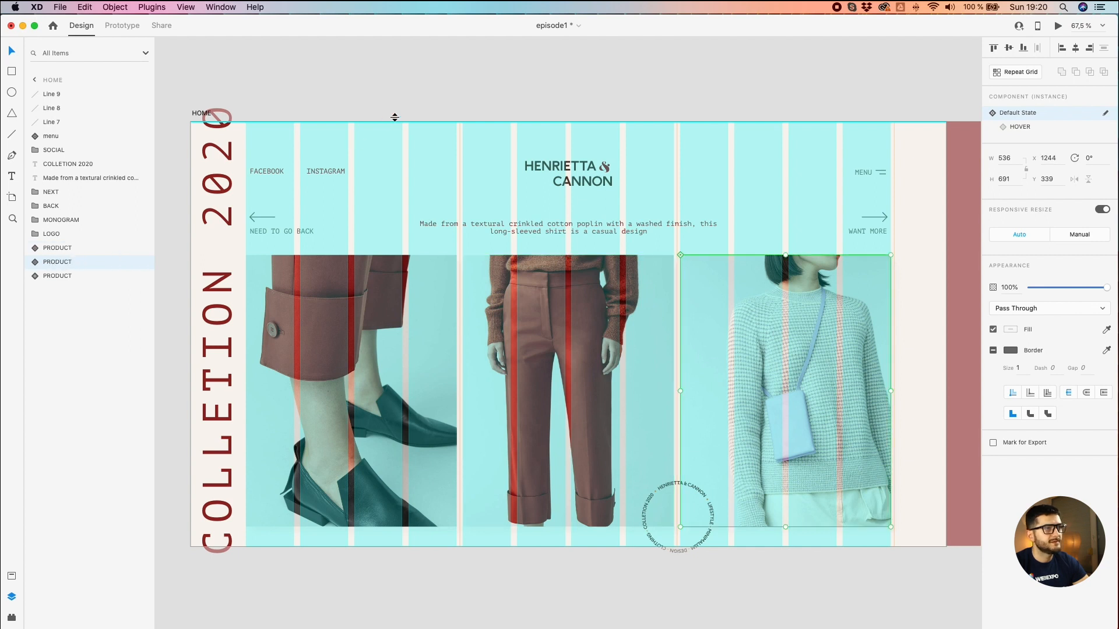
scroll(397, 120, down, 3)
click(451, 77)
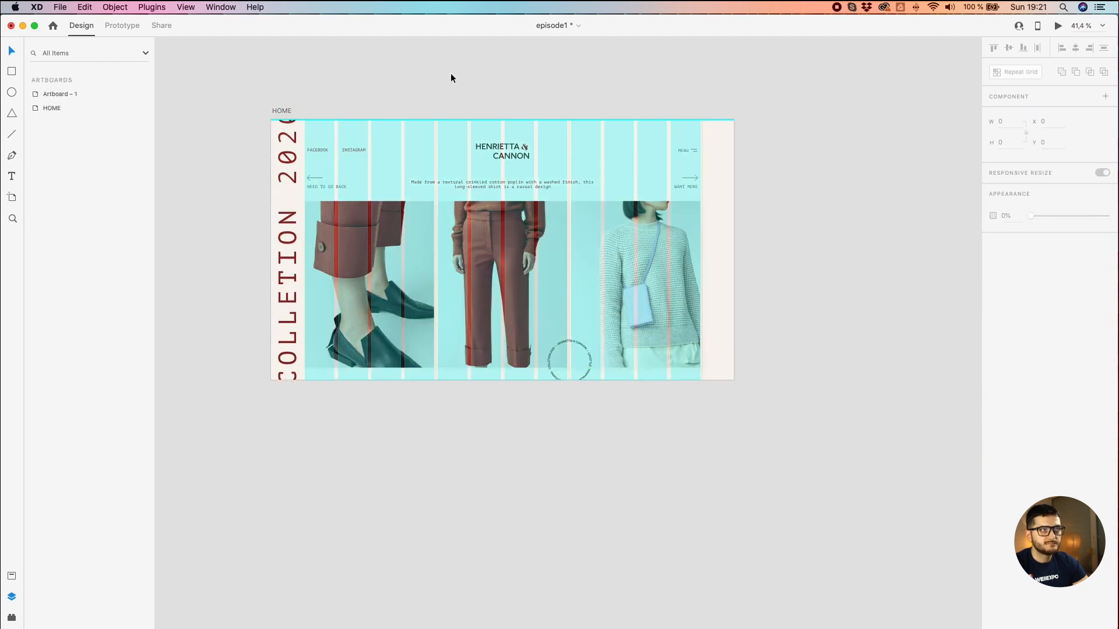
Step: Preview the HOME artboard in a smaller window, test opening and closing the menu, and dismiss the preview
click(275, 111)
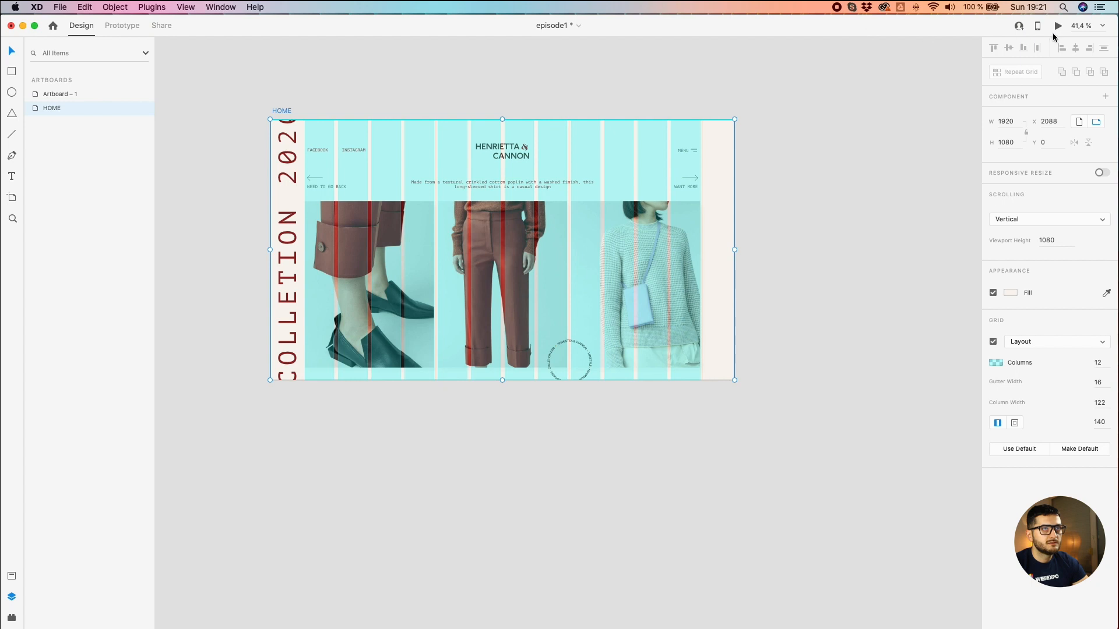
click(1058, 26)
drag(2, 19, 372, 219)
drag(464, 229, 315, 42)
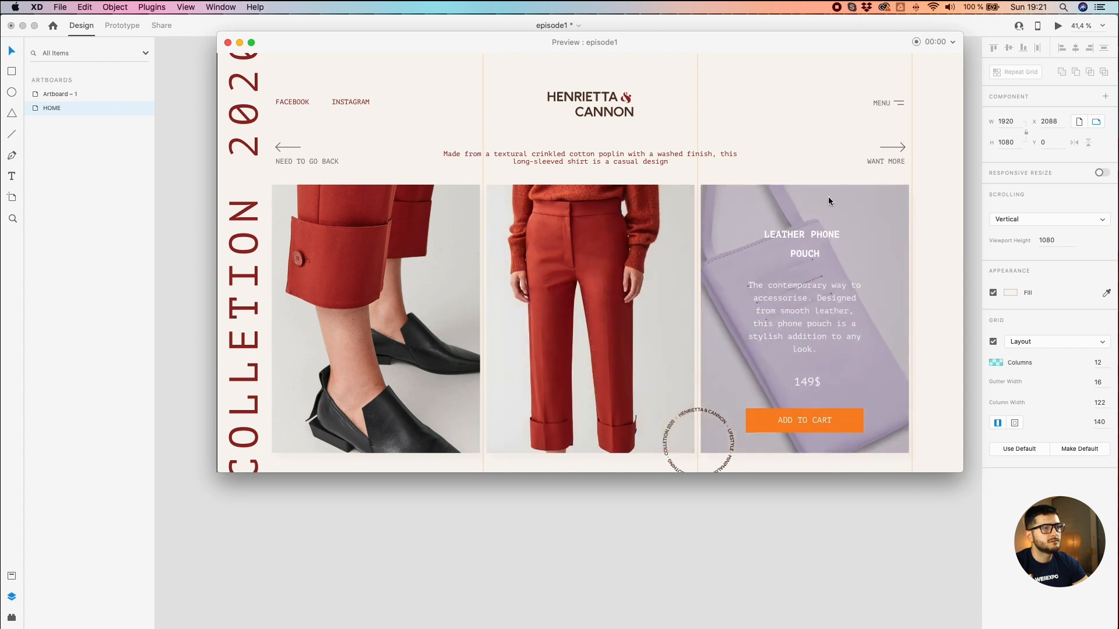
click(898, 102)
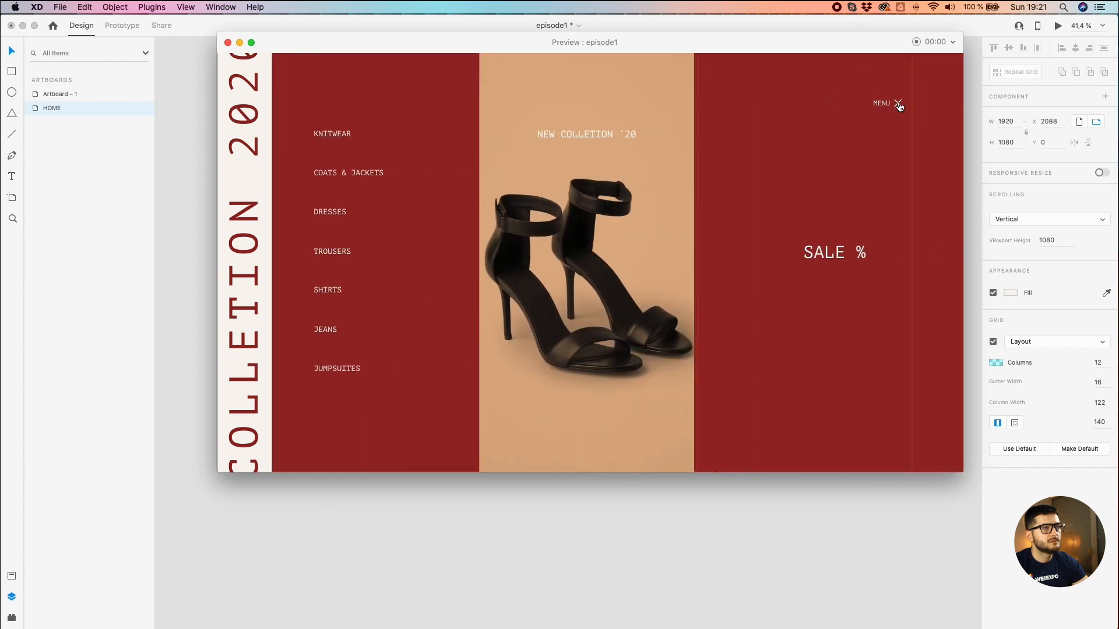
click(897, 103)
click(898, 104)
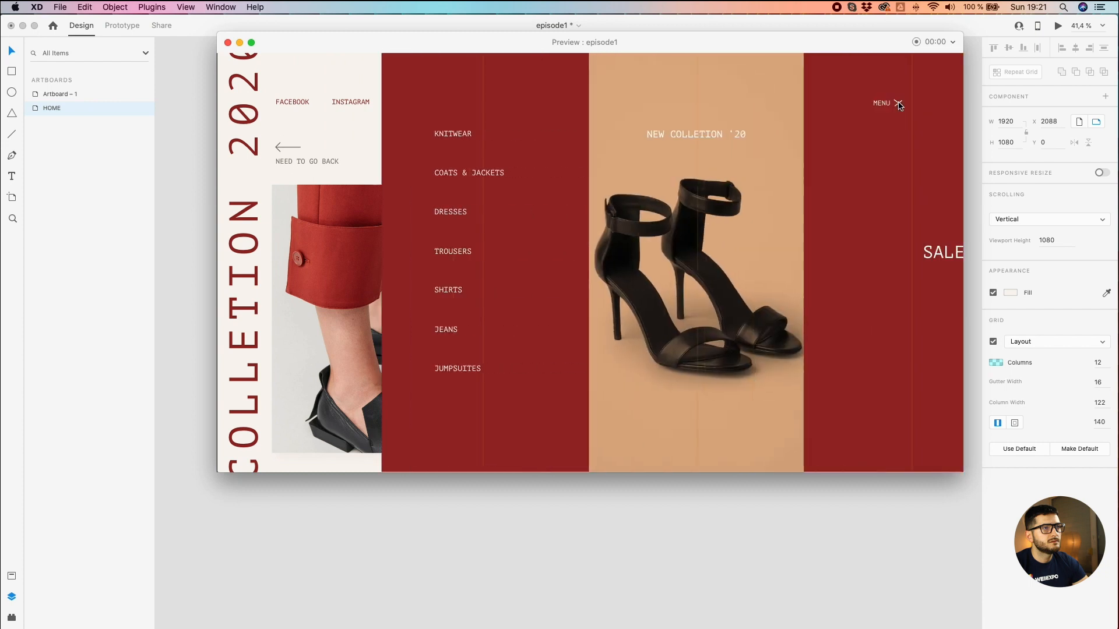
click(899, 105)
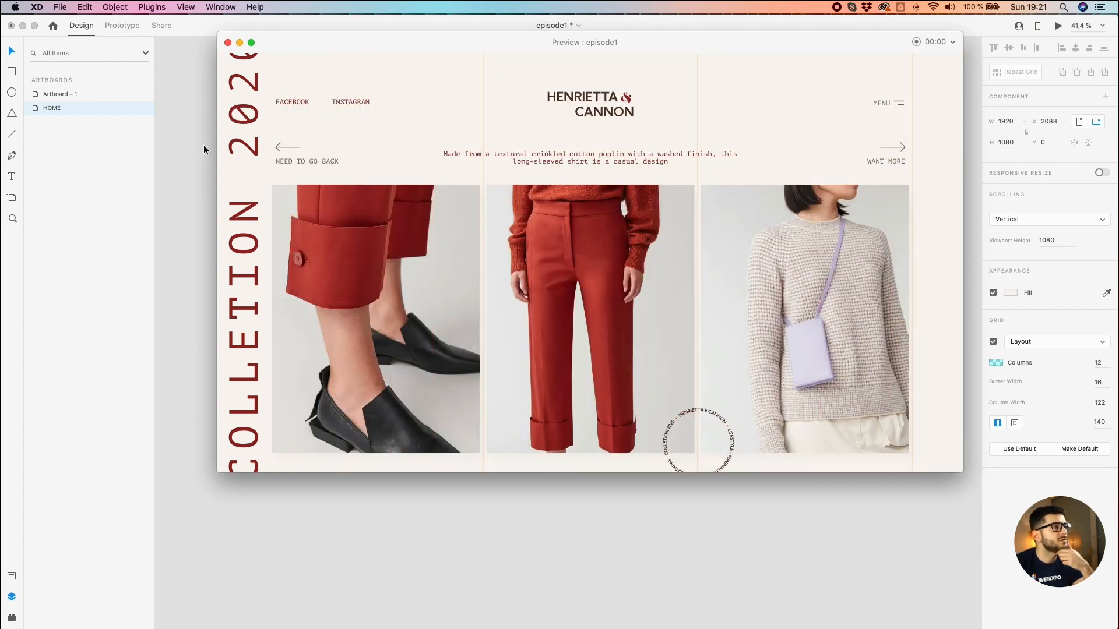
click(41, 110)
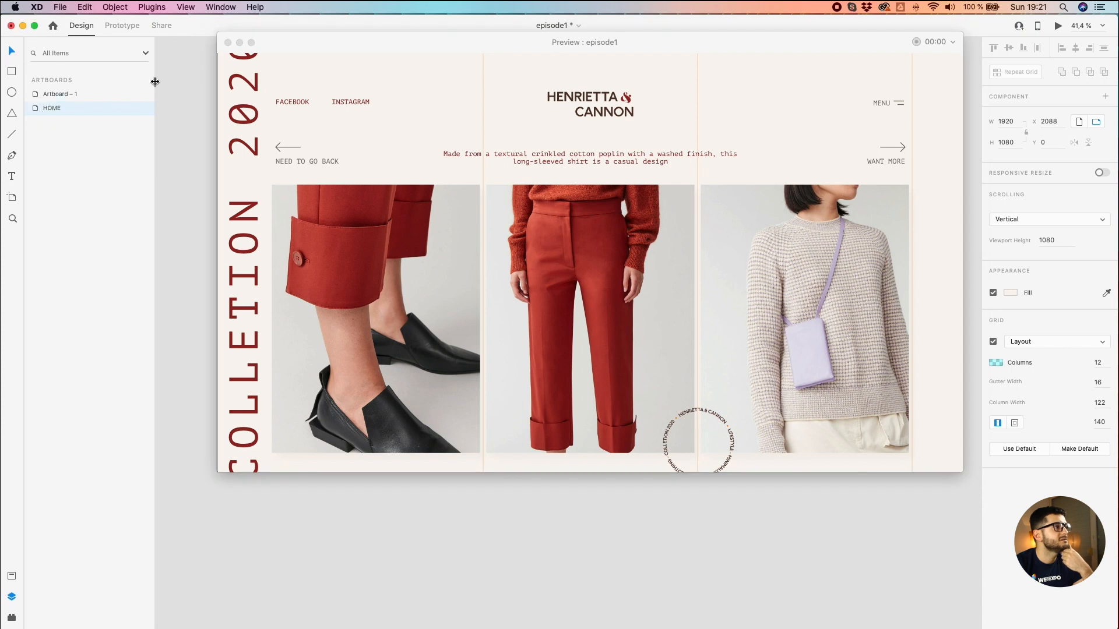
click(238, 44)
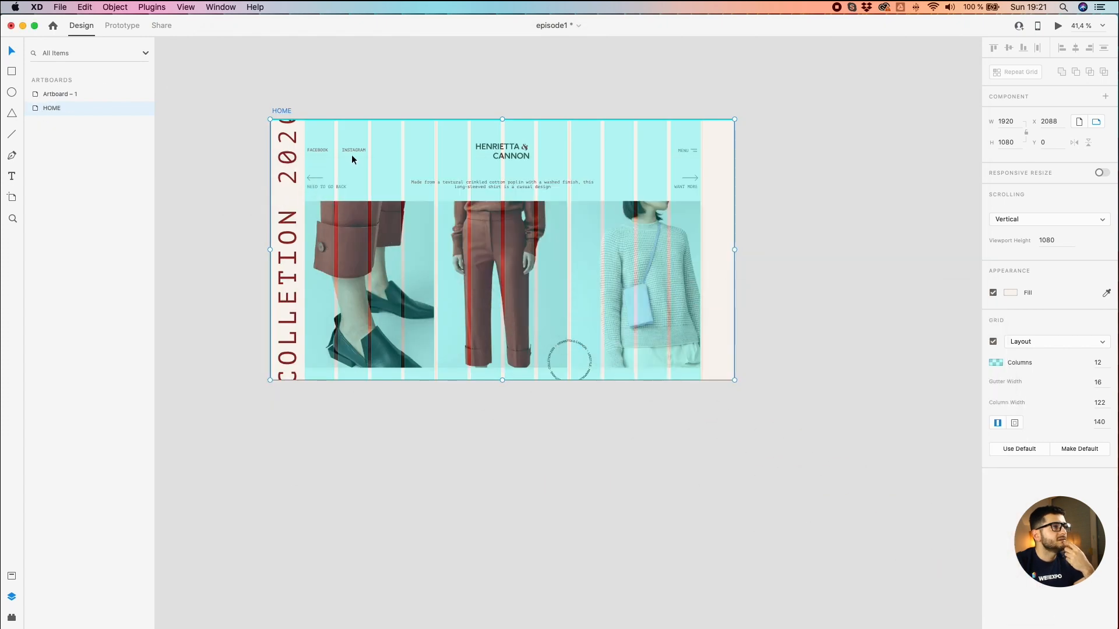
Step: Move the menu component to the top of the HOME artboard's layers, above all three lines
double_click(52, 109)
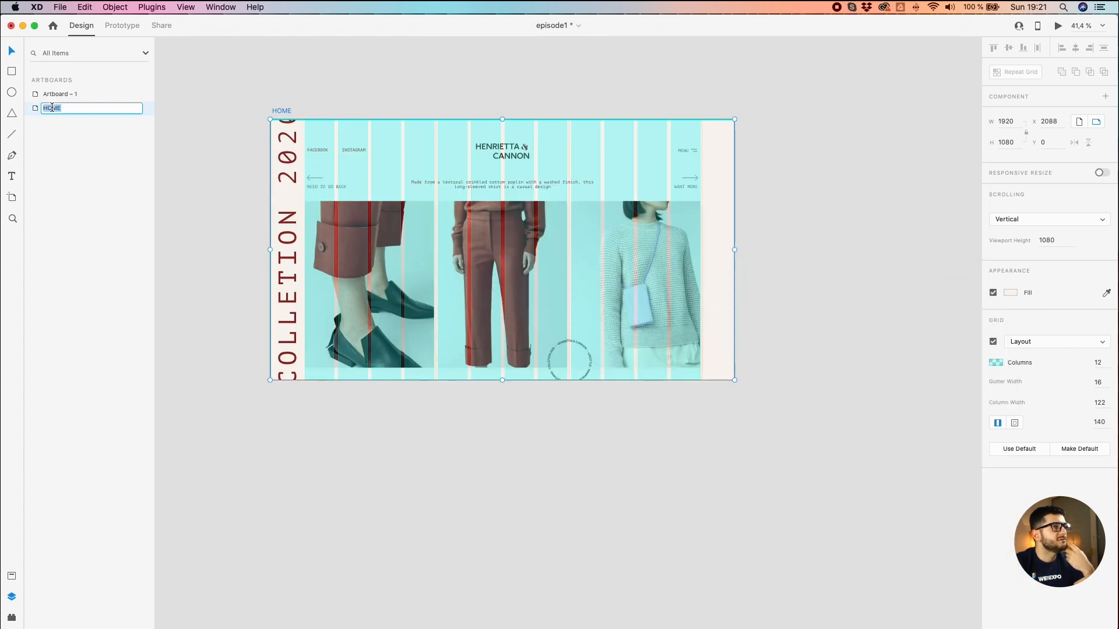
double_click(36, 109)
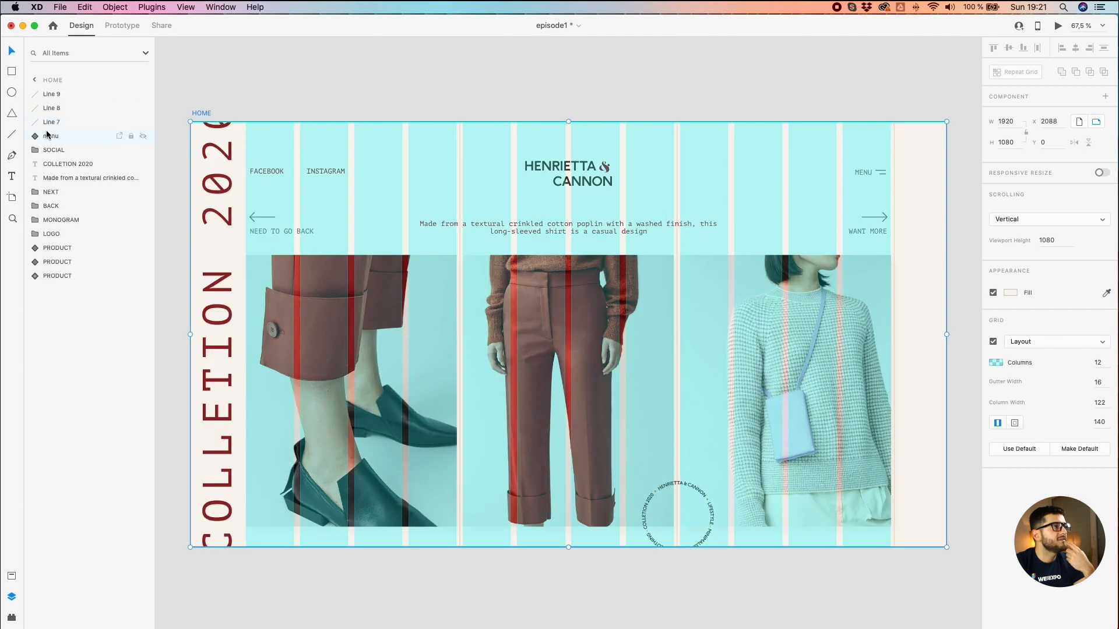
click(49, 137)
drag(34, 135, 34, 95)
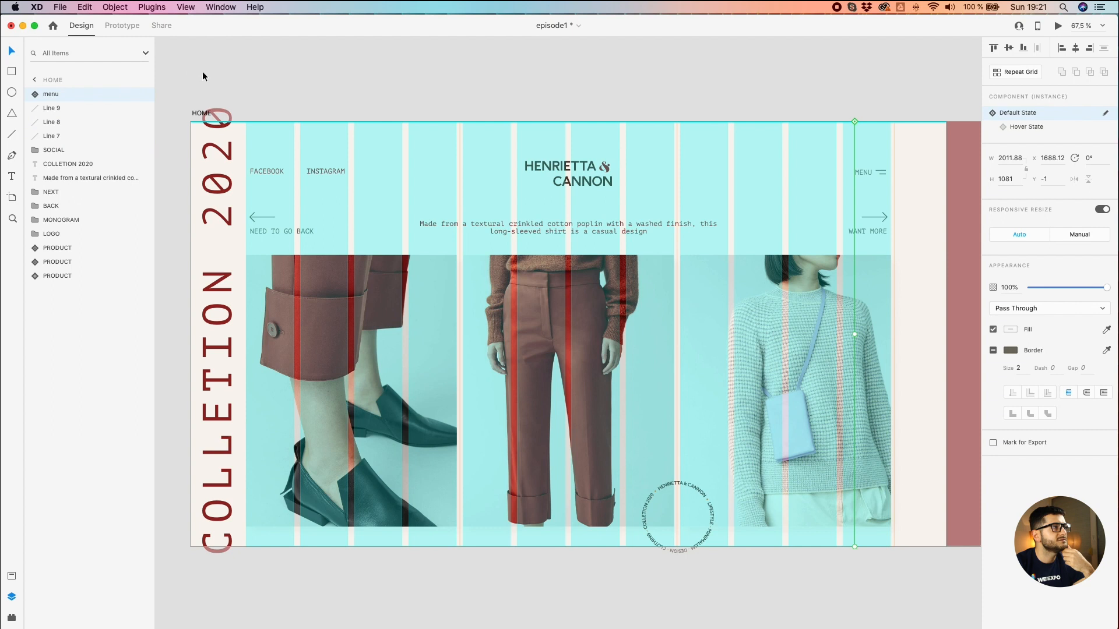
Step: Preview the HOME artboard again in a reduced window and test the menu's opening and closing over the divider lines
click(189, 115)
click(203, 113)
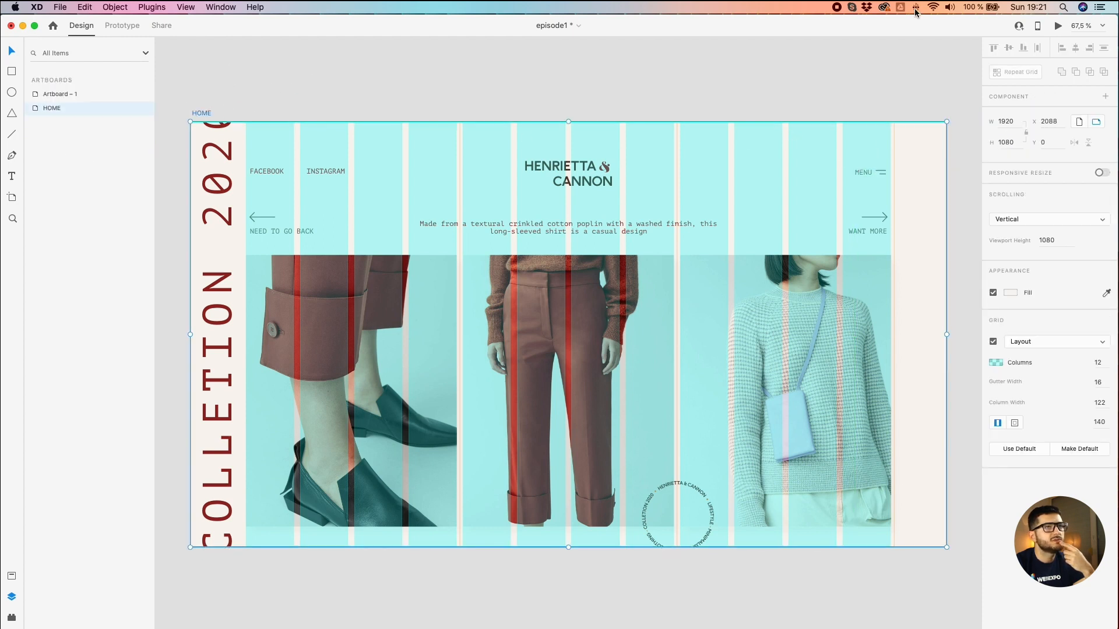
click(1056, 27)
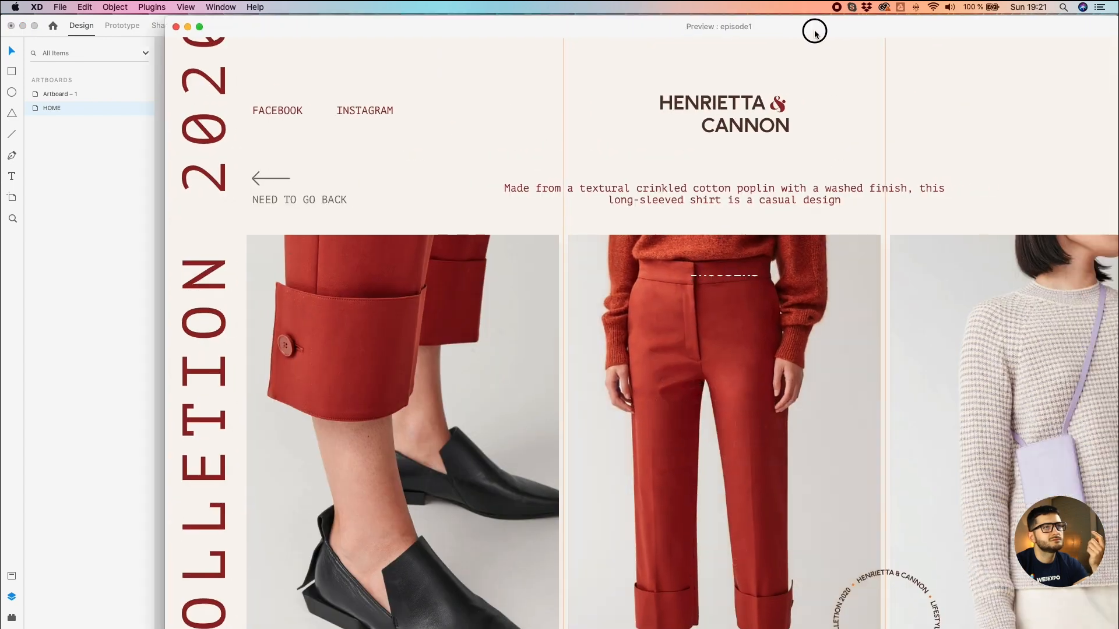
double_click(815, 32)
click(1004, 123)
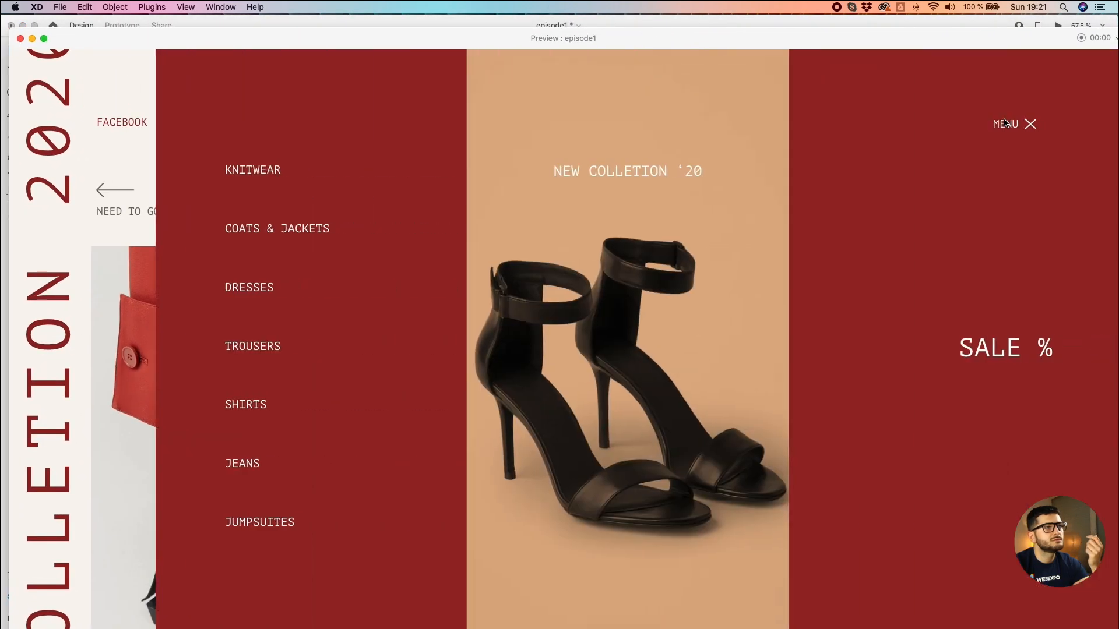
drag(9, 29, 384, 235)
drag(507, 243, 280, 37)
click(815, 98)
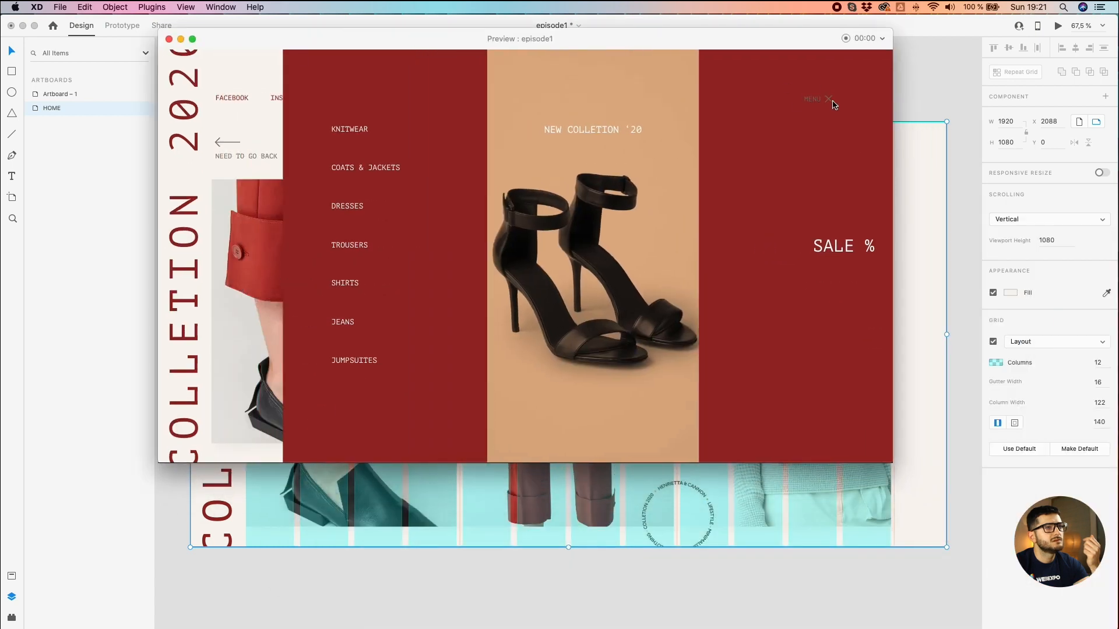
click(816, 100)
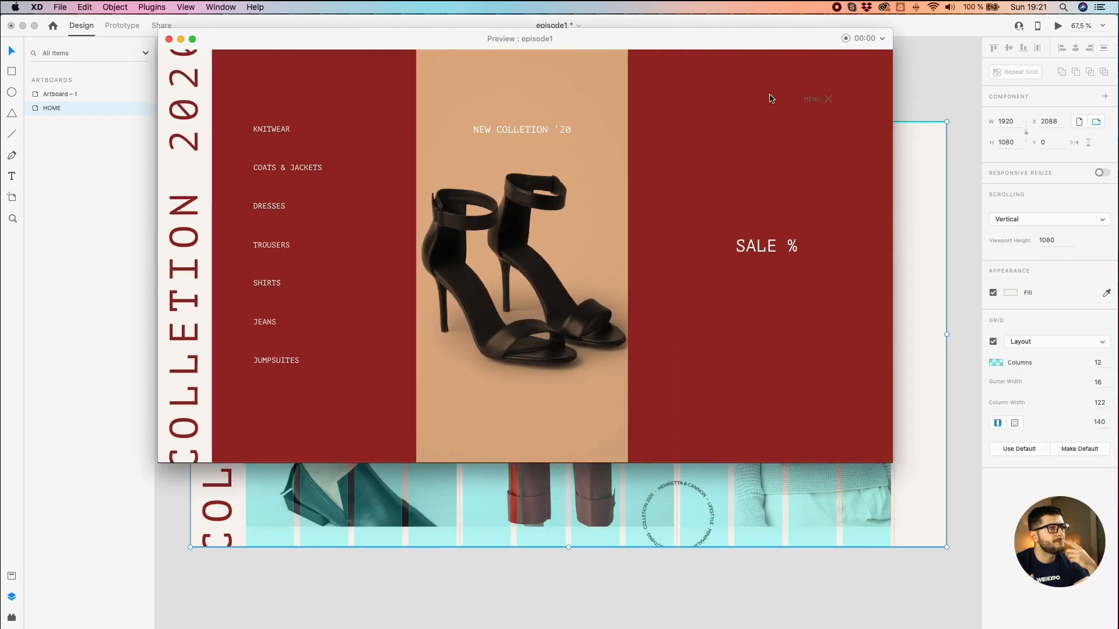
Step: Dismiss the preview and inspect the OVERLAY layer inside the shoe PRODUCT component's default state
click(168, 39)
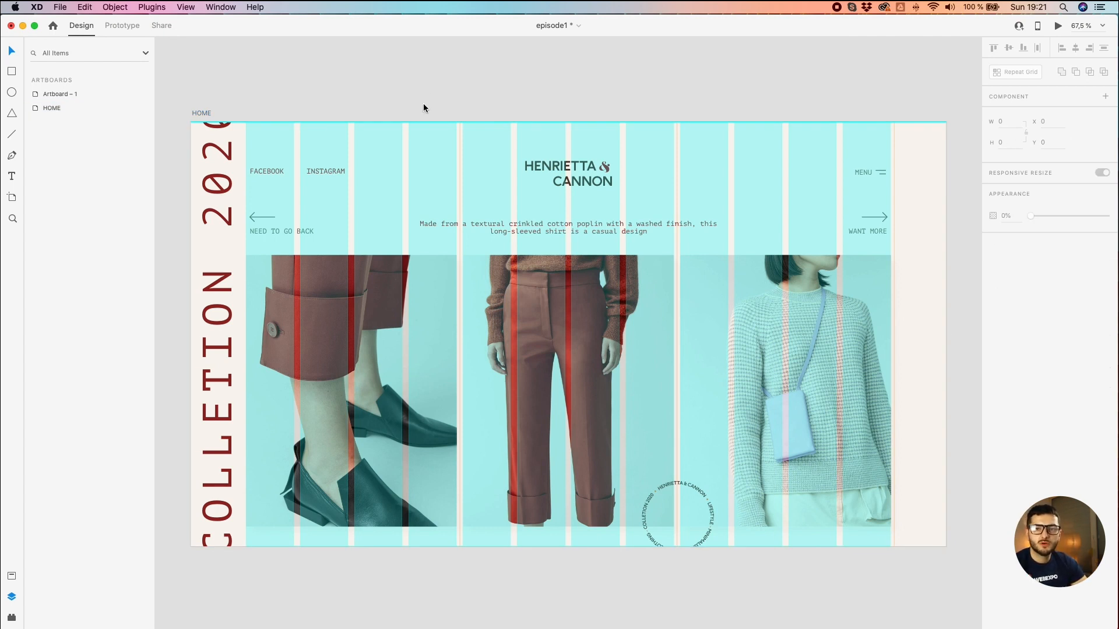
scroll(423, 103, down, 3)
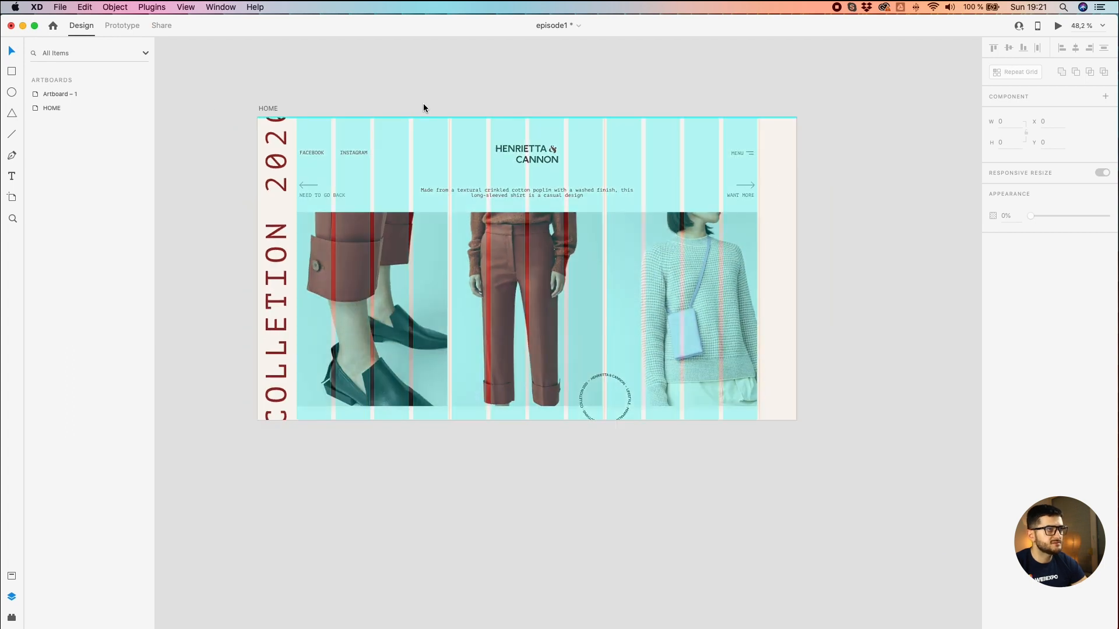
click(206, 270)
click(343, 286)
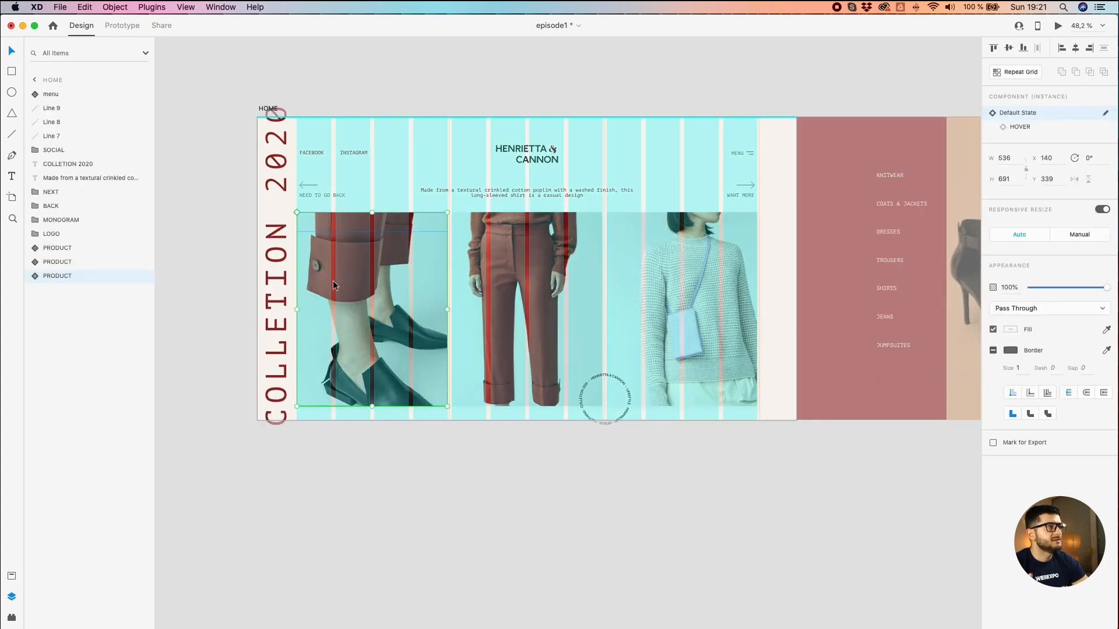
click(30, 275)
click(67, 305)
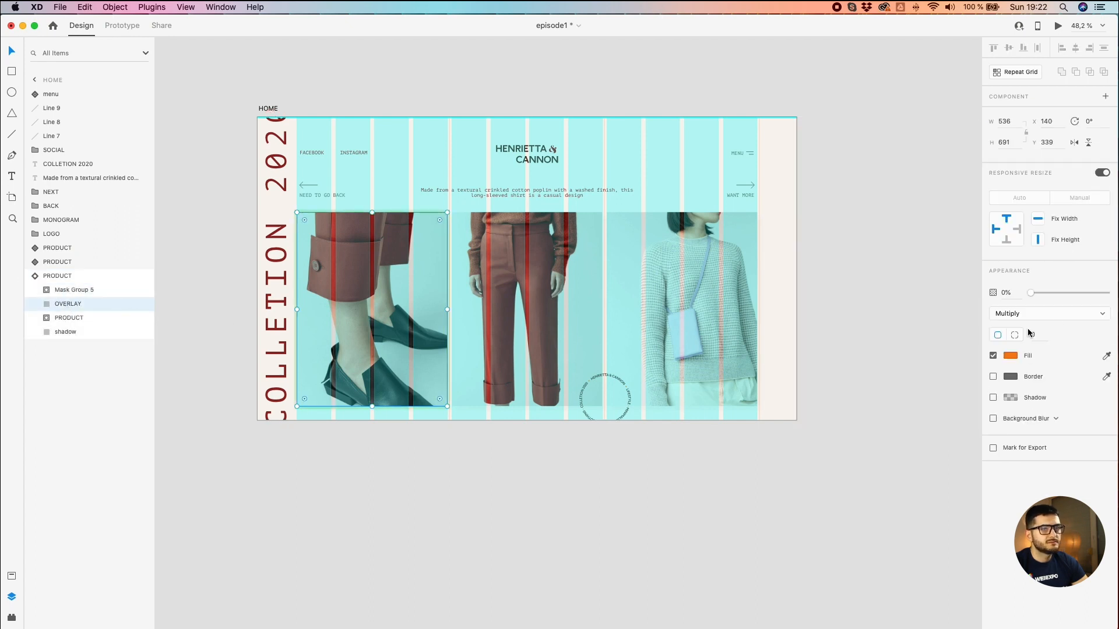
Step: Switch the shoe PRODUCT component to its HOVER state and set its OVERLAY layer's opacity to 33%
click(495, 87)
click(340, 256)
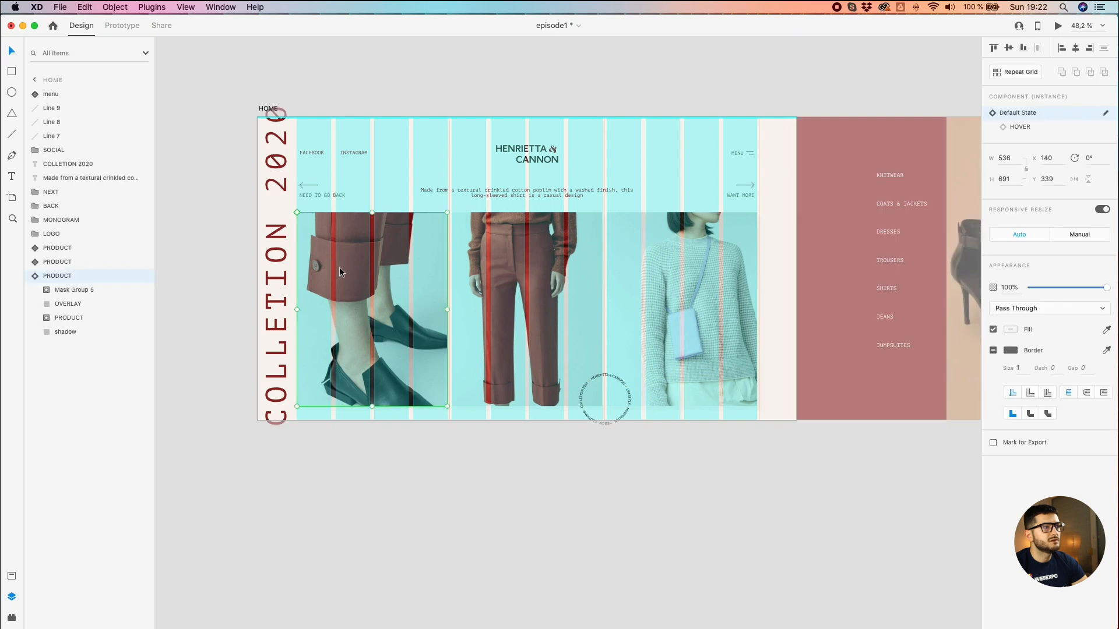
click(1035, 133)
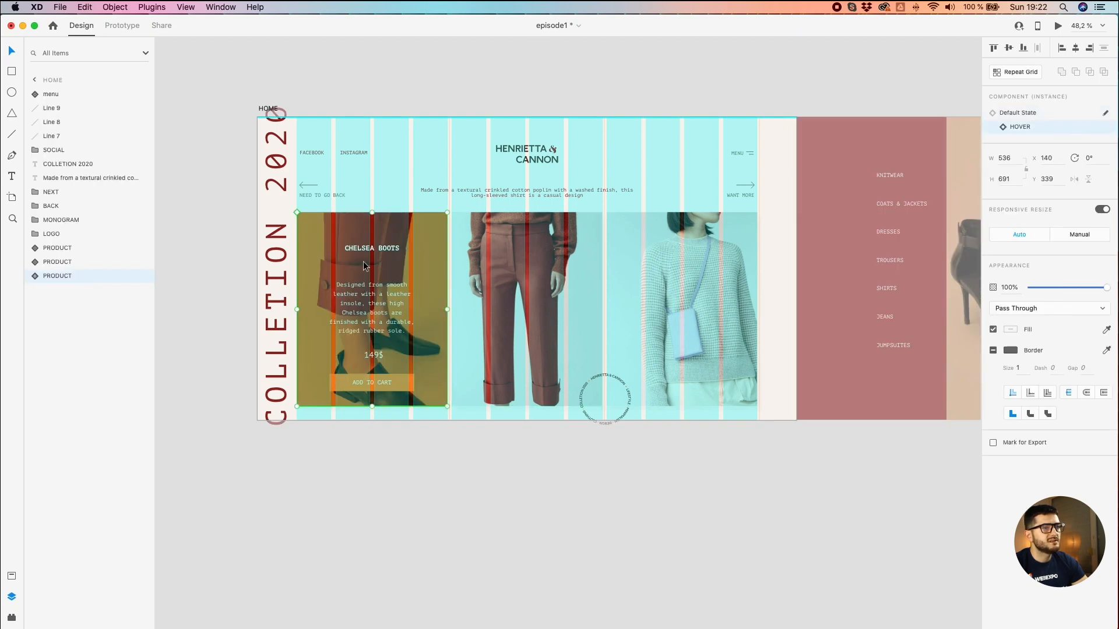
scroll(332, 273, up, 5)
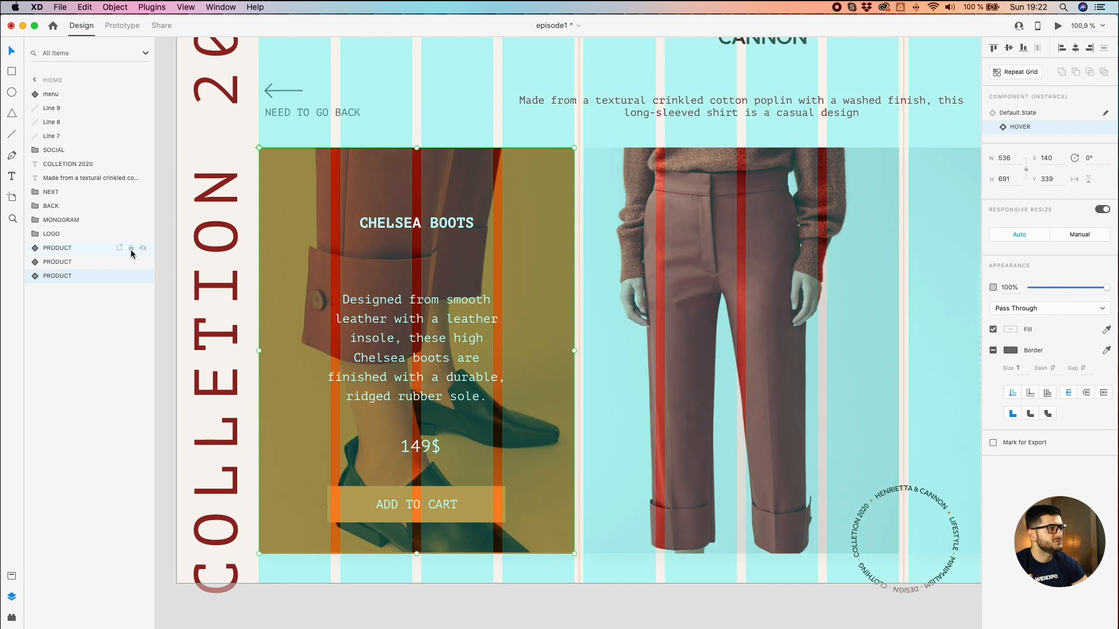
click(33, 277)
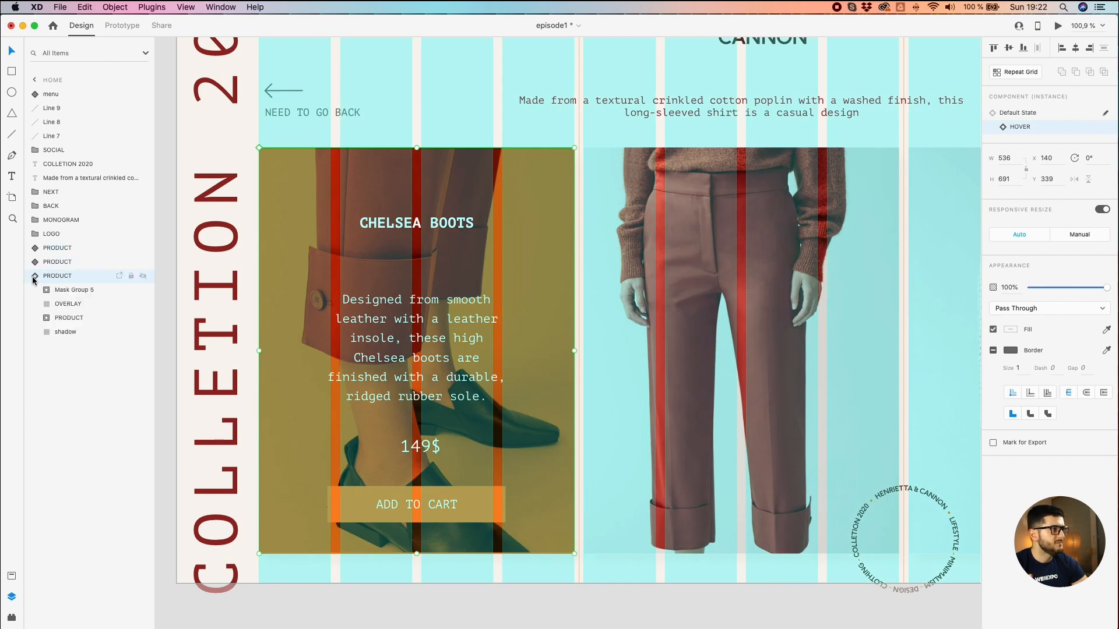
click(64, 305)
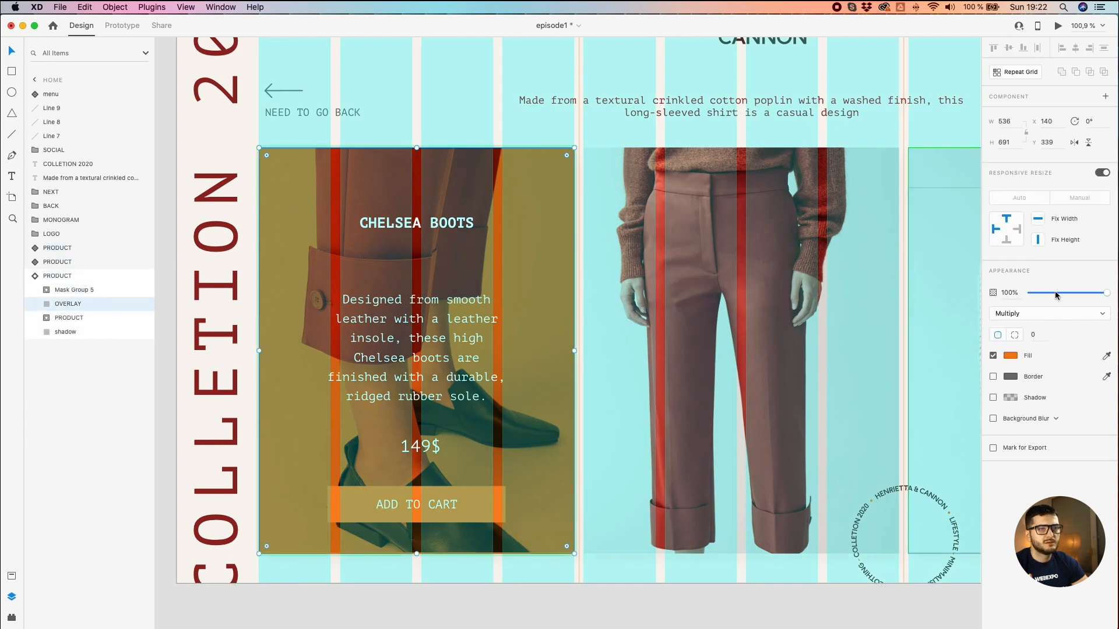
click(1047, 293)
drag(1049, 295, 1056, 294)
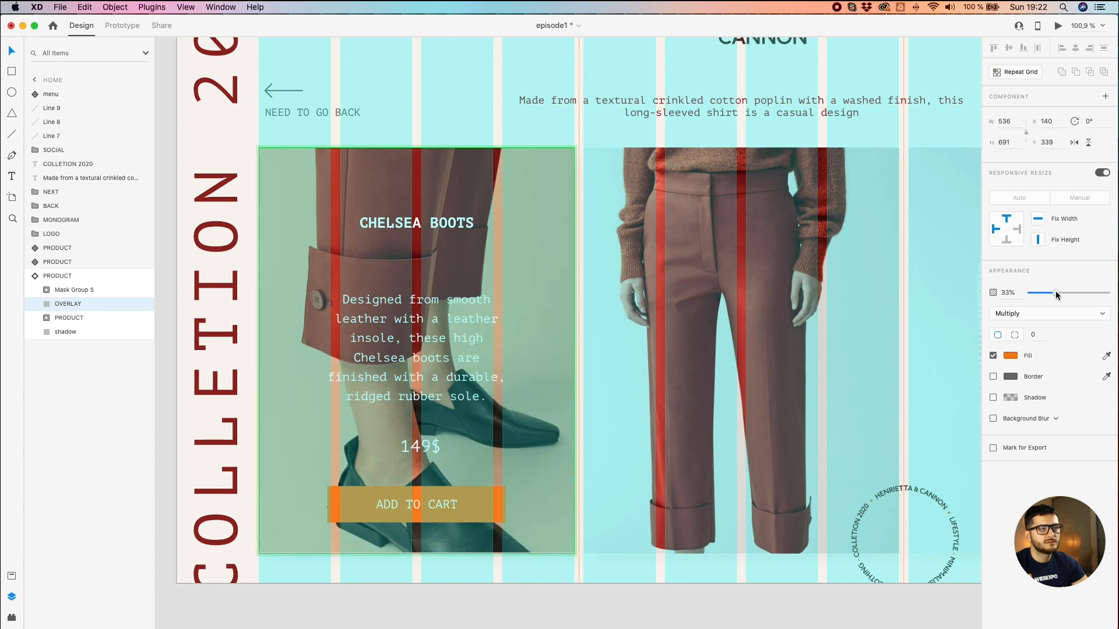
Step: Return the shoe product to Default State, switch the trousers product to HOVER, and check its OVERLAY layer
click(583, 108)
click(498, 207)
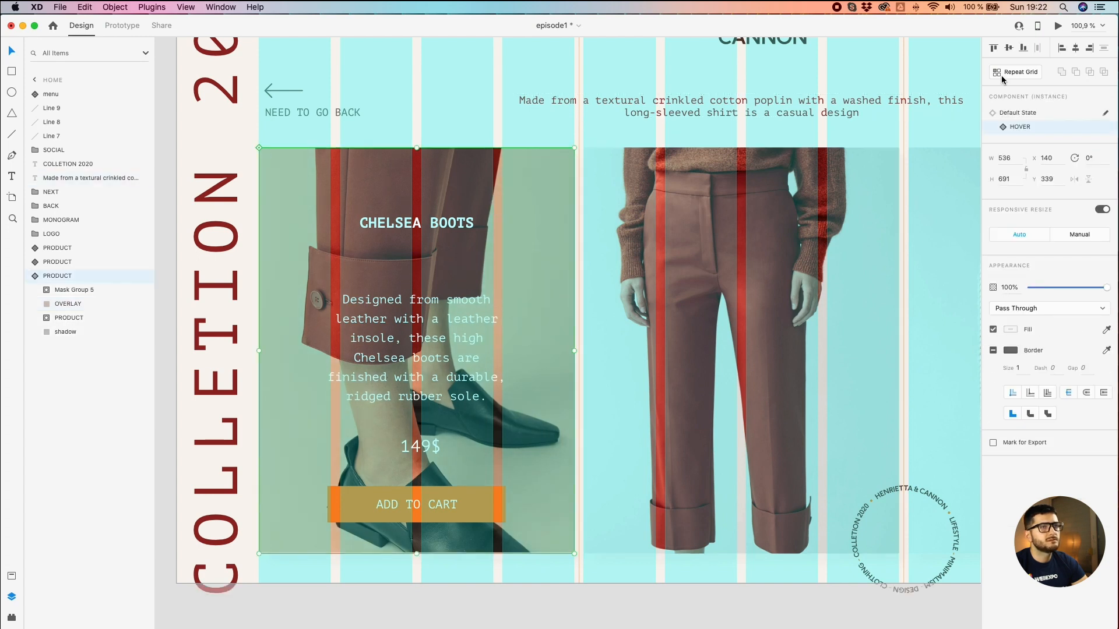
click(1000, 113)
click(876, 182)
click(1033, 126)
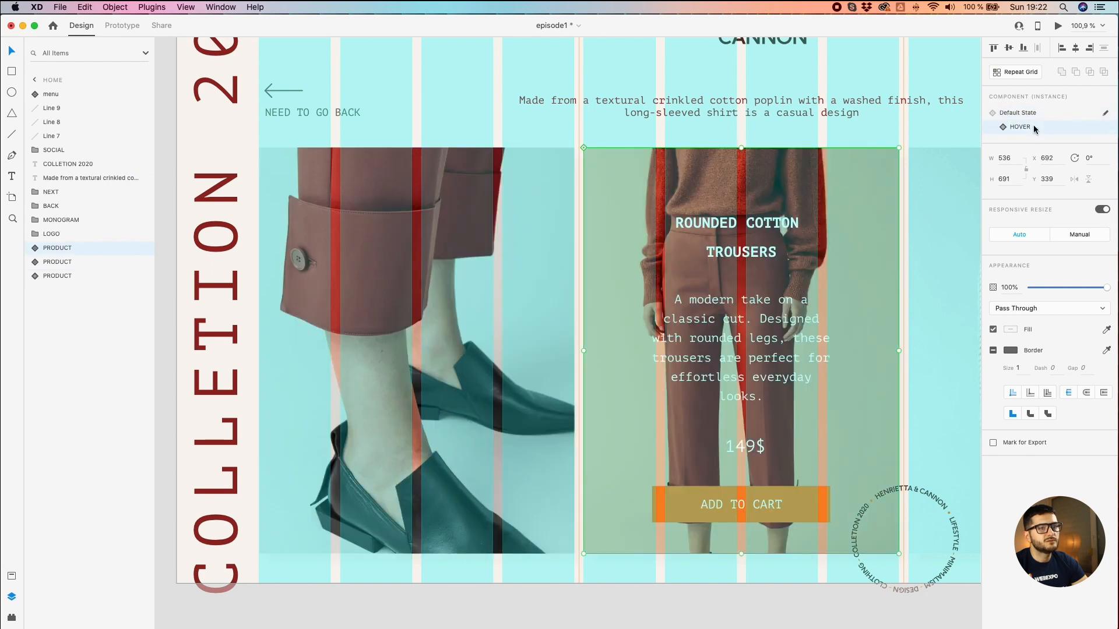
click(31, 250)
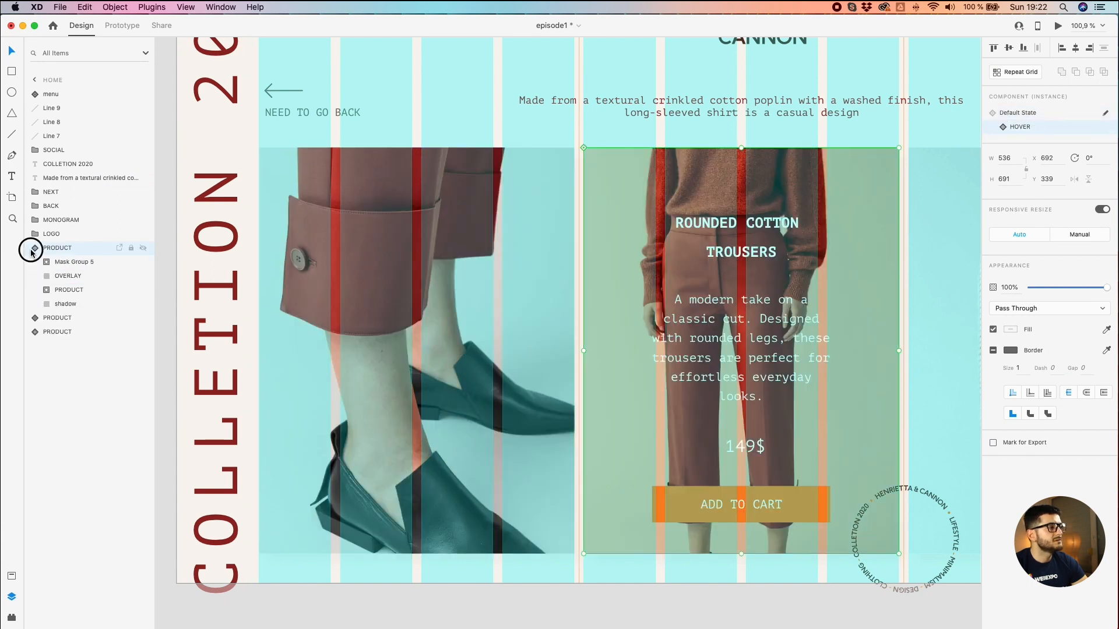
click(68, 276)
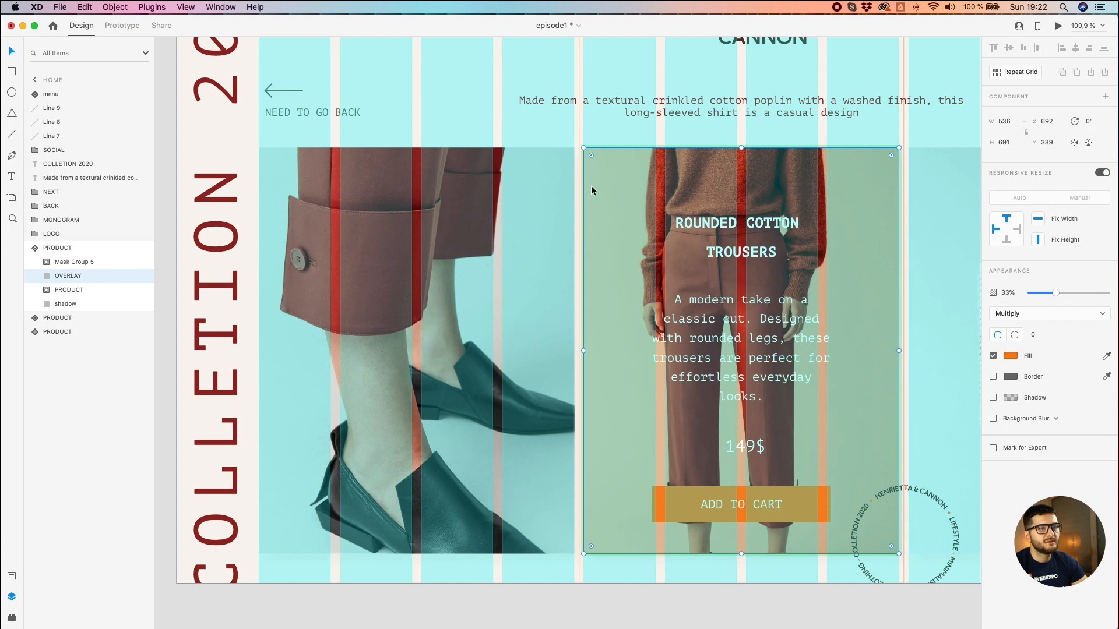
Step: Move the shoe and sweater PRODUCT components together out of the HOME artboard, straight down onto the pasteboard at about Y 1805
scroll(511, 169, down, 5)
scroll(263, 93, up, 2)
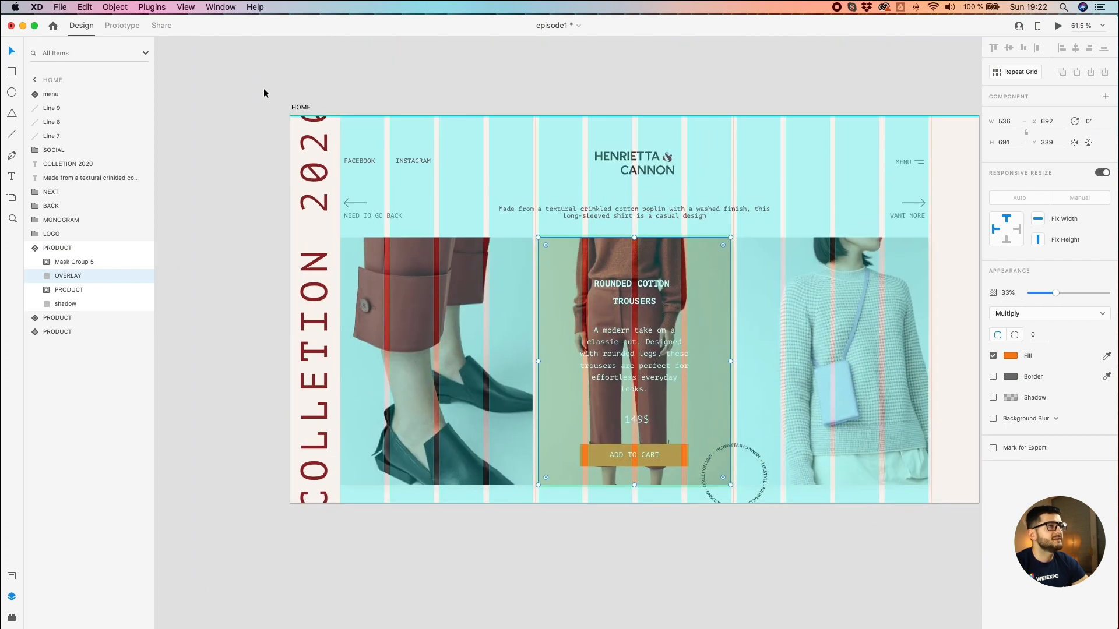
click(291, 104)
scroll(333, 103, down, 3)
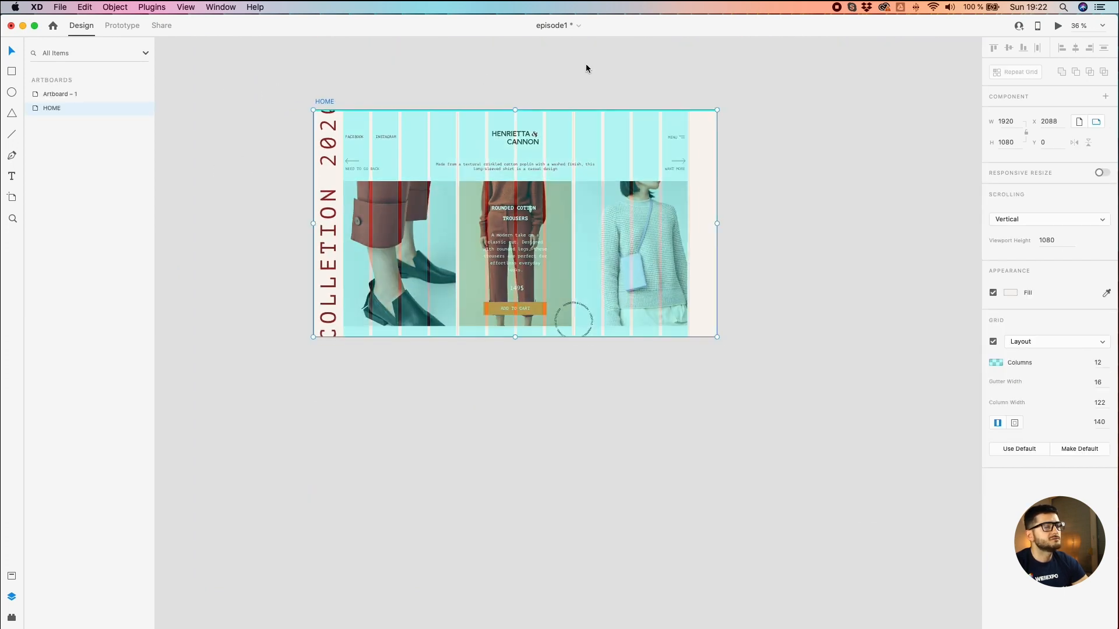
click(407, 215)
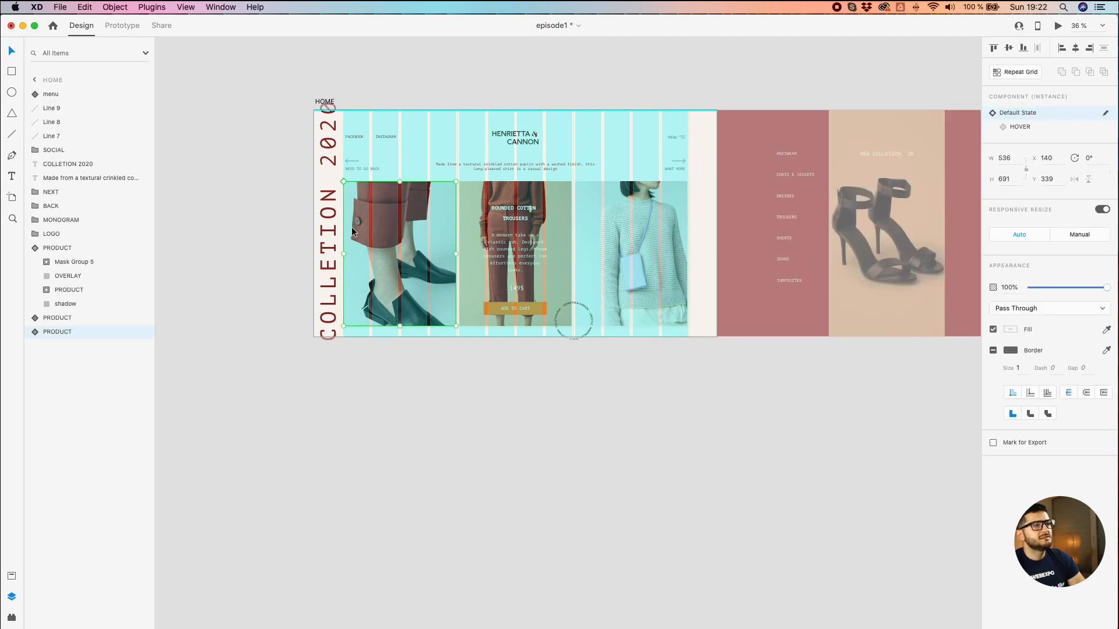
shift+click(635, 233)
scroll(595, 305, down, 3)
drag(612, 310, 612, 493)
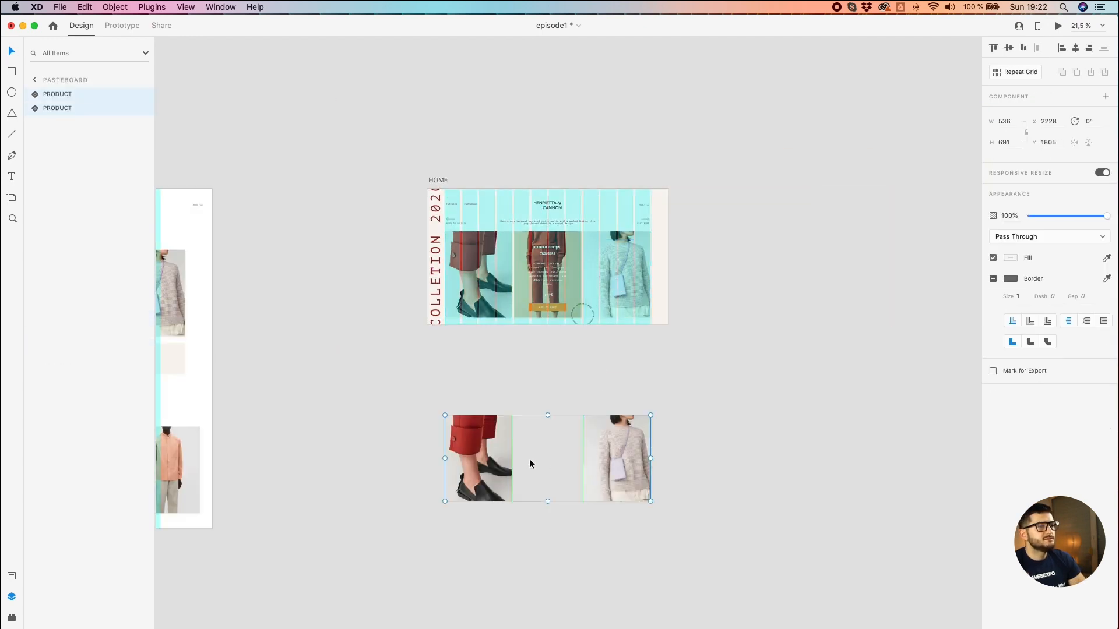
Step: Examine the shoe product on the pasteboard in its HOVER state, then return it to Default State
scroll(495, 452, up, 3)
click(574, 186)
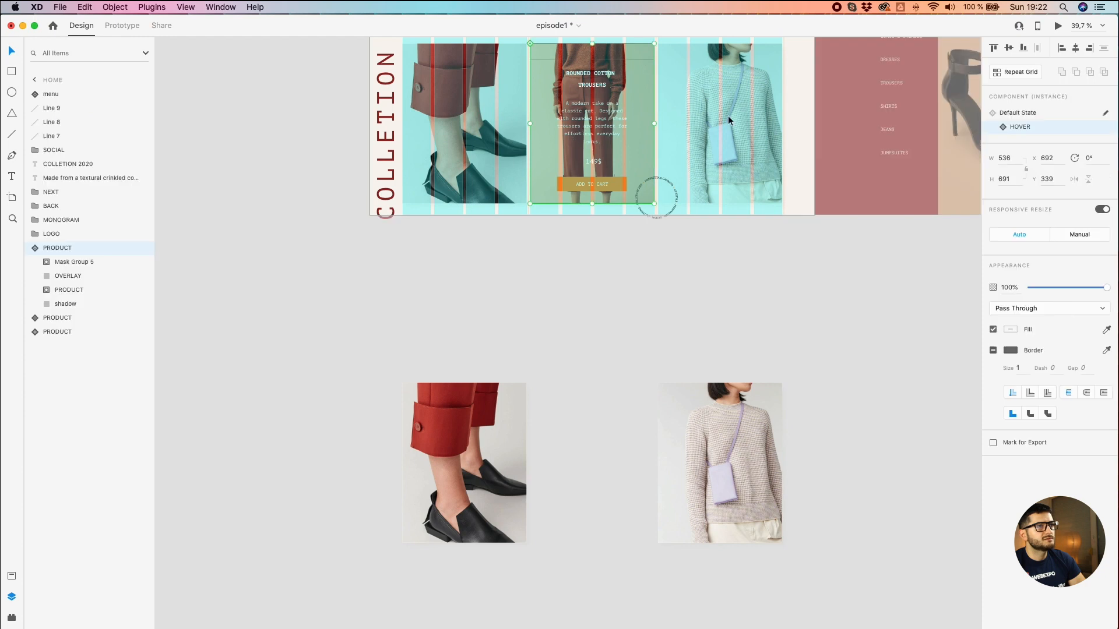
click(704, 289)
scroll(579, 245, down, 3)
click(464, 316)
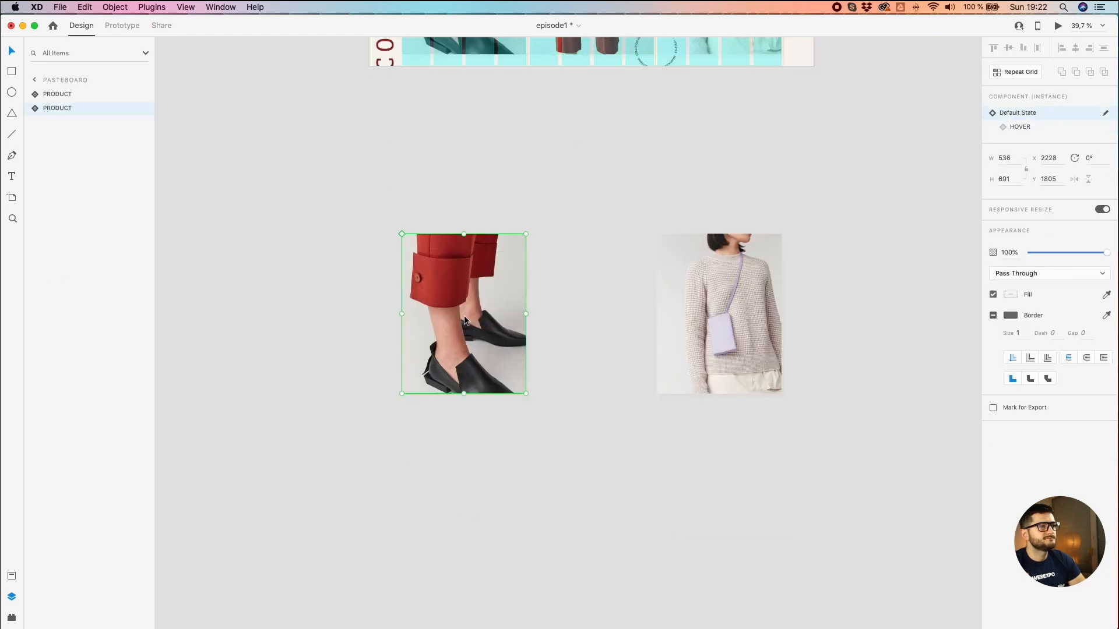
scroll(464, 316, up, 3)
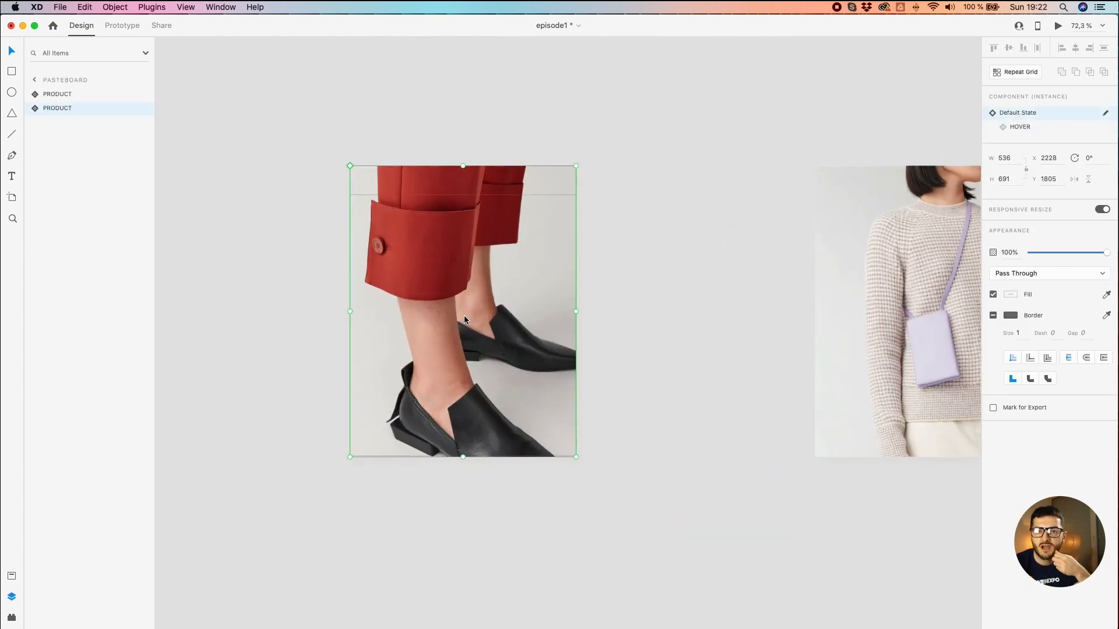
click(709, 114)
click(517, 222)
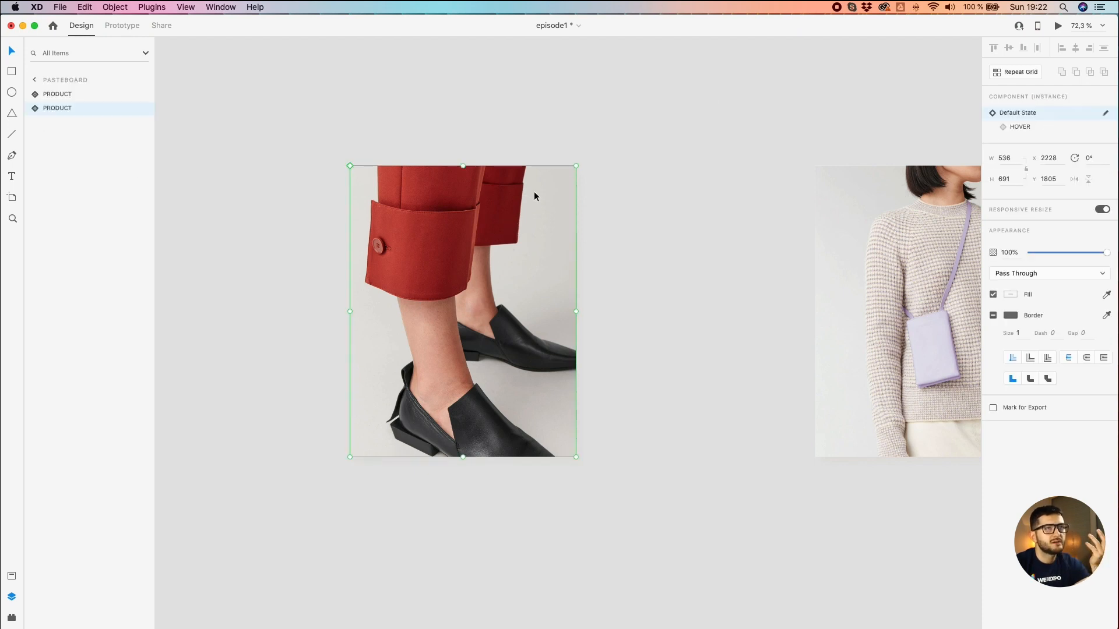
drag(663, 141, 351, 503)
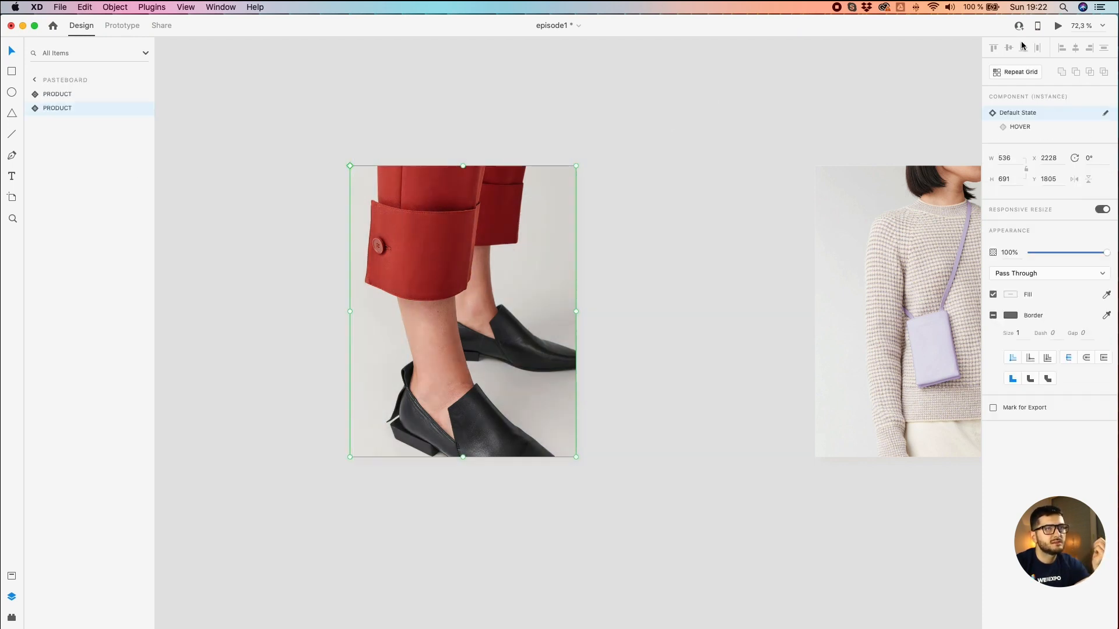
click(1018, 128)
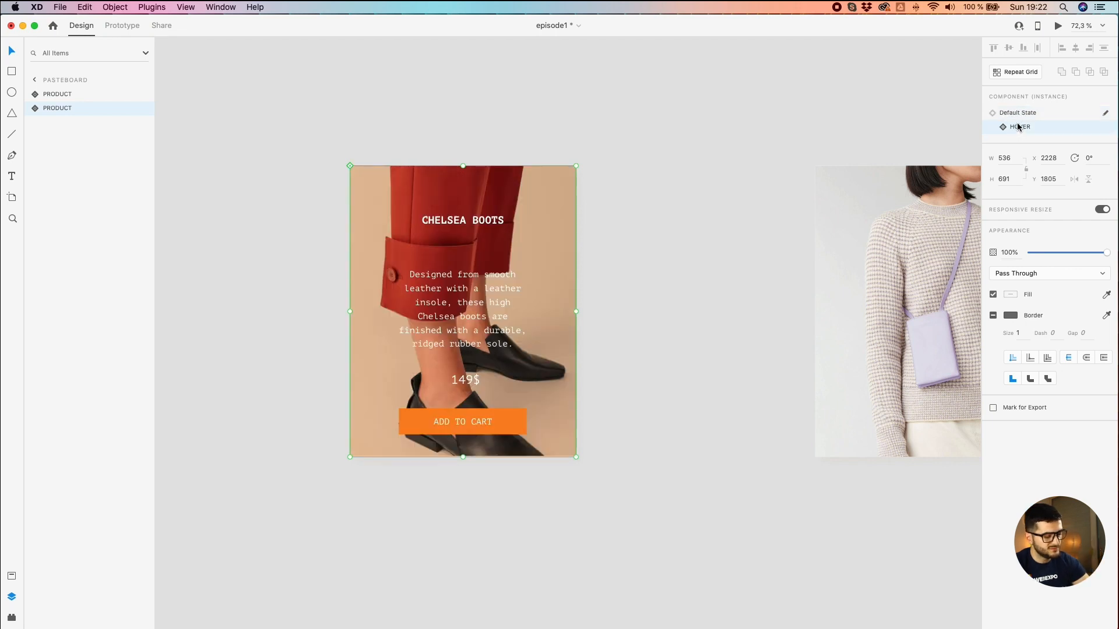
click(1019, 117)
Step: Draw a square about 252 by 252 between the two pasteboard products and make it a component
click(11, 71)
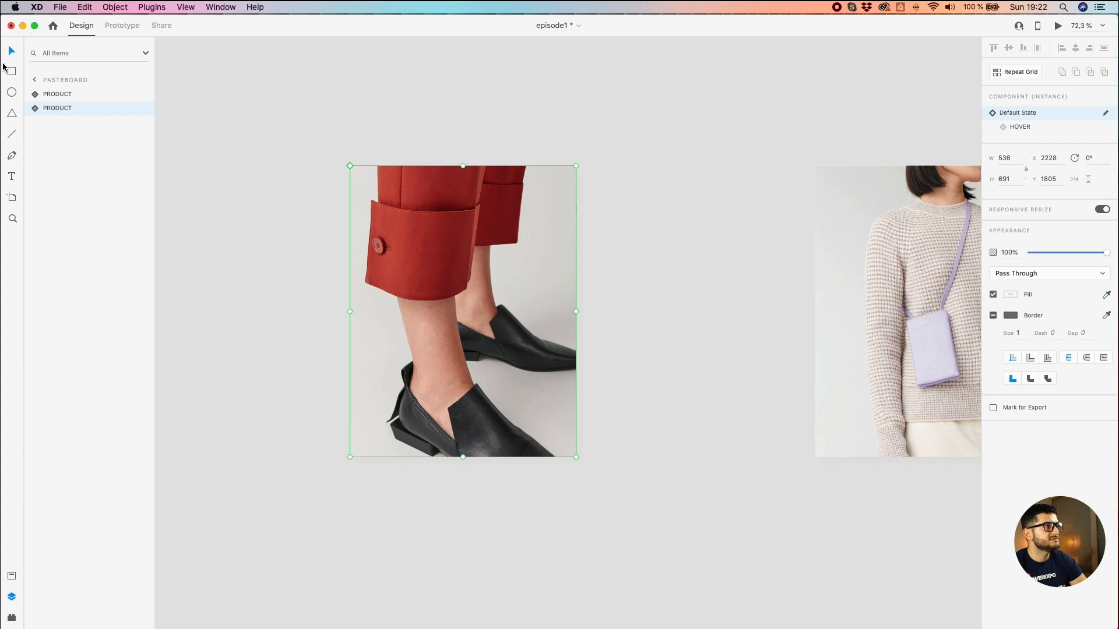
drag(637, 169, 746, 343)
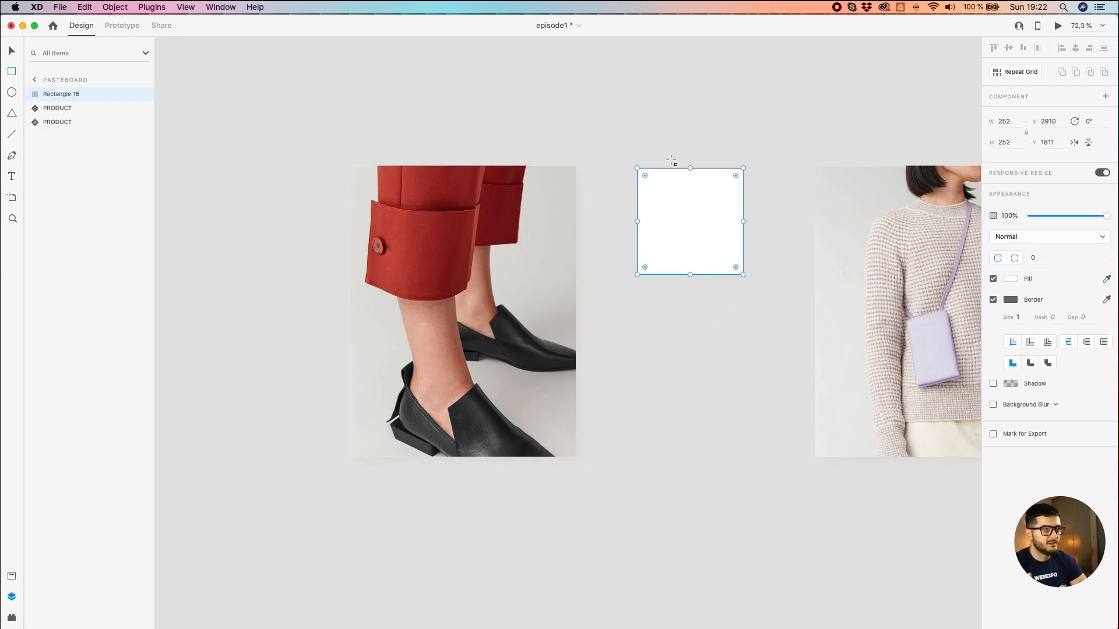
right_click(716, 232)
click(707, 309)
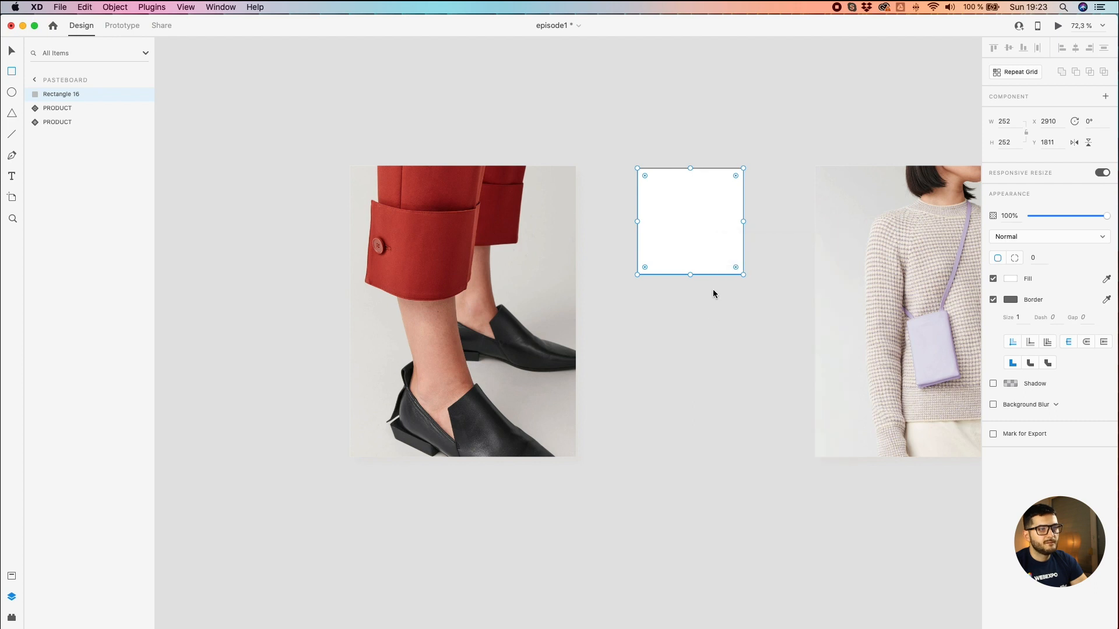
right_click(713, 289)
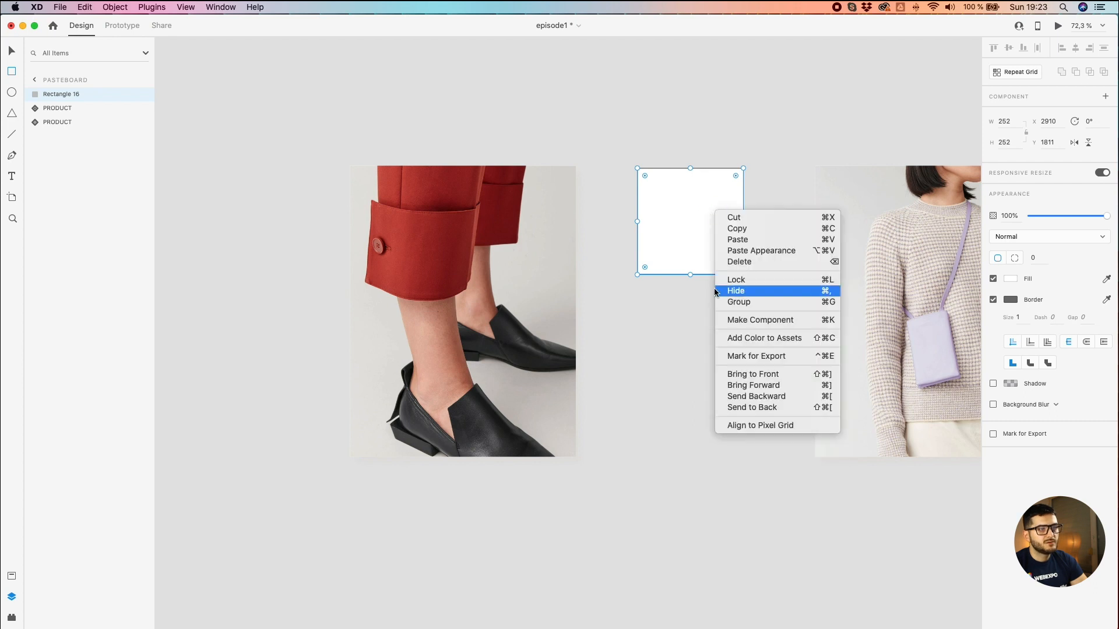
click(731, 315)
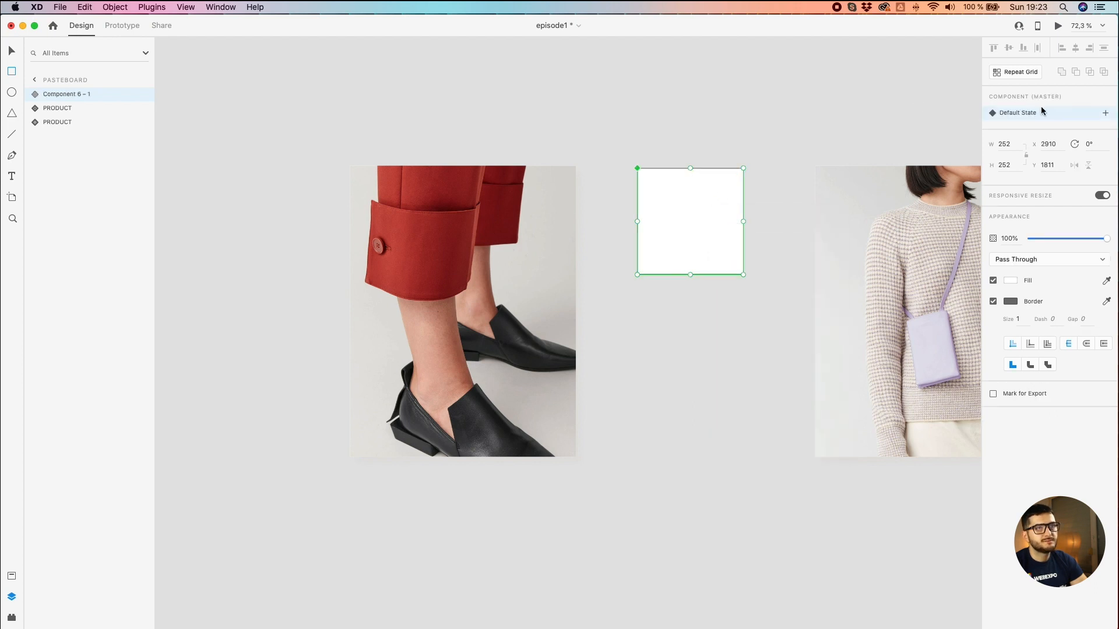
Step: Add a Hover State to the square component, keeping the suggested state name
click(1106, 113)
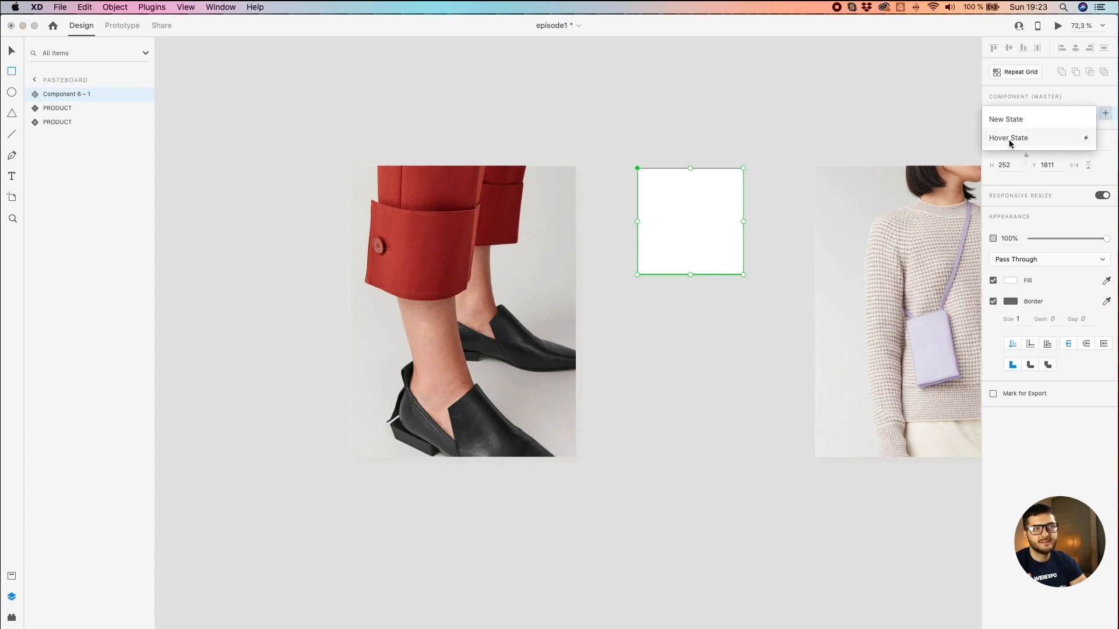
click(1009, 139)
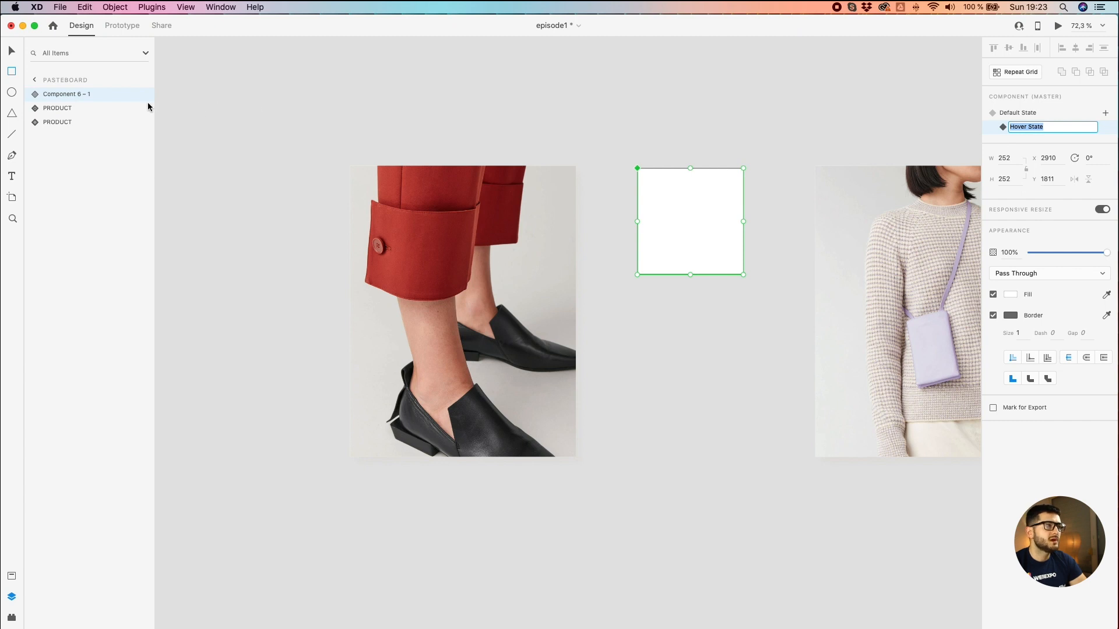
click(12, 50)
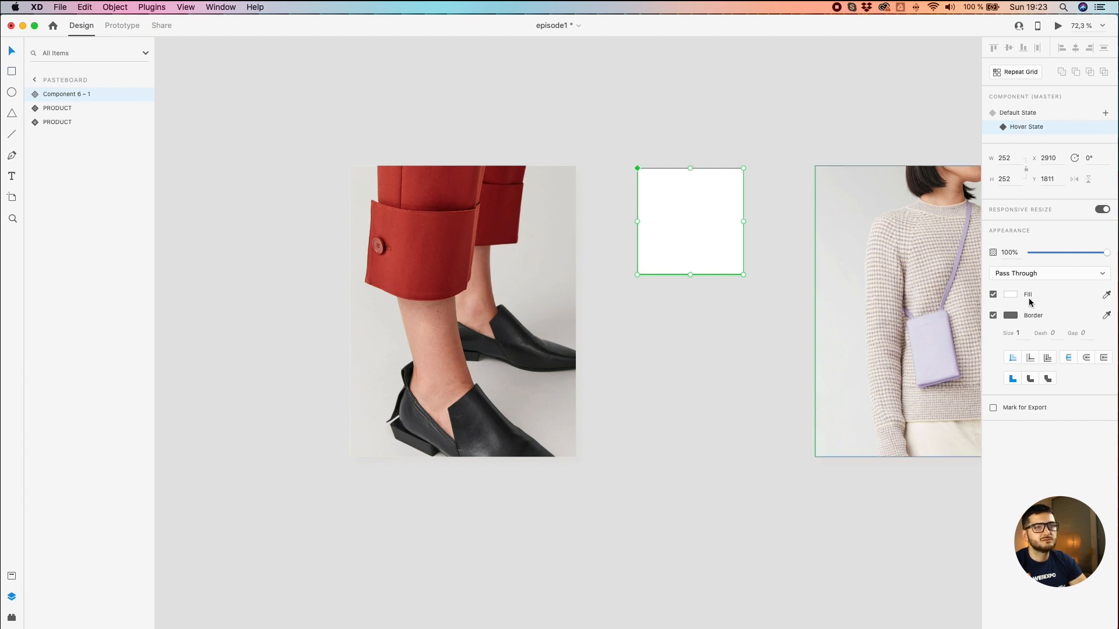
Step: In the Hover State, stretch the rectangle downward to a height of about 463 and fill it with red #B94343
click(1008, 295)
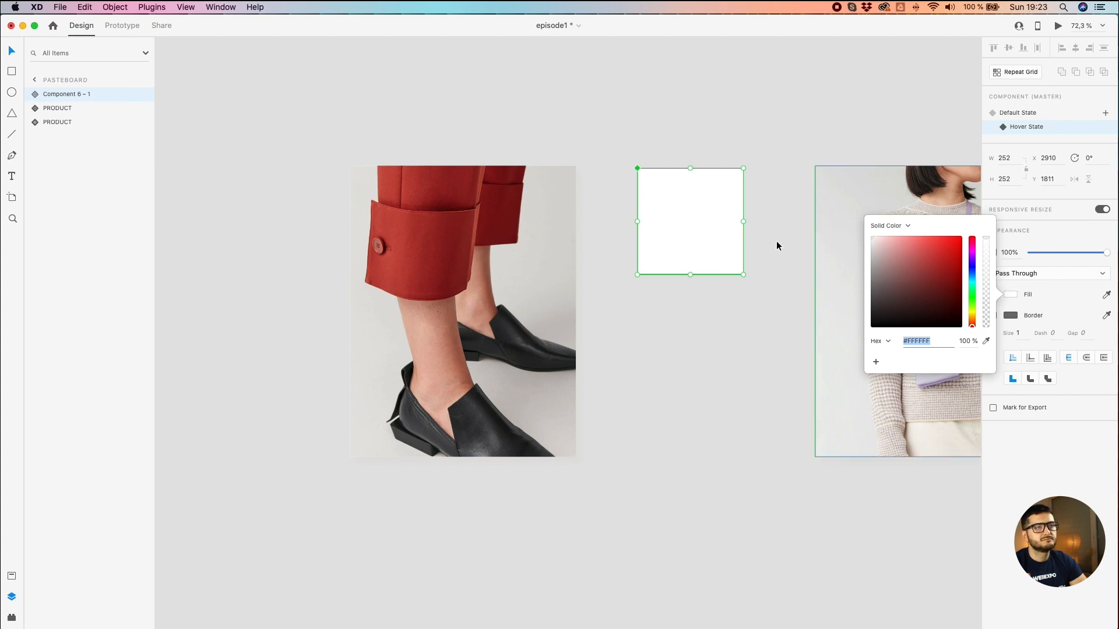
click(684, 265)
drag(691, 275, 692, 362)
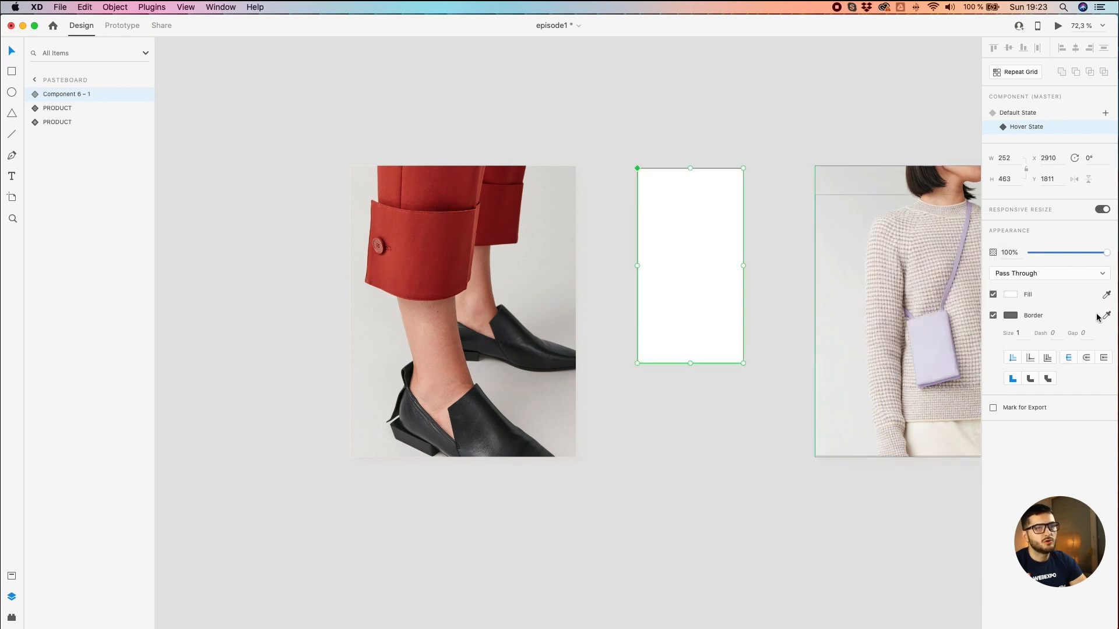
click(1009, 295)
click(929, 265)
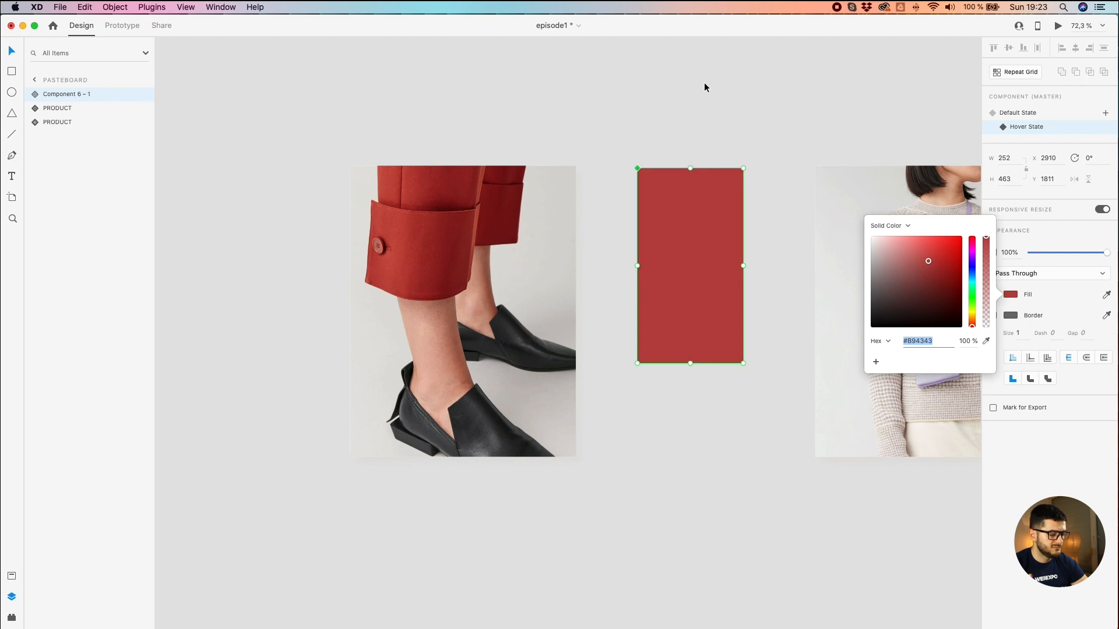
Step: Set the Default State's hover auto-animate duration to 0.6 s for the square component, keeping Hover as the trigger
click(704, 82)
click(681, 233)
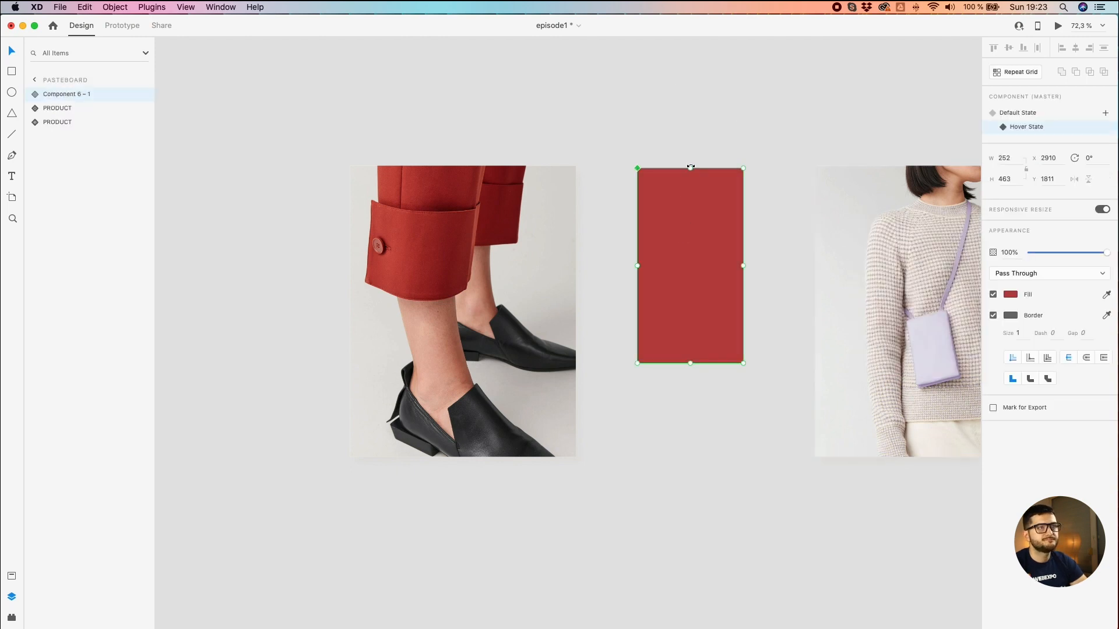
click(1017, 112)
click(1018, 126)
click(1016, 112)
click(123, 25)
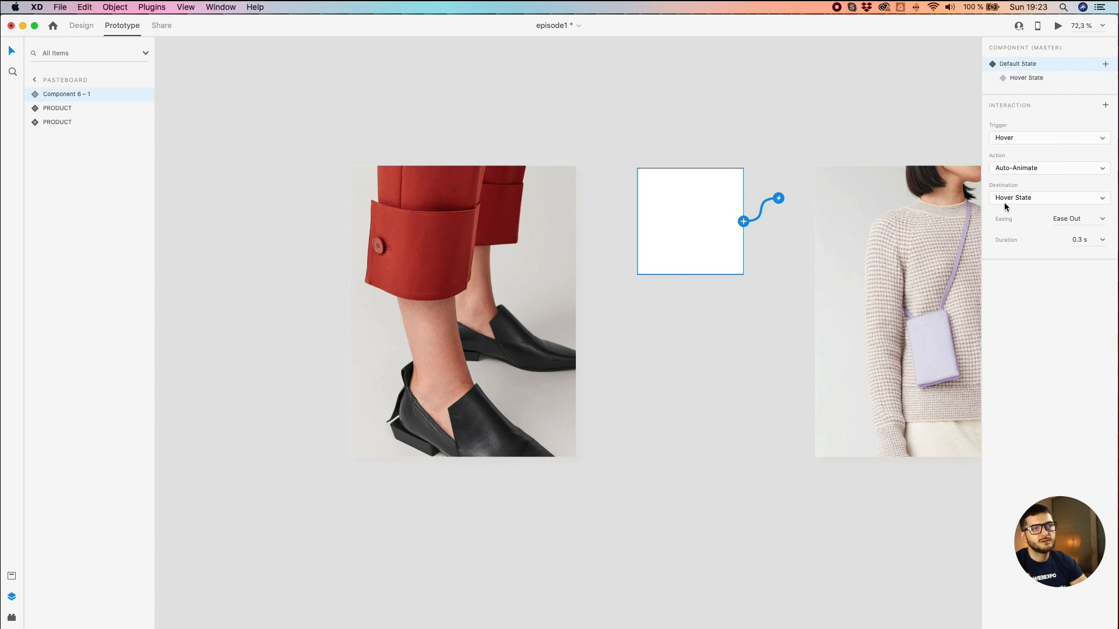
click(1104, 242)
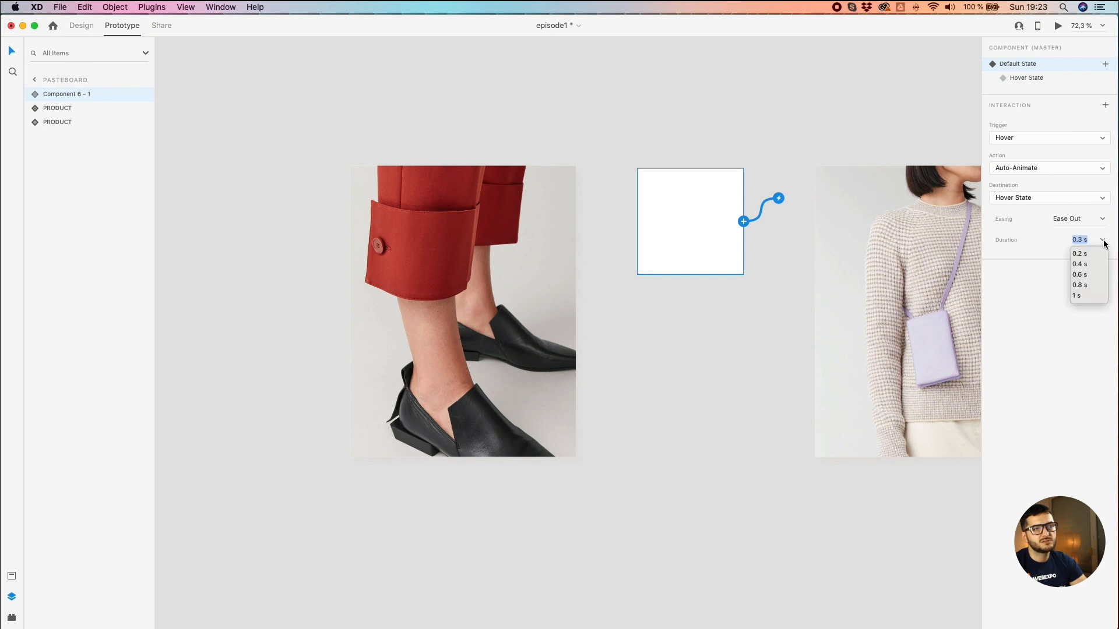
click(1087, 275)
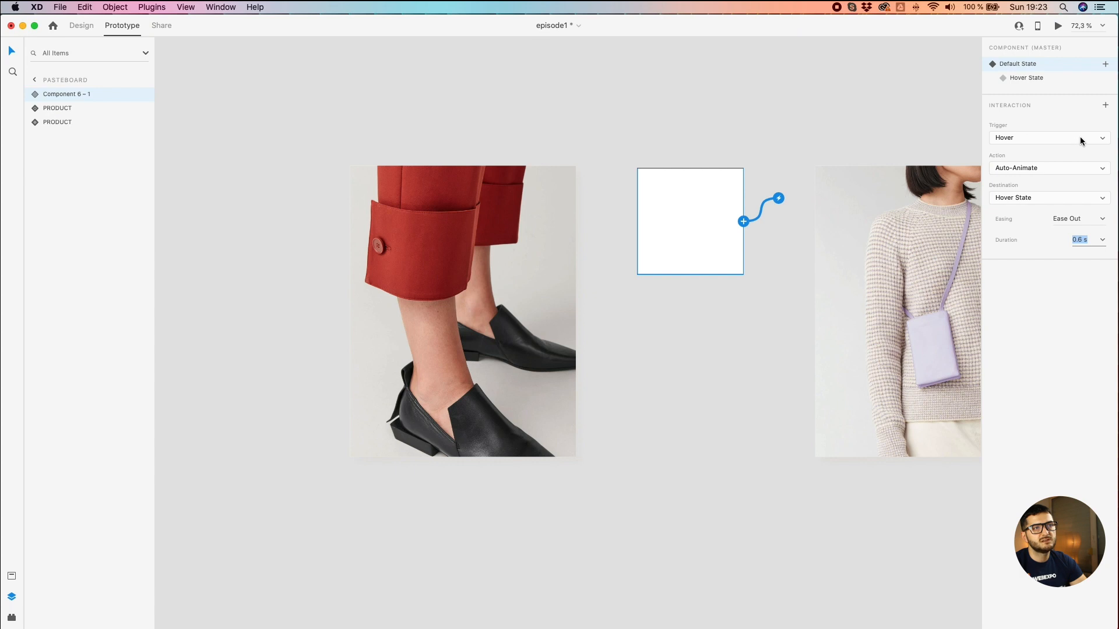
click(1000, 136)
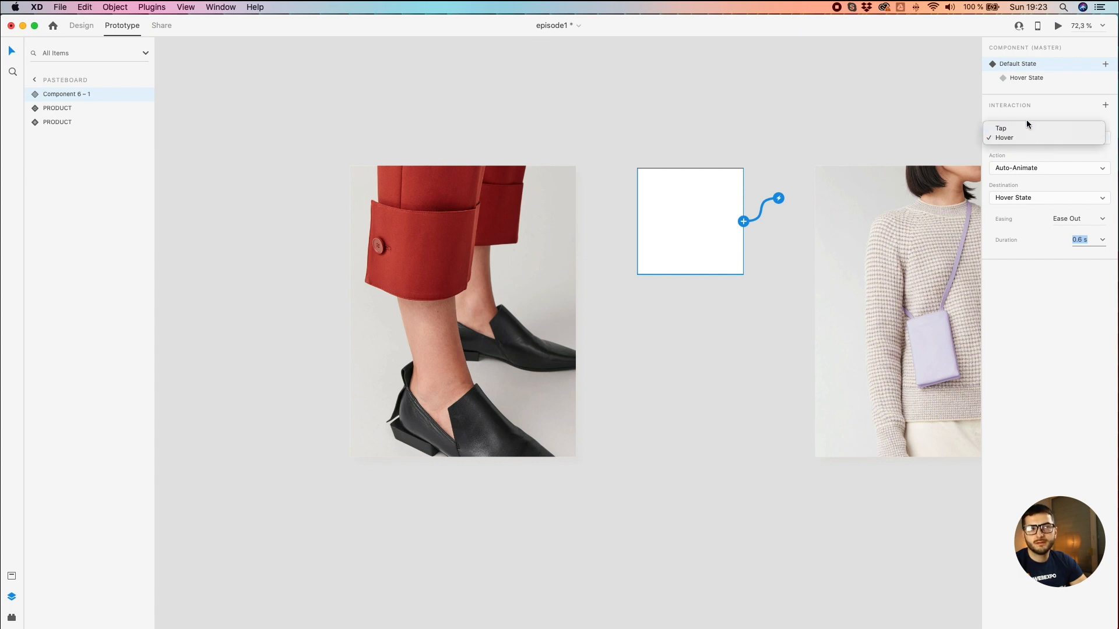
click(1026, 119)
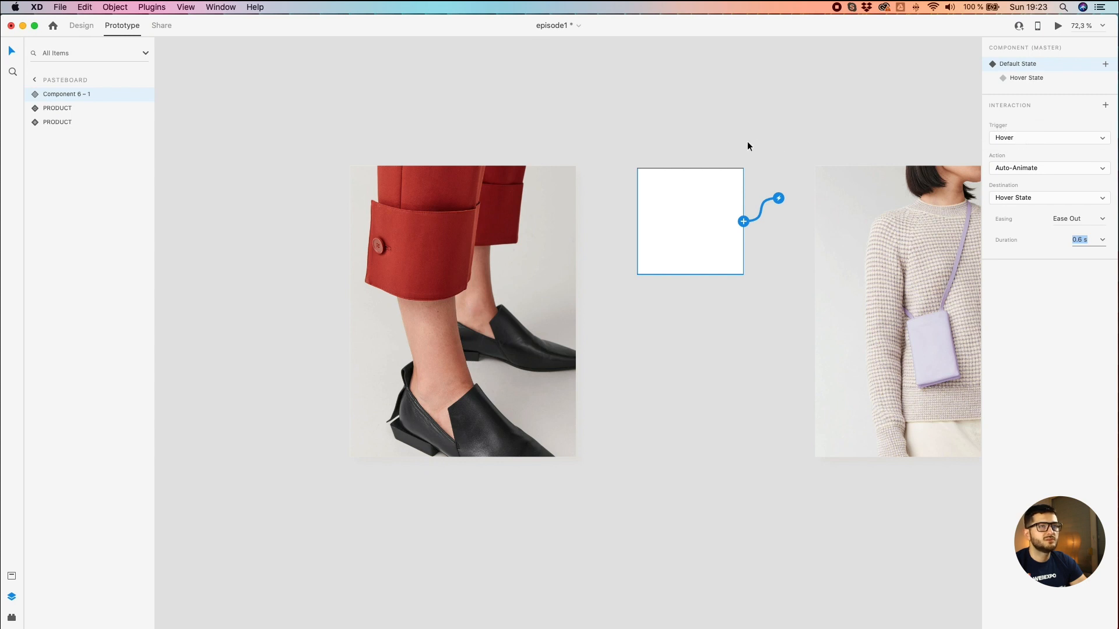
Step: Add a Hover-triggered Auto-Animate interaction to the Hover State with Default State as destination and Ease Out easing
click(1020, 78)
click(1106, 105)
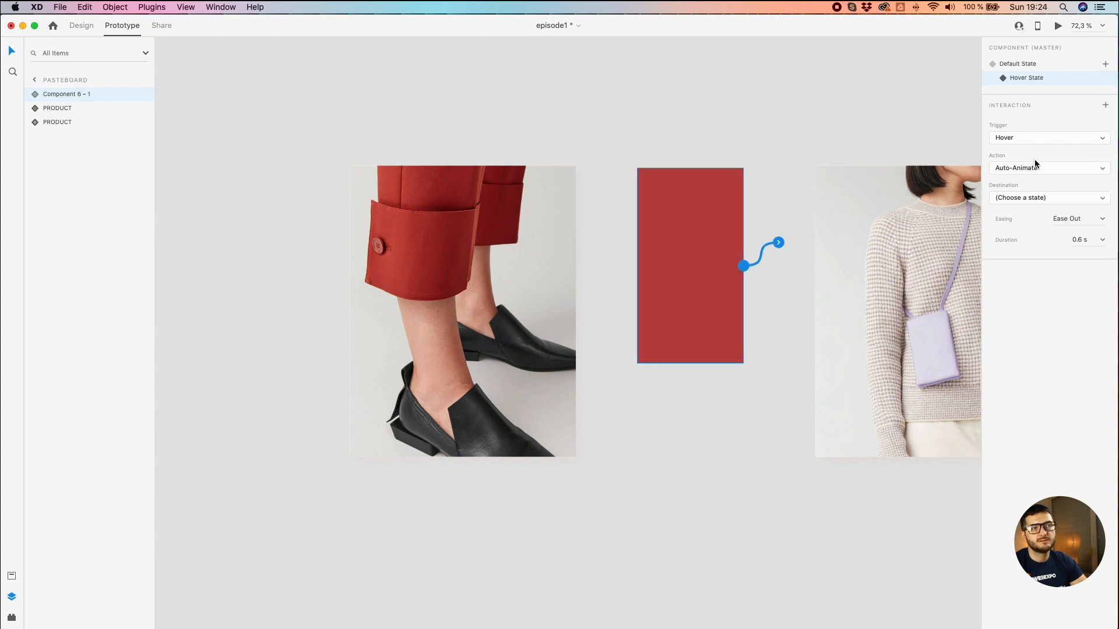
click(1027, 135)
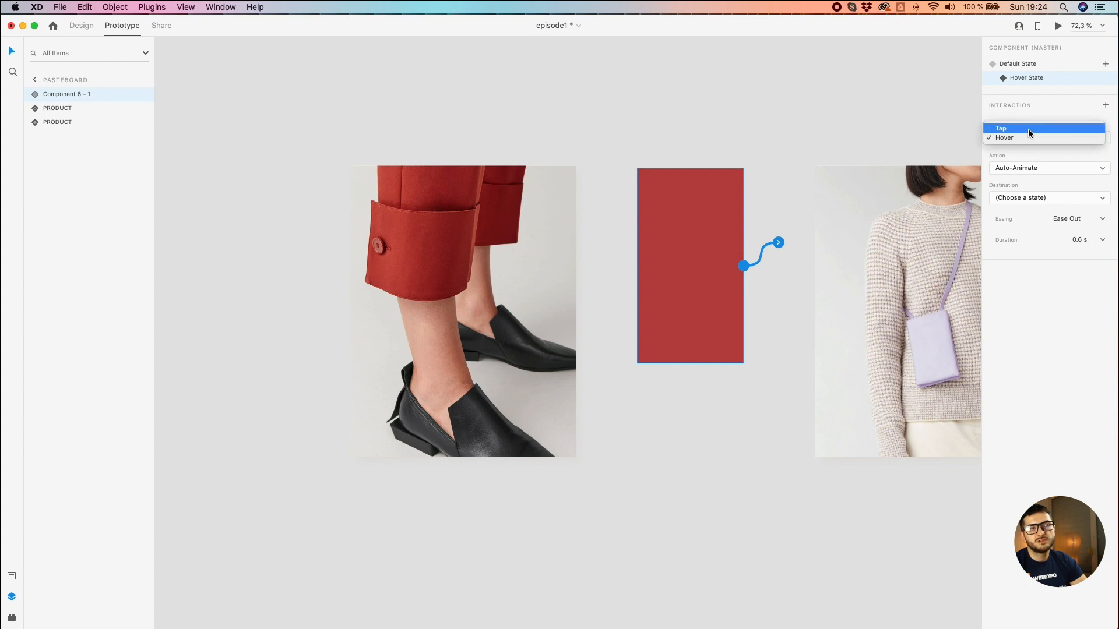
click(1035, 157)
click(1038, 198)
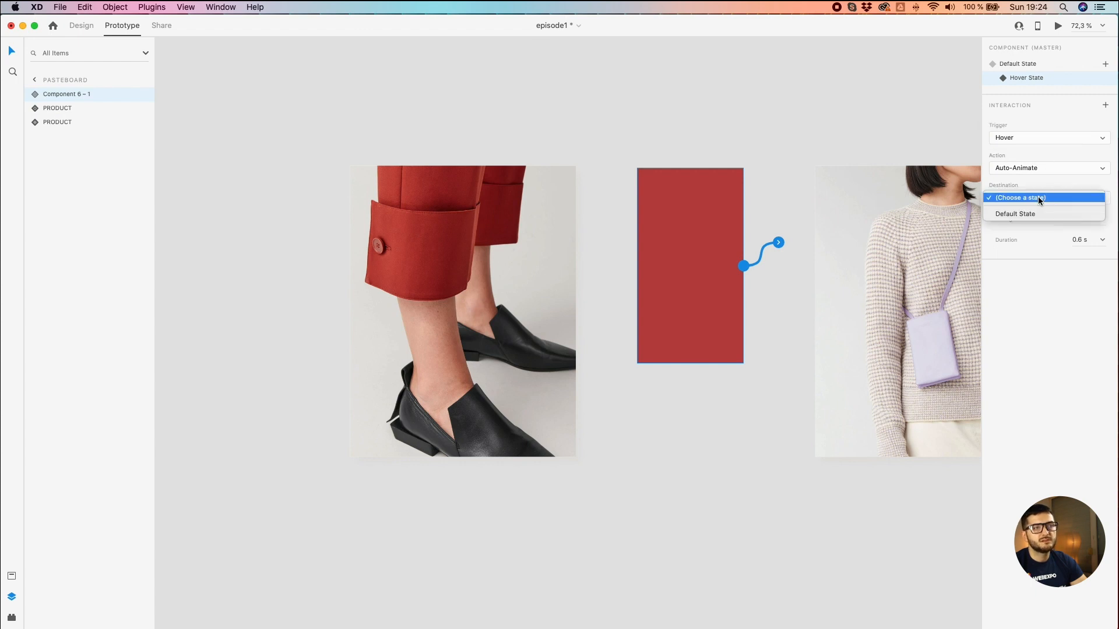
click(1036, 212)
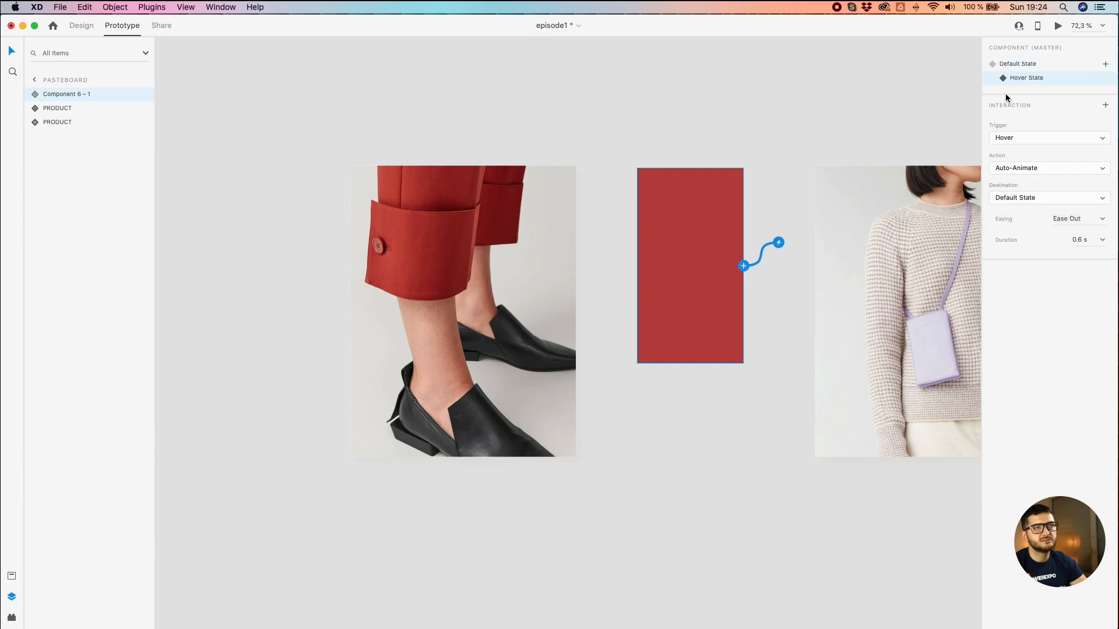
click(1099, 218)
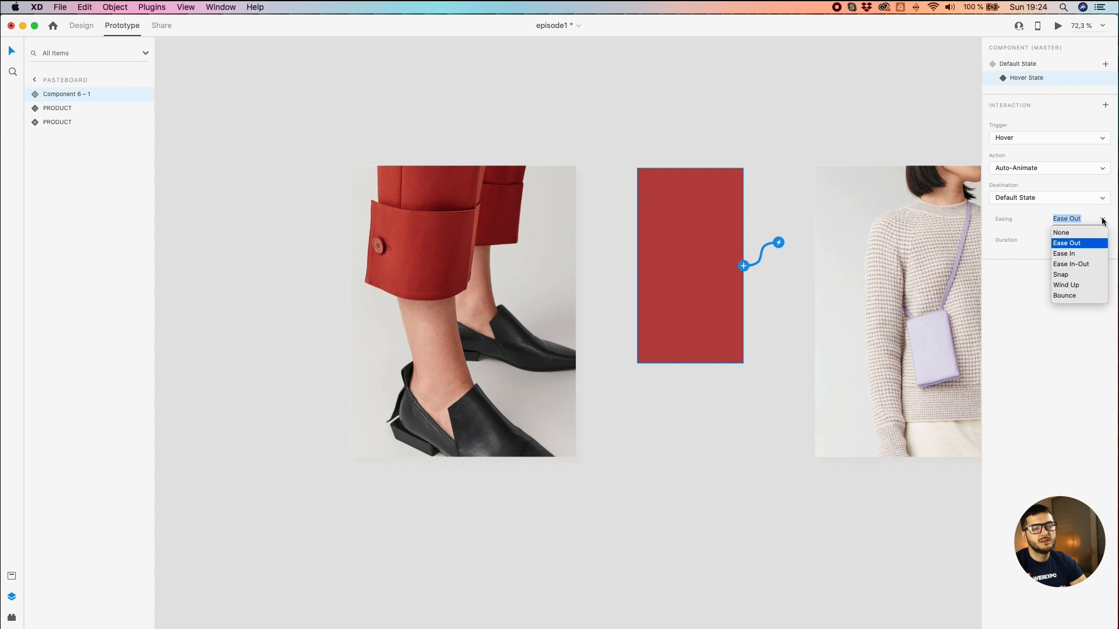
click(1078, 243)
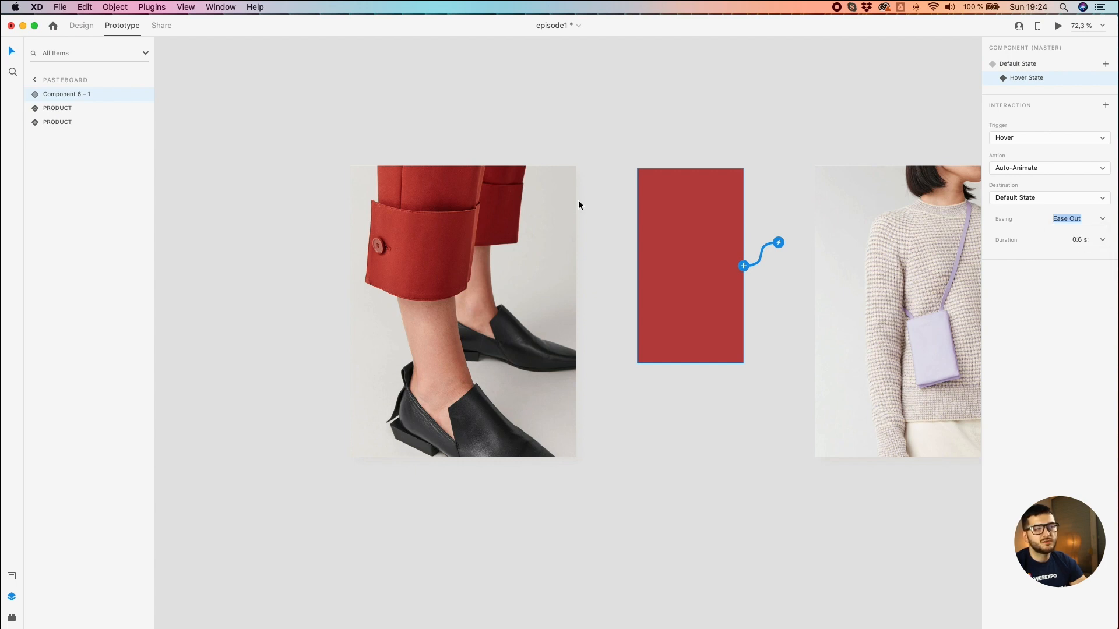
click(644, 100)
Step: Draw a new artboard about 484 by 653 around the red component between the two products
click(73, 29)
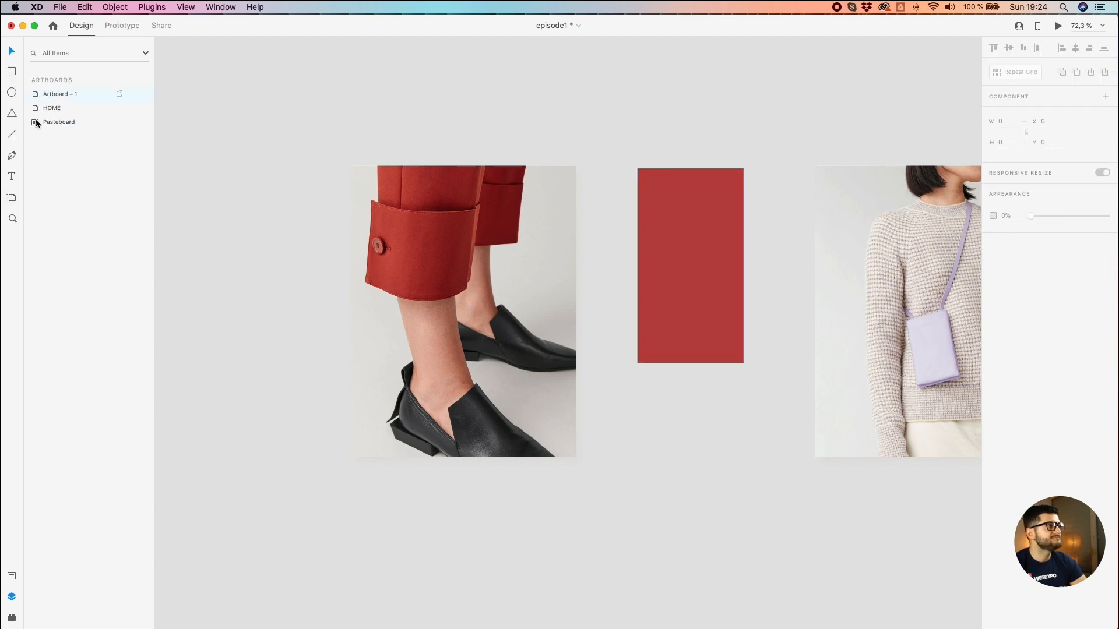
click(12, 197)
drag(587, 146, 792, 422)
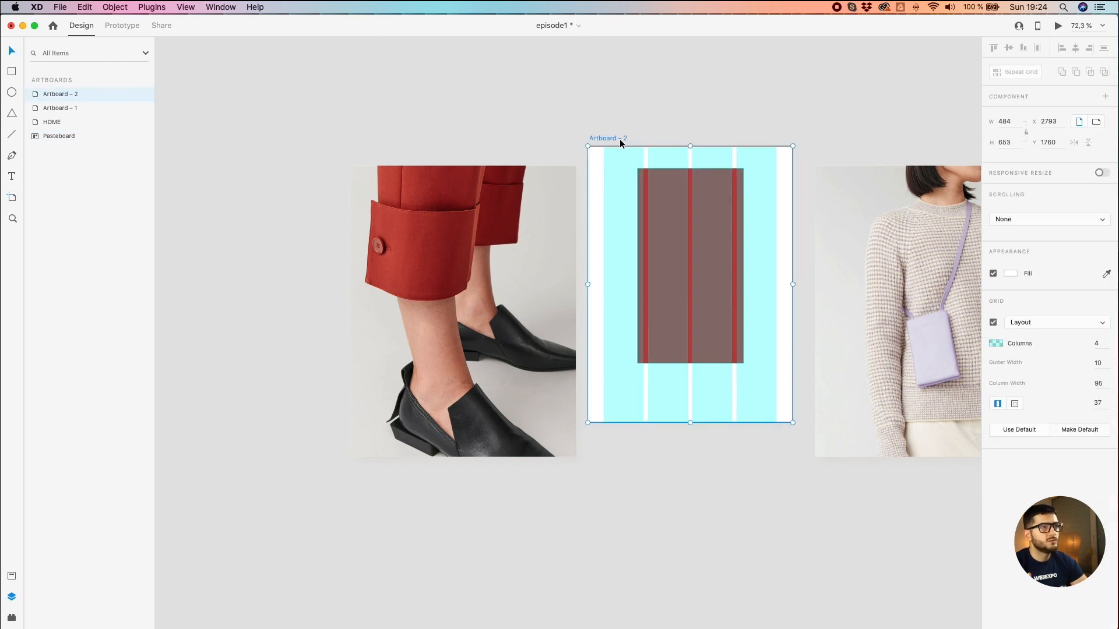
Step: Preview the new artboard with its component set to Default State to test the hover animation, and close the preview
click(1057, 26)
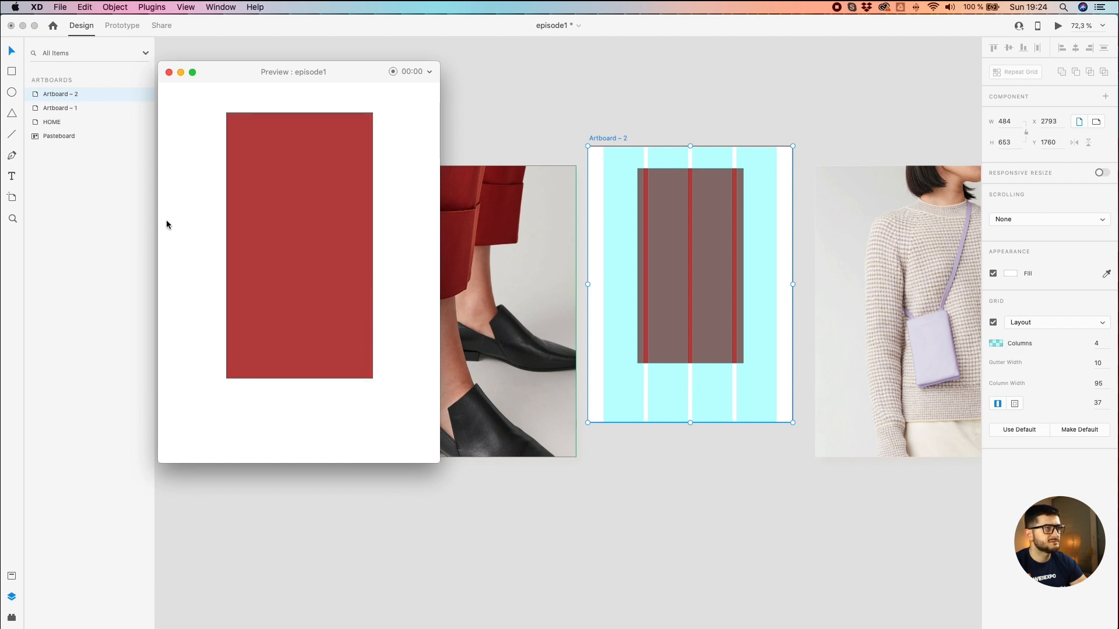
click(695, 243)
click(695, 244)
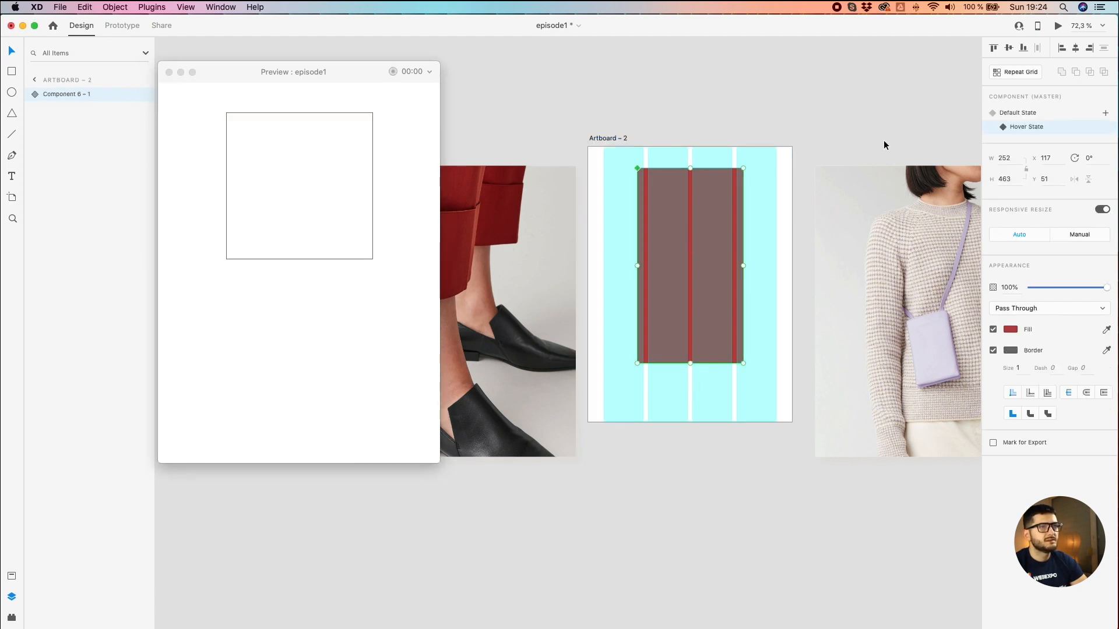
click(1028, 115)
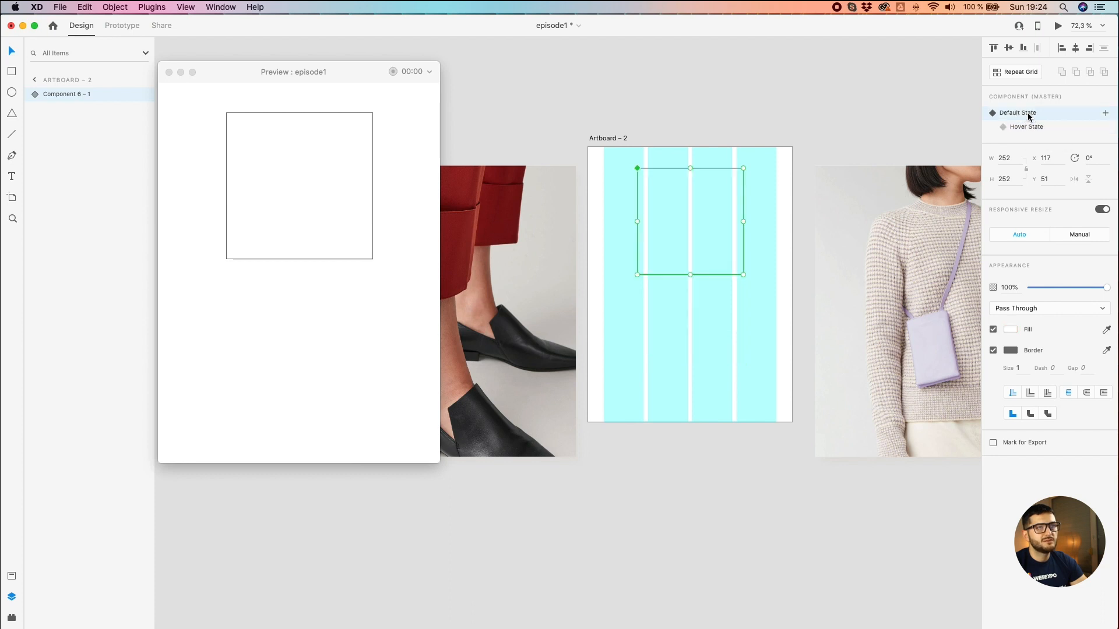
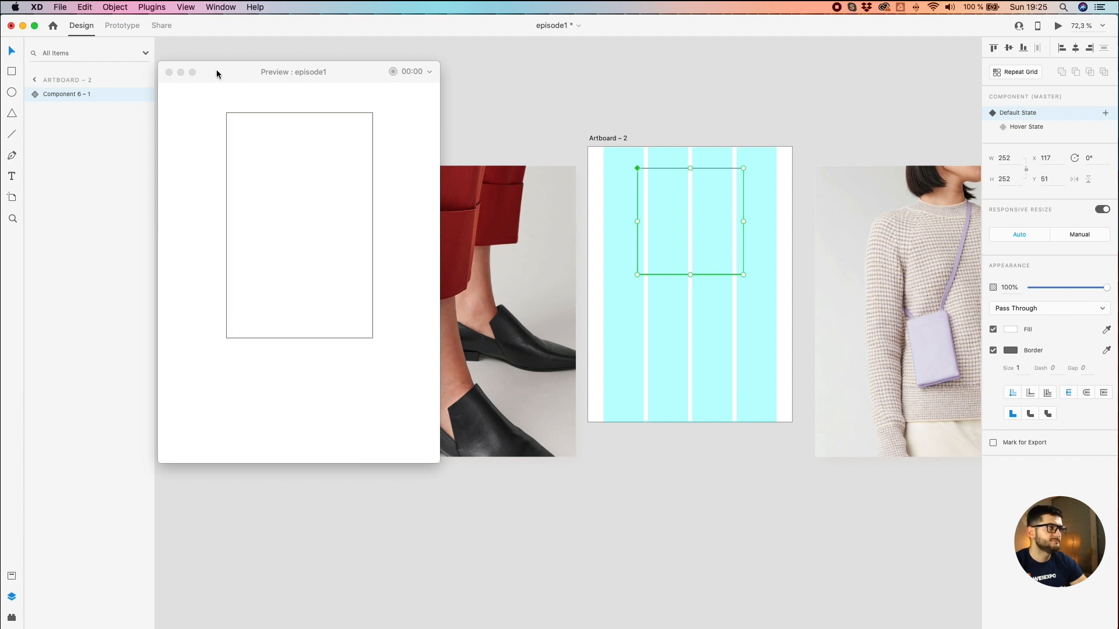
click(169, 72)
Step: Delete the demo artboard together with its square component
click(686, 120)
click(612, 140)
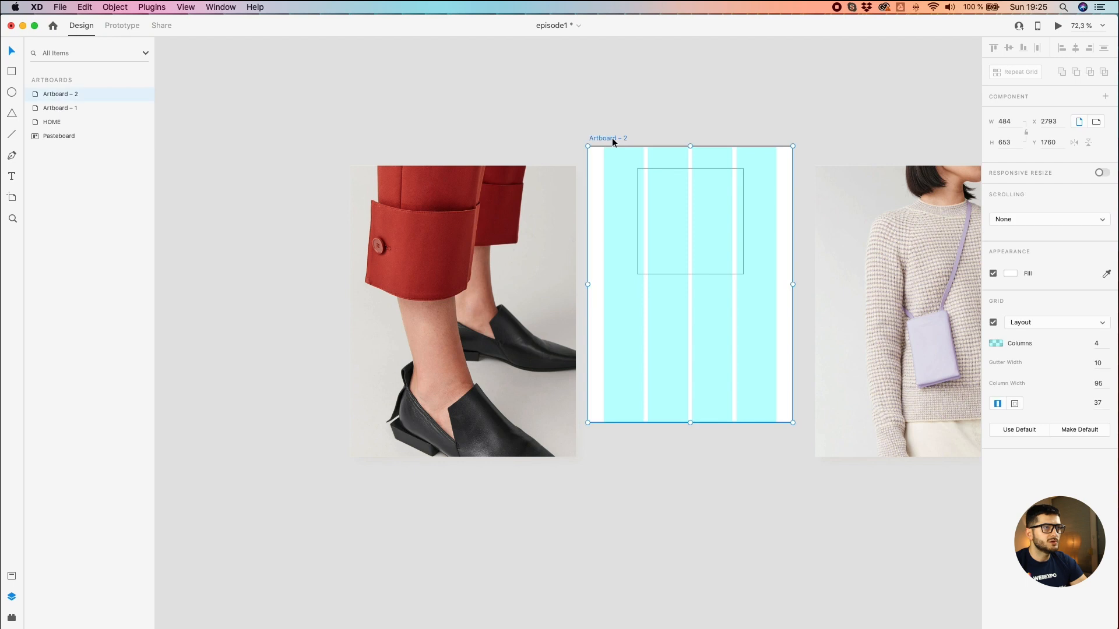
key(Delete)
Step: Ungroup the shoe product component on the pasteboard into its separate layers
click(450, 251)
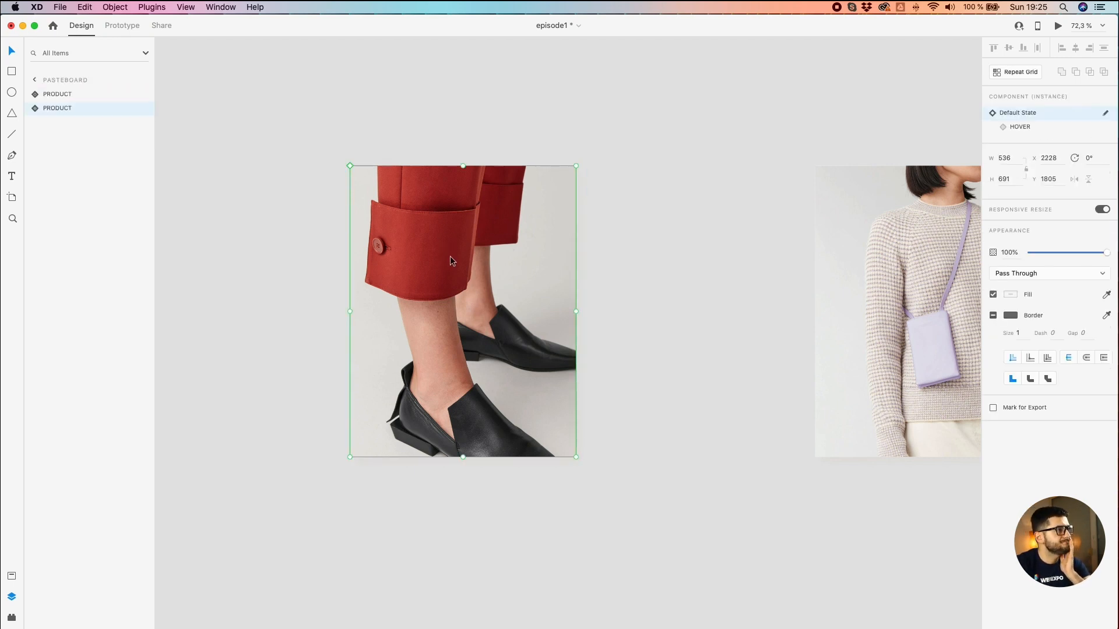
right_click(451, 256)
click(496, 385)
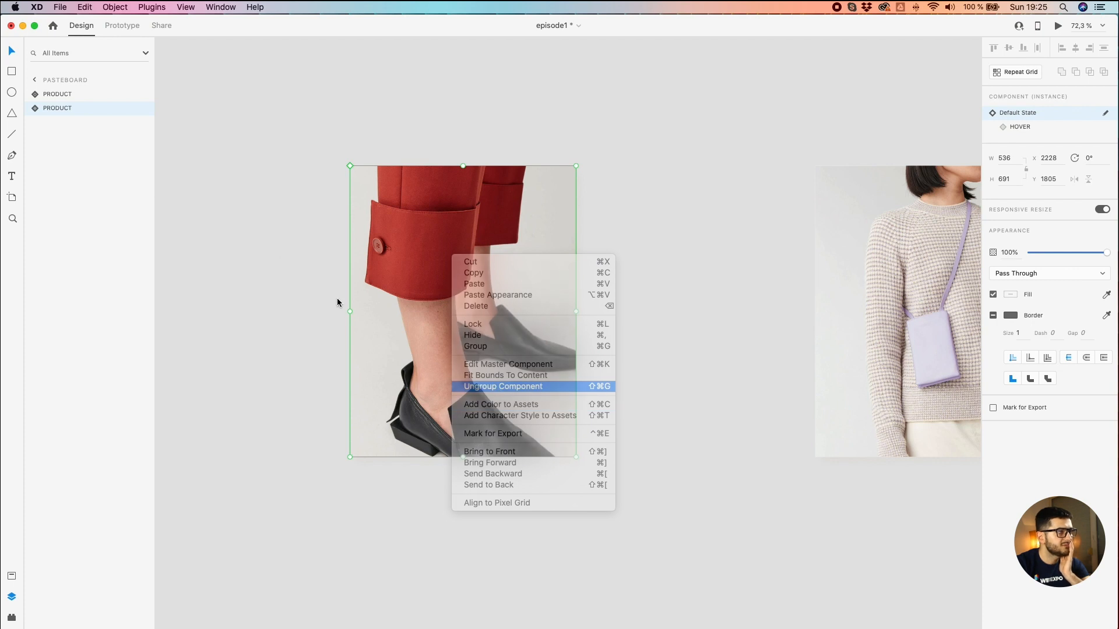
click(228, 183)
Step: Move the shadow layer out from behind the shoe photo to the empty area beside it, at X about 1617
click(361, 198)
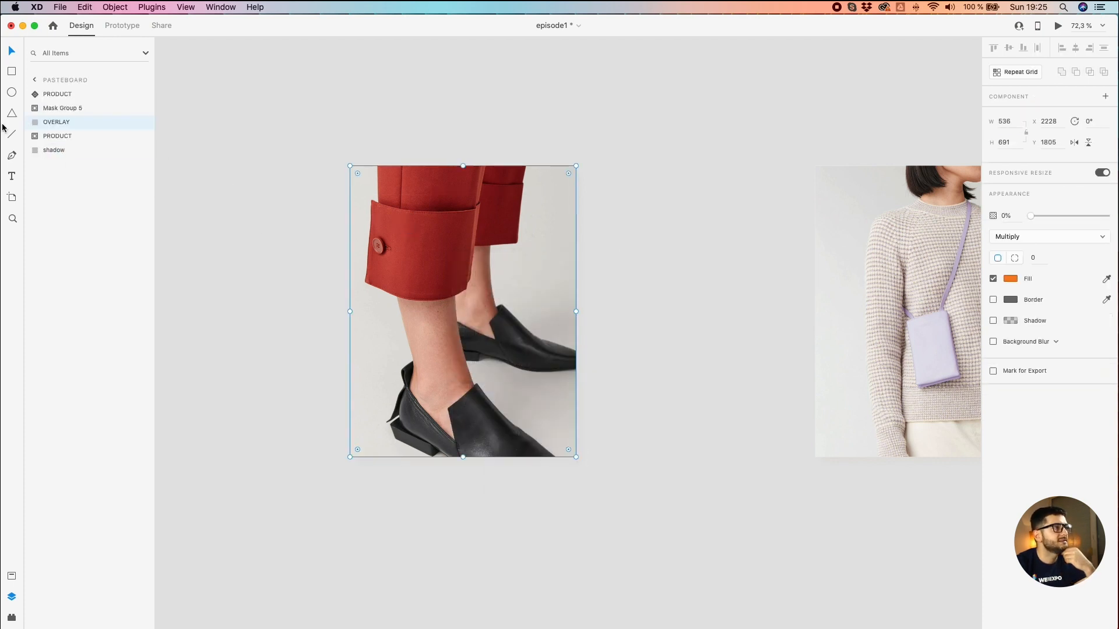
click(69, 148)
key(shift+Right)
key(shift+Right)
key(shift+Right)
key(shift+Right)
key(shift+Right)
key(shift+Right)
key(shift+Right)
key(shift+Right)
key(shift+Right)
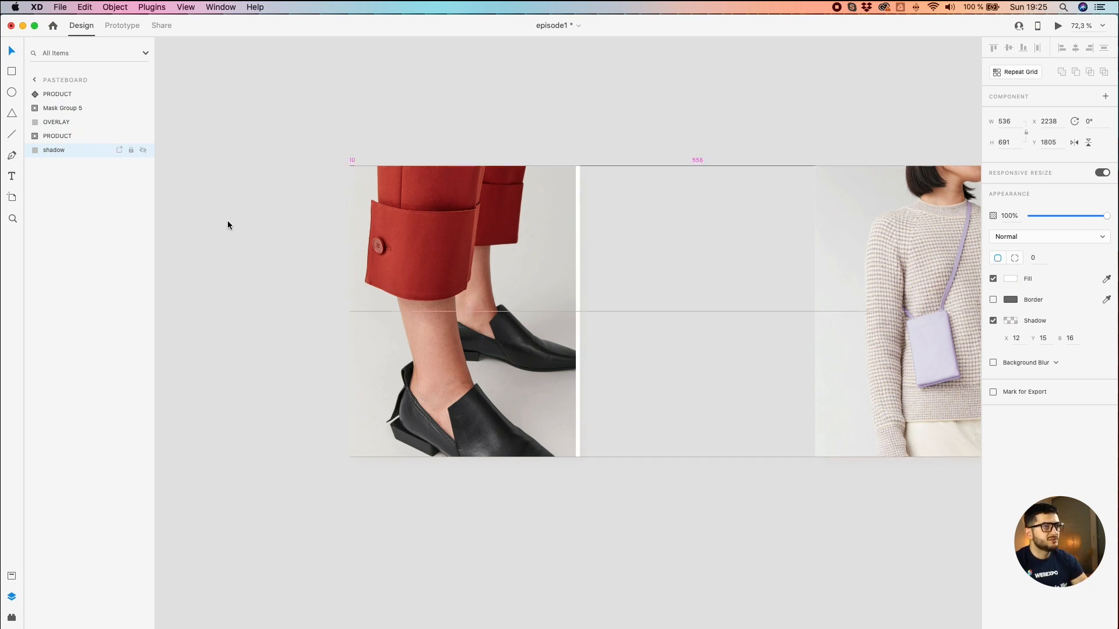
drag(607, 224, 287, 227)
click(367, 216)
scroll(314, 256, left, 3)
drag(341, 261, 342, 249)
drag(342, 269, 368, 271)
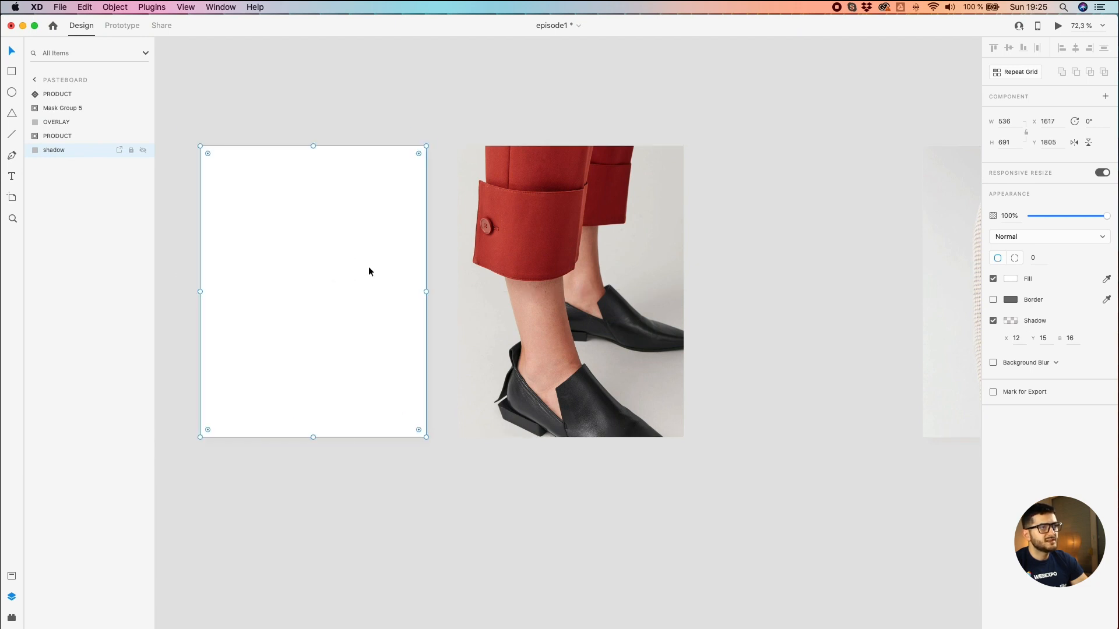
Step: Examine the MASK shape and the app001prod-11 image inside the shoe's PRODUCT mask group
click(539, 239)
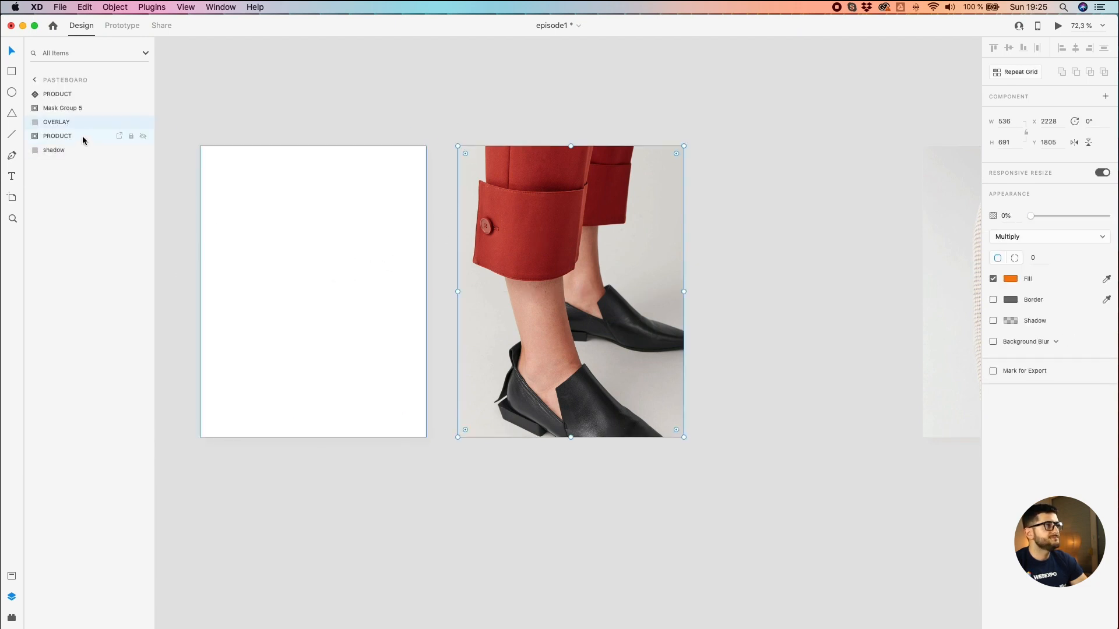
click(57, 136)
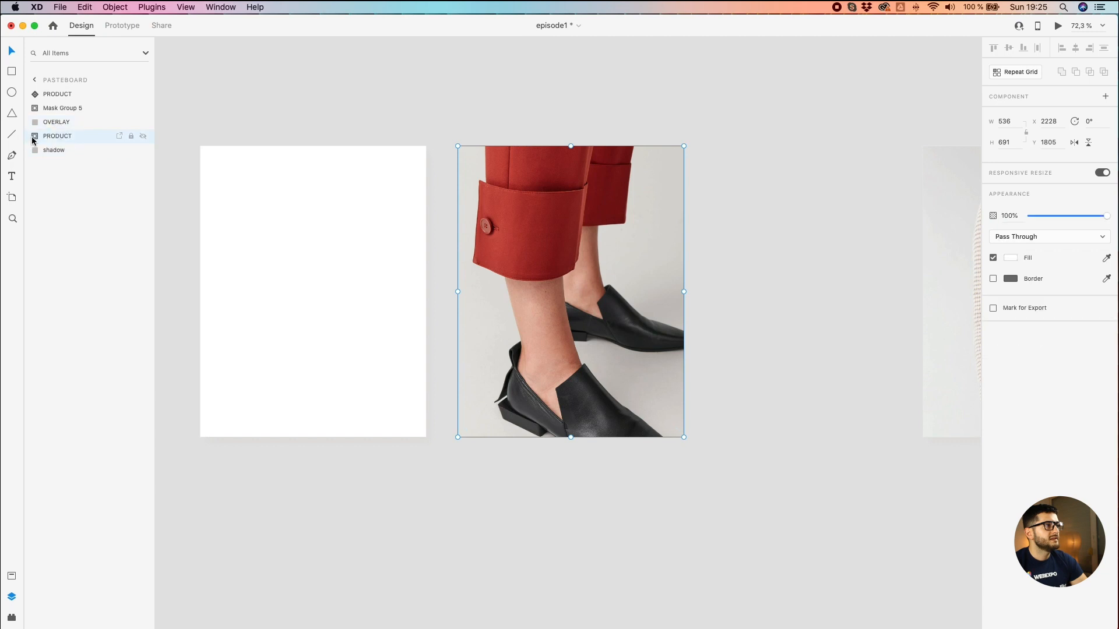
click(35, 136)
click(56, 151)
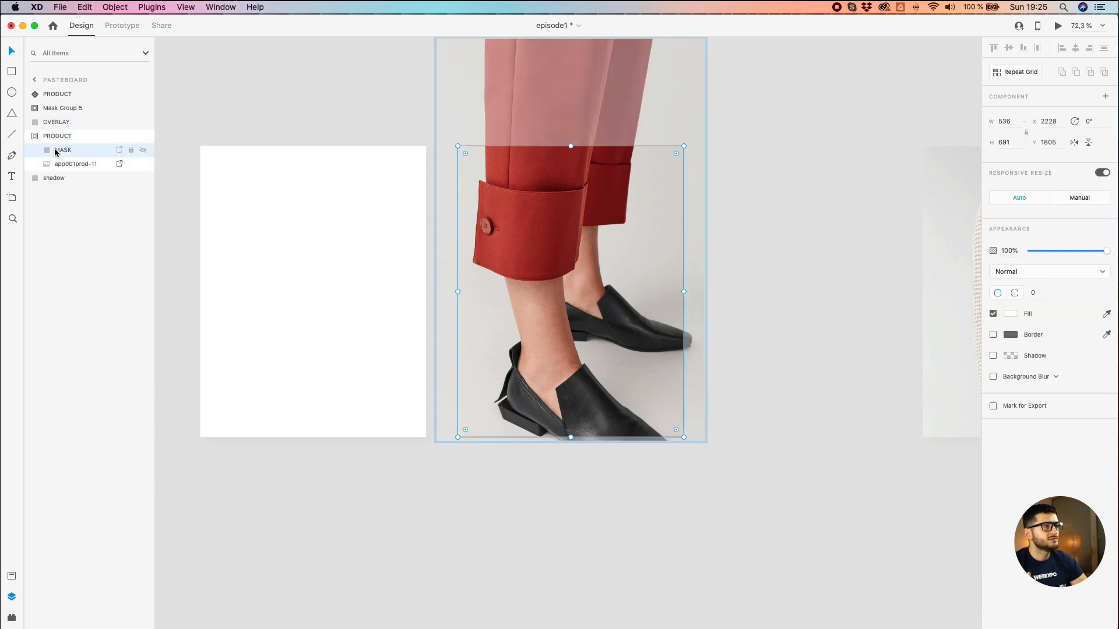
click(80, 166)
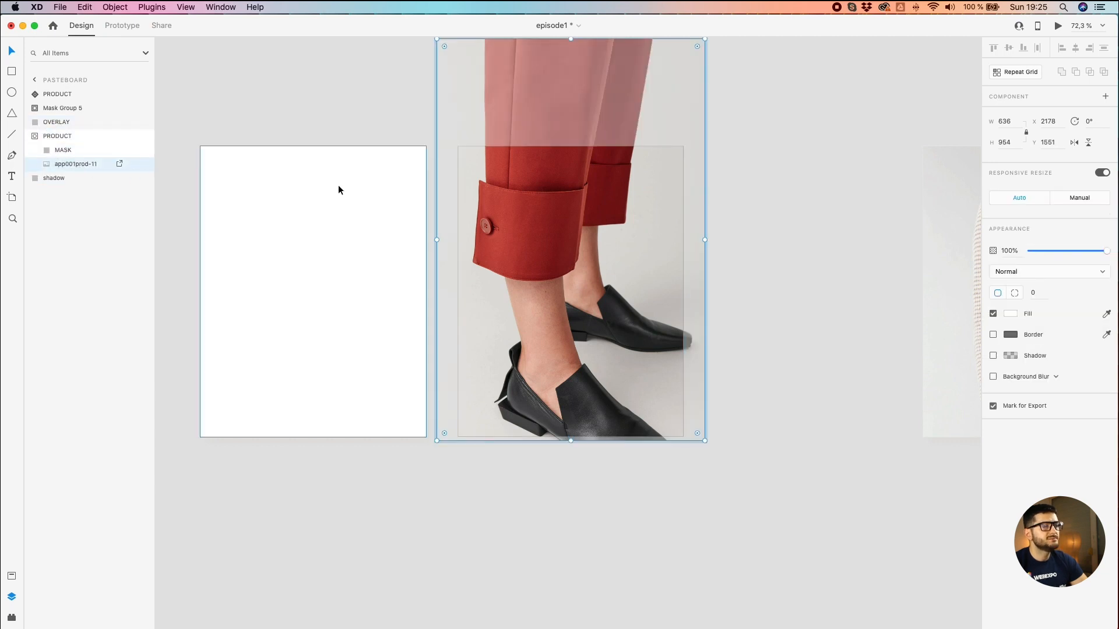
shift+click(87, 153)
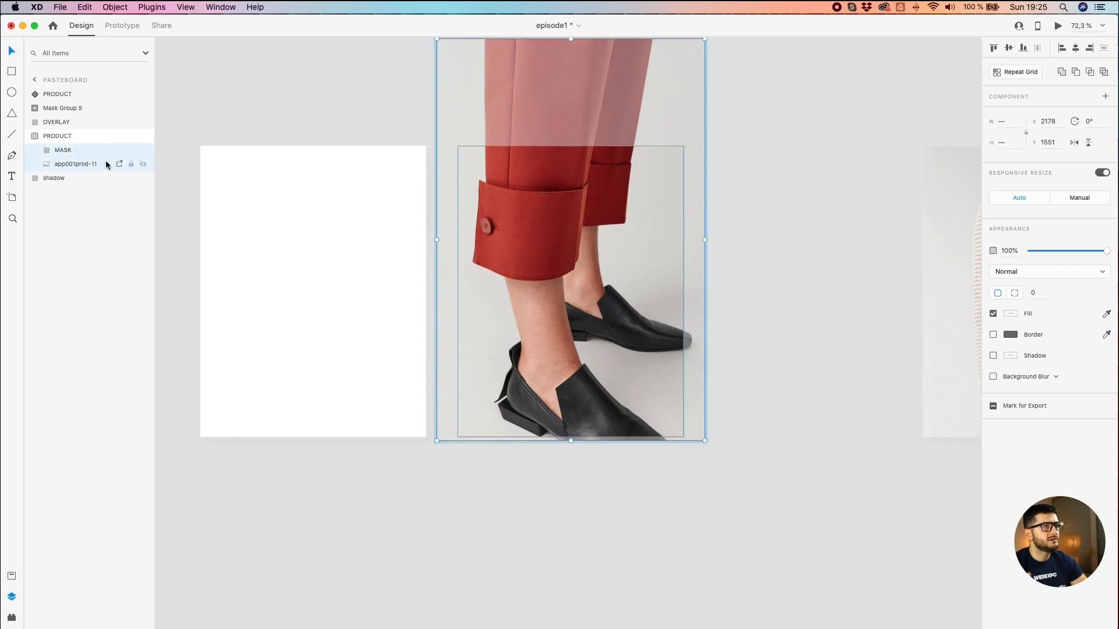
click(307, 127)
Step: Move the orange OVERLAY rectangle off the shoe photo onto the upper part of the white shadow rectangle and raise it to full opacity
click(533, 216)
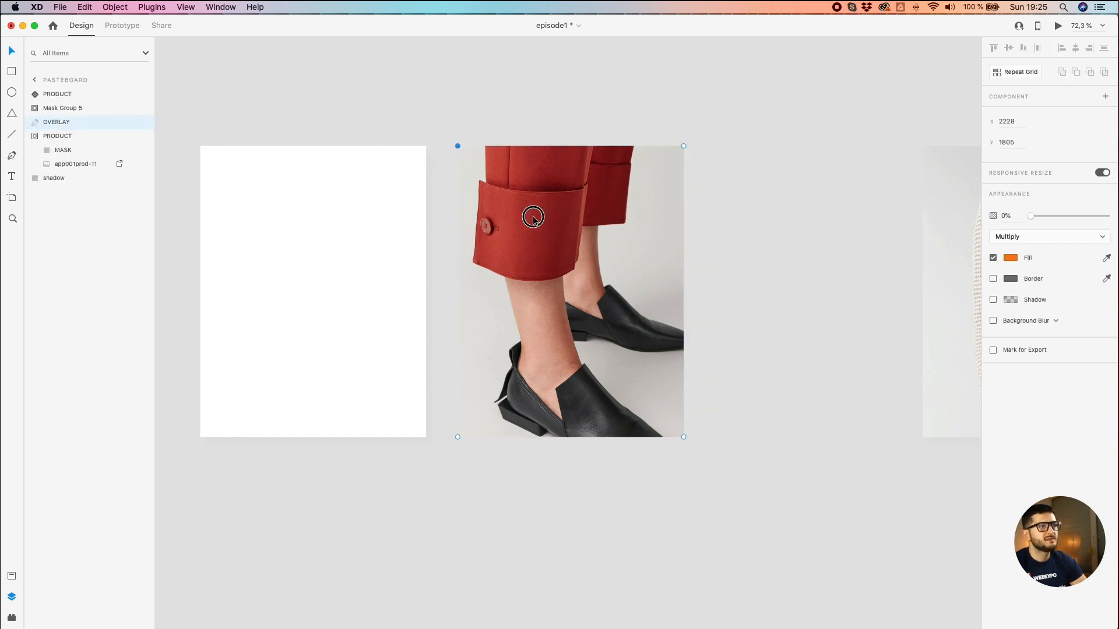
click(653, 235)
click(551, 172)
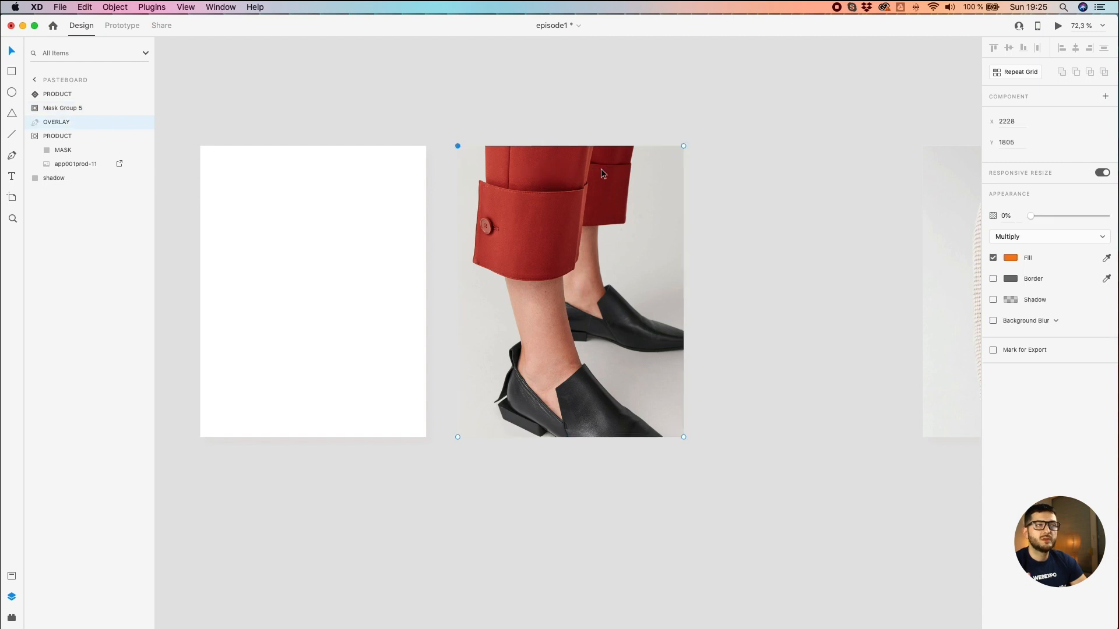
drag(548, 194, 530, 218)
drag(592, 173, 344, 110)
drag(1031, 216, 1110, 216)
drag(274, 314, 274, 275)
Step: Try repositioning the shoe image inside its mask, and undo the moves
double_click(522, 204)
drag(522, 203, 514, 258)
drag(696, 494, 794, 496)
key(super+z)
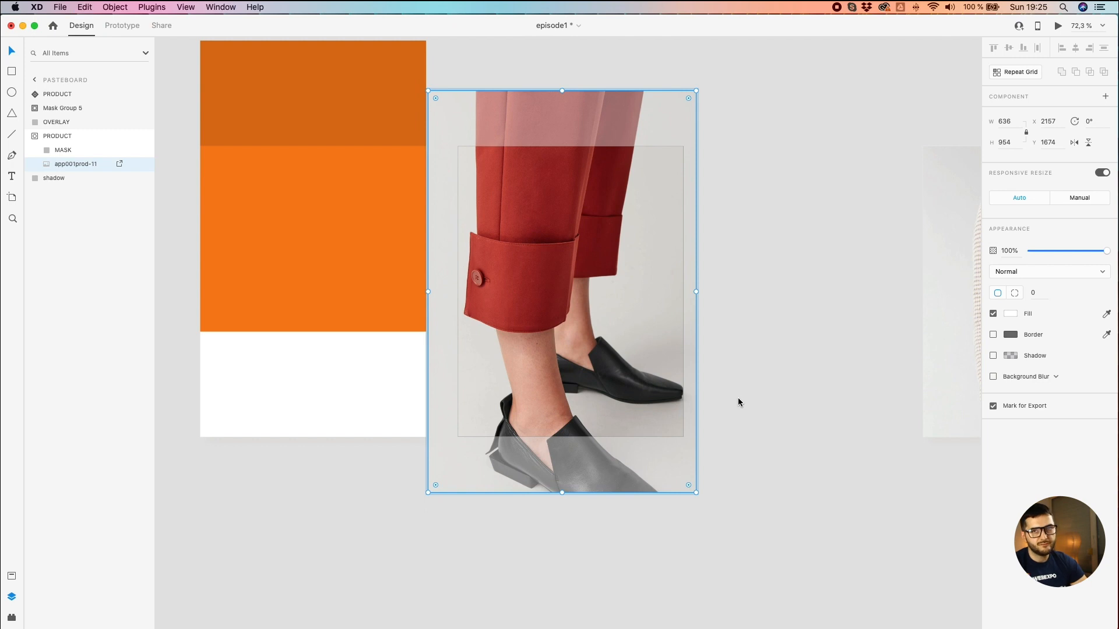
key(super+z)
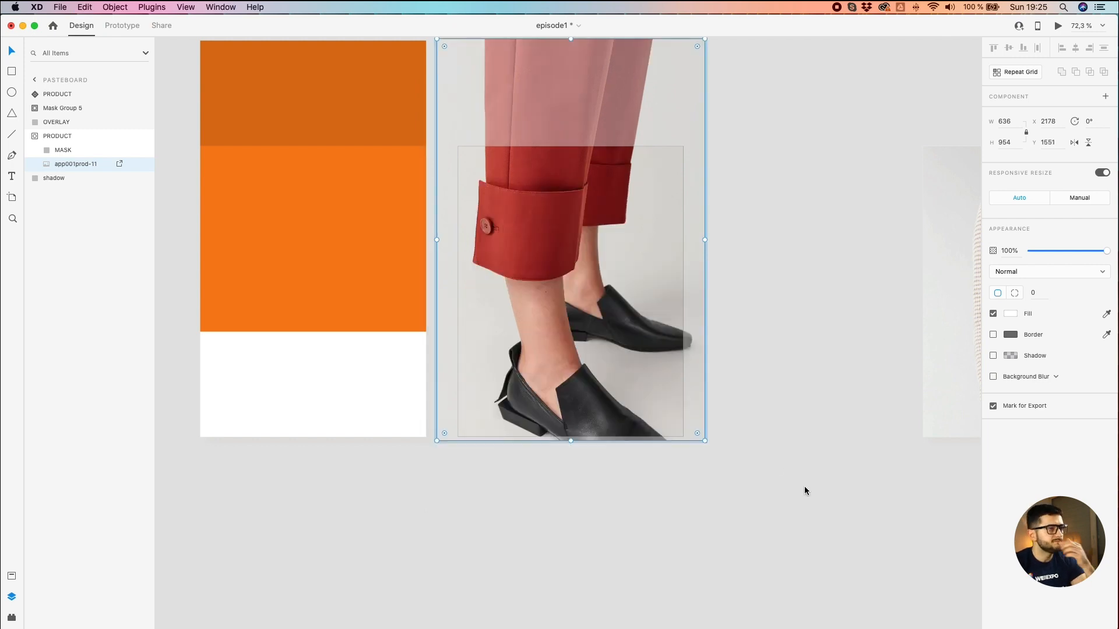
Step: Select the app001prod-11 shoe image within the PRODUCT mask group
click(803, 482)
double_click(489, 386)
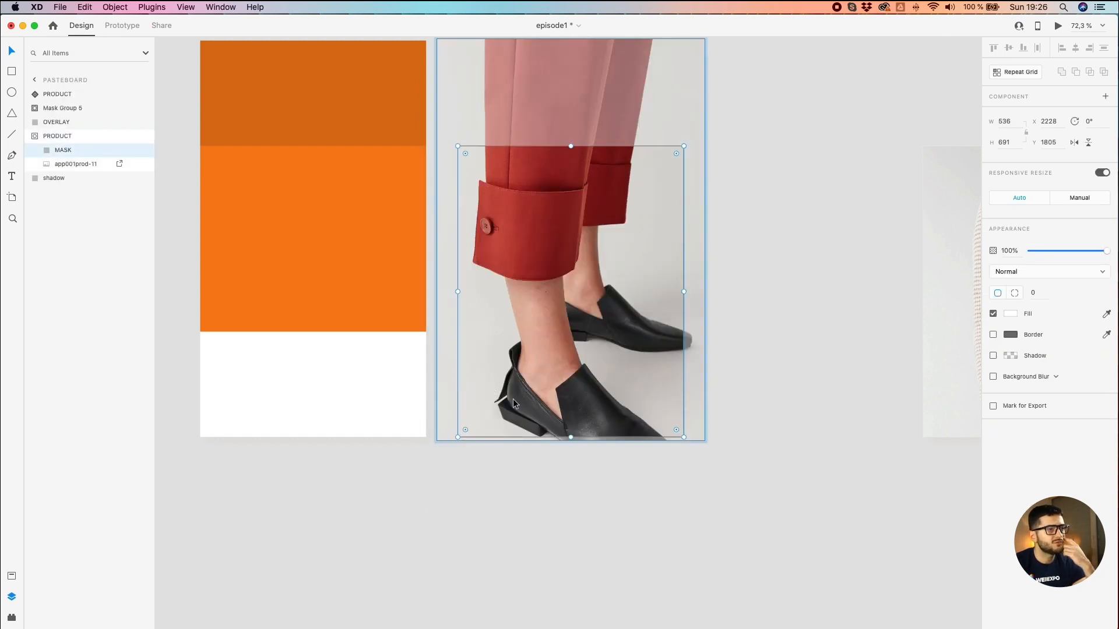
click(513, 402)
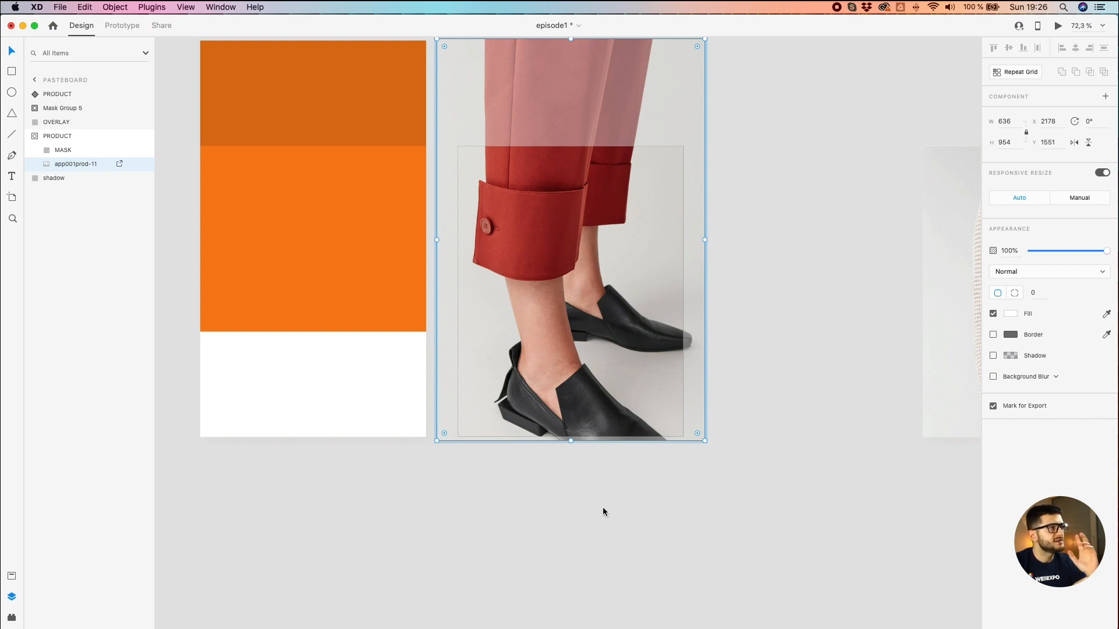
Step: Move the app001prod-11 shoe image down inside its PRODUCT mask group, and raise it partway back
click(62, 136)
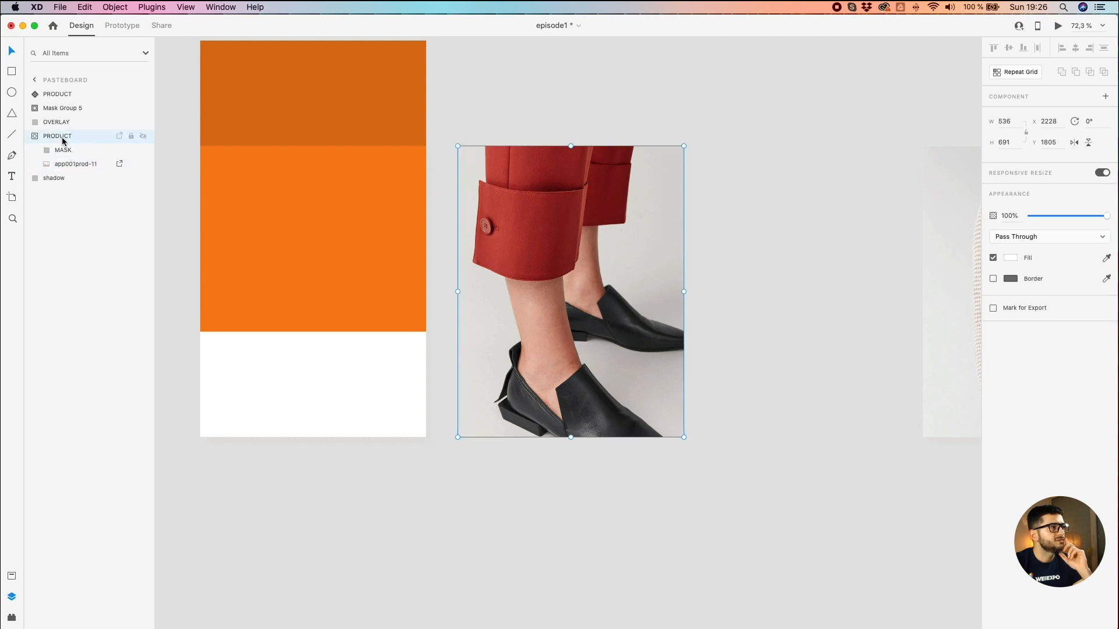
double_click(599, 219)
drag(601, 227, 592, 328)
click(587, 285)
click(781, 317)
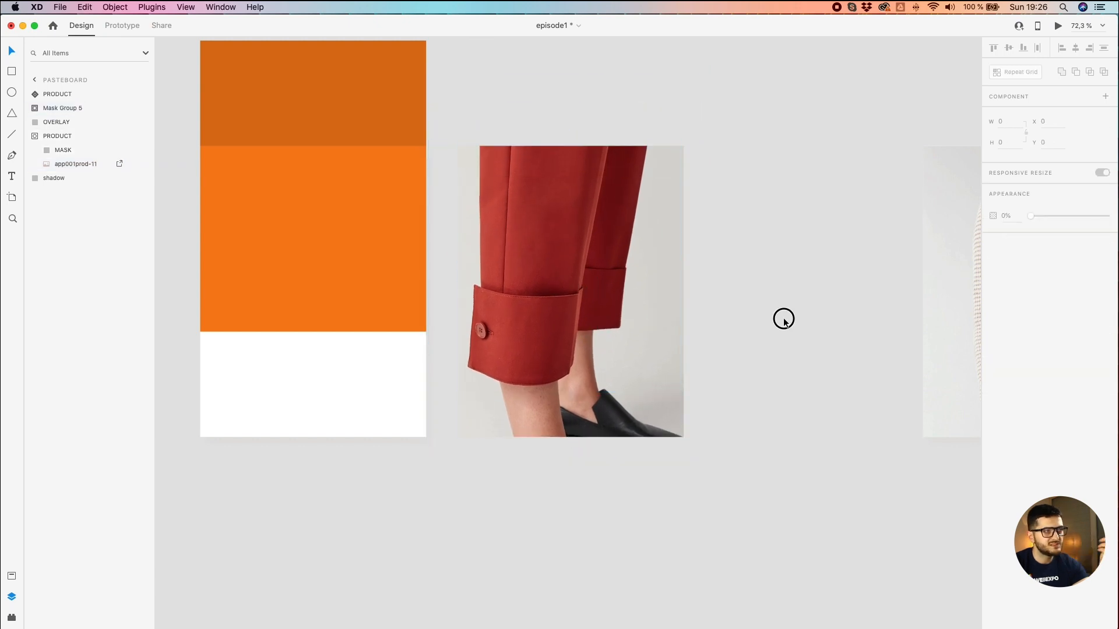
click(593, 263)
double_click(592, 262)
click(786, 360)
double_click(676, 421)
drag(676, 420, 680, 356)
click(817, 382)
Step: Hide the shadow layer, and switch the PRODUCT mask group's visibility off and back on
click(628, 382)
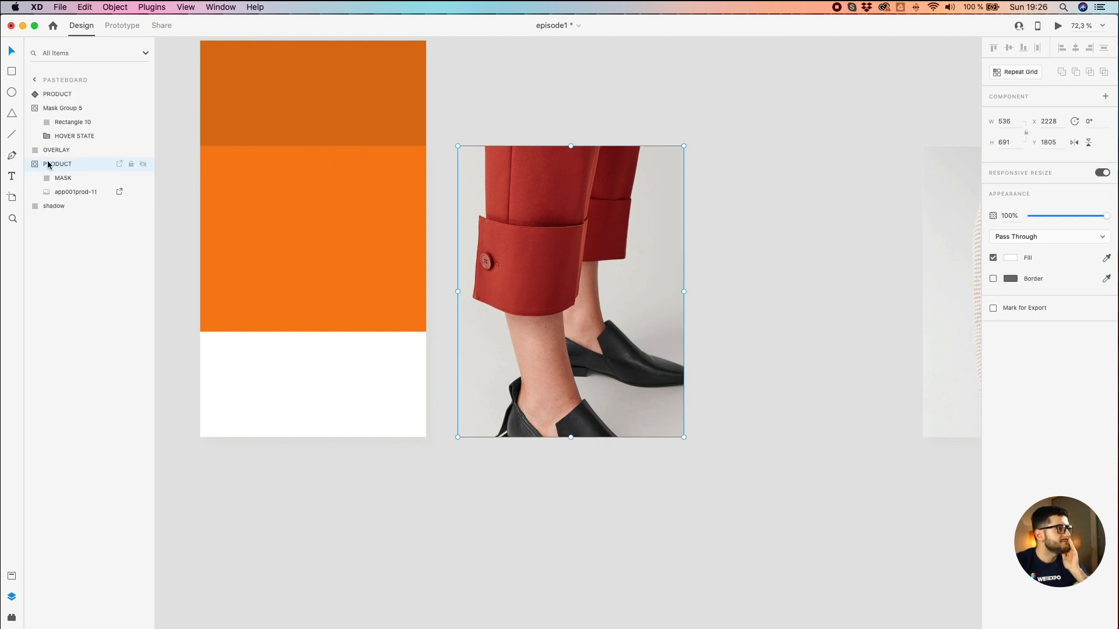
click(143, 165)
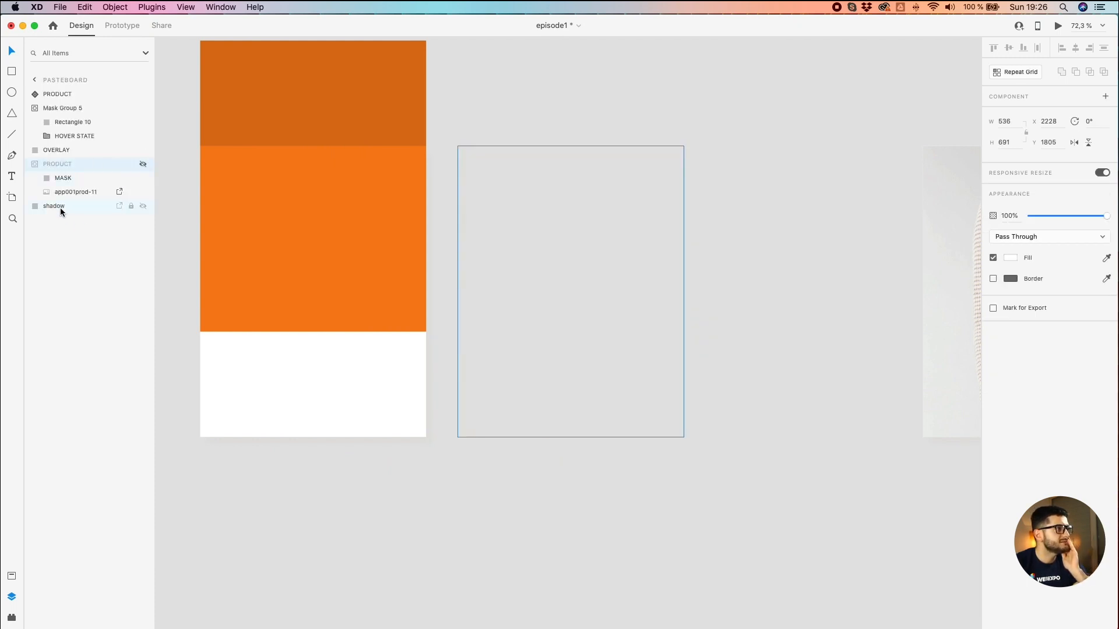
click(61, 208)
click(143, 206)
click(311, 120)
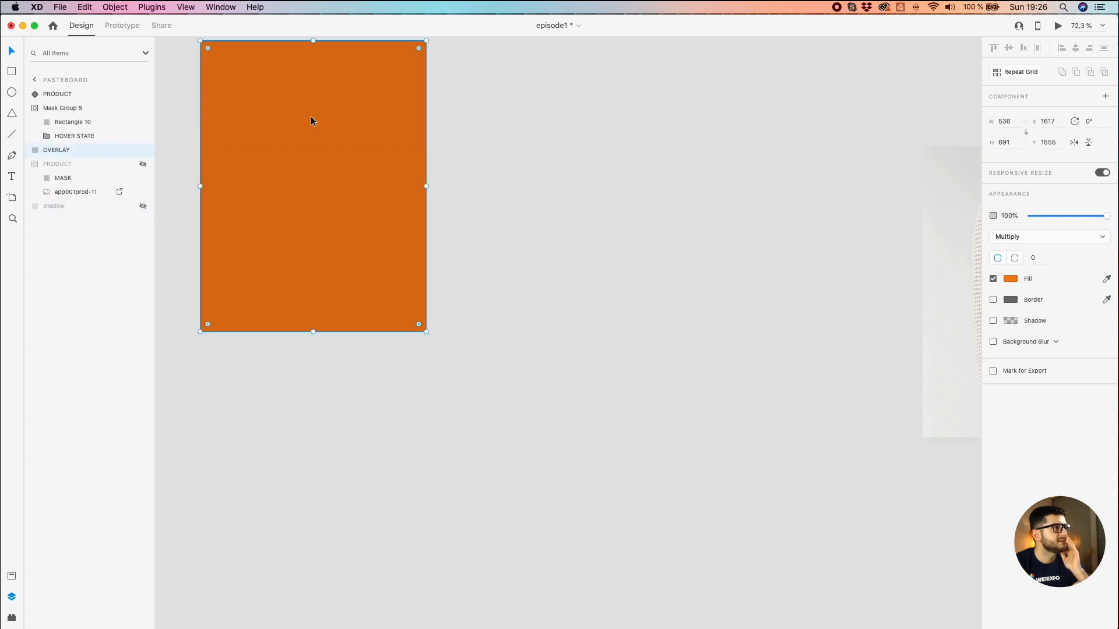
click(142, 165)
Step: Move the orange OVERLAY rectangle onto the shoe photo so that it covers the photo exactly
drag(325, 125, 357, 215)
click(600, 229)
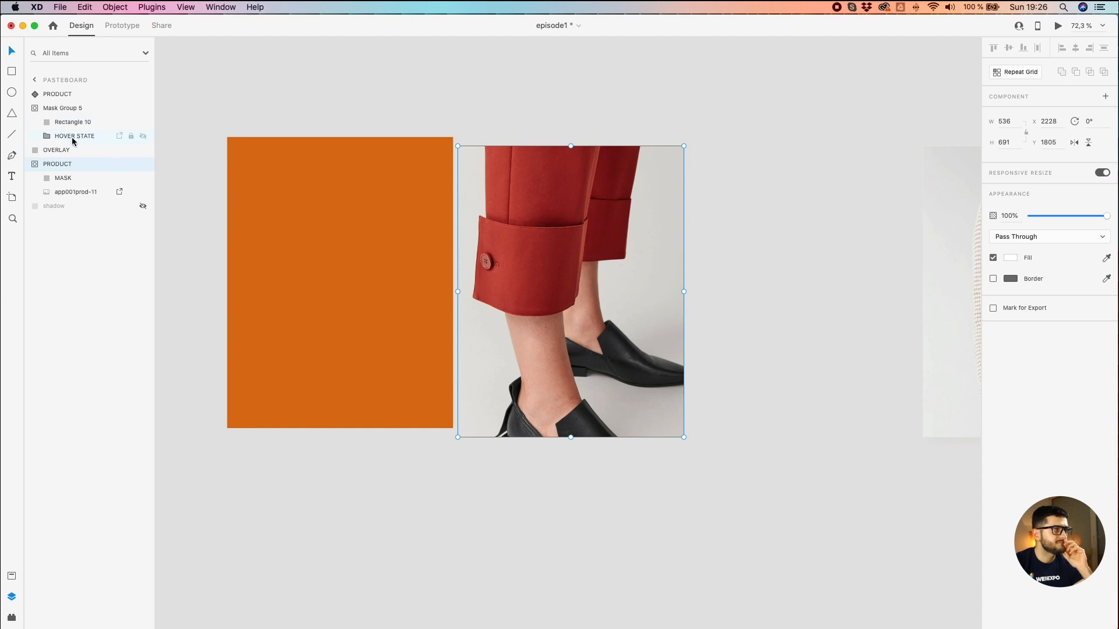
click(402, 68)
click(378, 249)
drag(374, 250, 612, 260)
click(122, 26)
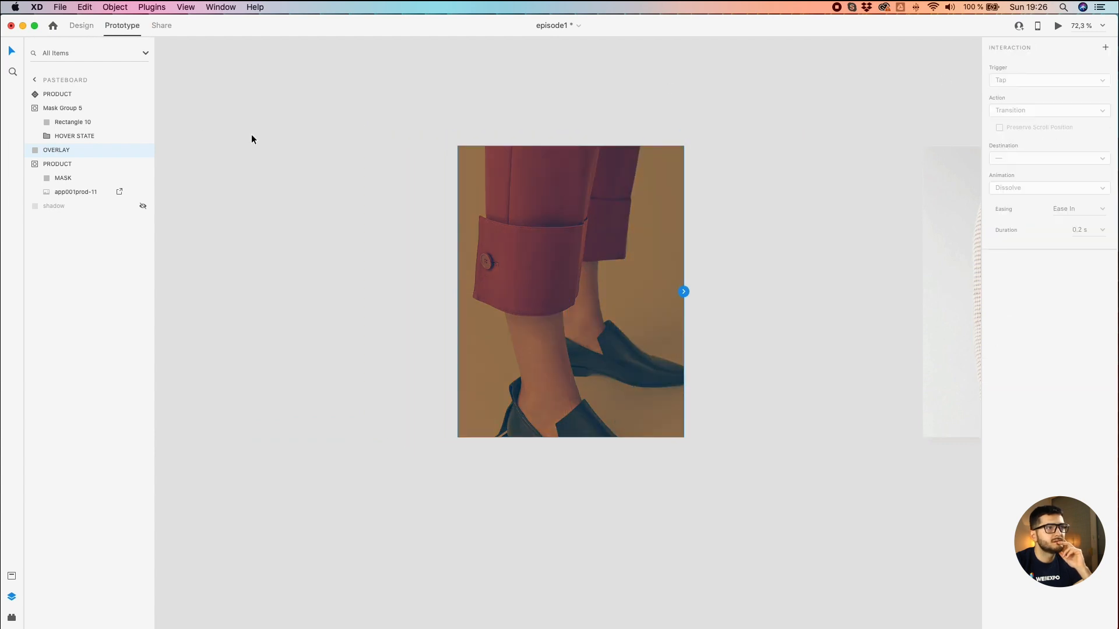
click(88, 28)
click(726, 88)
Step: Align Mask Group 5 with the shoe photo's upper corner at X 2228, Y 1805, and set the OVERLAY's opacity to 33%
click(600, 217)
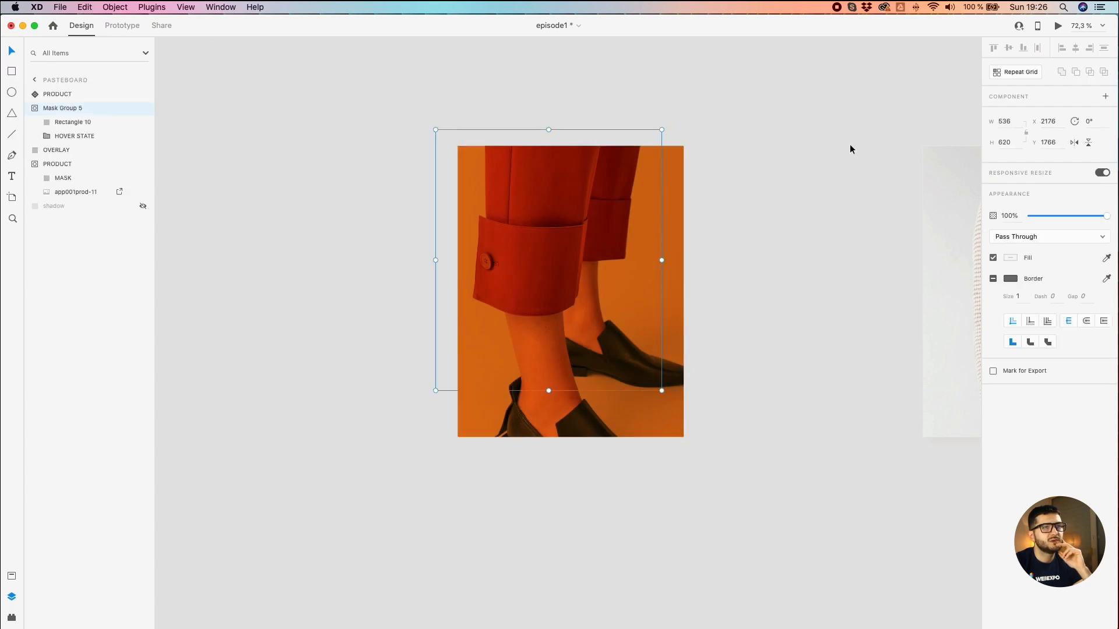
drag(585, 282, 609, 302)
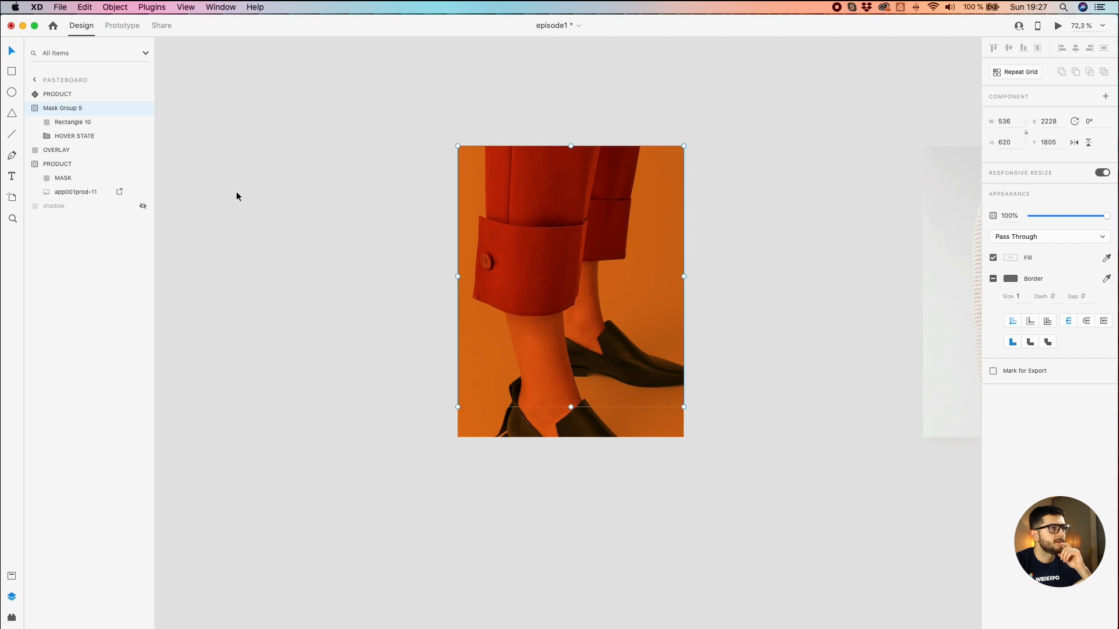
click(65, 151)
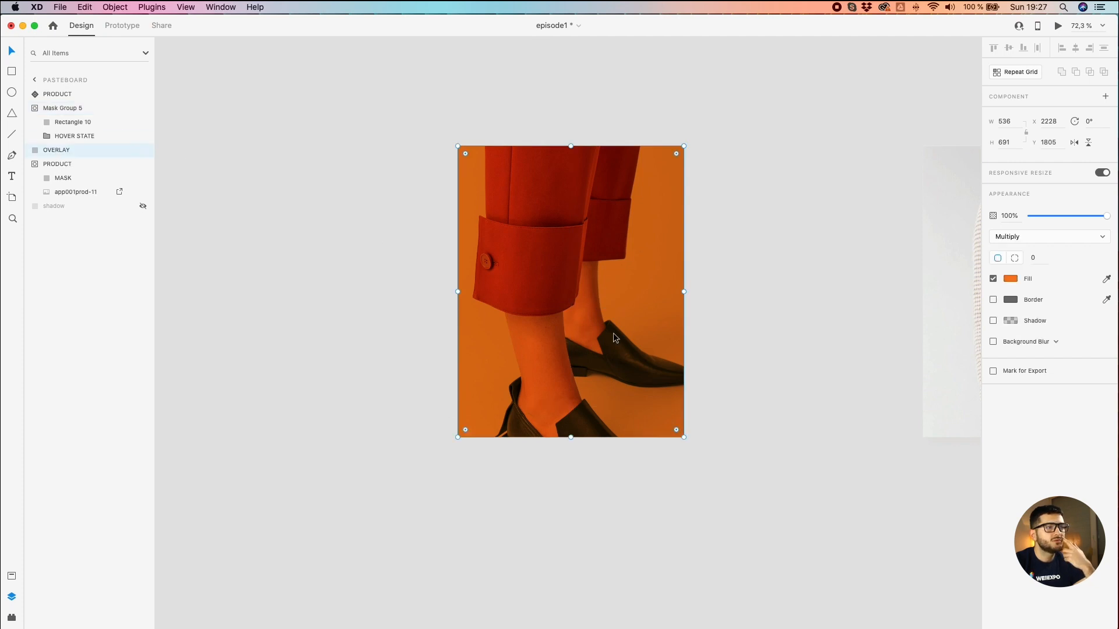
mouse_move(1072, 216)
mouse_down()
mouse_move(1004, 219)
mouse_move(1058, 219)
mouse_up()
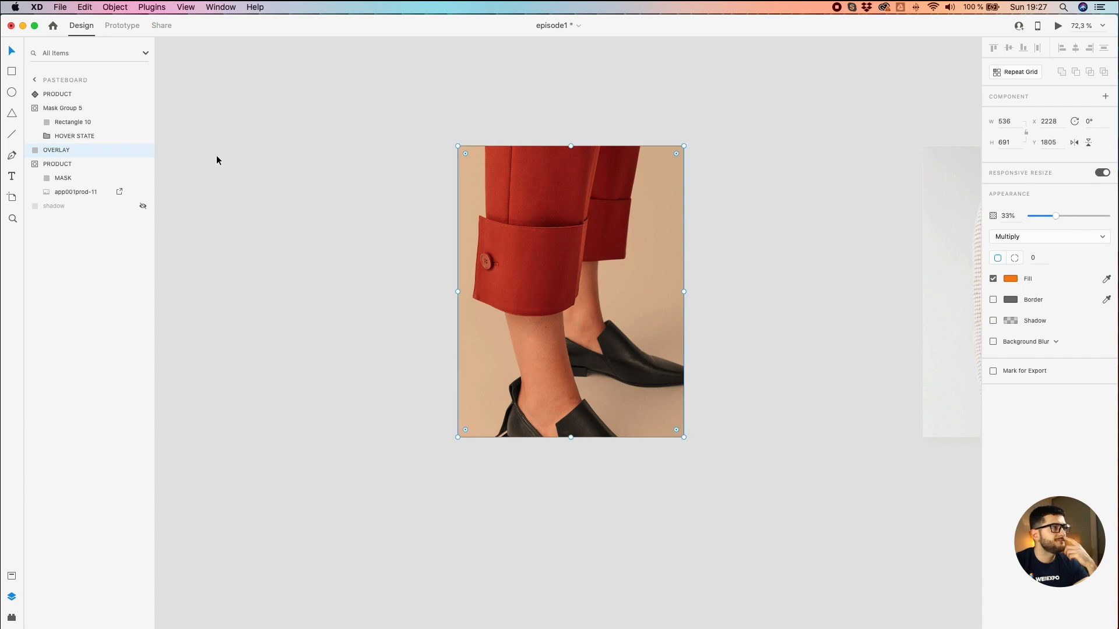
Step: Examine Rectangle 10, the HOVER STATE group and its CTA group inside Mask Group 5
click(48, 136)
click(56, 110)
click(56, 122)
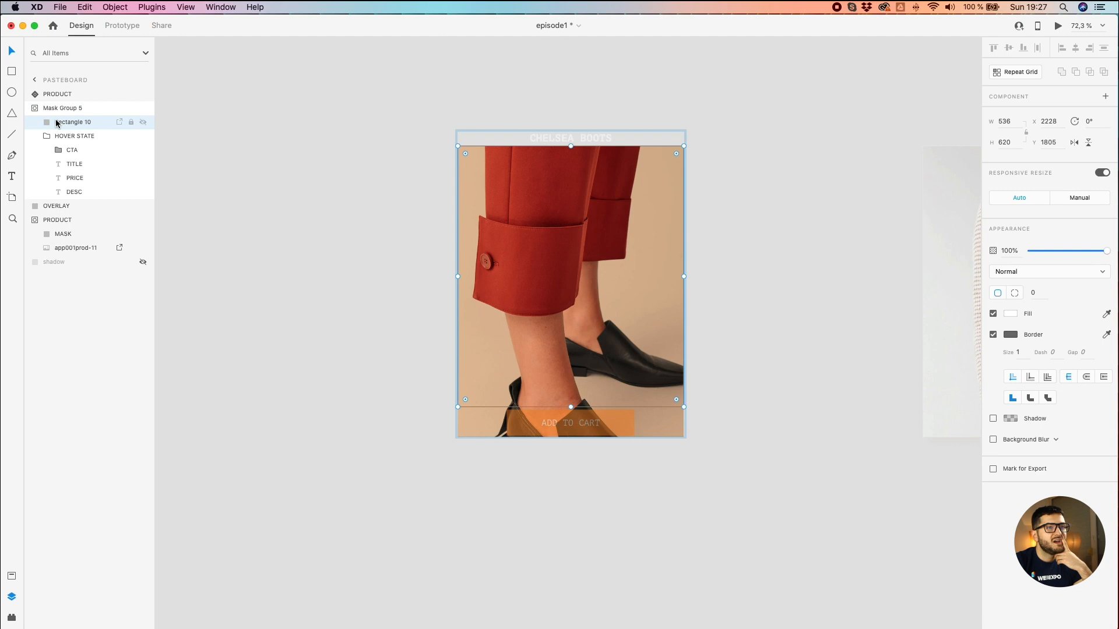
click(60, 135)
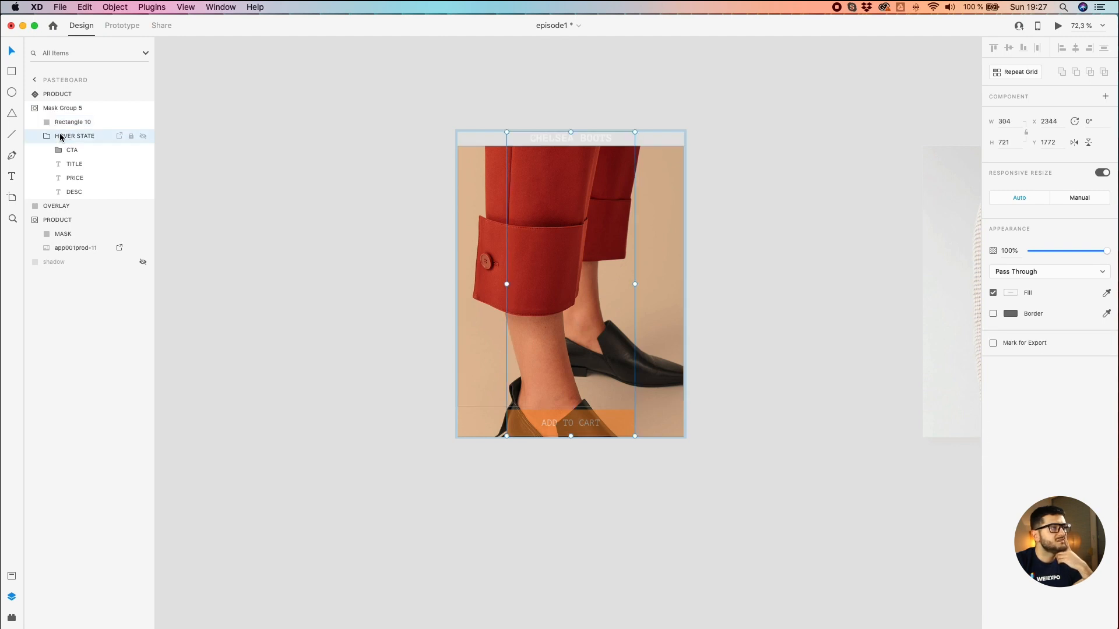
click(75, 150)
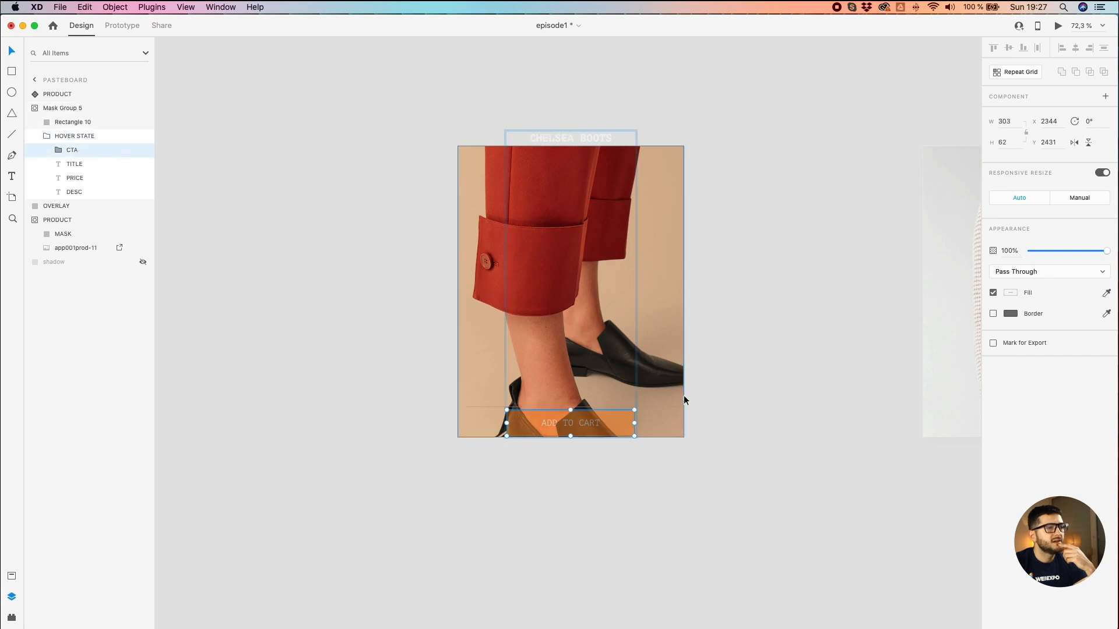
Step: Ungroup the mask of Mask Group 5 and move the white Rectangle 10 off the shoe photo onto the empty pasteboard
click(61, 112)
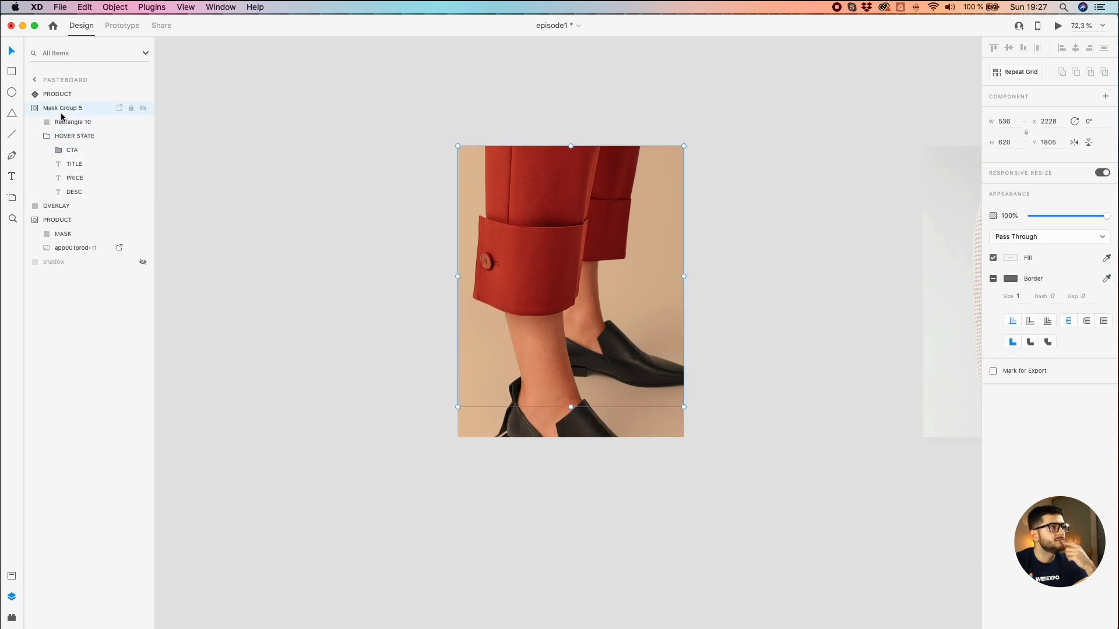
right_click(62, 115)
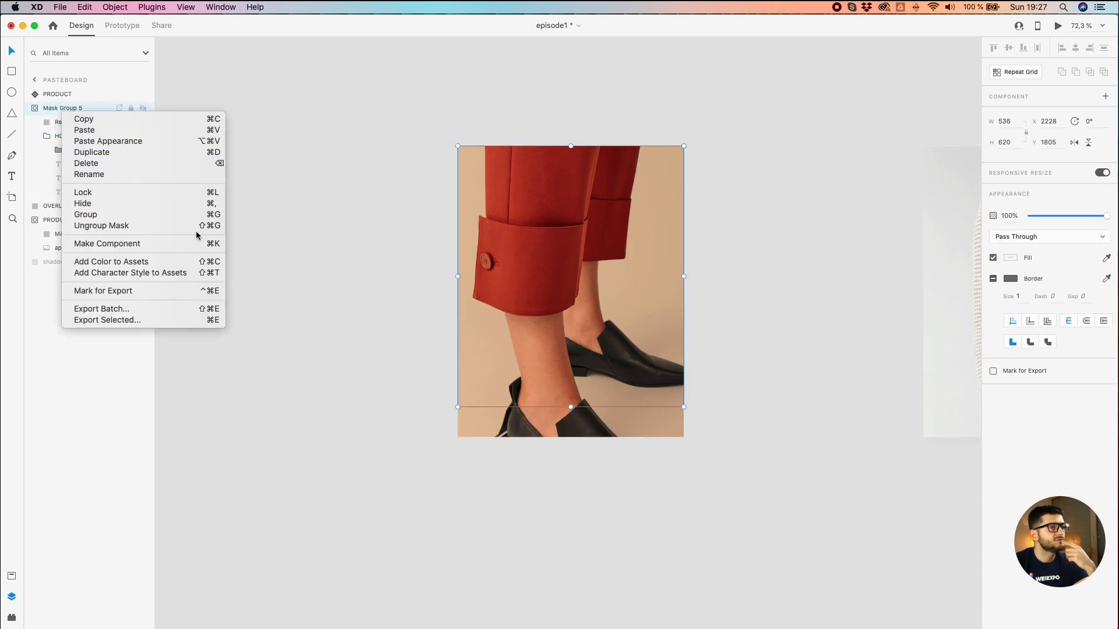
click(157, 226)
drag(512, 257, 223, 291)
Step: Set the DESC text's opacity to 100% and move the CHELSEA BOOTS title down onto the photo at Y 1848
click(540, 299)
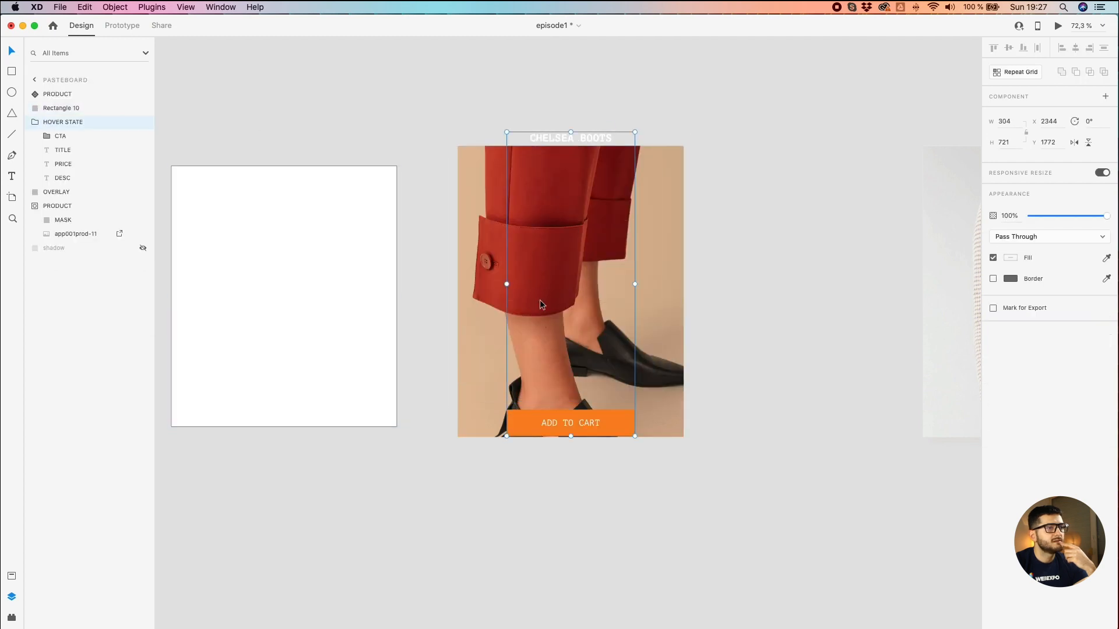
drag(1046, 379, 1110, 379)
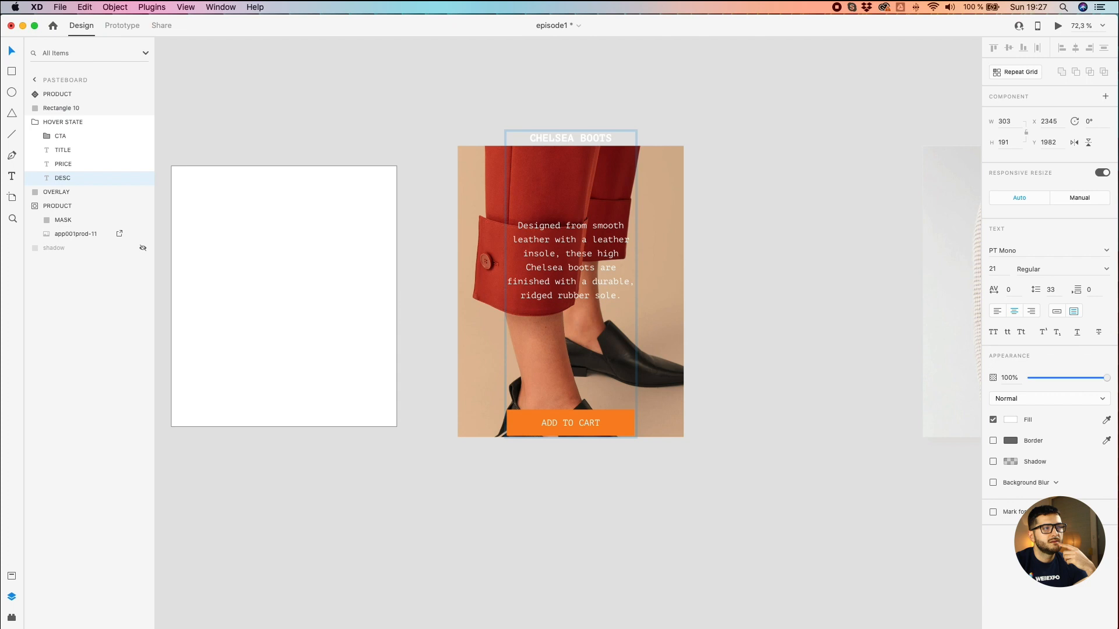
click(577, 140)
drag(577, 142, 576, 173)
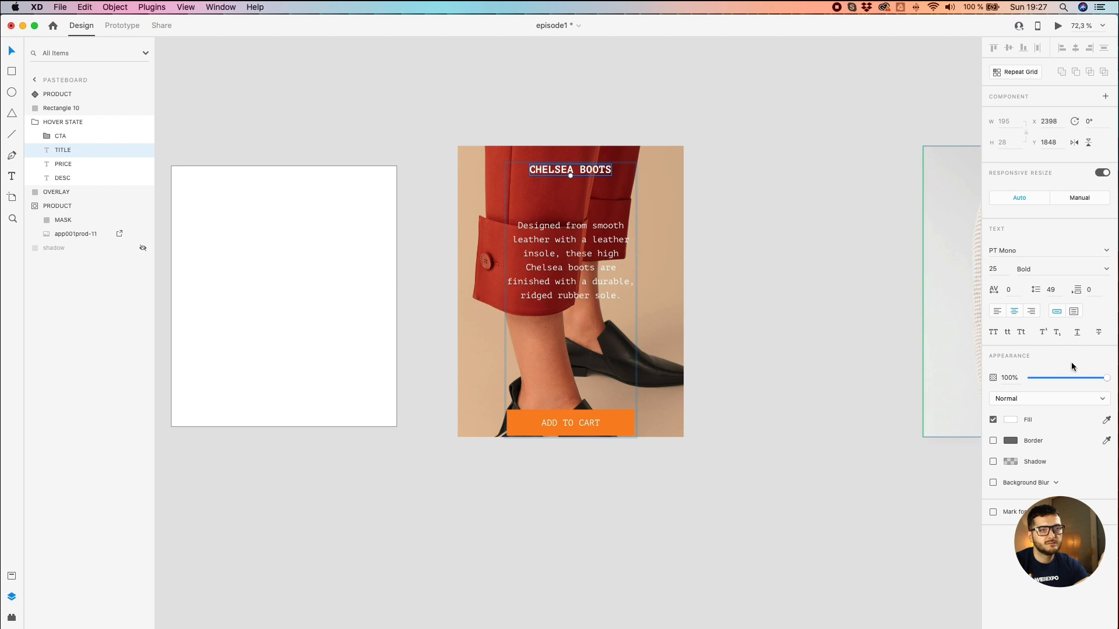
Step: Make the DESC text fully transparent and shift the white Rectangle 10 slightly upward on the pasteboard
click(528, 248)
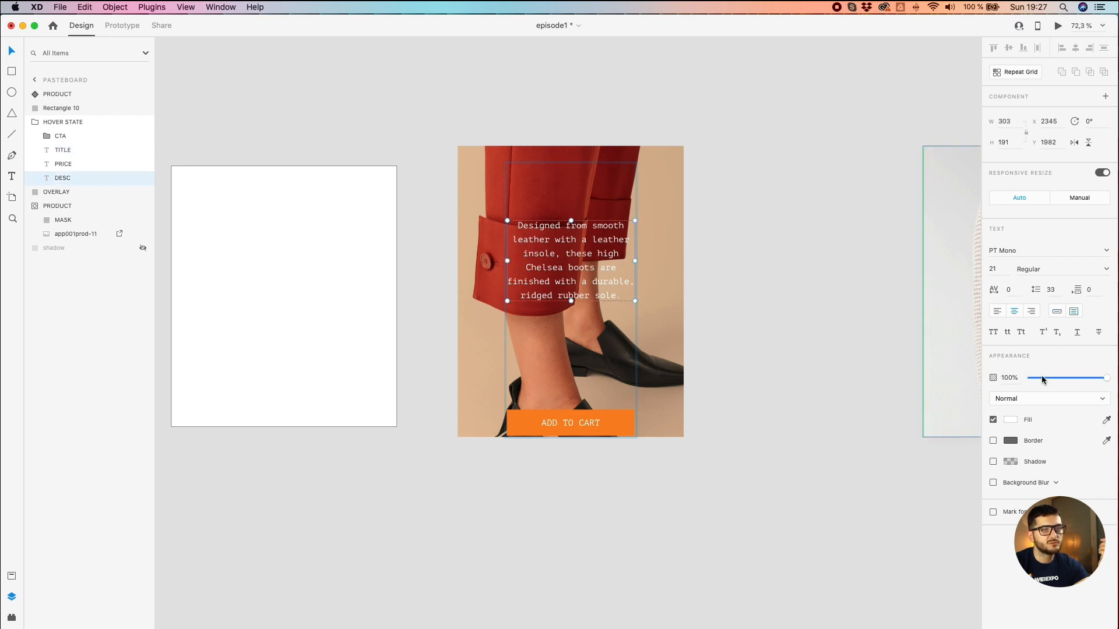
drag(1046, 379, 877, 385)
click(790, 344)
drag(338, 308, 314, 258)
Step: Restore the DESC text inside the HOVER STATE group to full opacity
click(599, 422)
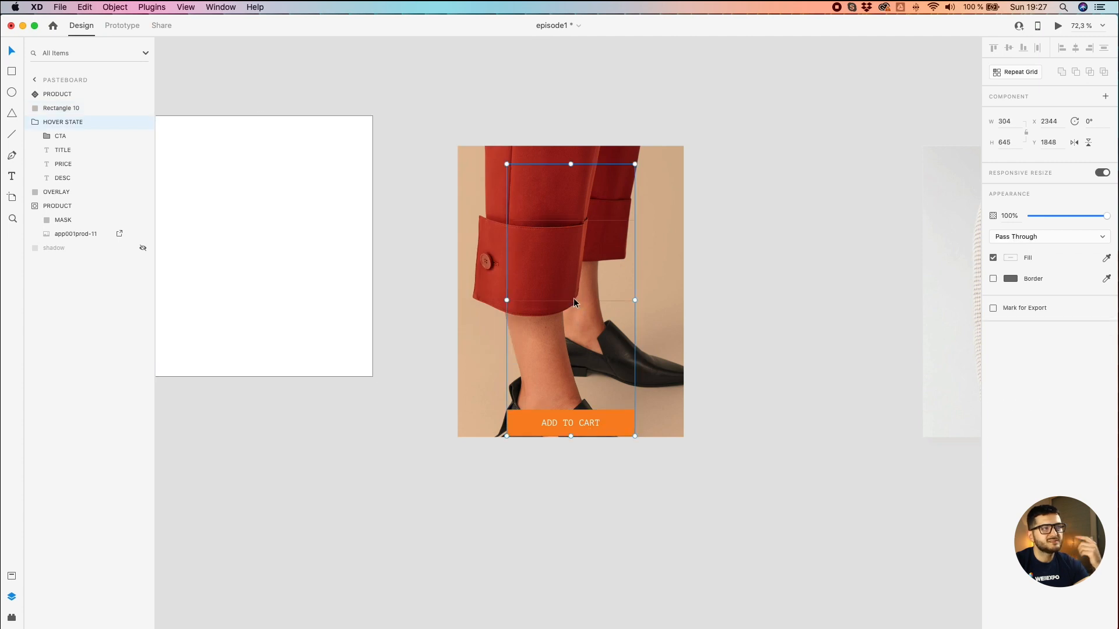
double_click(574, 298)
drag(1066, 378, 1107, 378)
click(571, 169)
click(751, 263)
Step: Place Rectangle 10 over the HOVER STATE group, move both beside the photo to X 1588, Y 1805, and mask the group with the rectangle
drag(302, 246, 612, 279)
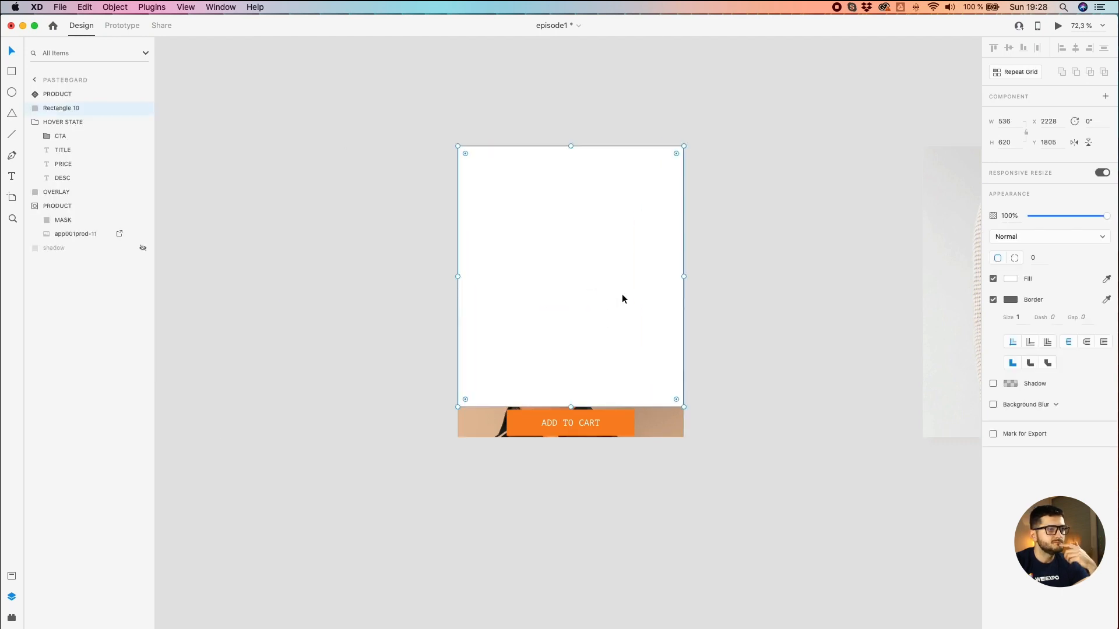
shift+click(614, 417)
drag(633, 379, 355, 318)
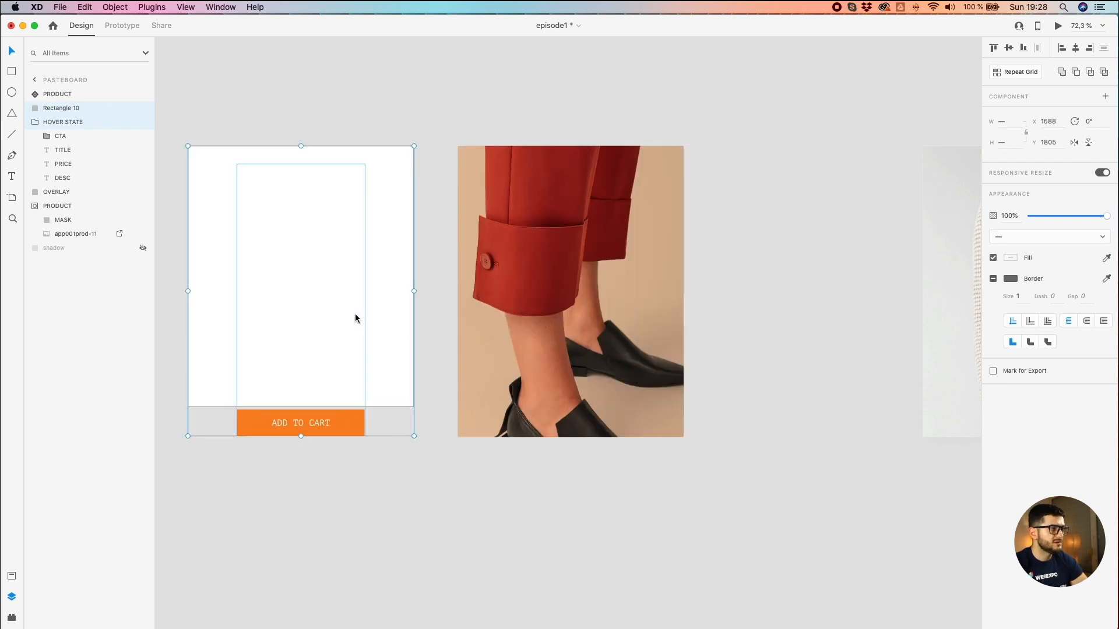
key(super+shift+m)
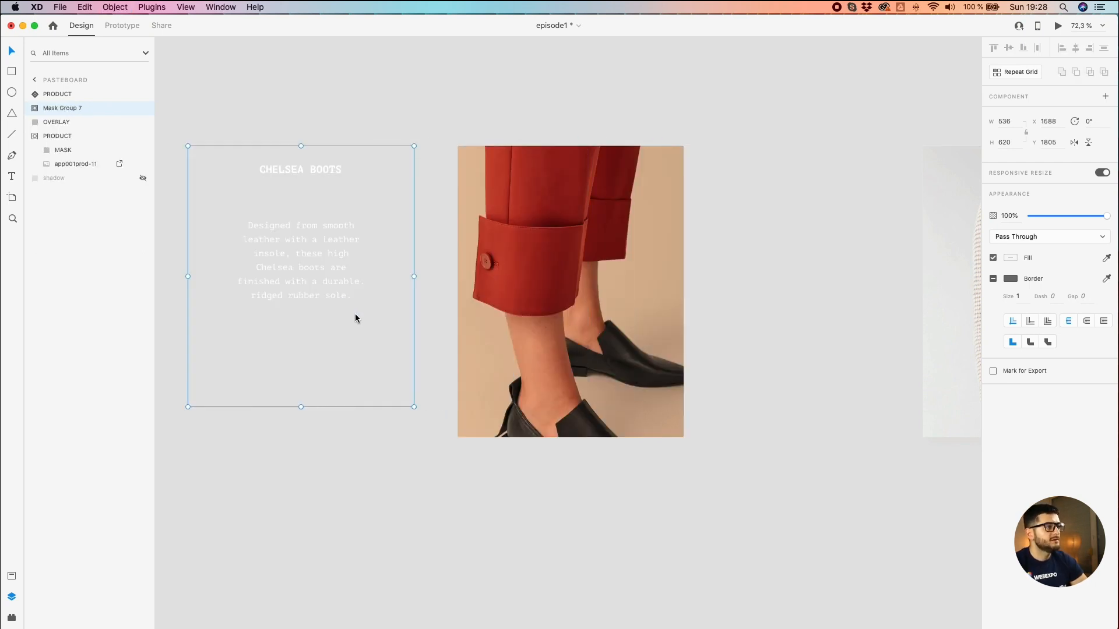
Step: Set the DESC text's opacity to 0% and move the CHELSEA BOOTS title above the mask to Y 1771
double_click(325, 288)
double_click(326, 288)
click(1065, 379)
drag(1064, 380, 1029, 379)
click(302, 171)
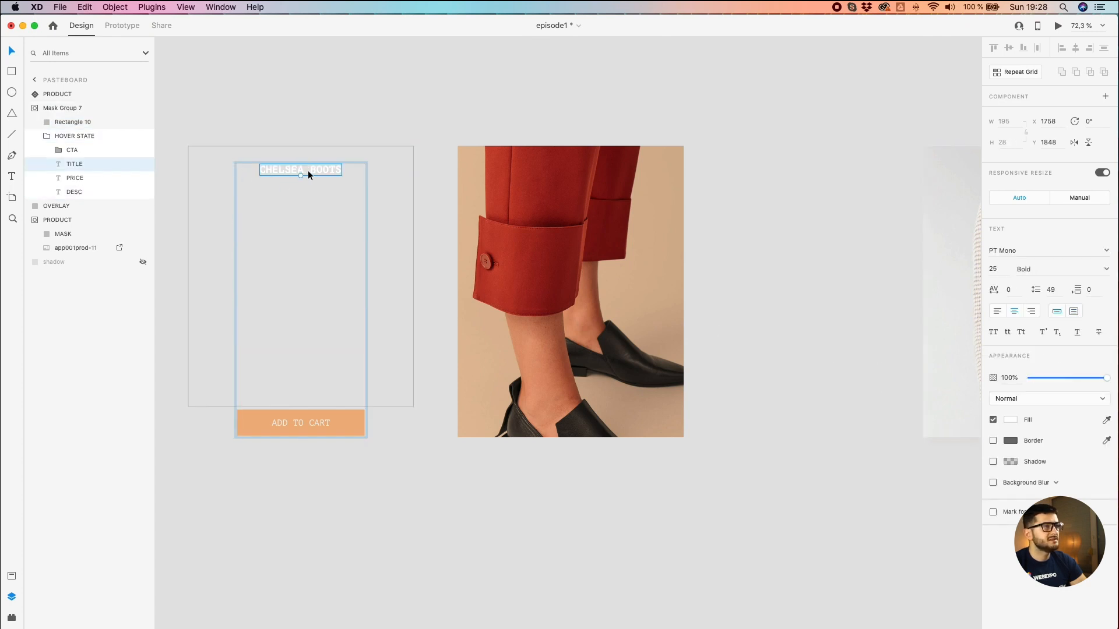
drag(311, 171, 309, 140)
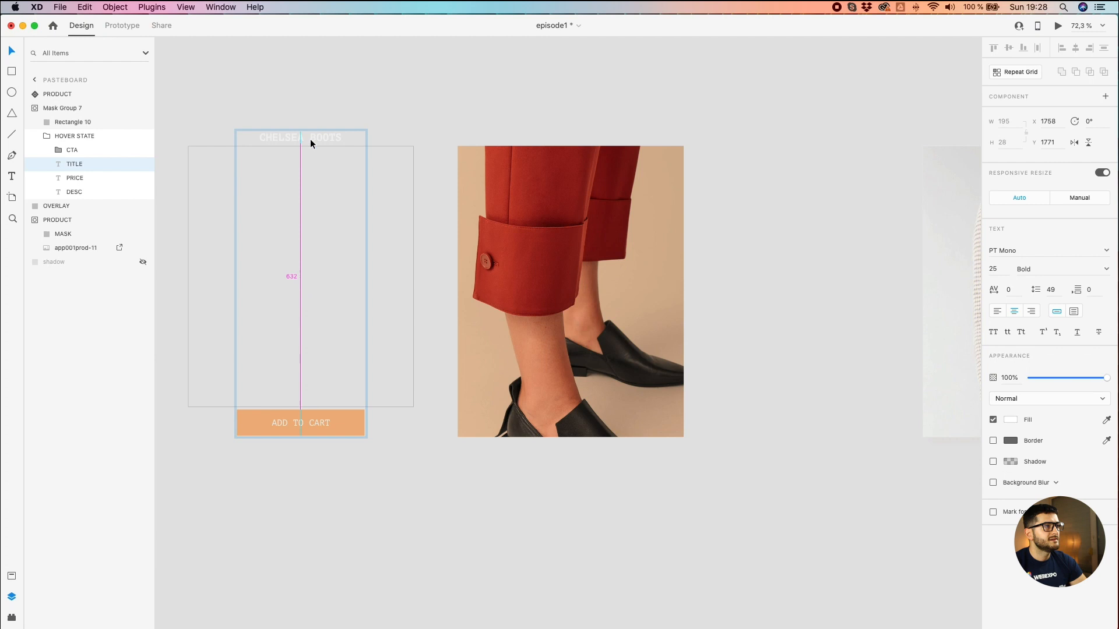
scroll(230, 128, up, 3)
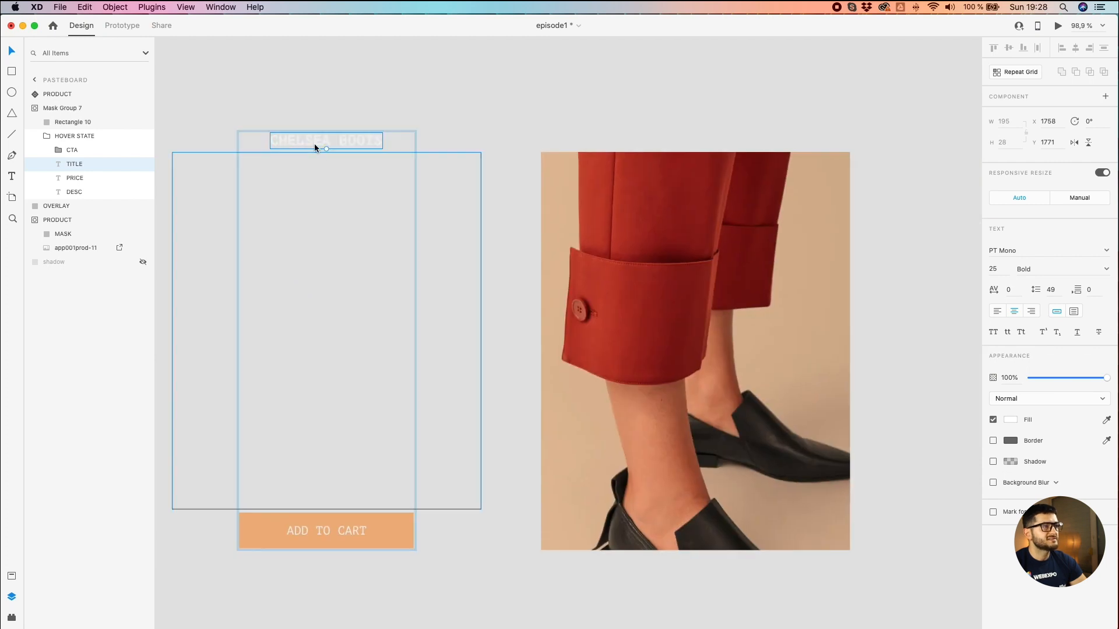
click(265, 110)
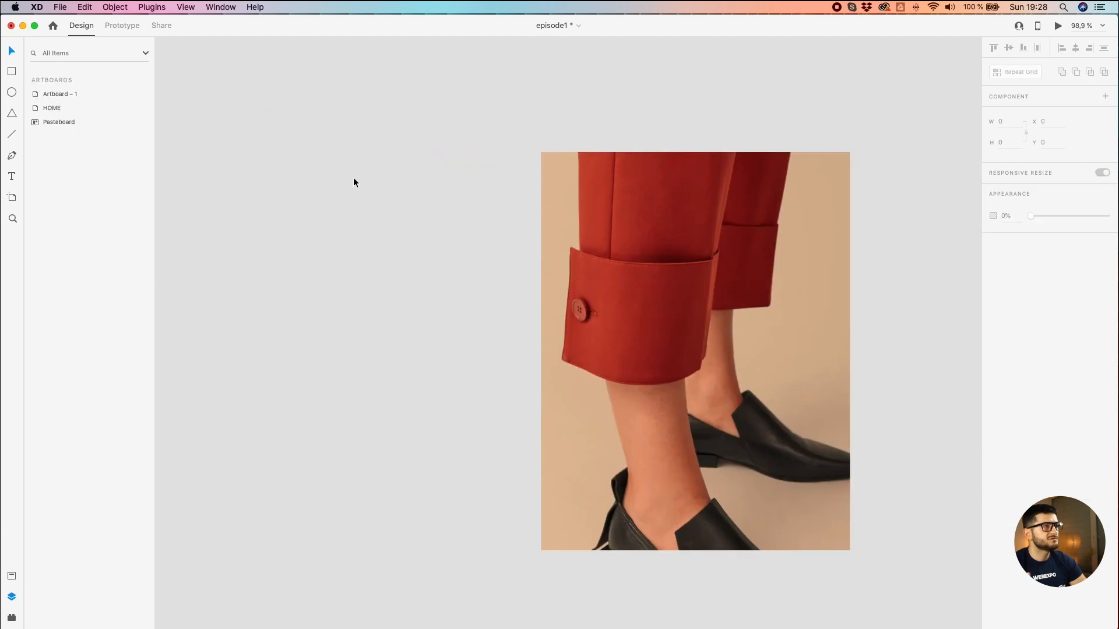
Step: Move the ADD TO CART button group (CTA) up into the lower part of the Mask Group 7 area
click(341, 221)
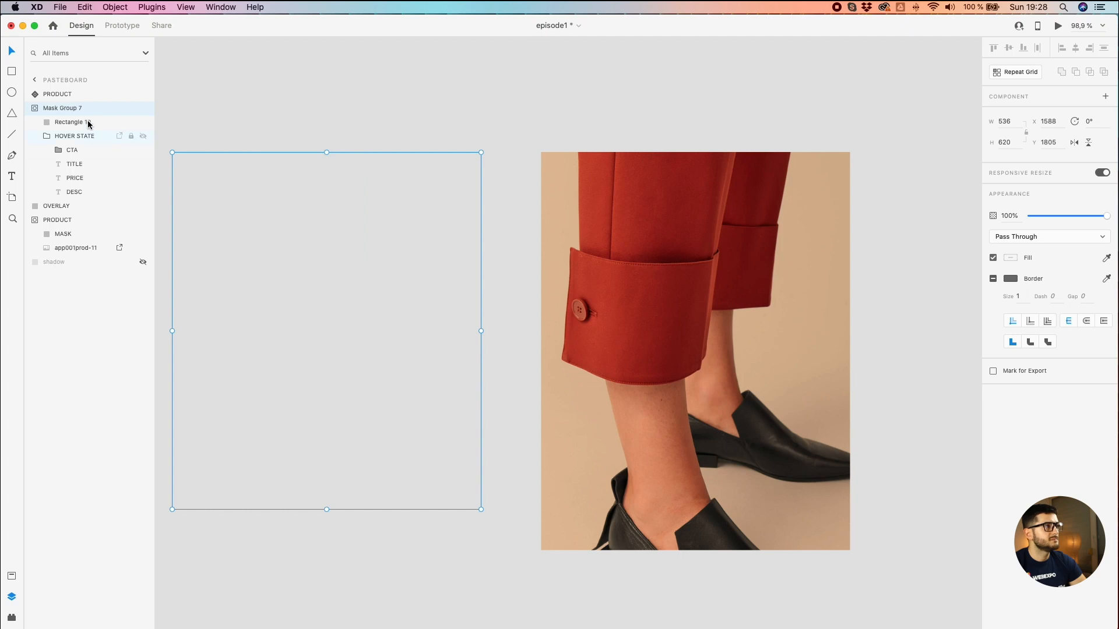
click(70, 151)
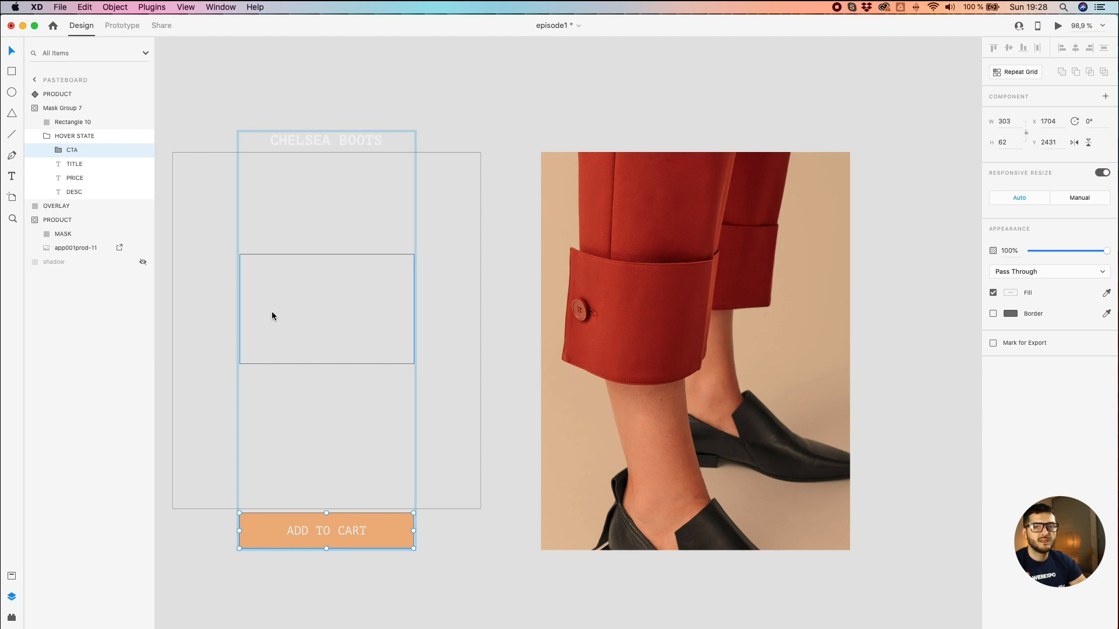
drag(397, 529, 399, 475)
Step: Set the DESC text's opacity to 100% and move the CHELSEA BOOTS title down inside the mask to Y 1836
click(351, 291)
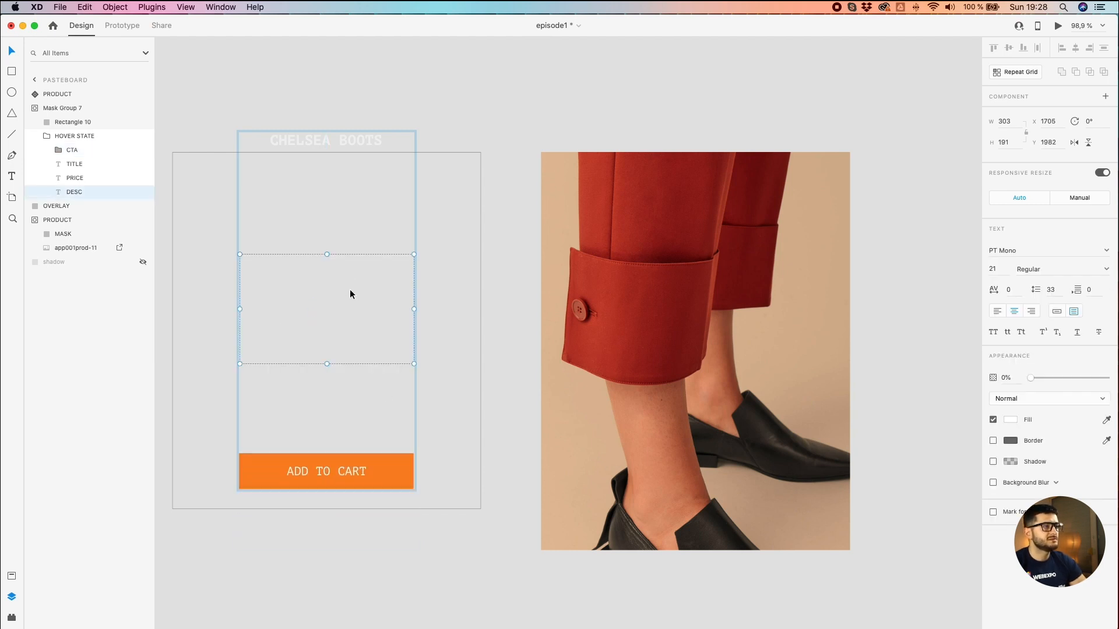
drag(1029, 375, 1106, 375)
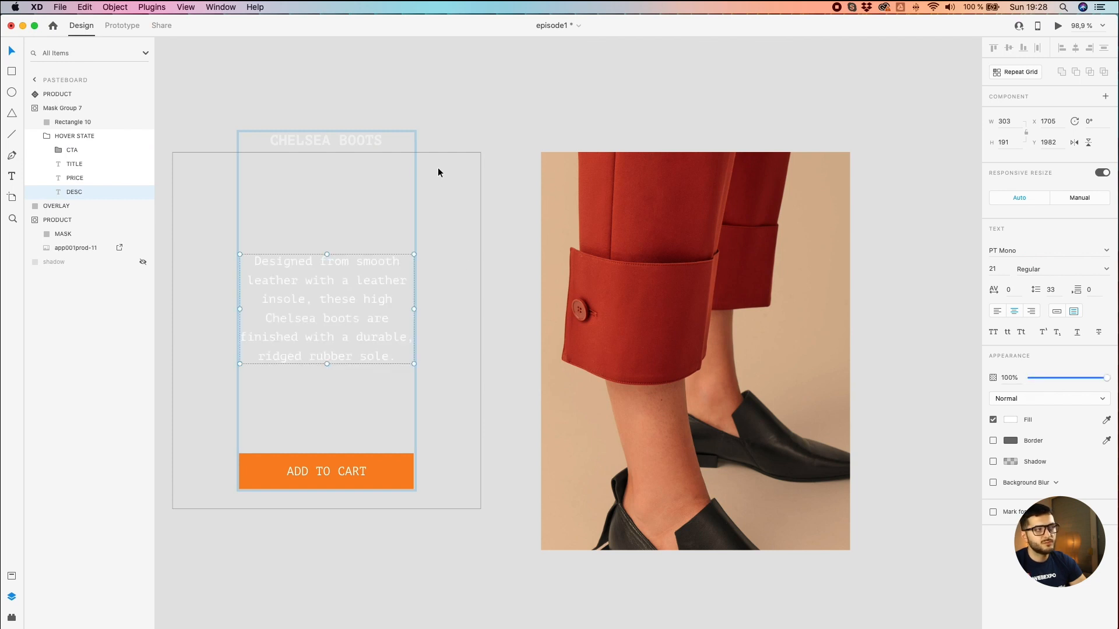
click(359, 143)
drag(359, 143, 356, 181)
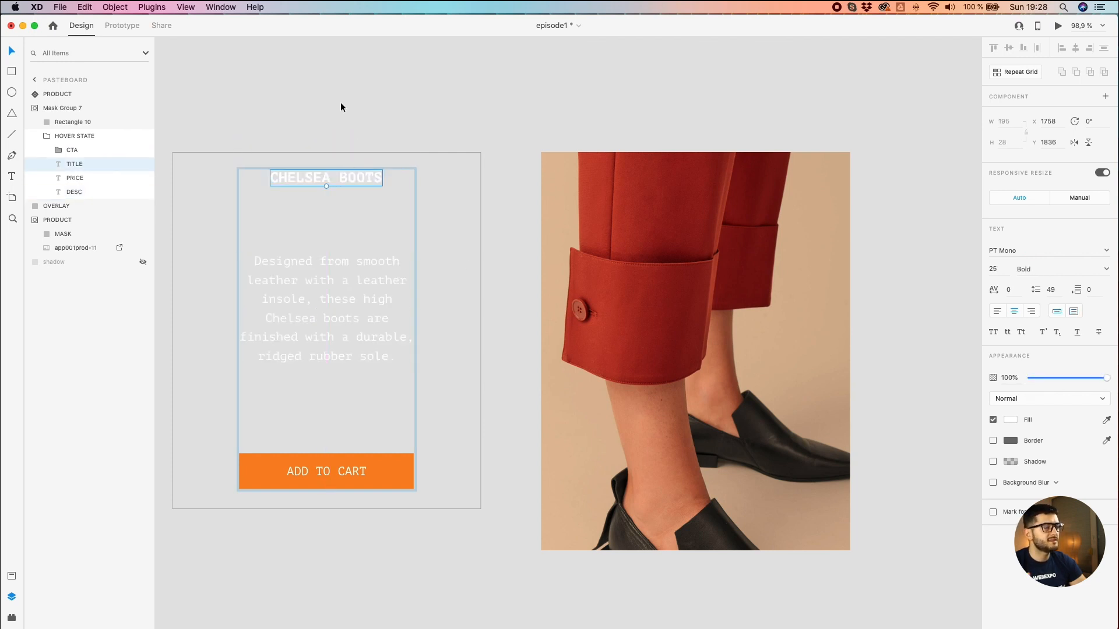
click(341, 104)
scroll(339, 105, down, 3)
Step: Select Mask Group 7, which holds the HOVER STATE content
click(357, 245)
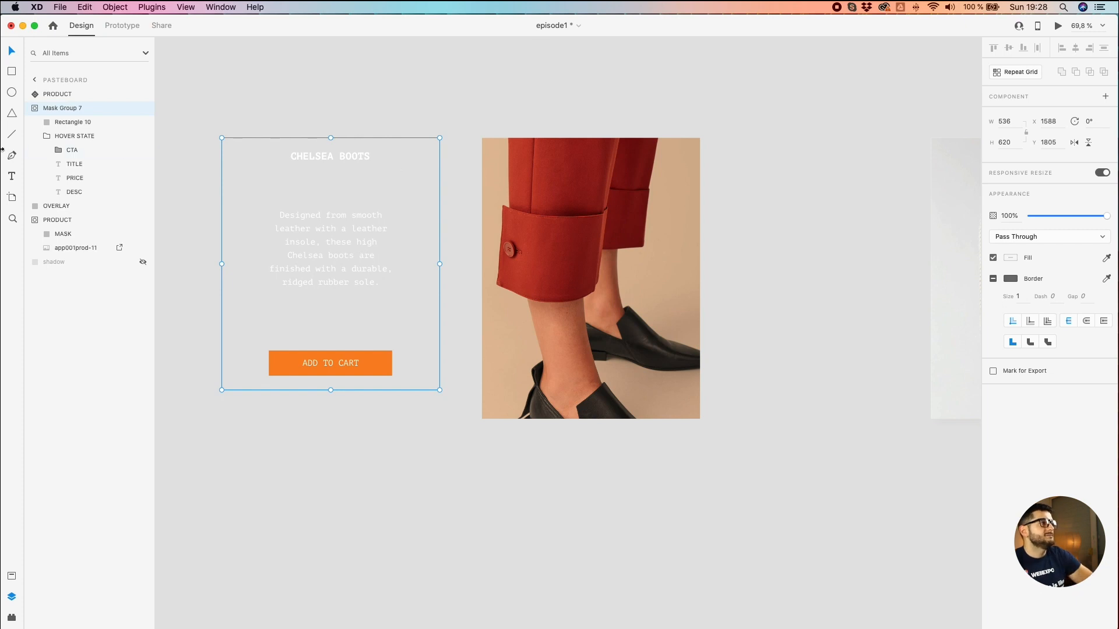
click(81, 94)
click(64, 108)
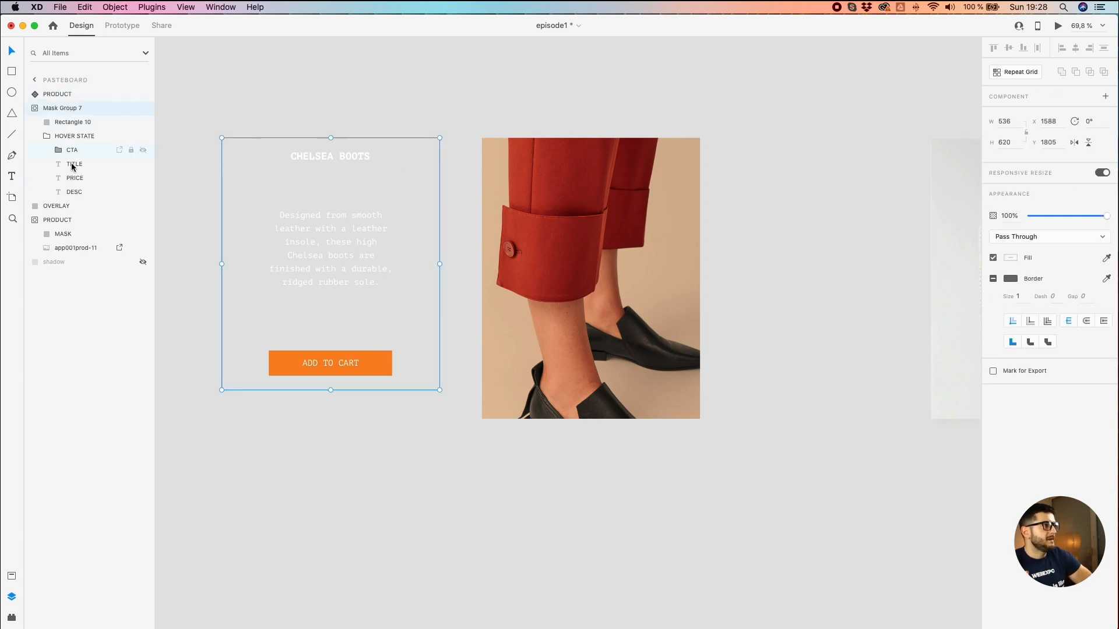
Step: Delete the Chelsea Boots demo's Mask Group 7, OVERLAY and PRODUCT image from the pasteboard
click(75, 207)
drag(278, 104, 678, 460)
key(Delete)
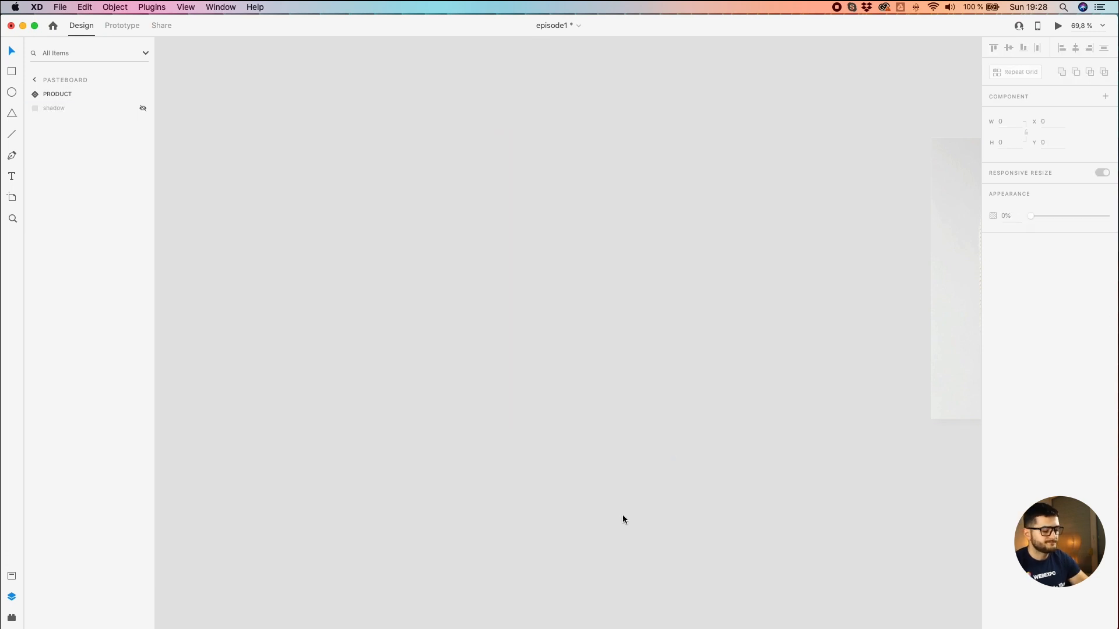
Step: Select the purple pouch PRODUCT component on the pasteboard and compare its Default State with its HOVER state
drag(788, 394, 321, 388)
click(606, 208)
click(584, 72)
click(591, 170)
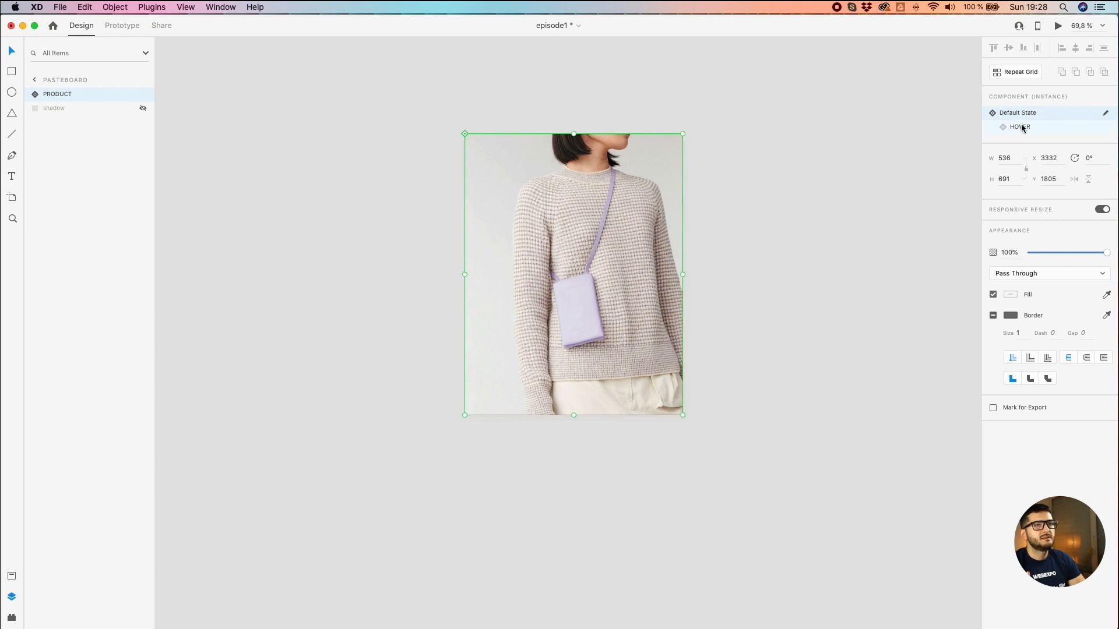
click(1024, 127)
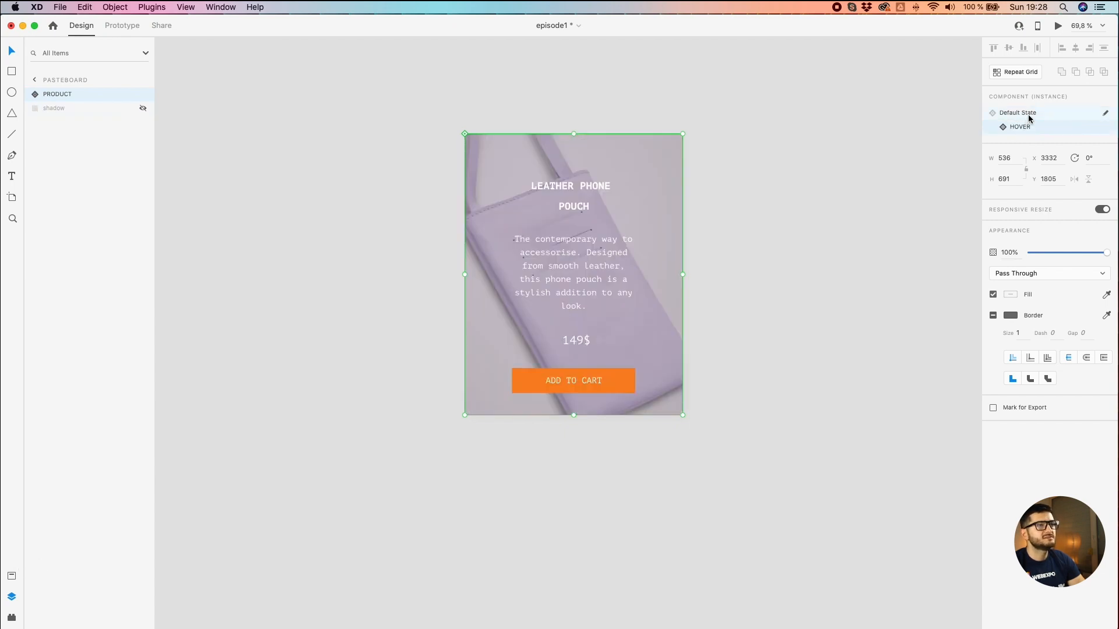
click(1028, 114)
click(1026, 128)
click(1028, 114)
Step: Expand the pouch component's layers and examine the app001prod-14 image and the MASK inside its PRODUCT mask group
double_click(47, 94)
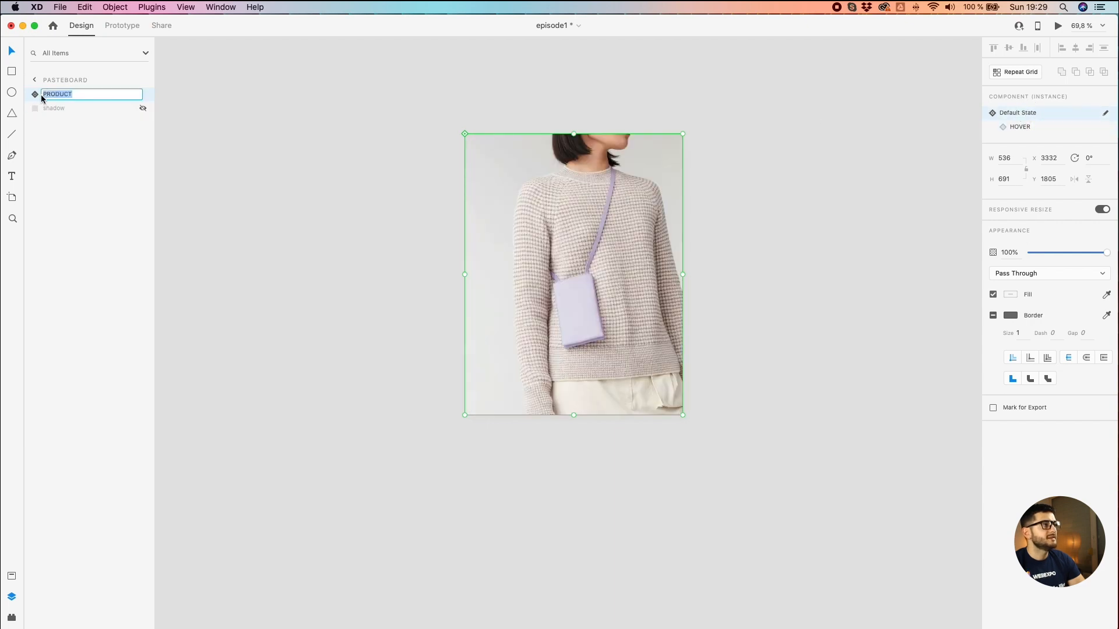
click(39, 95)
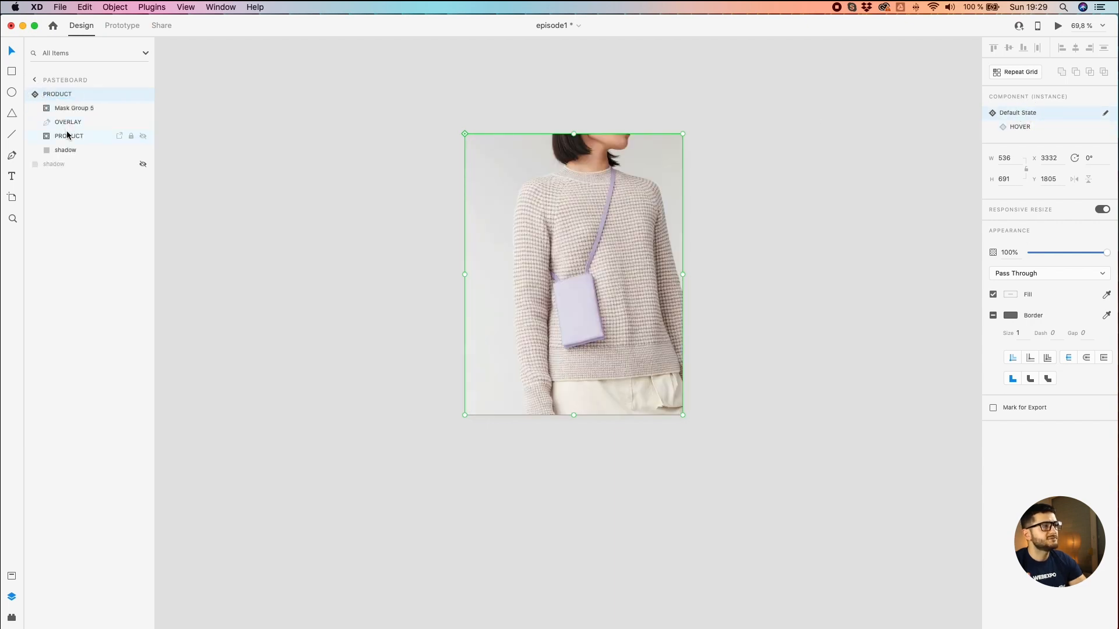
click(45, 135)
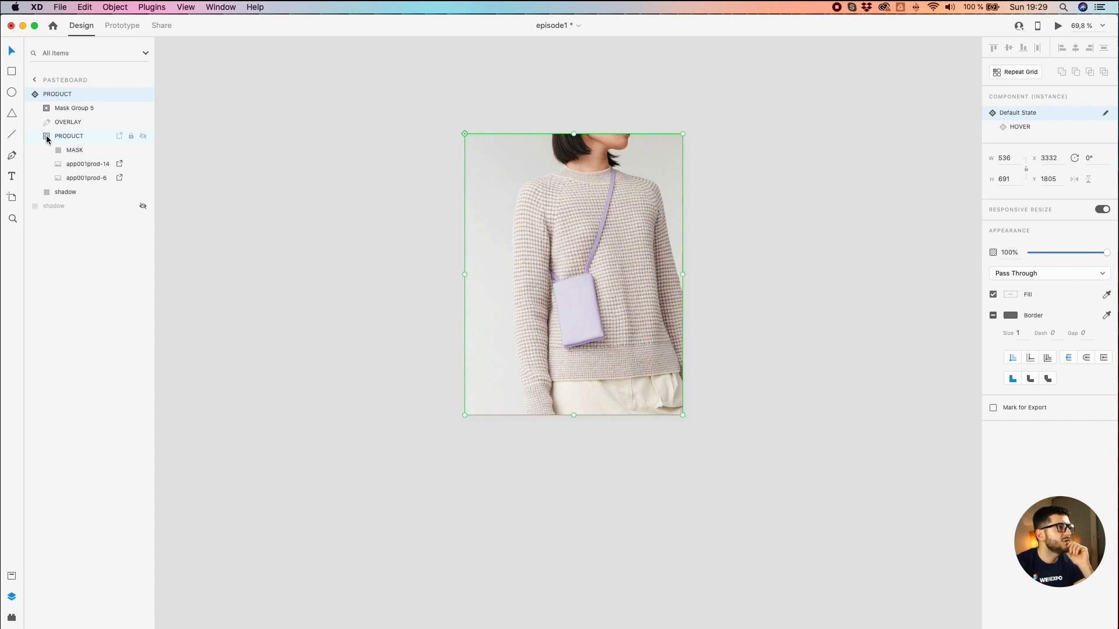
click(82, 164)
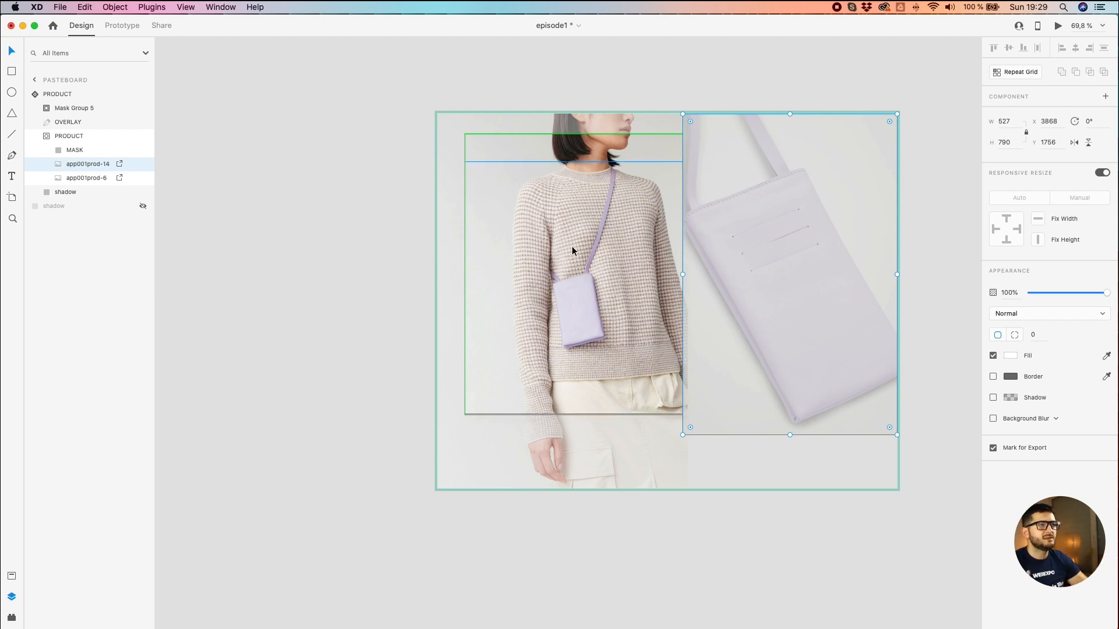
click(88, 150)
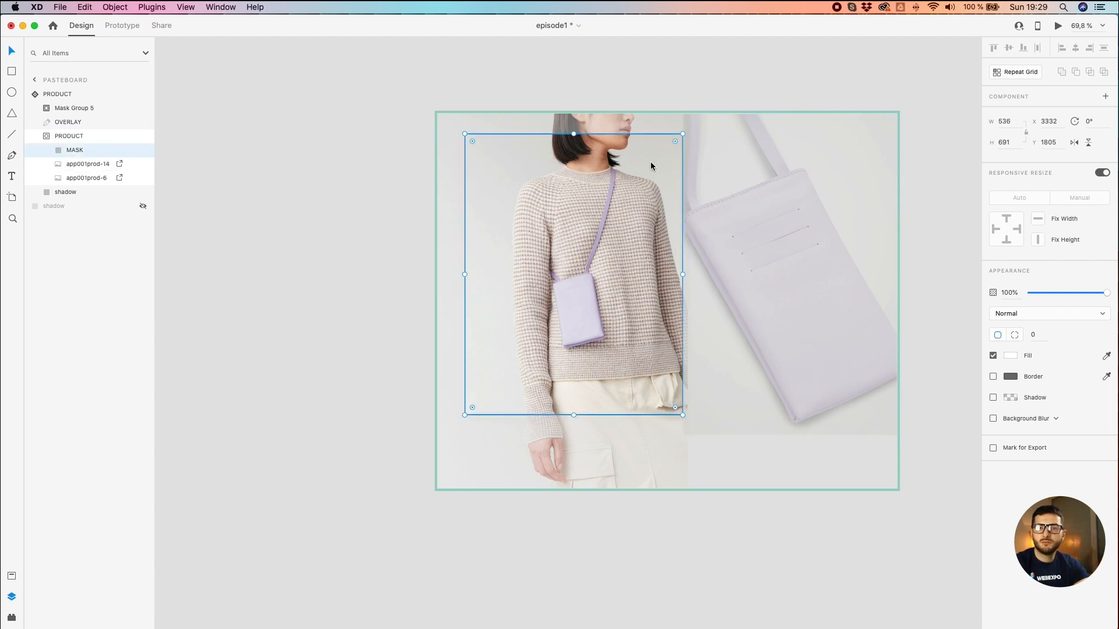
Step: Raise the pouch component's OVERLAY opacity to 100% and return it to 0%
click(67, 123)
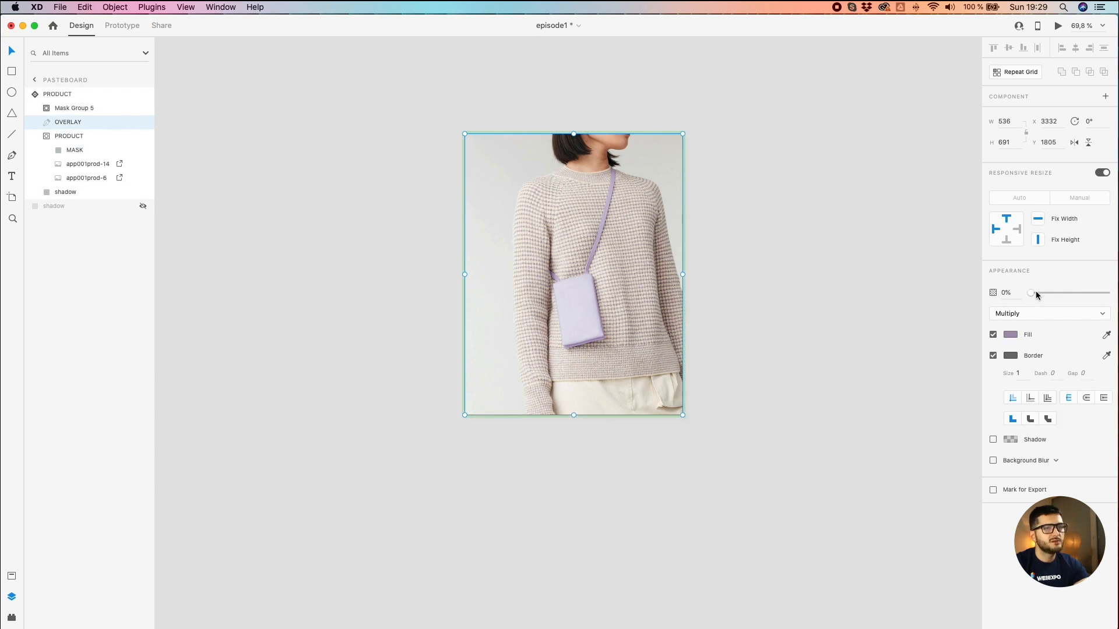
drag(1035, 292, 1106, 292)
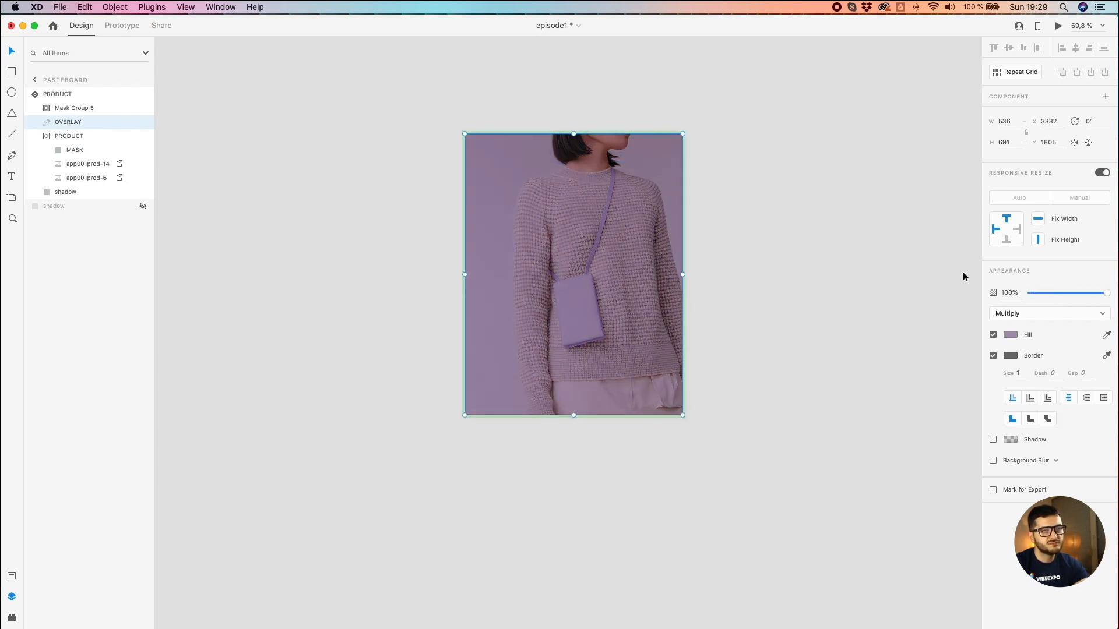
drag(1064, 293, 1030, 292)
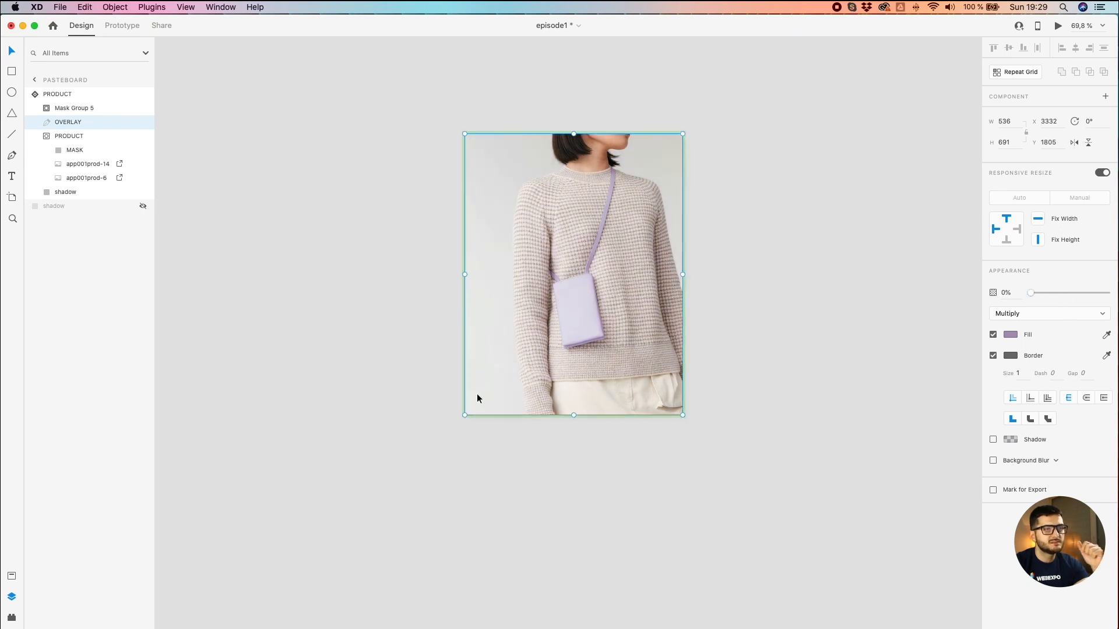
click(676, 170)
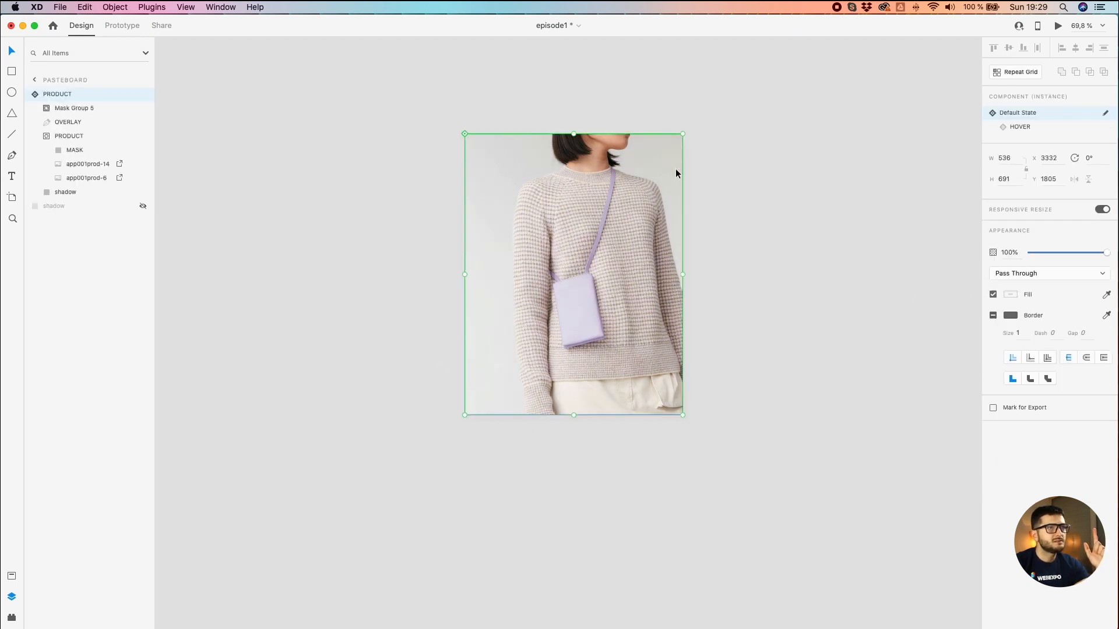
Step: Examine the pouch component's OVERLAY and Mask Group 5, including the TITLE and PRICE texts in its HOVER STATE group
click(73, 121)
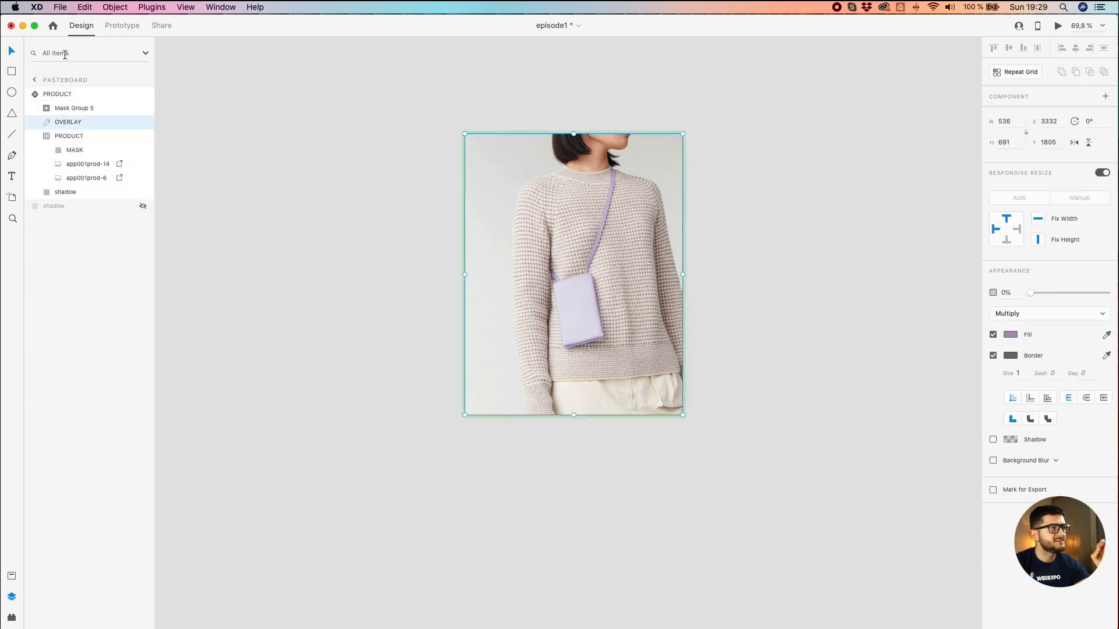
click(91, 111)
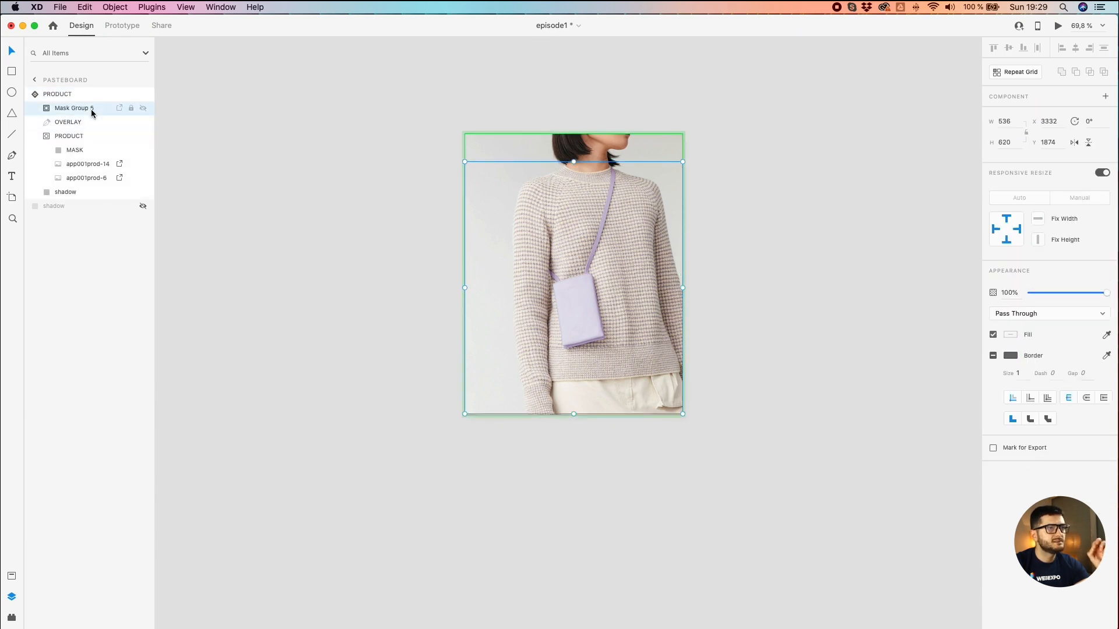
click(46, 109)
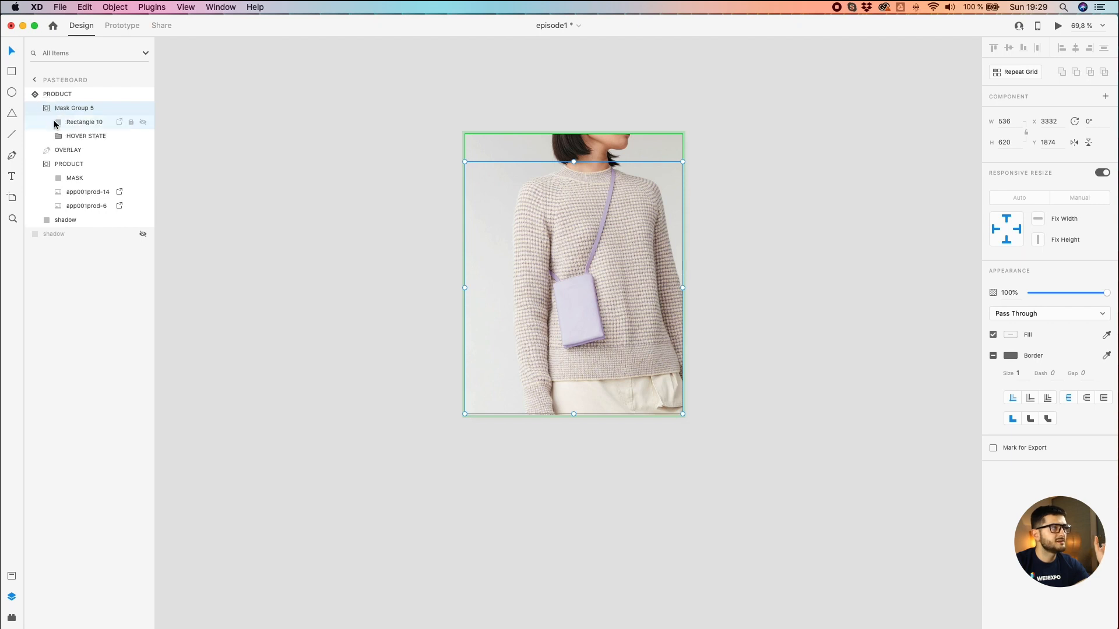
click(58, 137)
click(85, 151)
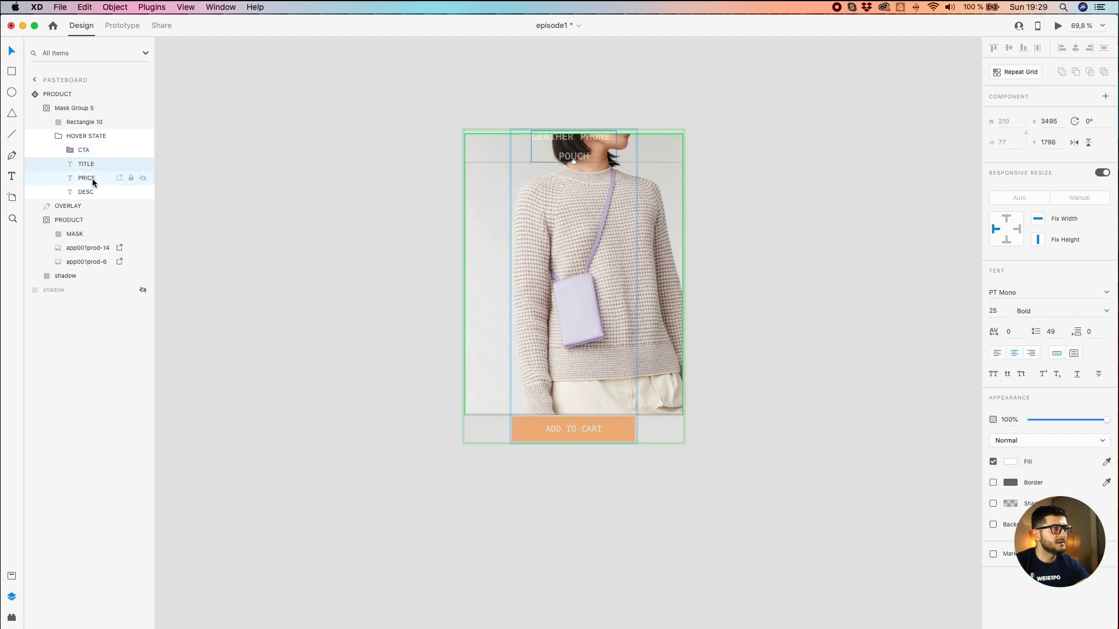
click(92, 219)
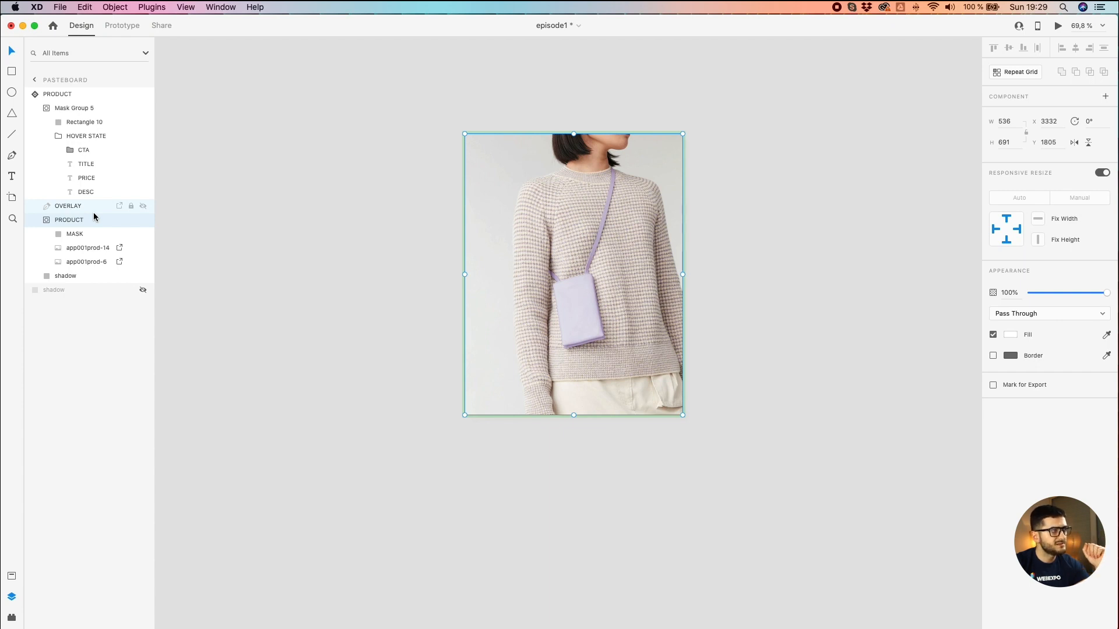
click(84, 165)
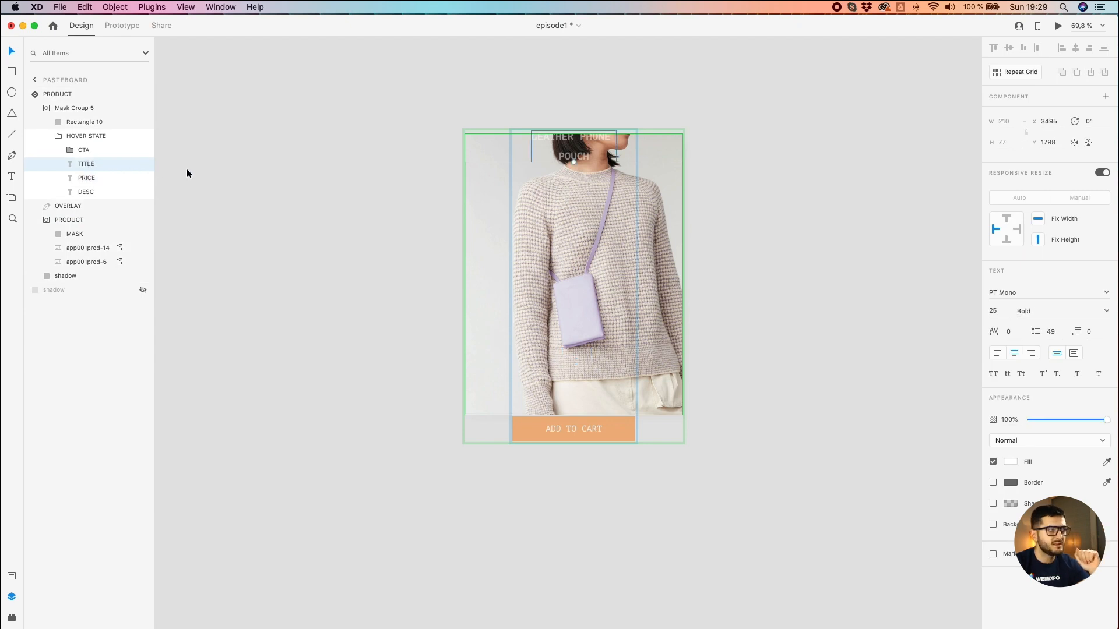
click(87, 178)
click(85, 165)
click(85, 180)
Step: Delete the pouch PRODUCT component from the pasteboard
click(600, 153)
click(473, 103)
click(601, 339)
key(Delete)
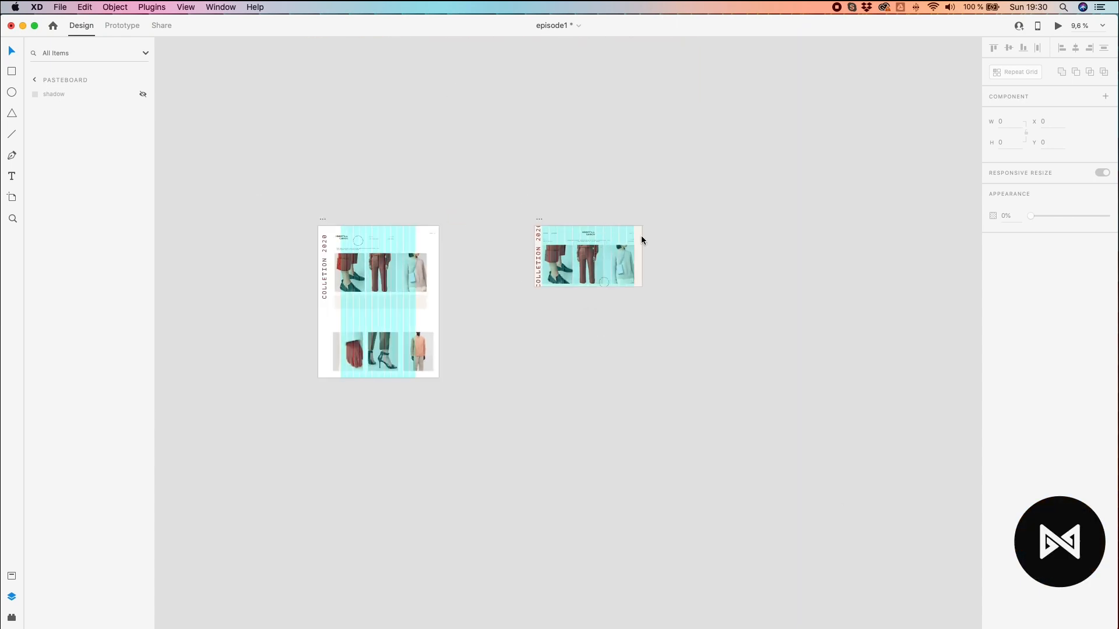
Step: Copy the menu component from the HOME artboard onto the pasteboard at about X 4585, Y 1346
scroll(612, 241, up, 3)
scroll(588, 245, up, 2)
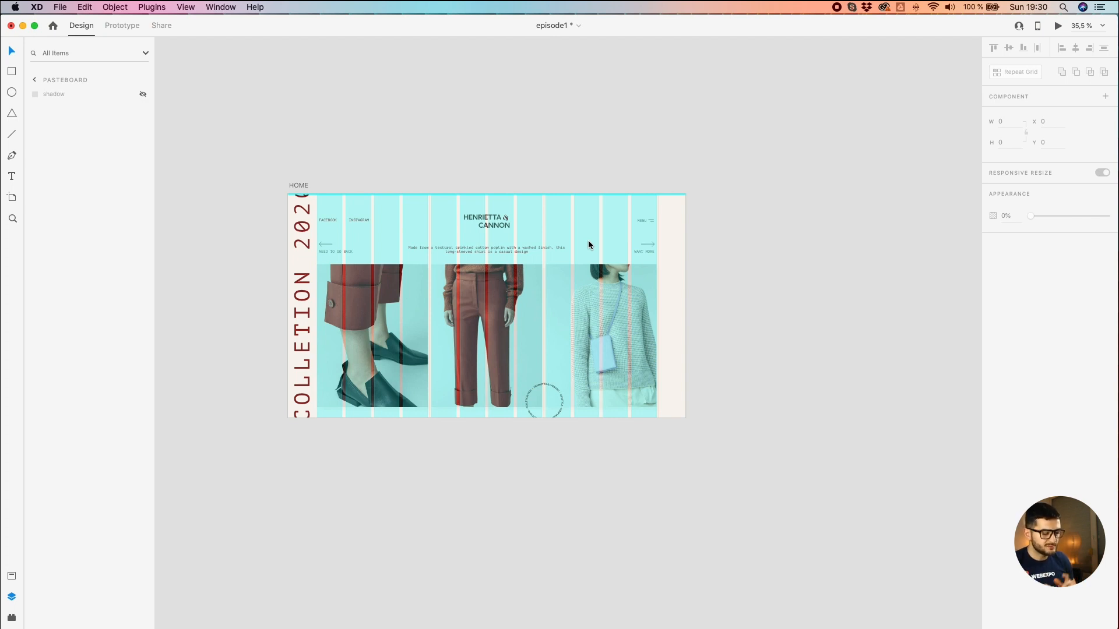
scroll(646, 220, up, 4)
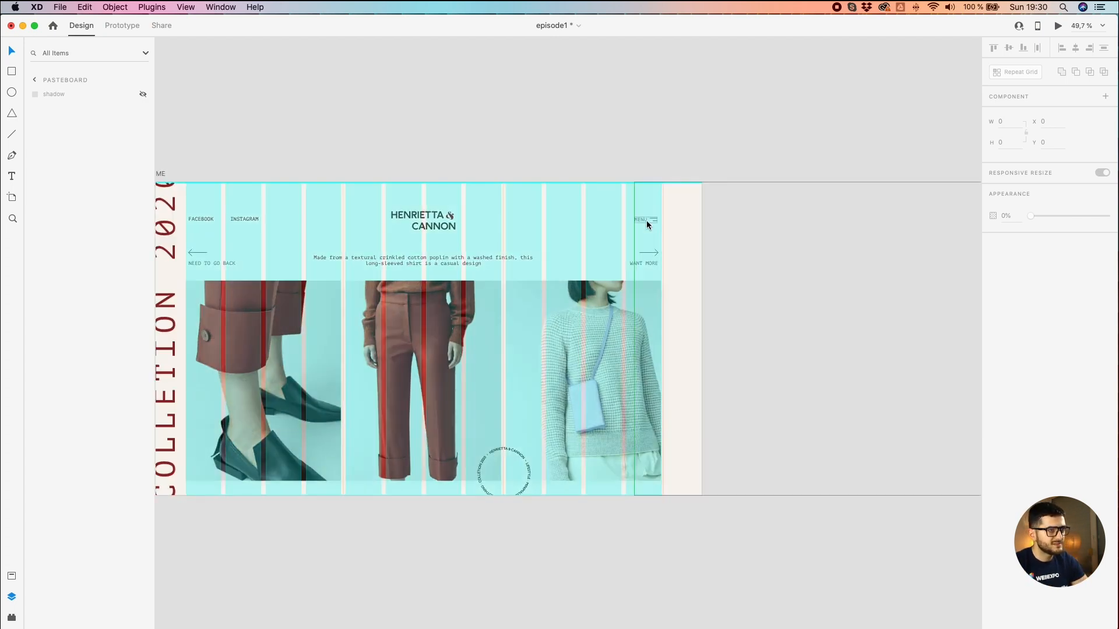
click(647, 221)
drag(649, 215, 401, 153)
scroll(401, 158, down, 5)
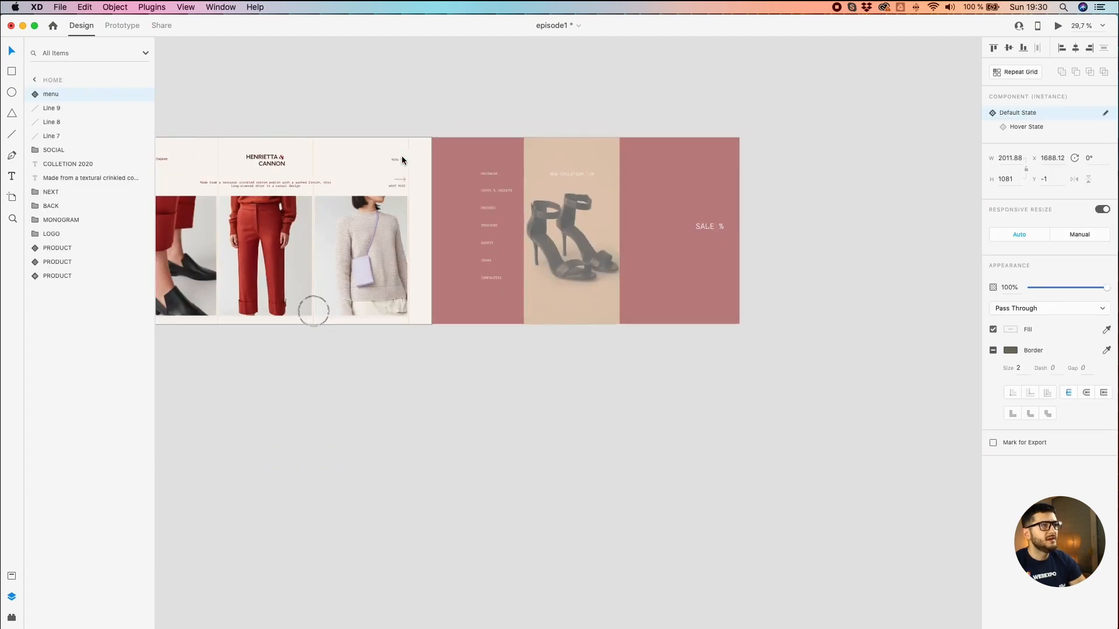
drag(456, 192, 595, 425)
click(491, 403)
scroll(518, 390, right, 3)
scroll(519, 390, down, 2)
click(552, 374)
scroll(516, 371, up, 5)
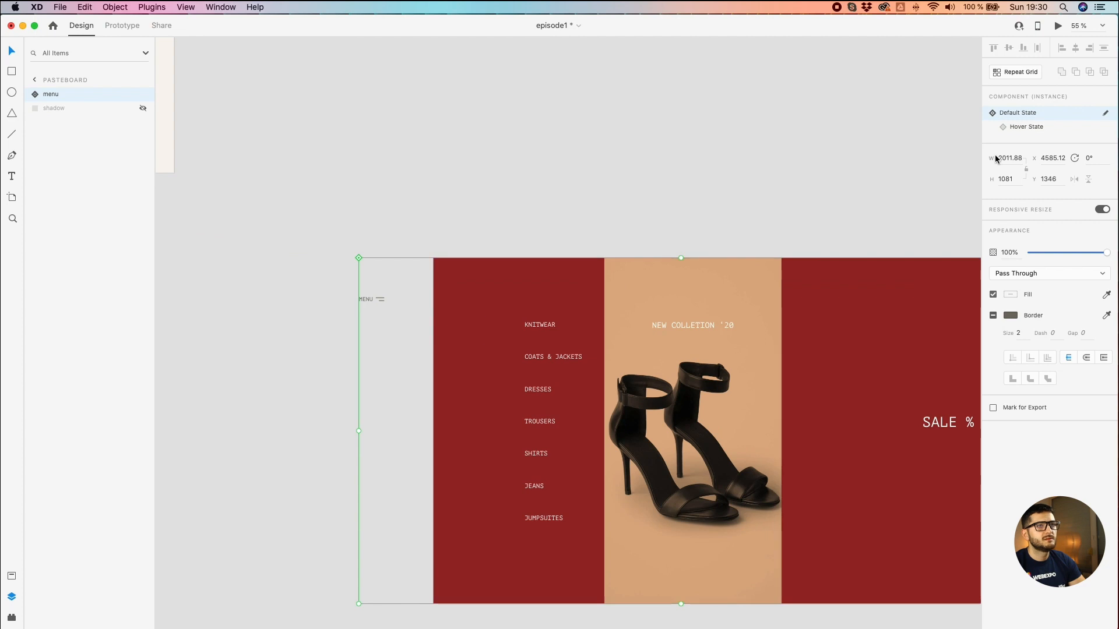
Step: Switch the copied menu component between Default State and Hover State to compare the closed and opened menu positions
click(1021, 127)
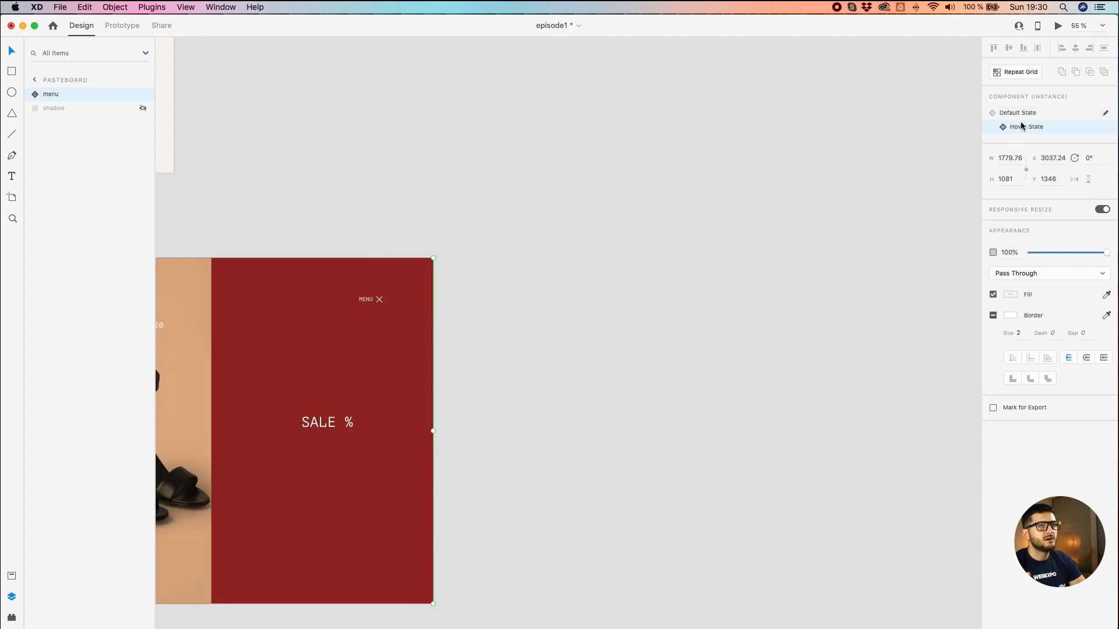
click(1023, 115)
click(1026, 127)
click(1007, 112)
click(1017, 125)
click(1008, 112)
click(1018, 128)
click(1015, 118)
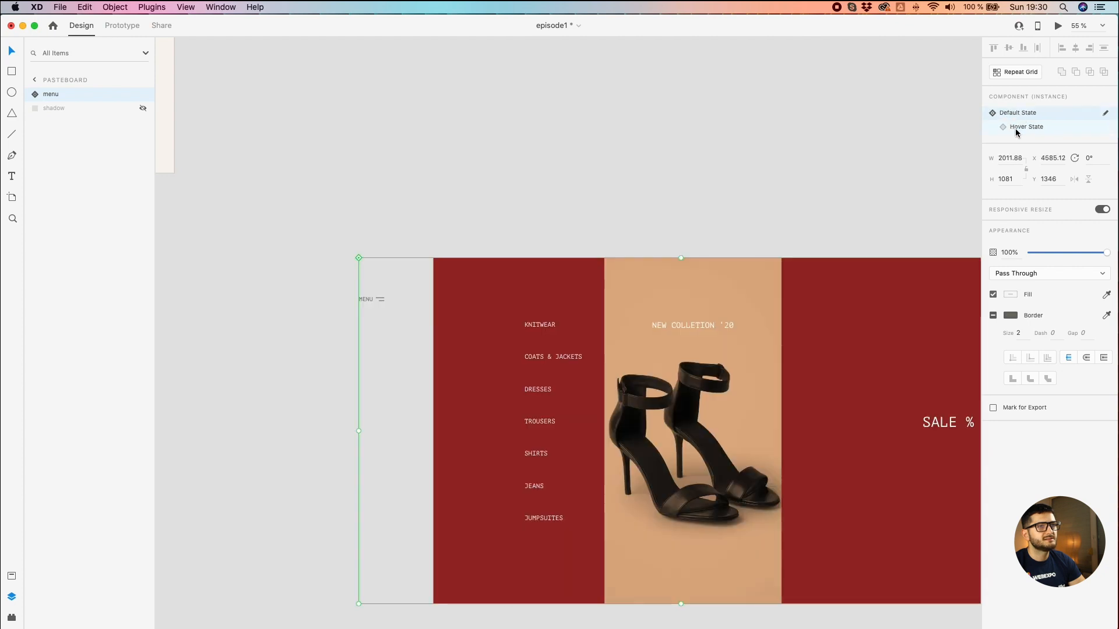
scroll(542, 135, down, 5)
scroll(452, 222, up, 5)
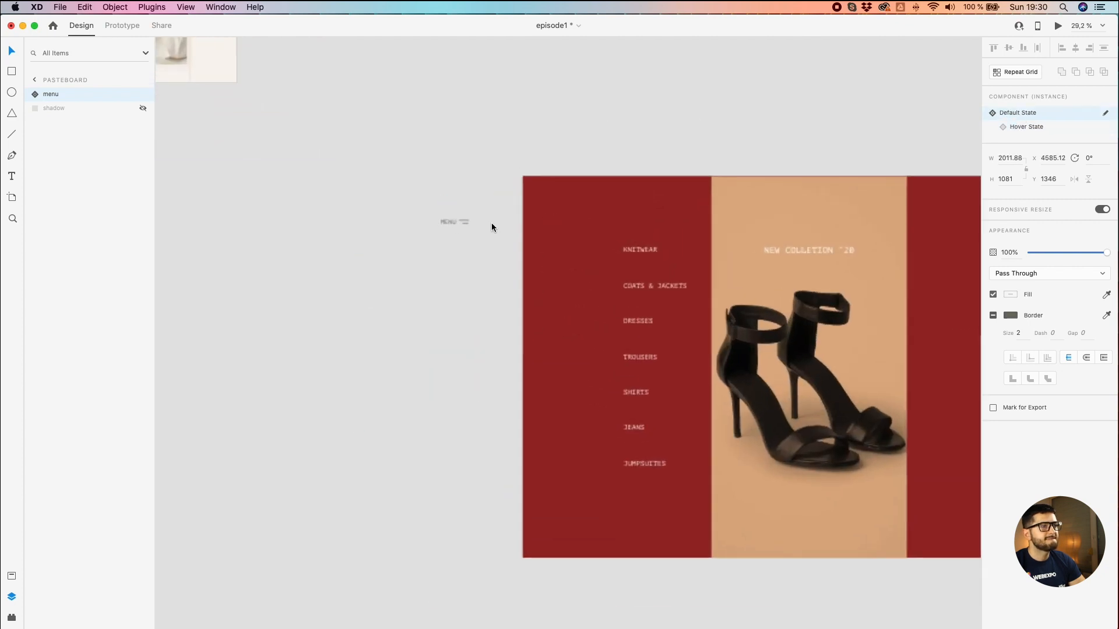
scroll(574, 221, down, 5)
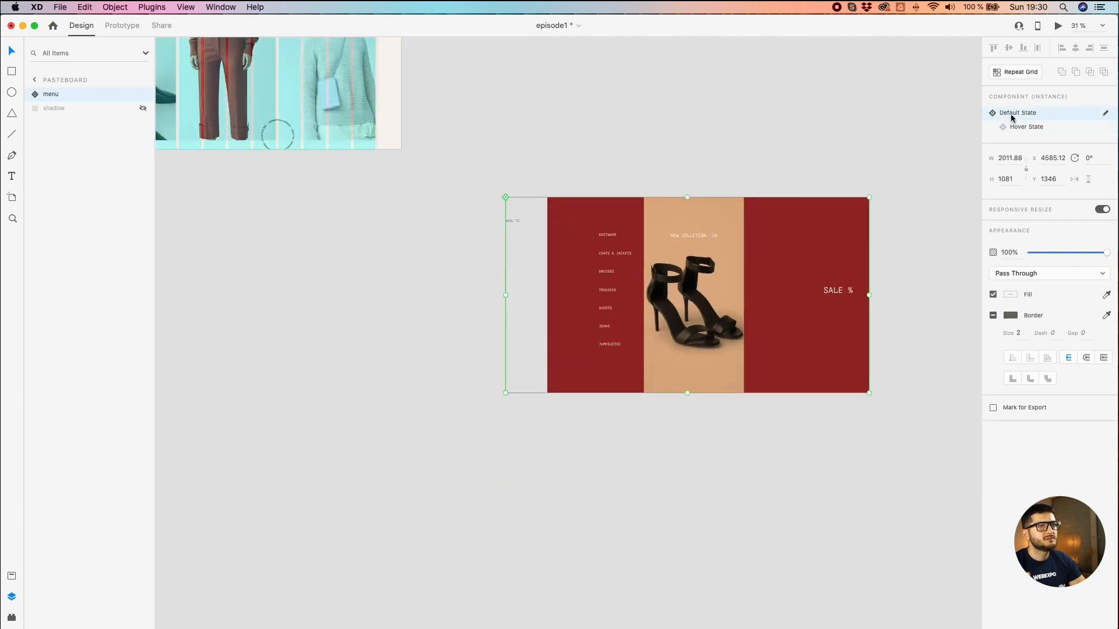
scroll(585, 121, up, 3)
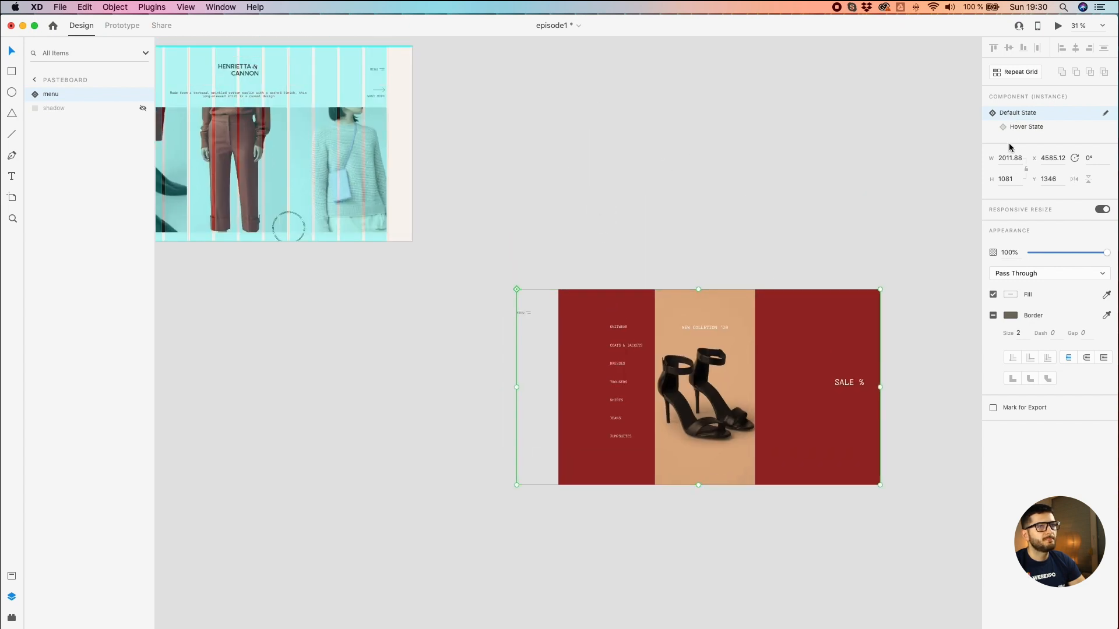
click(1024, 126)
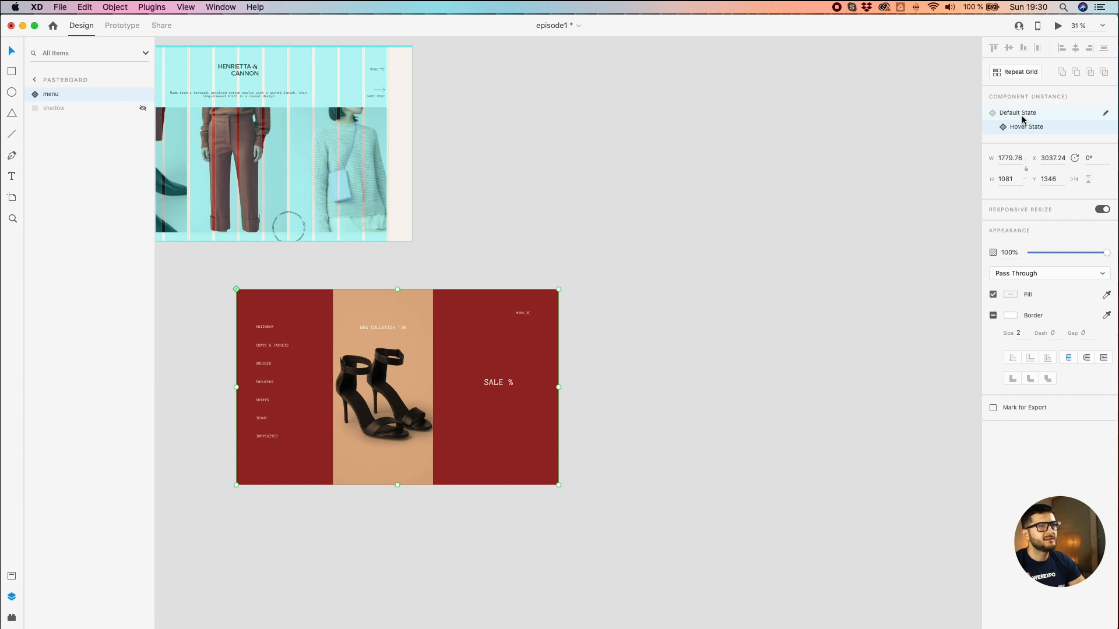
click(1024, 115)
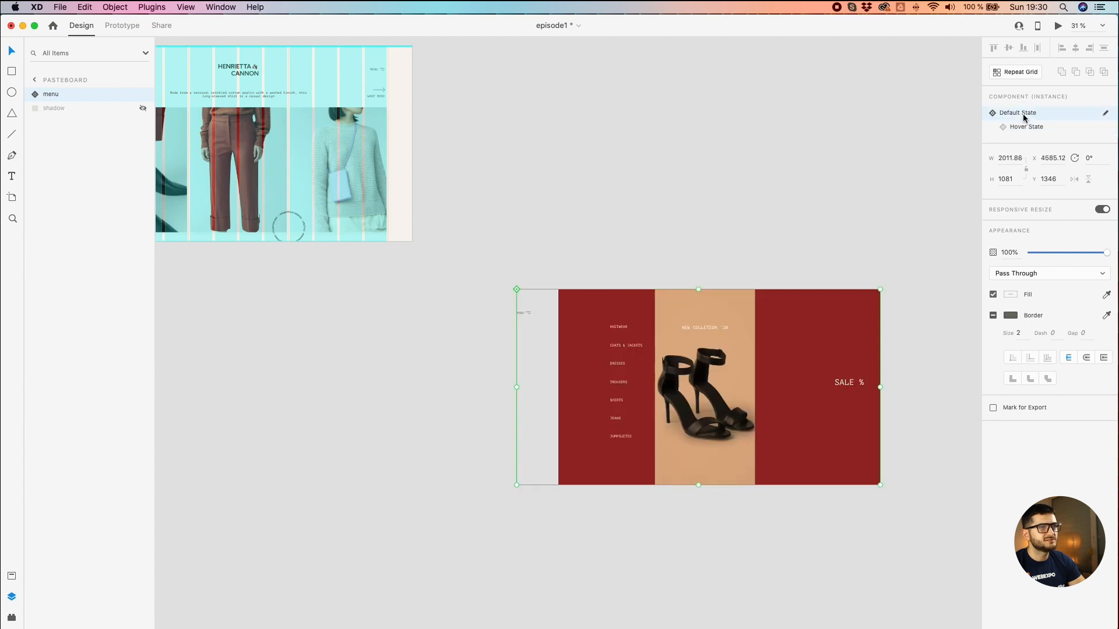
Step: Inspect the red background shape, Rectangle 11, inside the HOME artboard's menu component
click(374, 71)
scroll(455, 95, up, 4)
drag(473, 75, 472, 213)
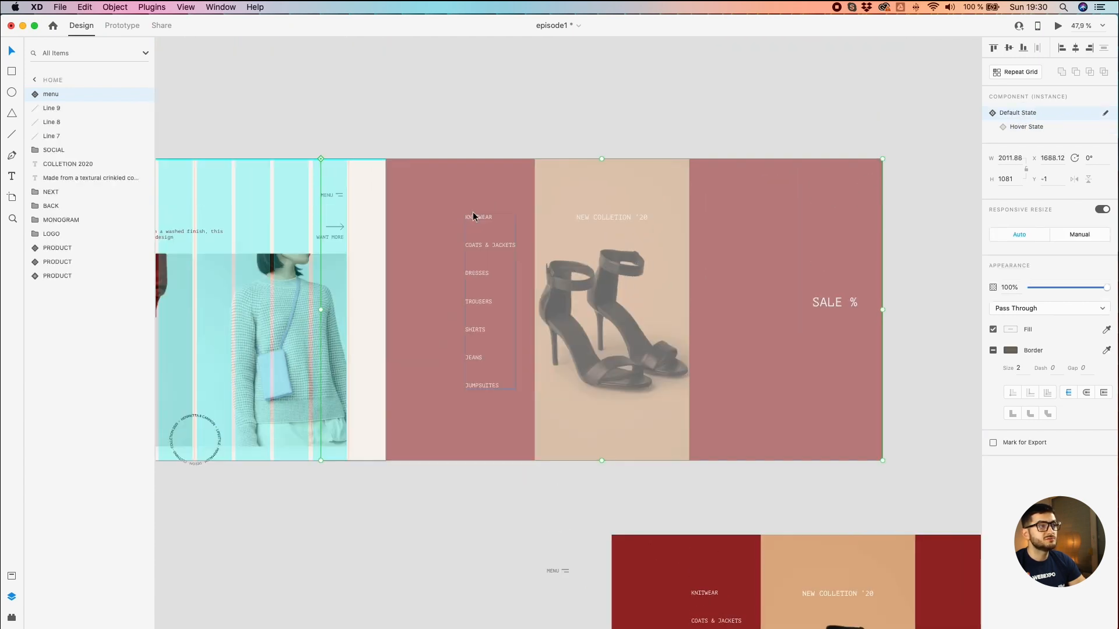
double_click(472, 210)
double_click(476, 202)
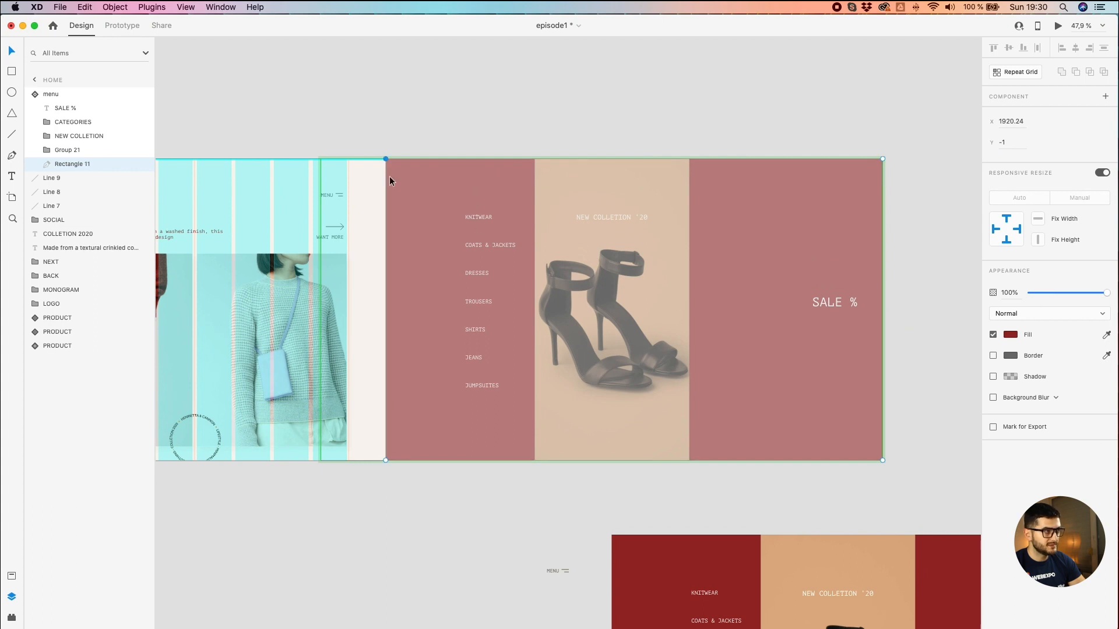
click(618, 119)
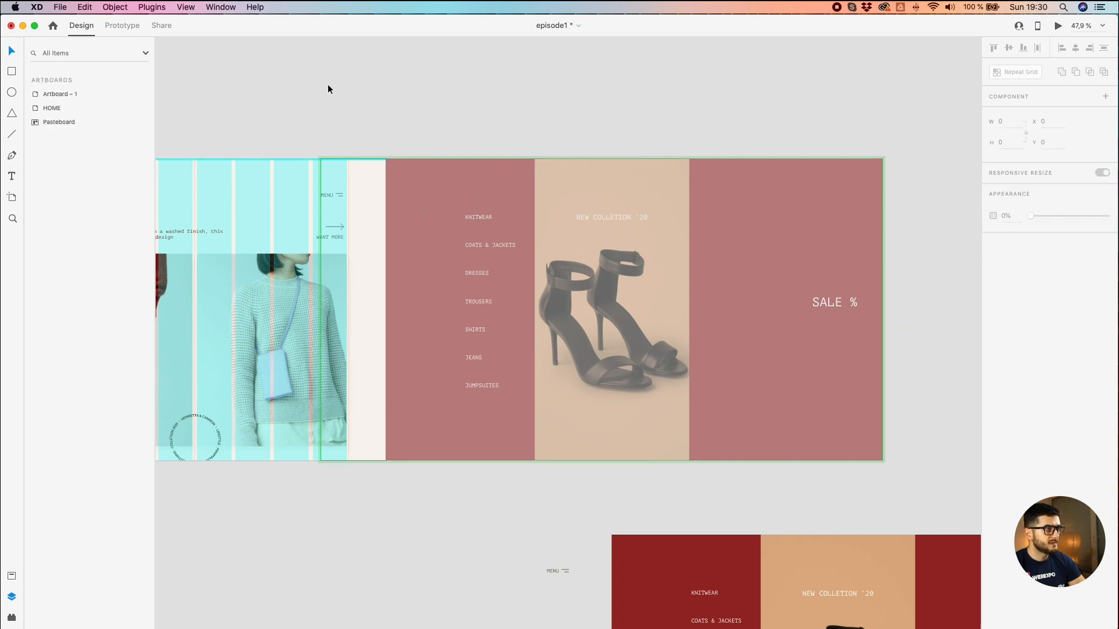
Step: Shift the NEW COLLETION group in the HOME menu component's Default State horizontally to X 2964
click(340, 192)
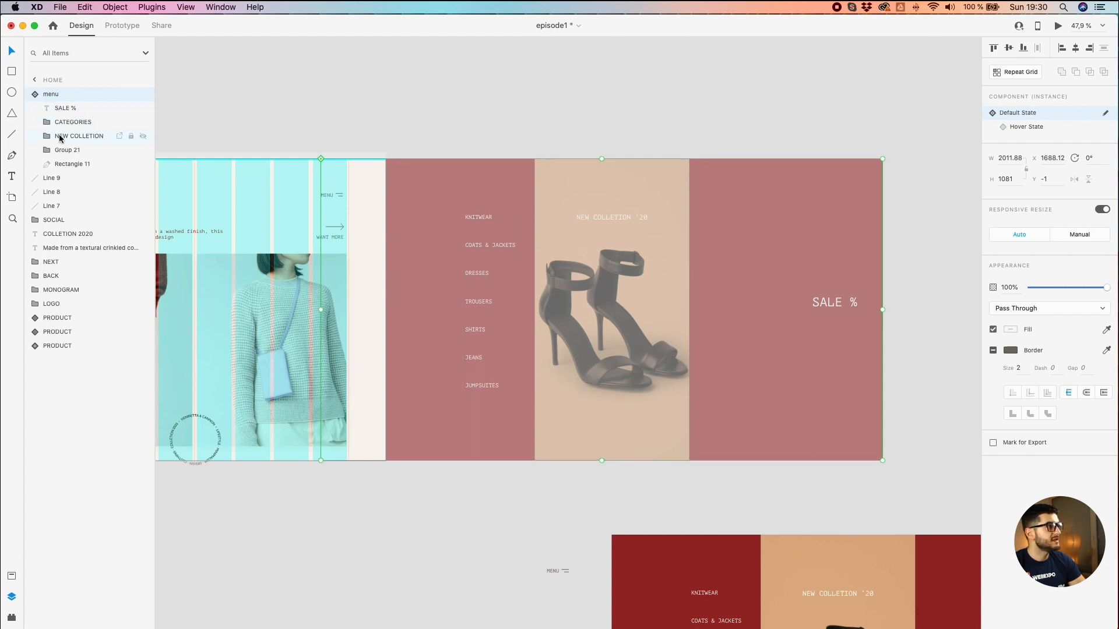
click(65, 150)
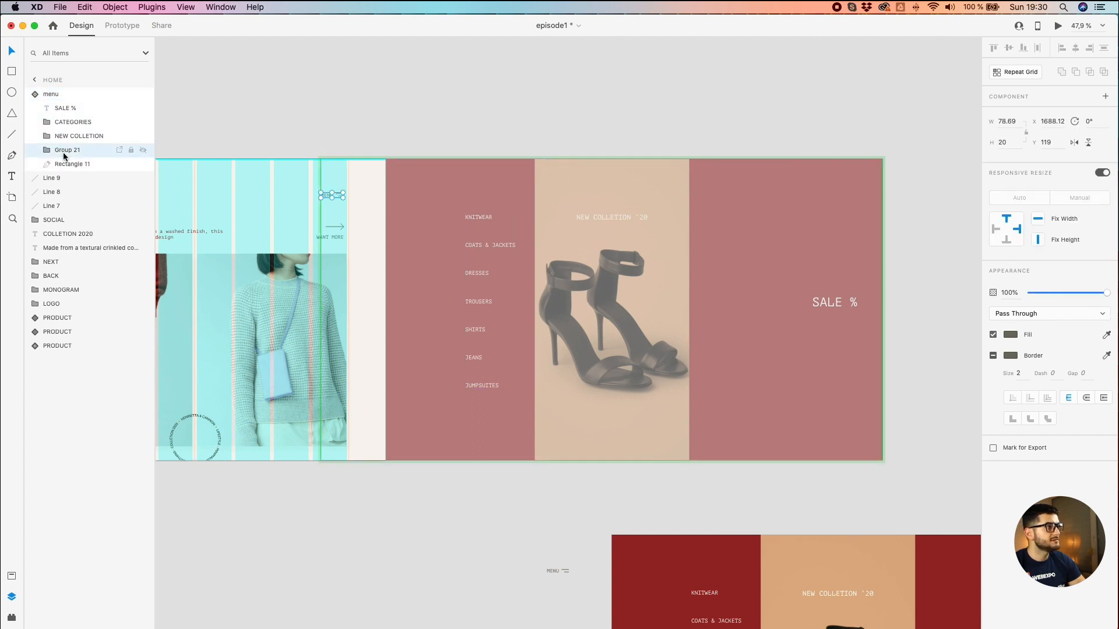
click(71, 137)
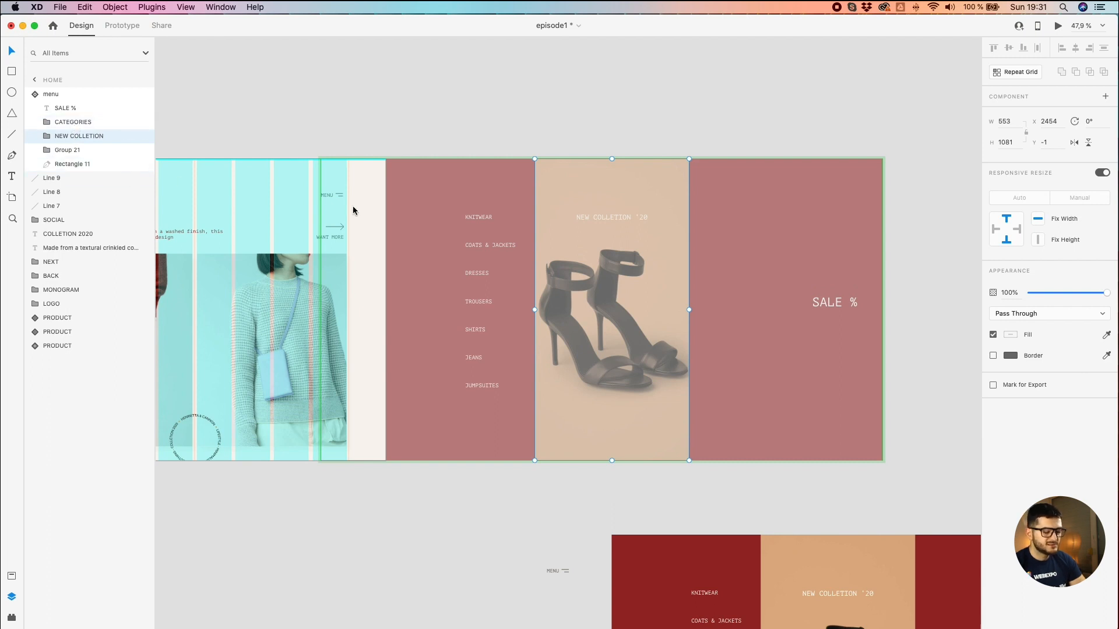
key(shift+Right)
key(shift+Right)
key(shift+Right)
key(shift+Right)
key(shift+Right)
key(shift+Right)
key(shift+Right)
key(shift+Right)
key(shift+Right)
key(shift+Right)
key(shift+Right)
key(shift+Right)
key(shift+Right)
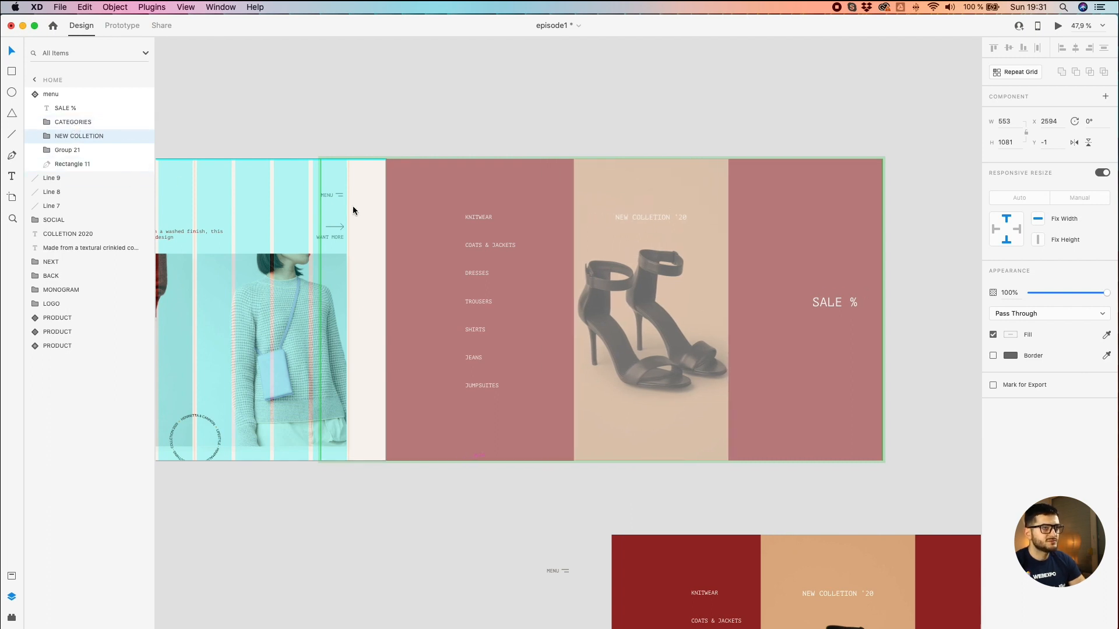
key(shift+Right)
key(shift+Right)
key(shift+Right)
key(shift+Right)
key(shift+Right)
key(shift+Right)
key(shift+Right)
key(shift+Right)
key(shift+Right)
key(shift+Right)
key(shift+Right)
key(shift+Right)
key(shift+Right)
key(shift+Right)
key(shift+Right)
key(shift+Right)
key(shift+Right)
key(shift+Right)
key(shift+Right)
key(shift+Right)
key(shift+Right)
key(shift+Right)
key(shift+Right)
key(shift+Right)
key(shift+Right)
key(shift+Right)
key(shift+Right)
key(shift+Right)
key(shift+Right)
key(shift+Right)
key(shift+Right)
key(shift+Right)
key(shift+Right)
key(shift+Right)
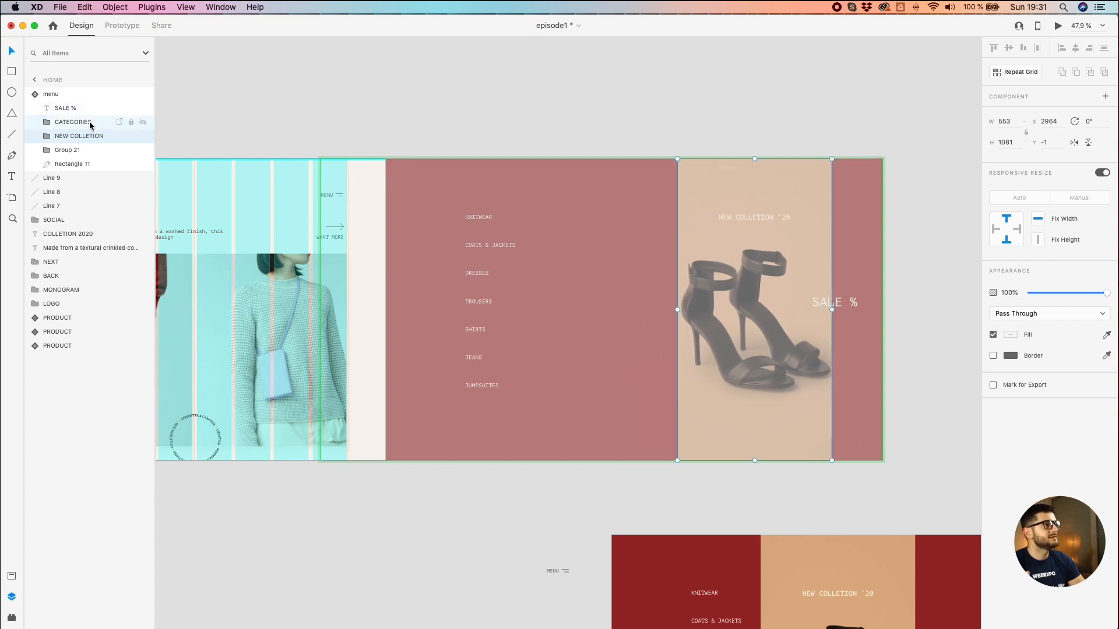
Step: Shift the CATEGORIES group in the HOME menu component's Default State horizontally to X 2975
click(90, 123)
key(shift+Right)
key(shift+Right)
key(shift+Right)
key(shift+Right)
key(shift+Right)
key(shift+Right)
key(shift+Right)
key(shift+Right)
key(shift+Right)
key(shift+Right)
key(shift+Right)
key(shift+Right)
key(shift+Right)
key(shift+Right)
key(shift+Right)
key(shift+Right)
key(shift+Right)
key(shift+Right)
key(shift+Right)
key(shift+Right)
key(shift+Right)
key(shift+Right)
key(shift+Right)
key(shift+Right)
key(shift+Right)
key(shift+Right)
key(shift+Right)
key(shift+Right)
key(shift+Right)
key(shift+Right)
key(shift+Right)
key(shift+Right)
key(shift+Right)
key(shift+Right)
key(shift+Right)
key(shift+Right)
key(shift+Right)
key(shift+Right)
key(shift+Right)
key(shift+Right)
key(shift+Right)
key(shift+Right)
key(shift+Right)
key(shift+Right)
key(shift+Right)
key(shift+Right)
key(shift+Right)
key(shift+Right)
key(shift+Right)
key(shift+Right)
key(shift+Right)
key(shift+Right)
key(shift+Right)
key(shift+Right)
key(shift+Right)
key(shift+Right)
key(shift+Right)
key(shift+Right)
key(shift+Right)
key(shift+Right)
key(shift+Right)
key(shift+Right)
key(shift+Right)
key(shift+Right)
key(shift+Right)
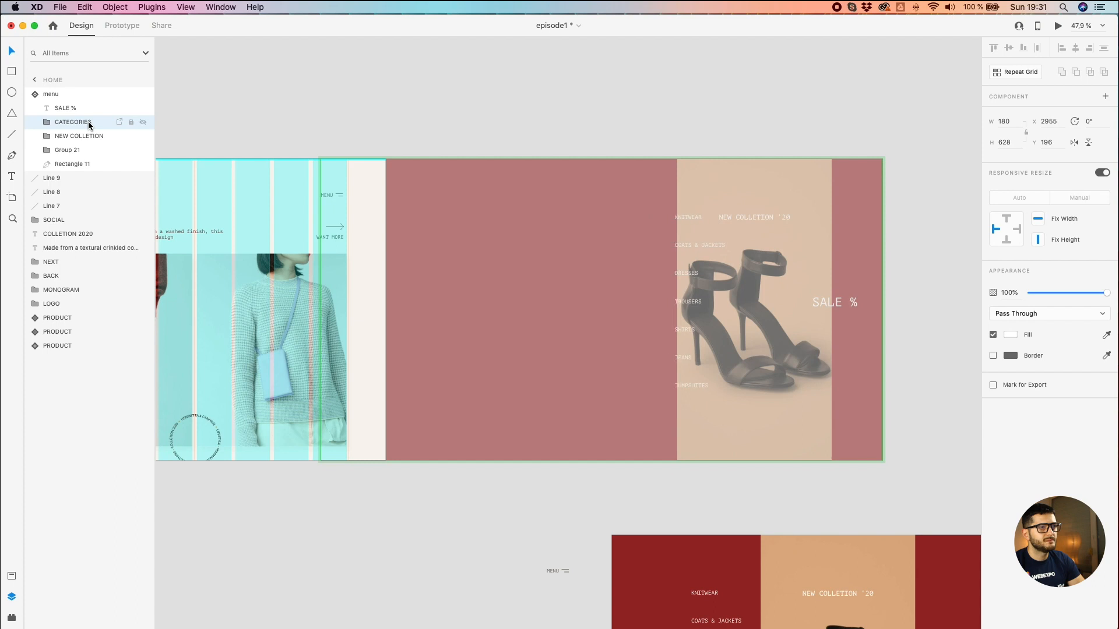
key(shift+Right)
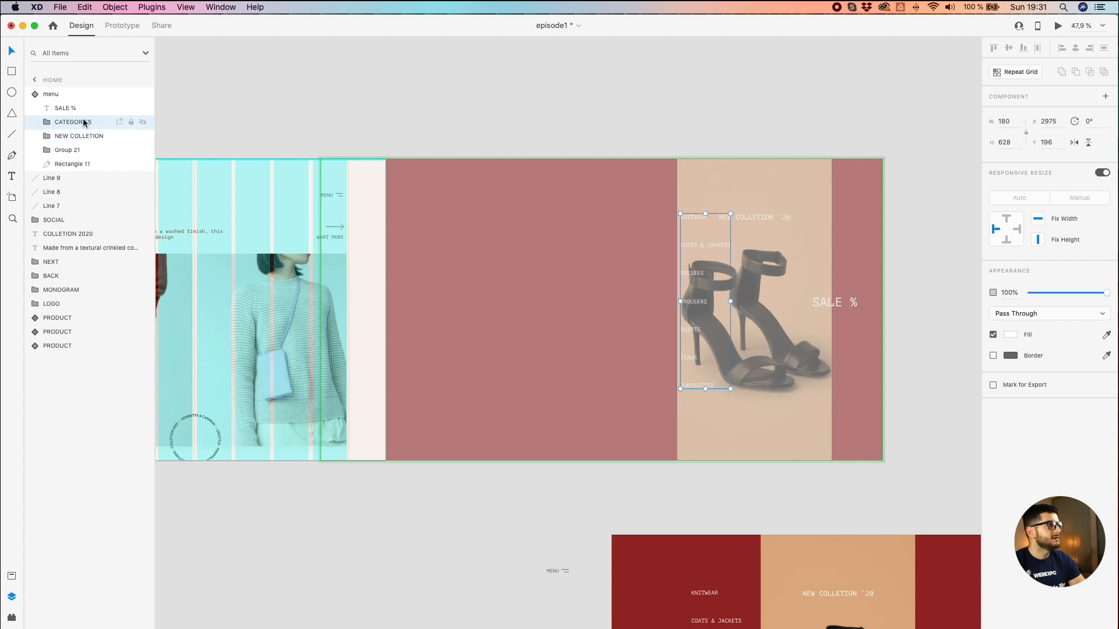
Step: Shift the SALE % text in the HOME menu component's Default State horizontally to X 3507
click(73, 110)
key(shift+Right)
key(shift+Right)
key(shift+Right)
key(shift+Right)
key(shift+Right)
key(shift+Right)
key(shift+Right)
key(shift+Right)
key(shift+Right)
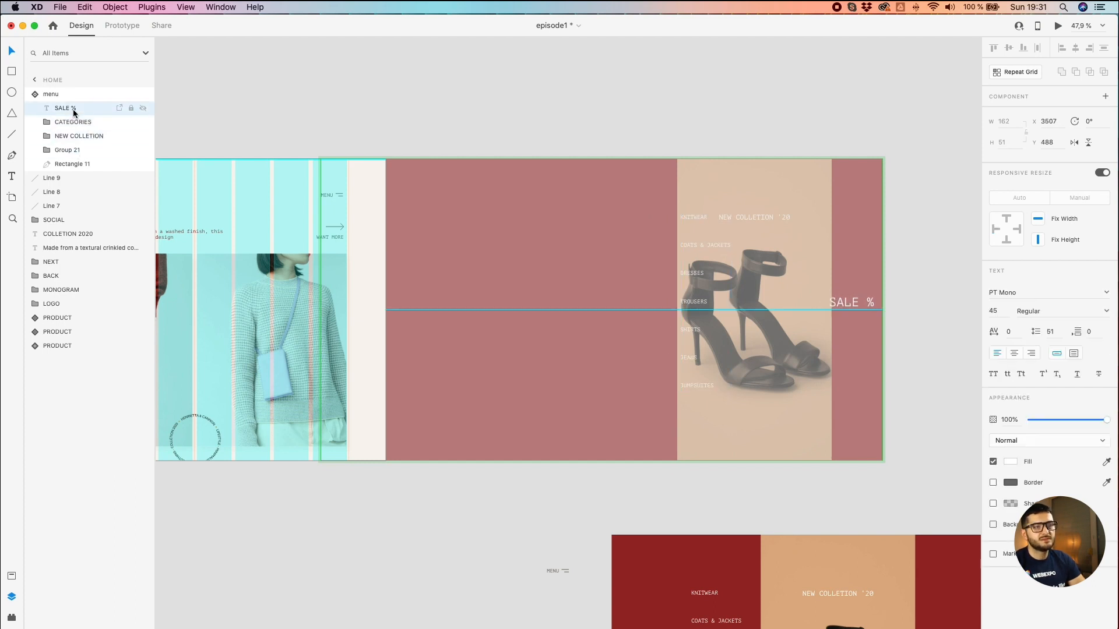
click(407, 103)
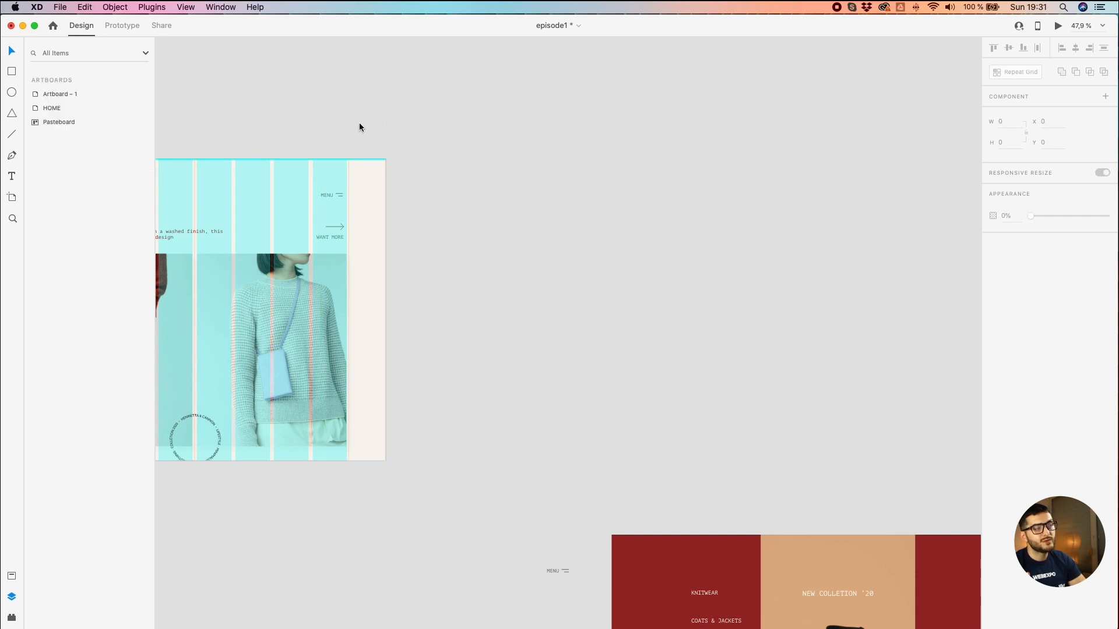
Step: Open a desktop preview of the HOME artboard and move the preview window so the whole page is in view
drag(359, 123, 999, 211)
drag(583, 211, 372, 167)
click(291, 192)
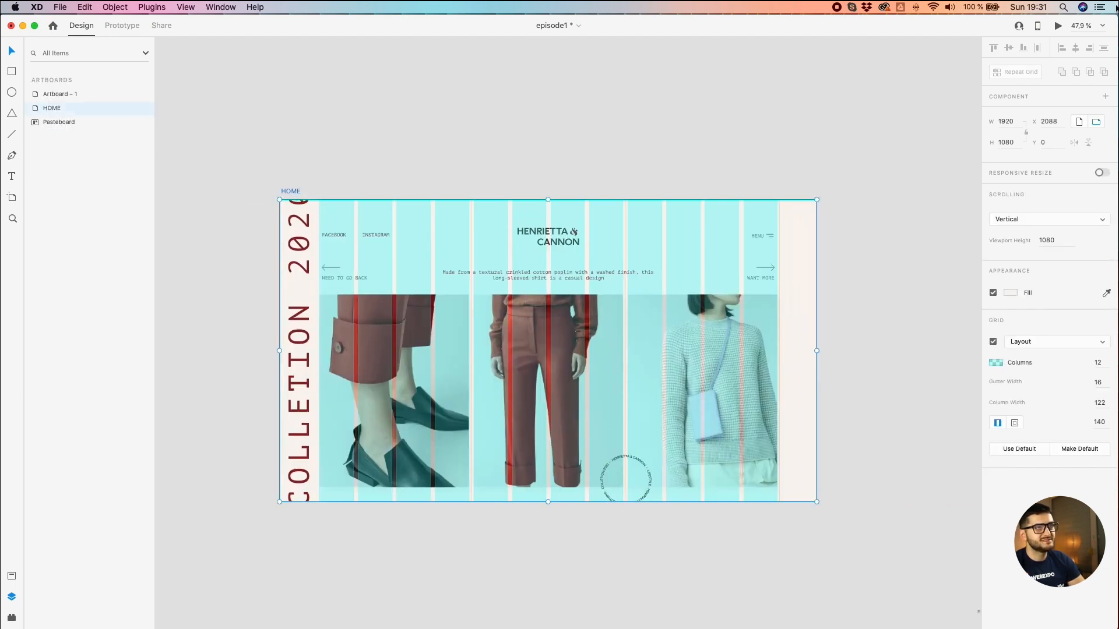
click(1057, 25)
drag(1, 22, 400, 241)
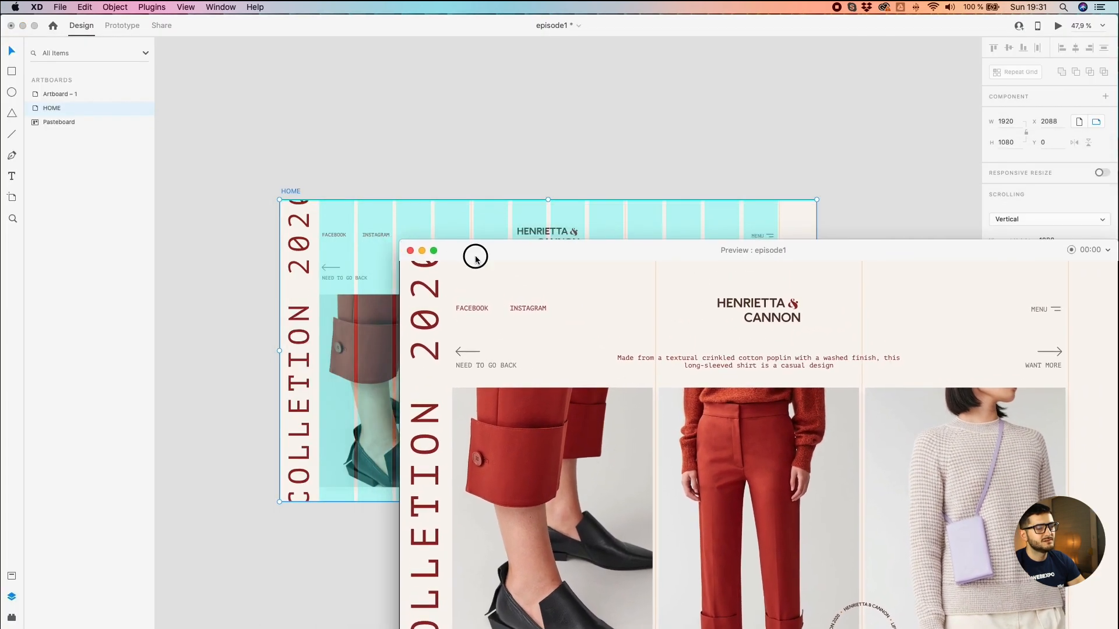
drag(474, 251, 297, 50)
Step: Test the sliding menu in the preview by opening and closing it repeatedly, and dismiss the preview window
click(878, 112)
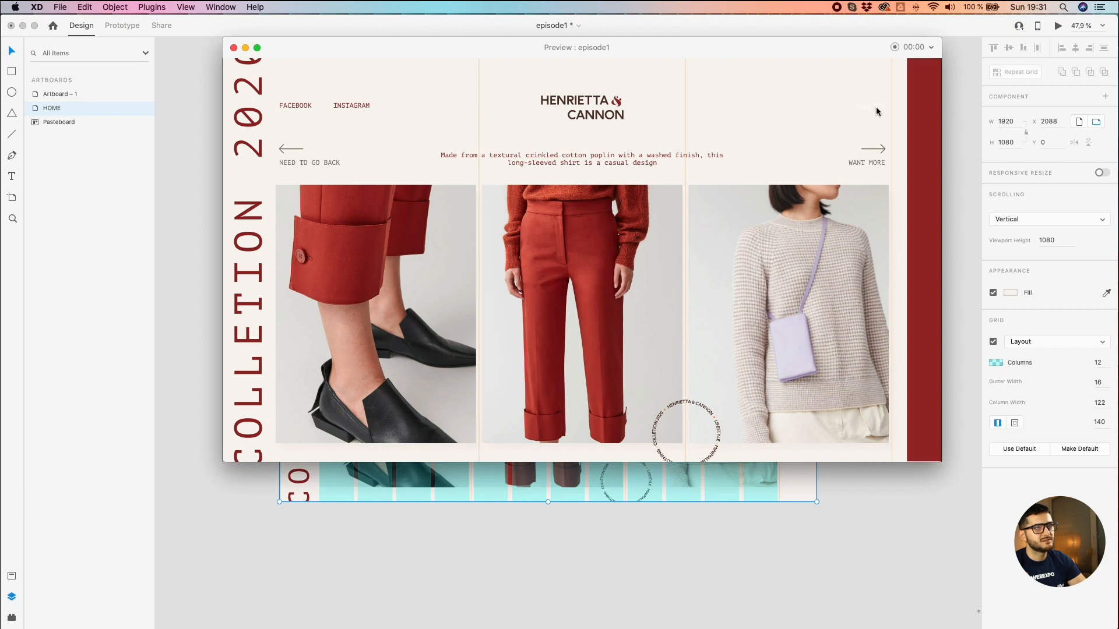
click(874, 109)
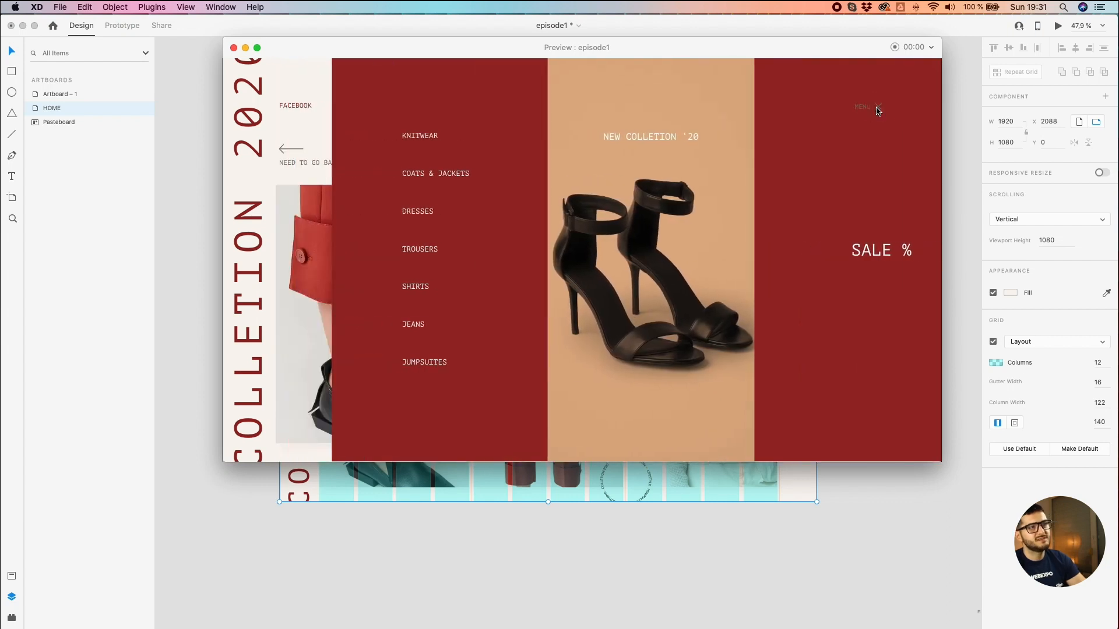
click(878, 107)
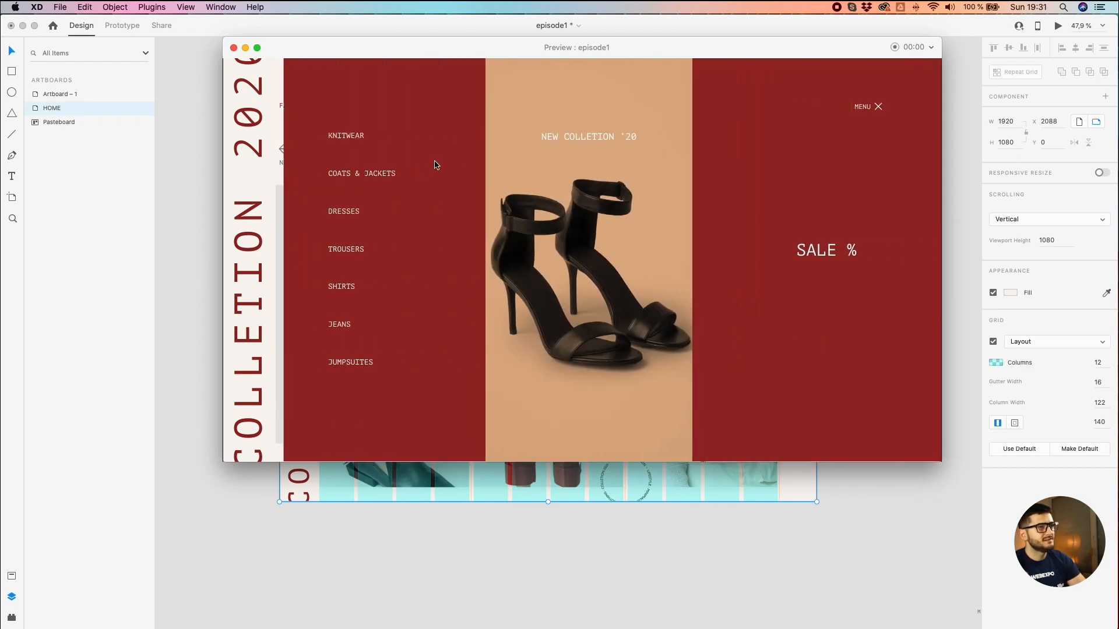
click(876, 107)
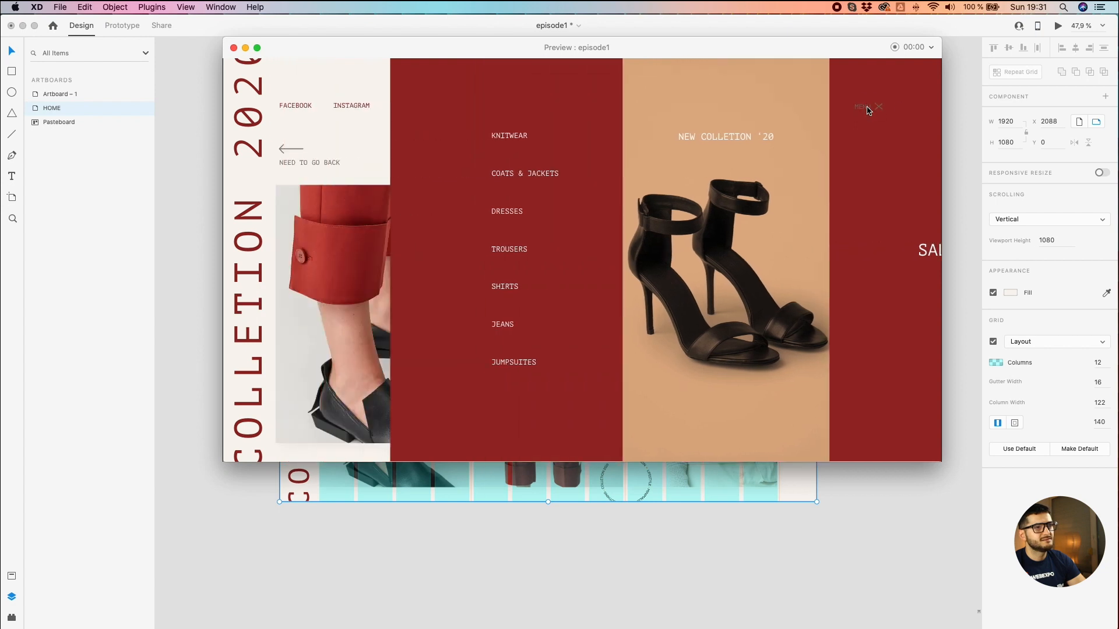
click(869, 109)
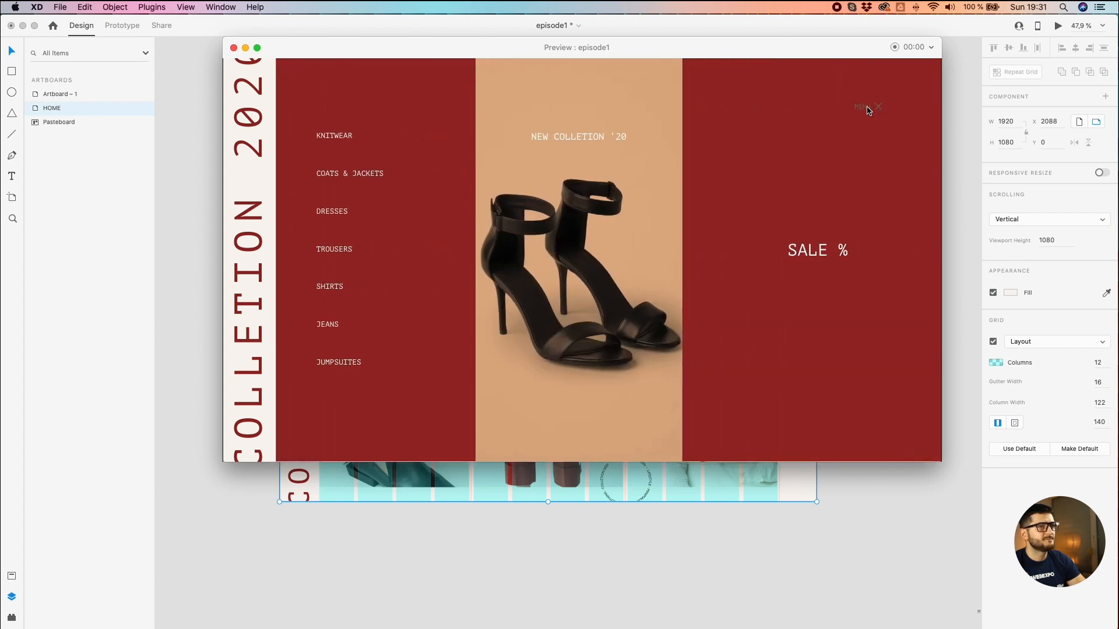
click(869, 108)
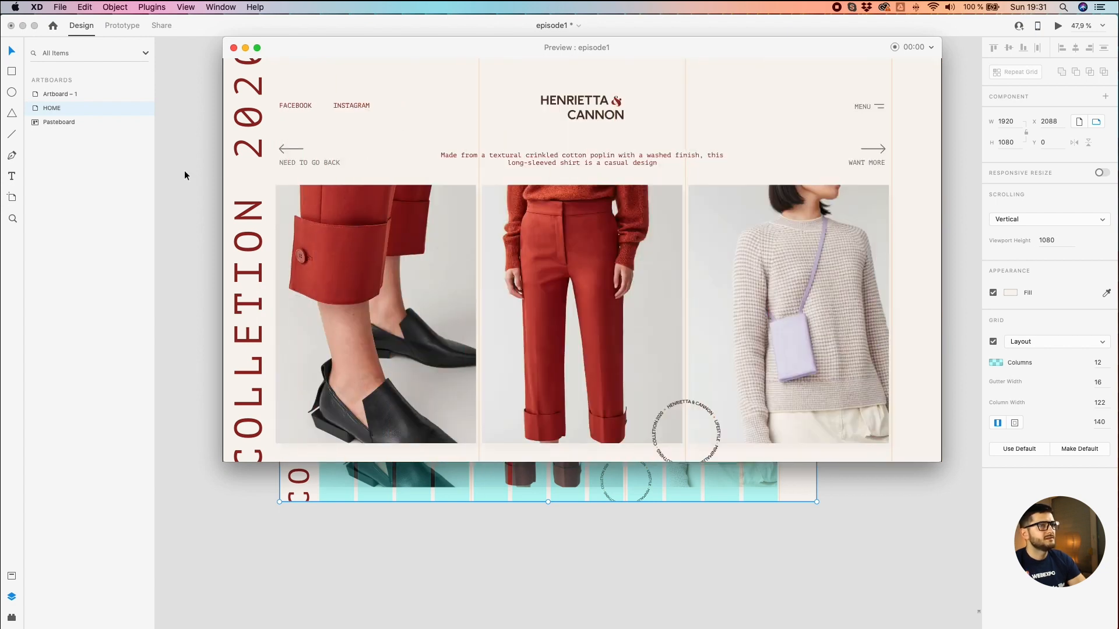
click(244, 49)
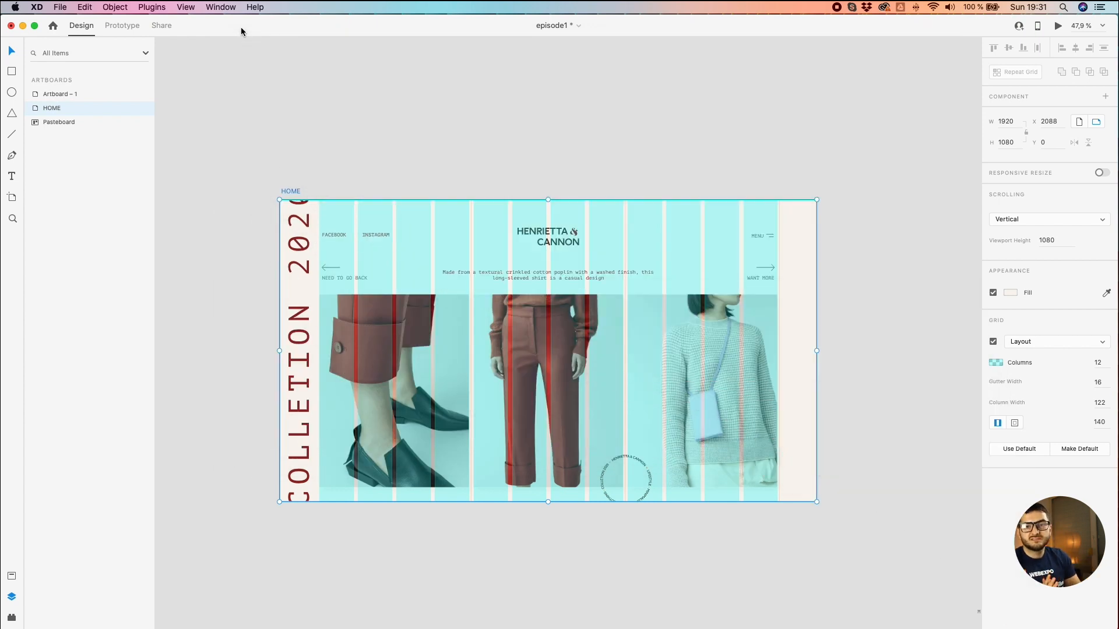